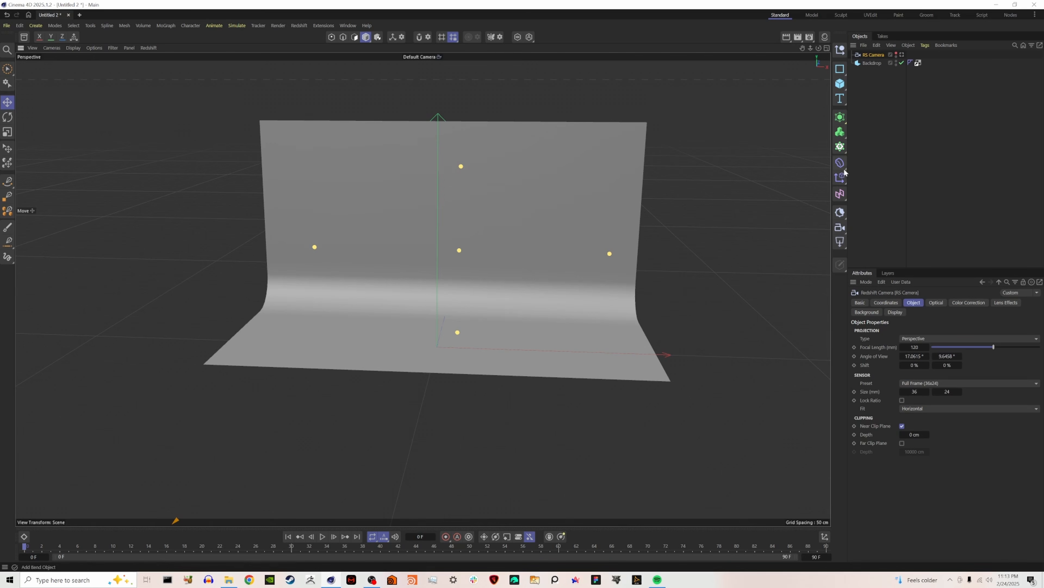
Disable the Backdrop and add a Figure primitive as scale reference, moved along negative X away from the origin.
click(901, 63)
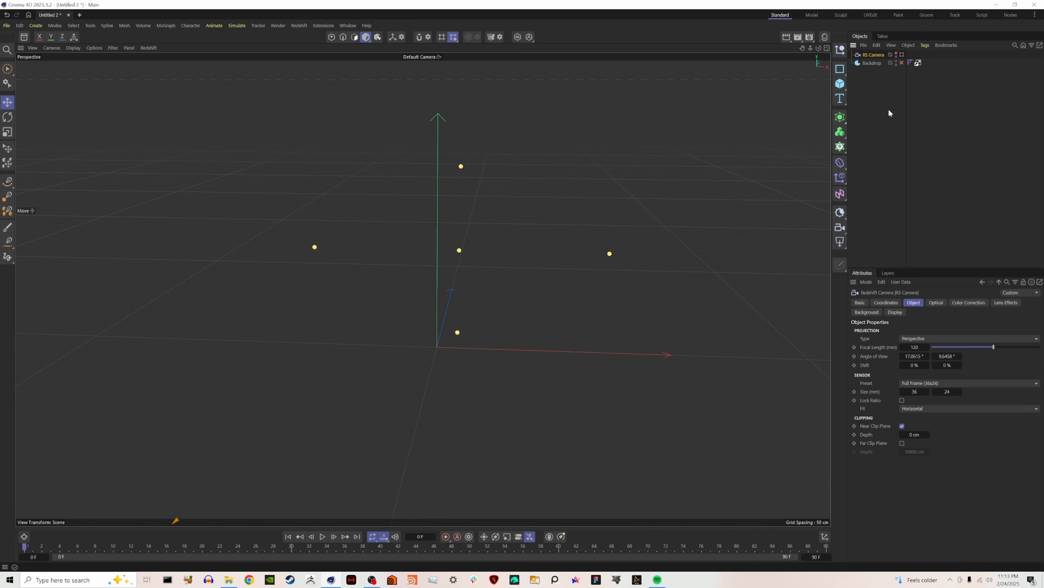
click(840, 83)
click(871, 155)
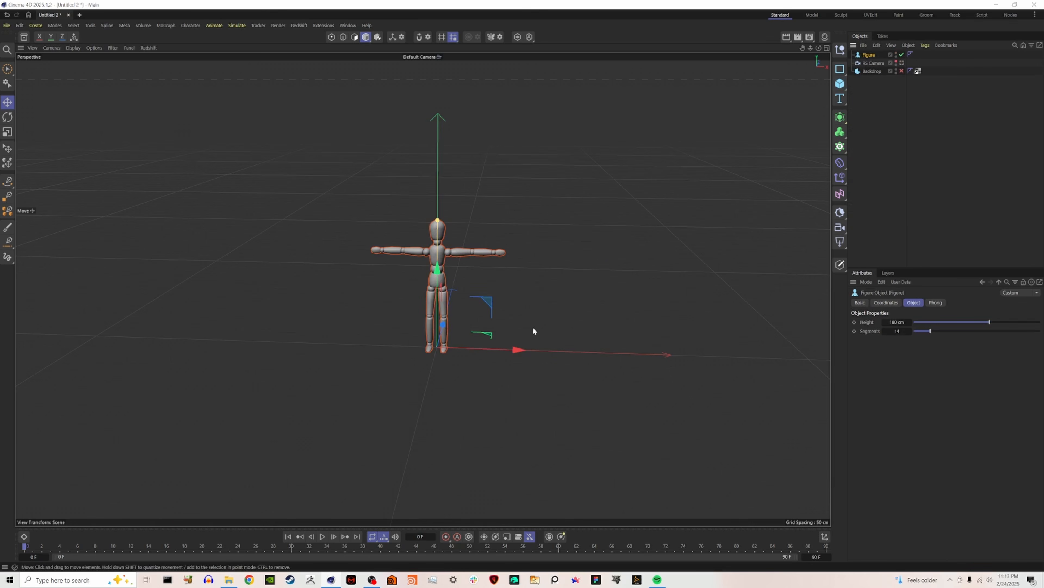
drag(515, 350, 396, 355)
click(866, 167)
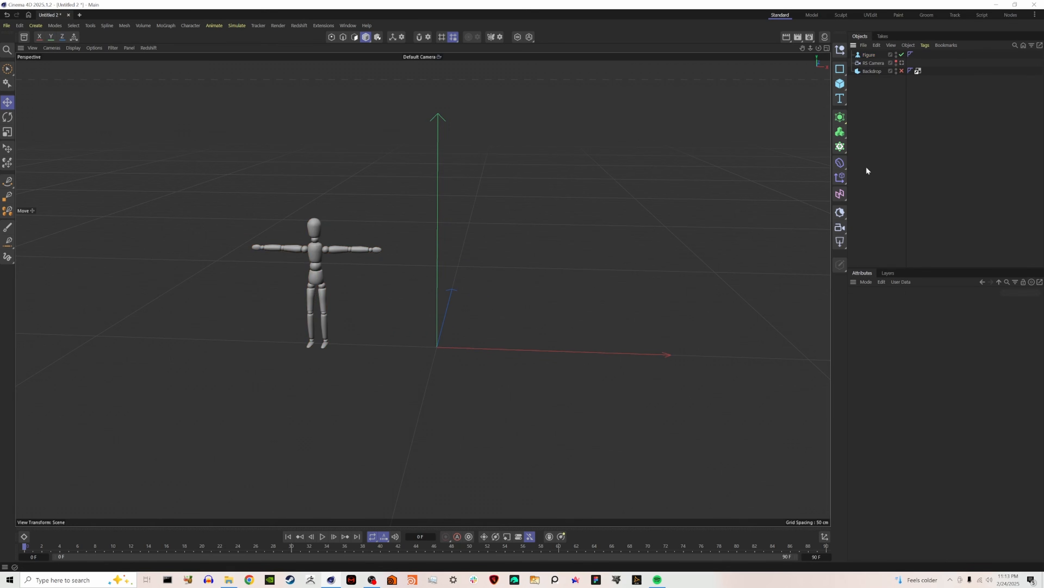
Add an empty spline object and show the Front view full size, framed on the origin.
click(840, 69)
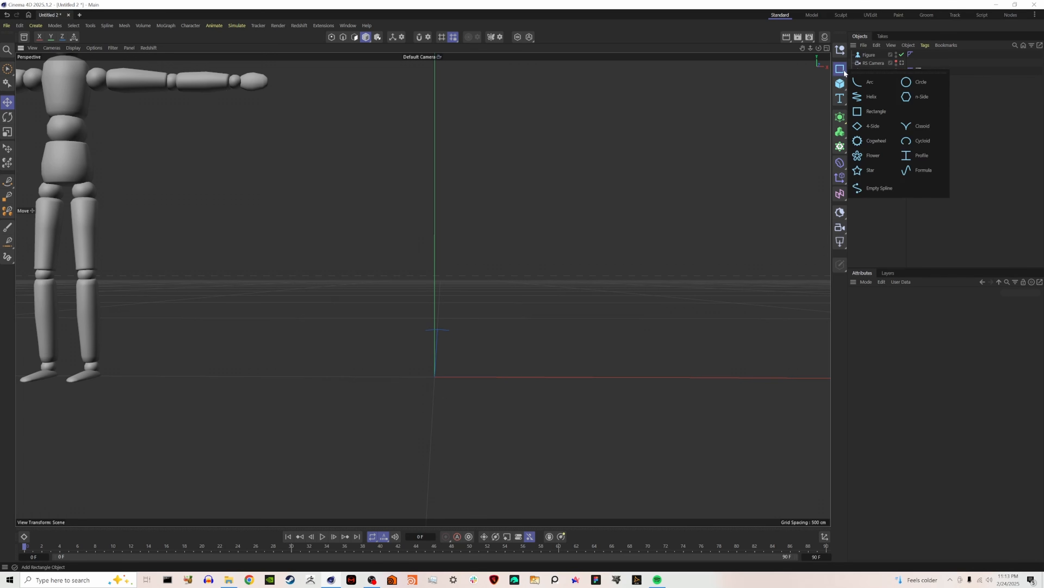
click(874, 190)
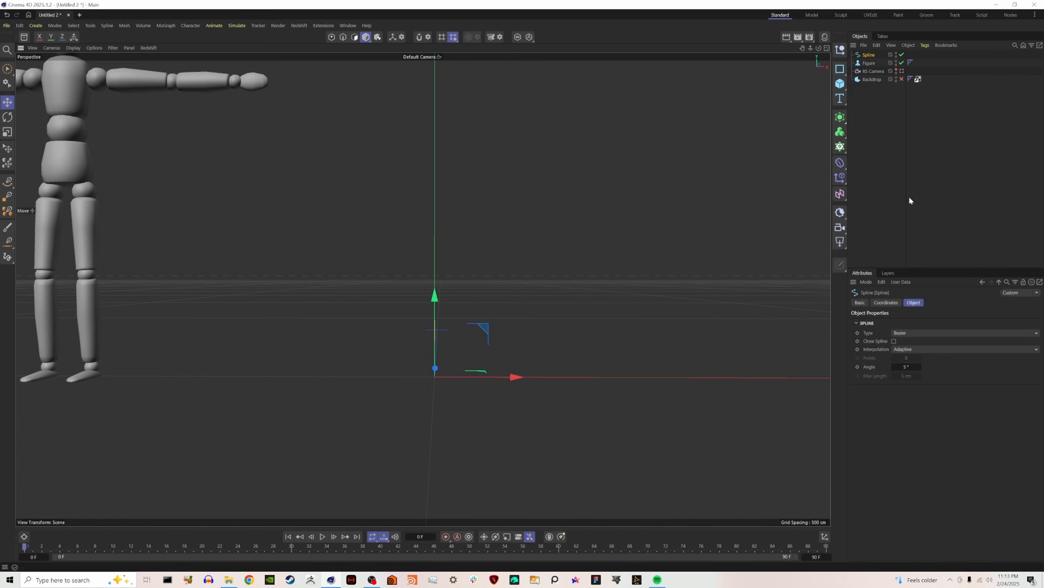
click(827, 48)
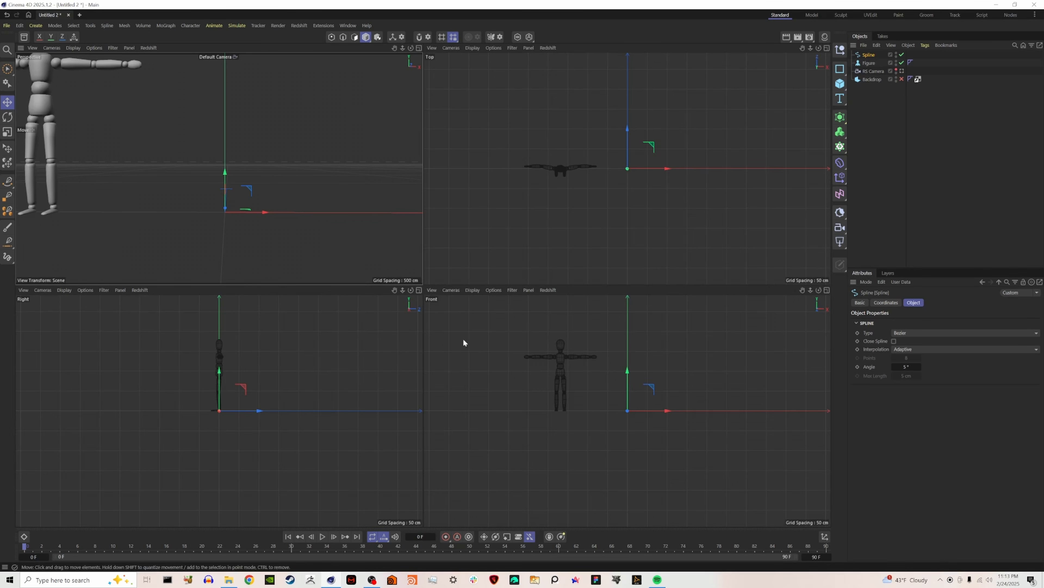
click(827, 290)
scroll(407, 210, up, 6)
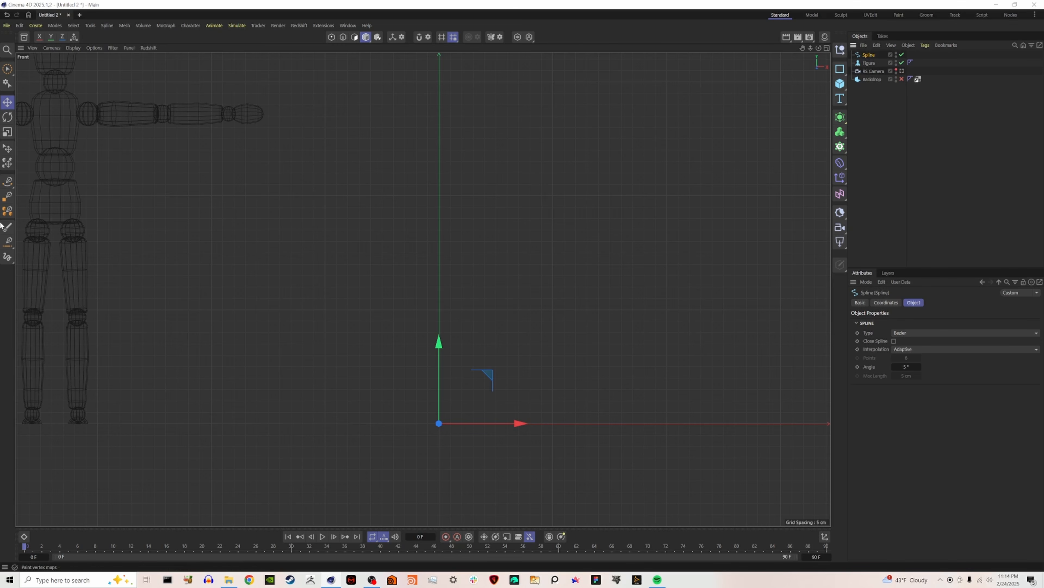
Draw half a vase profile with the Spline Pen from the origin: flat foot, rounded belly with ripples, narrow neck and curved rim.
click(8, 182)
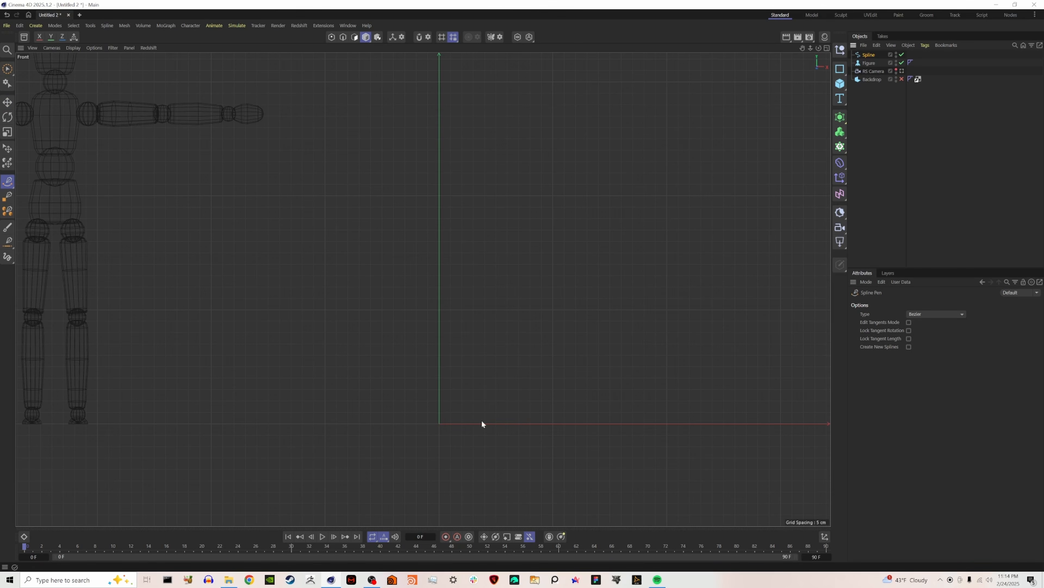
click(439, 423)
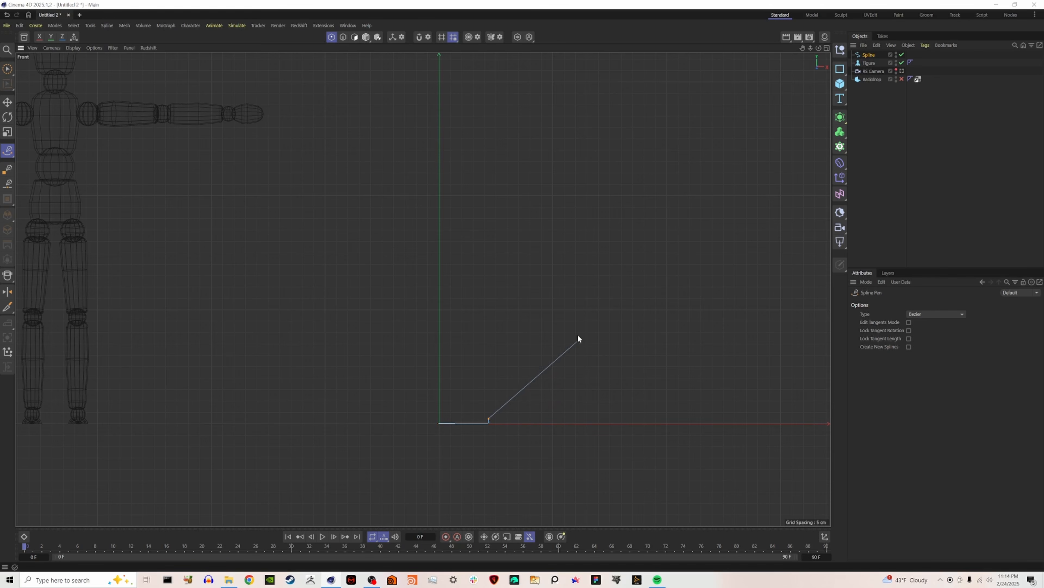
drag(577, 329, 572, 256)
drag(576, 295, 572, 252)
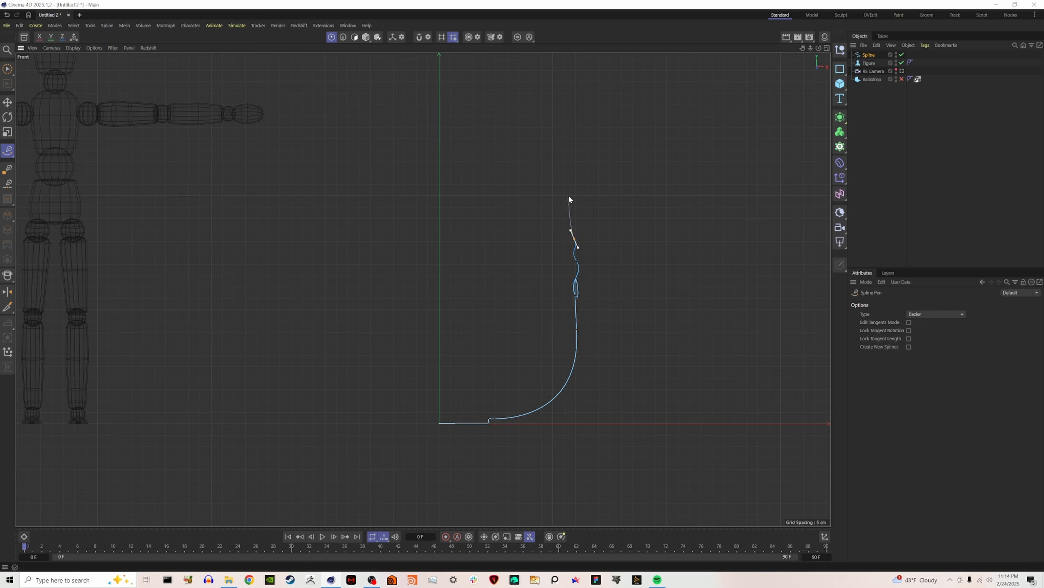
drag(536, 178, 504, 164)
drag(495, 123, 510, 97)
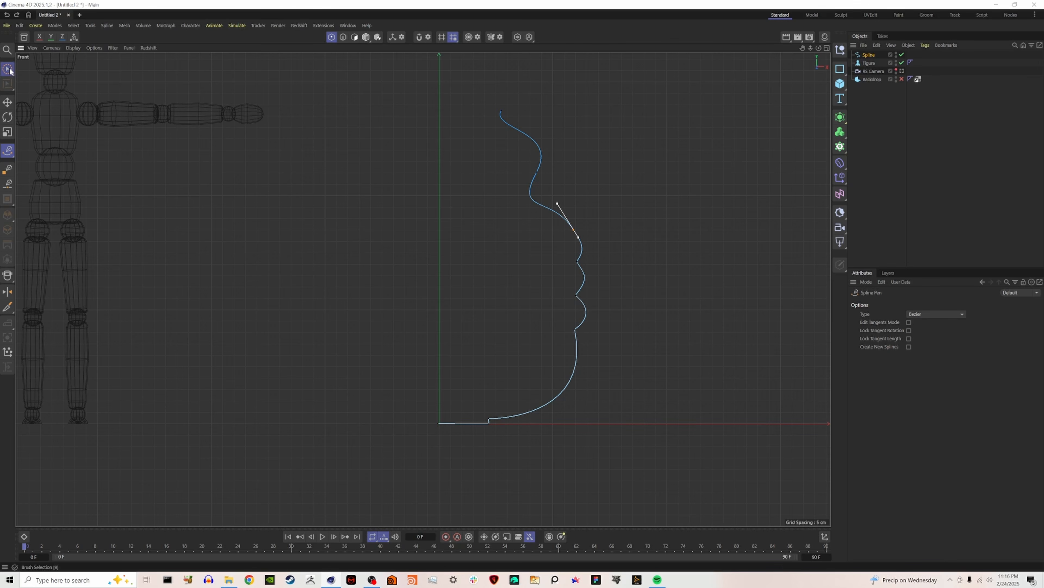
Select all points of the profile spline and create a thin outline on its inner side for the wall thickness.
click(7, 69)
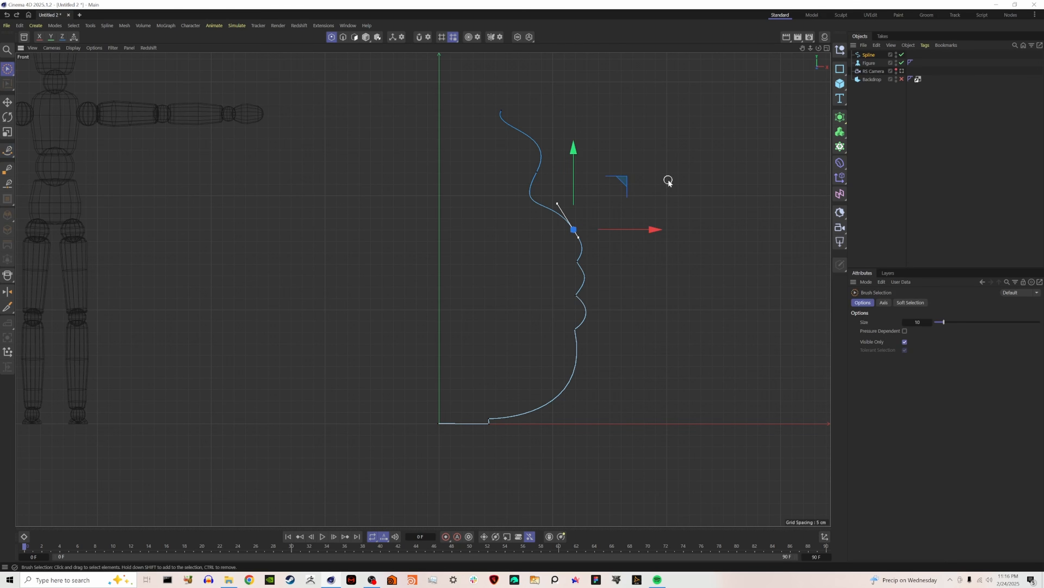
key(ctrl+a)
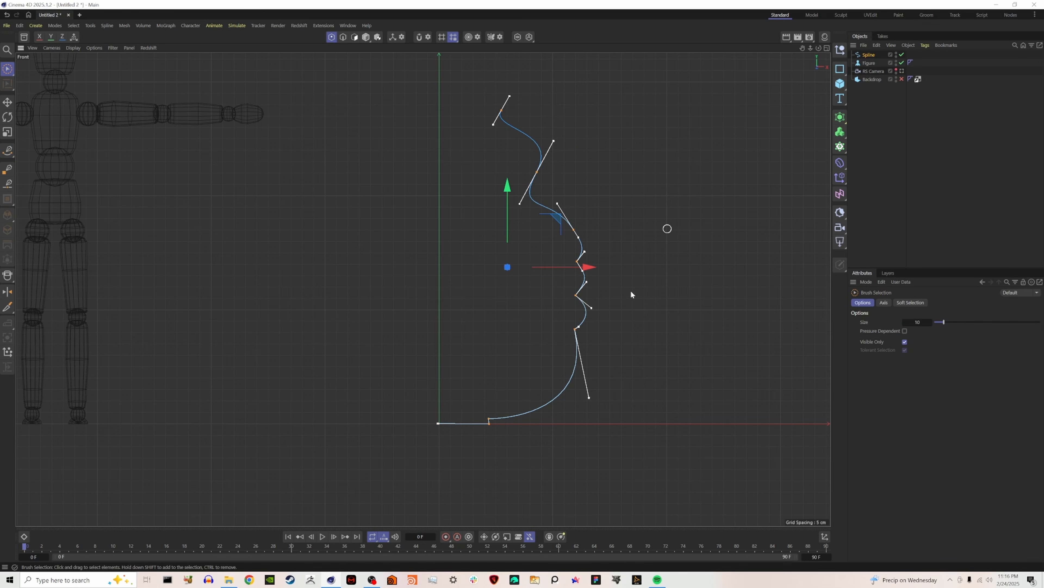
right_click(522, 153)
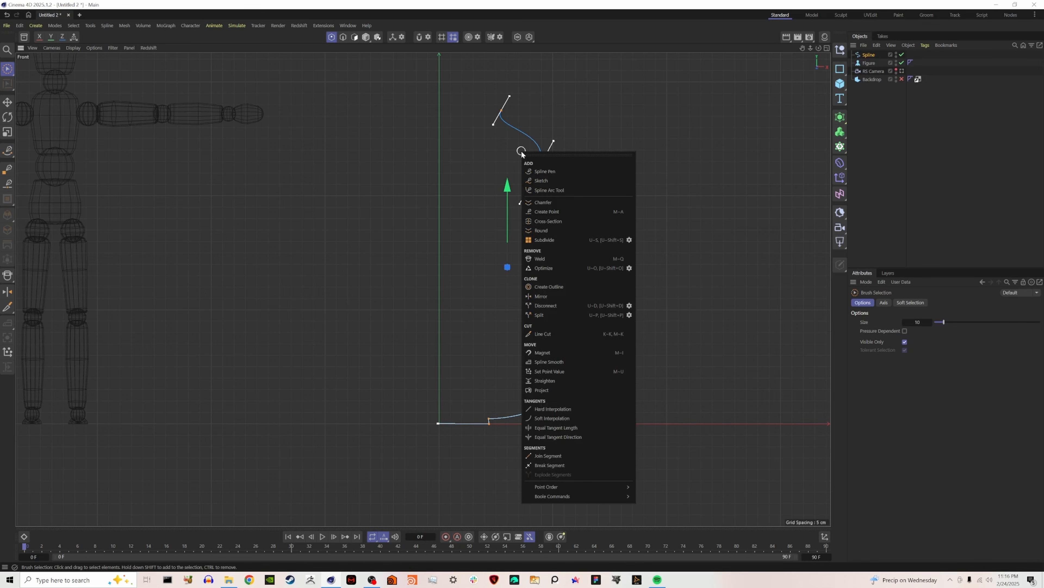
click(562, 287)
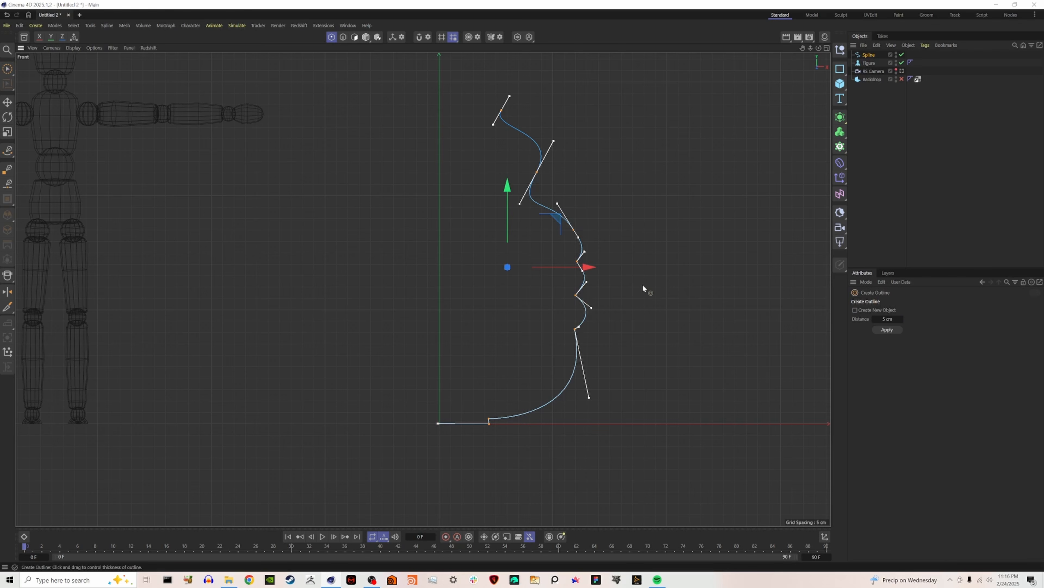
mouse_move(660, 279)
mouse_down()
mouse_move(674, 279)
mouse_move(649, 278)
mouse_up()
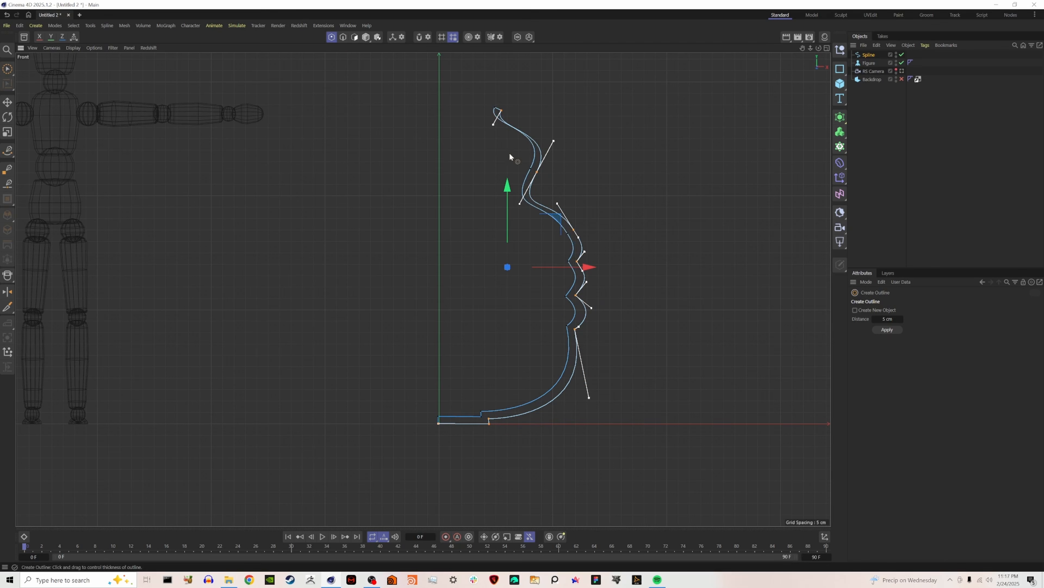
Adjust the tangents of the inner outline's neck and rim points so the wall keeps an even thickness.
click(6, 72)
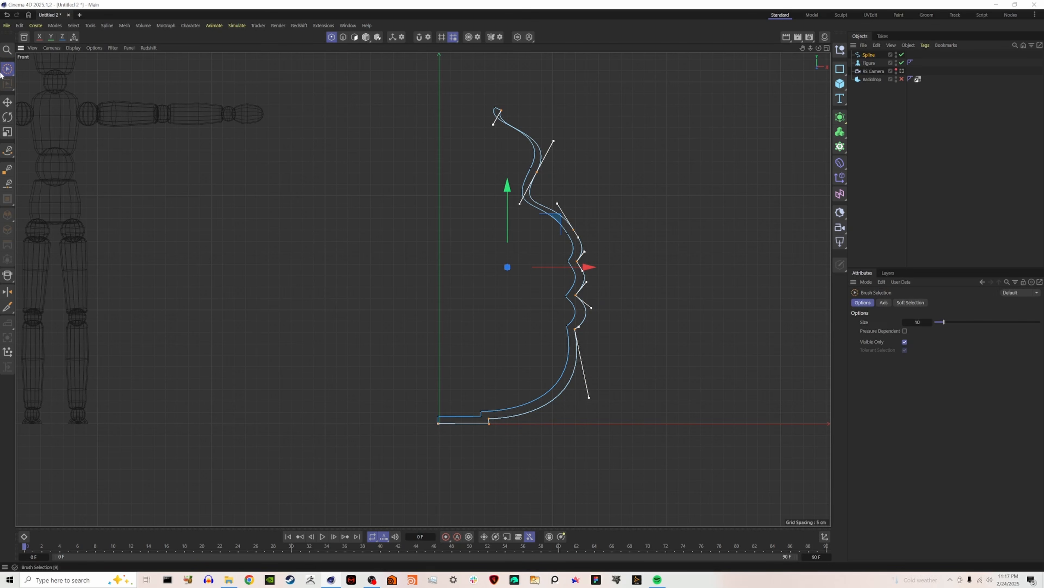
click(530, 169)
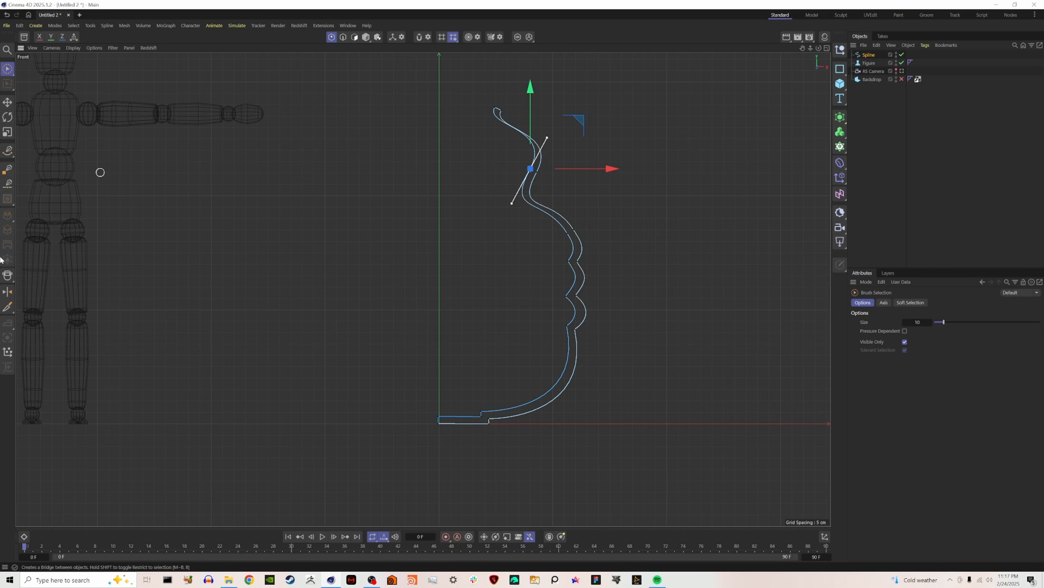
click(7, 151)
drag(548, 139, 540, 151)
drag(501, 114, 478, 129)
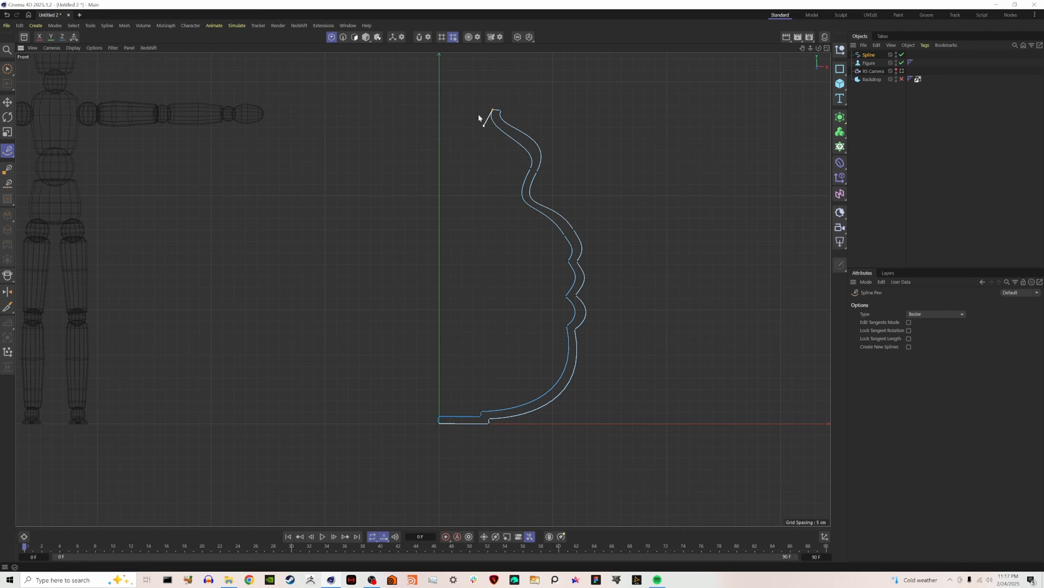
Add a Lathe generator in the Perspective view and make the profile spline its child to form the vase.
click(827, 46)
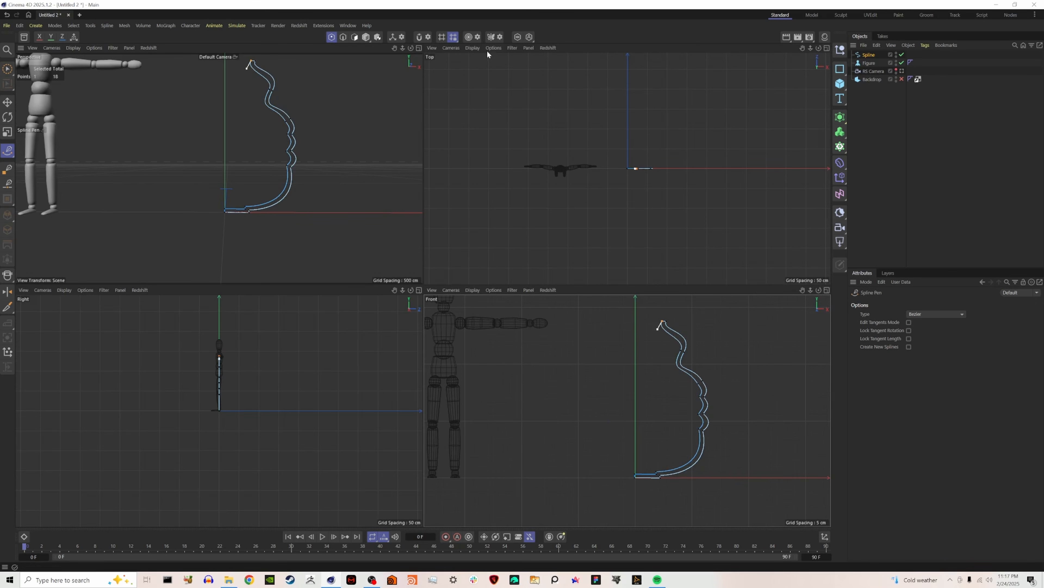
click(418, 48)
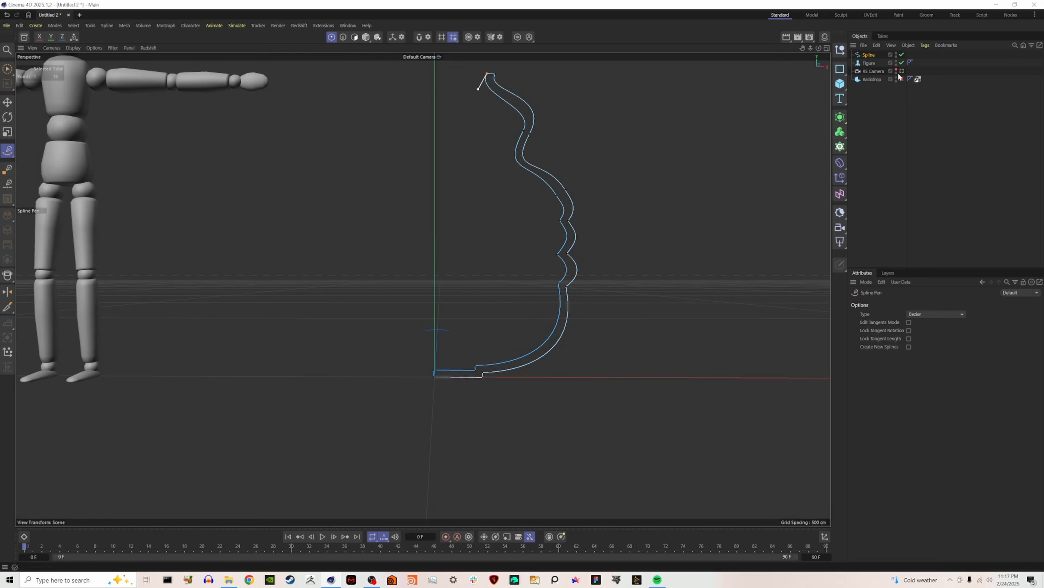
click(841, 118)
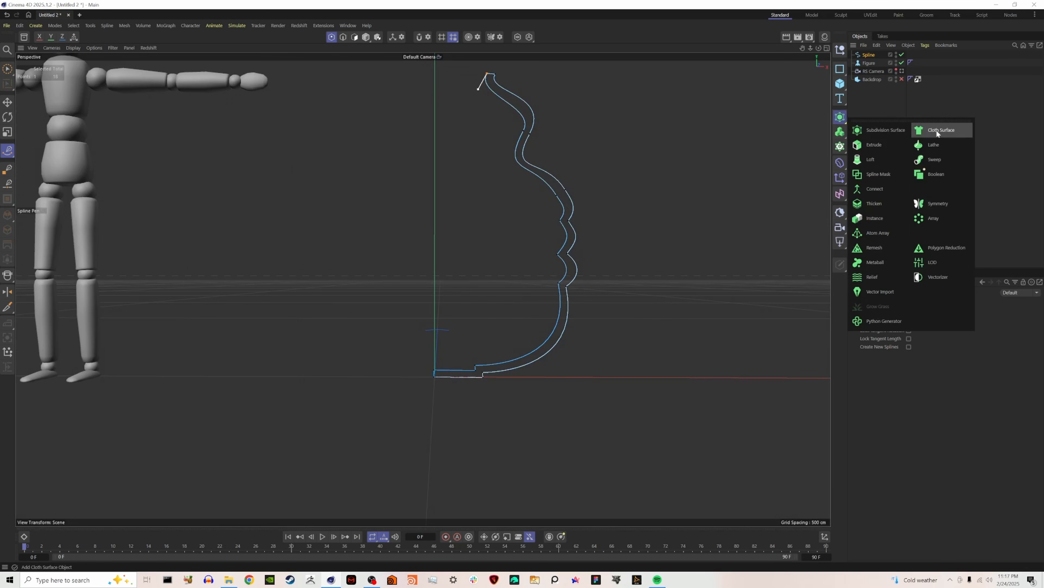
click(933, 145)
drag(873, 63, 868, 57)
click(869, 55)
alt+drag(433, 267, 457, 205)
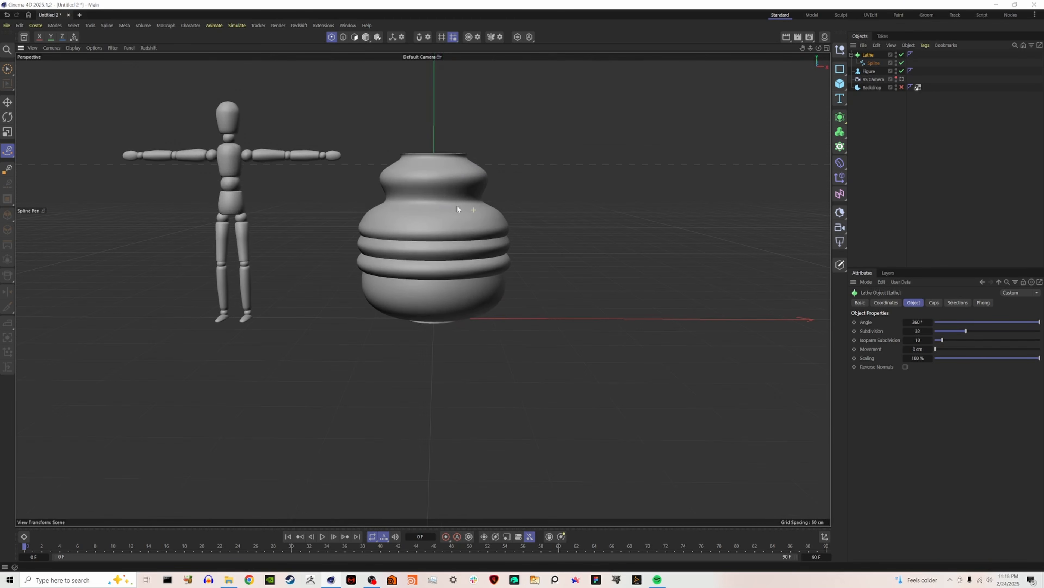
right_click(872, 54)
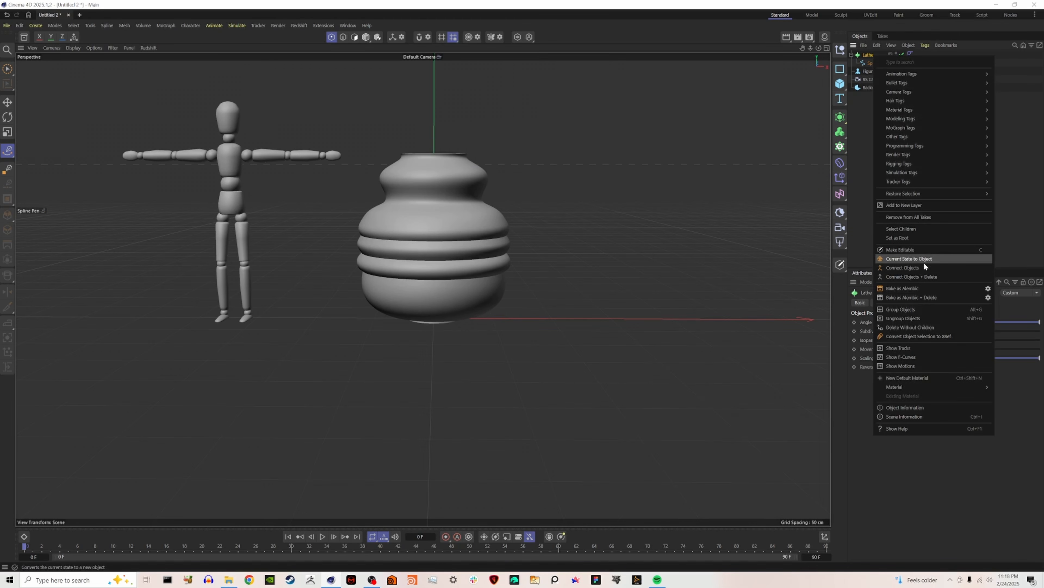
click(862, 167)
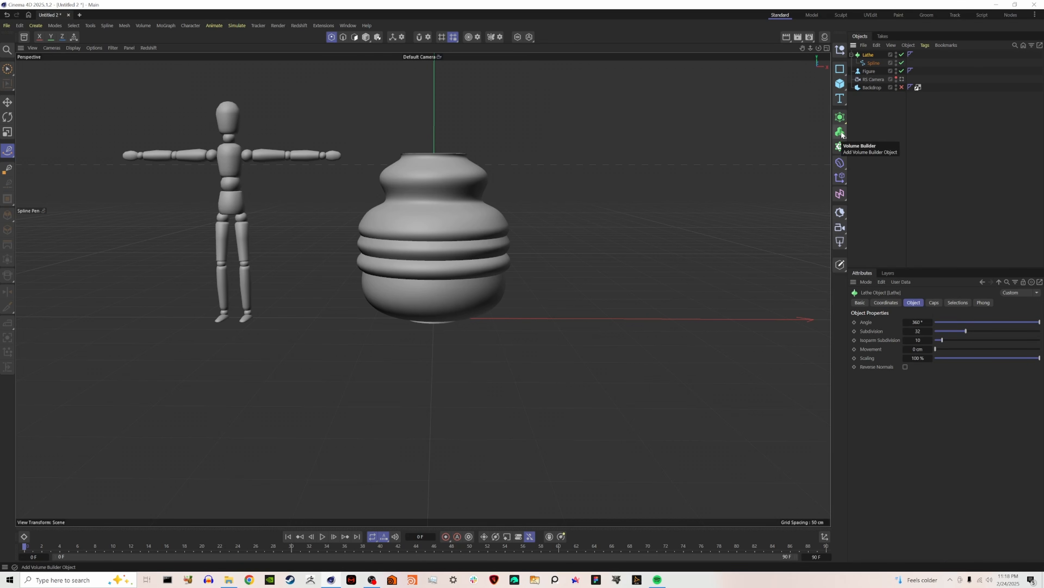
Add a Volume Mesher and Volume Builder, nesting the builder under the mesher and the Lathe under the builder.
drag(842, 133, 873, 158)
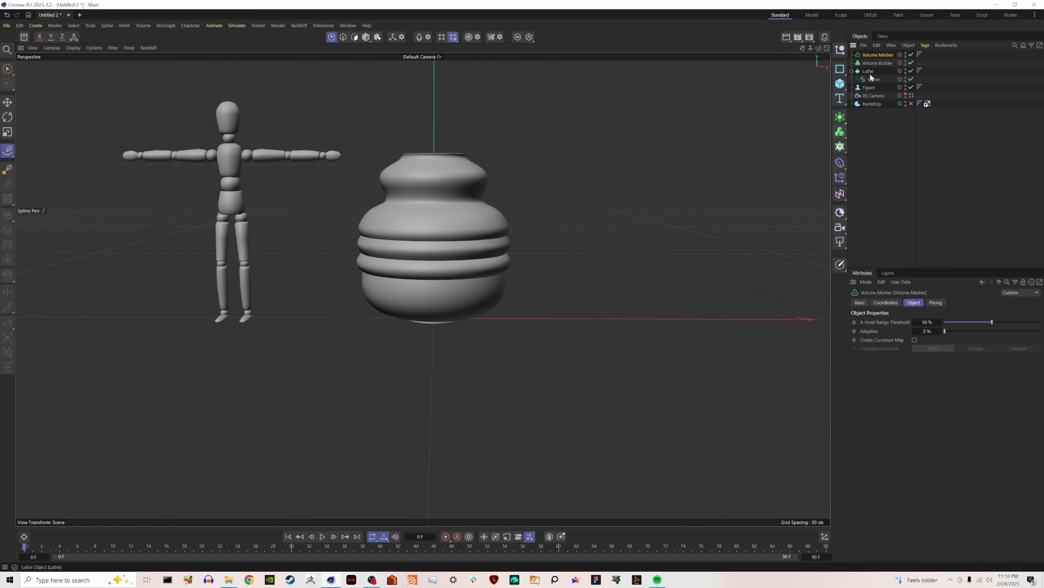
click(874, 63)
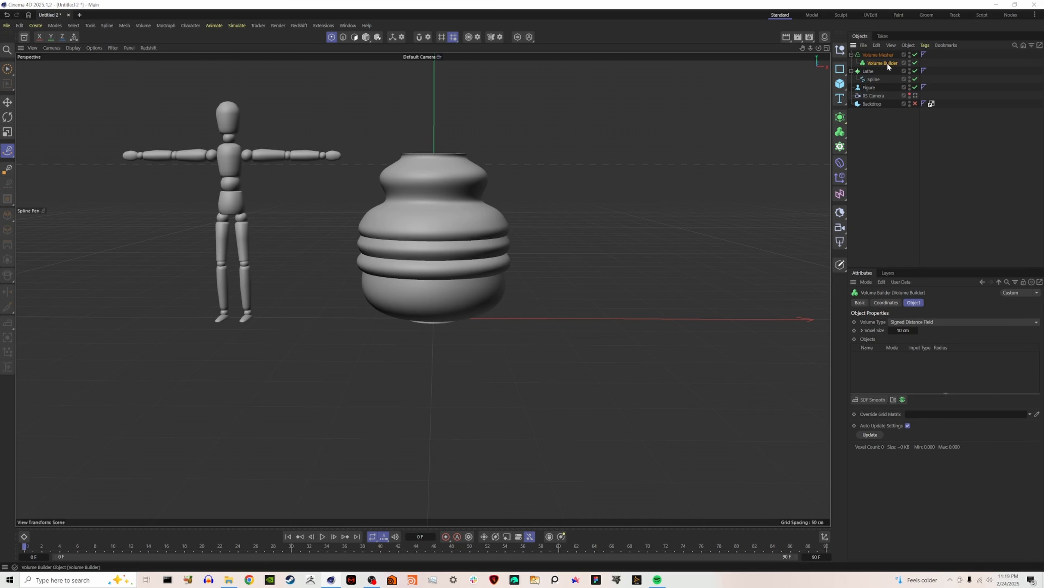
drag(884, 72, 882, 64)
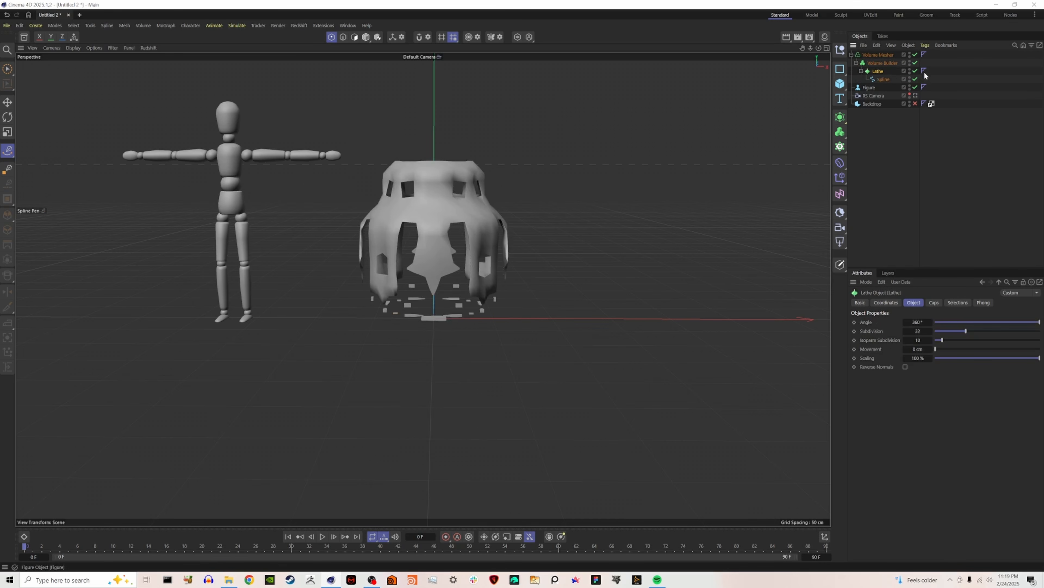
Set the Volume Builder's voxel size to 2 cm.
click(905, 331)
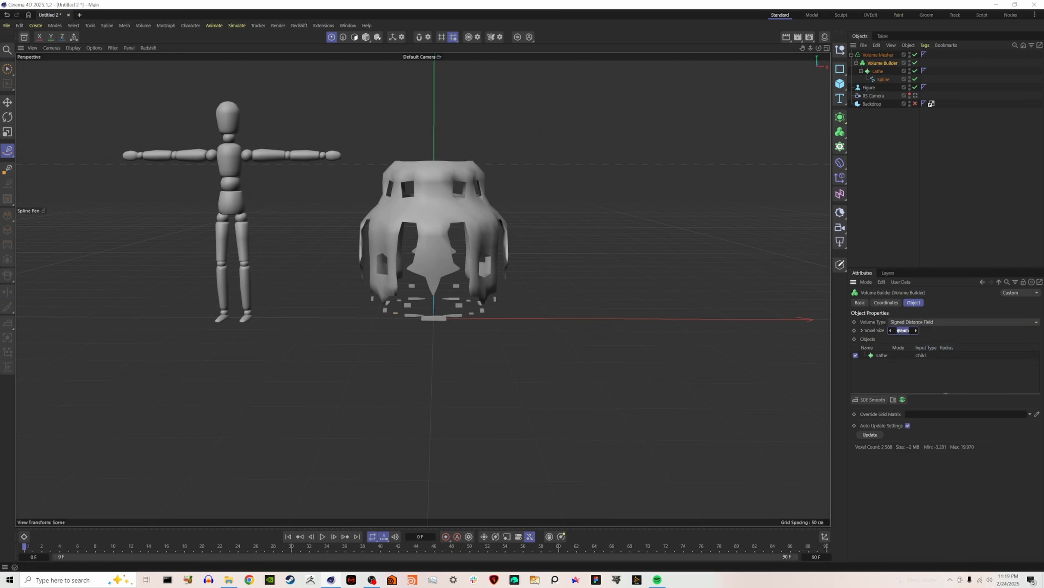
text(5)
key(Return)
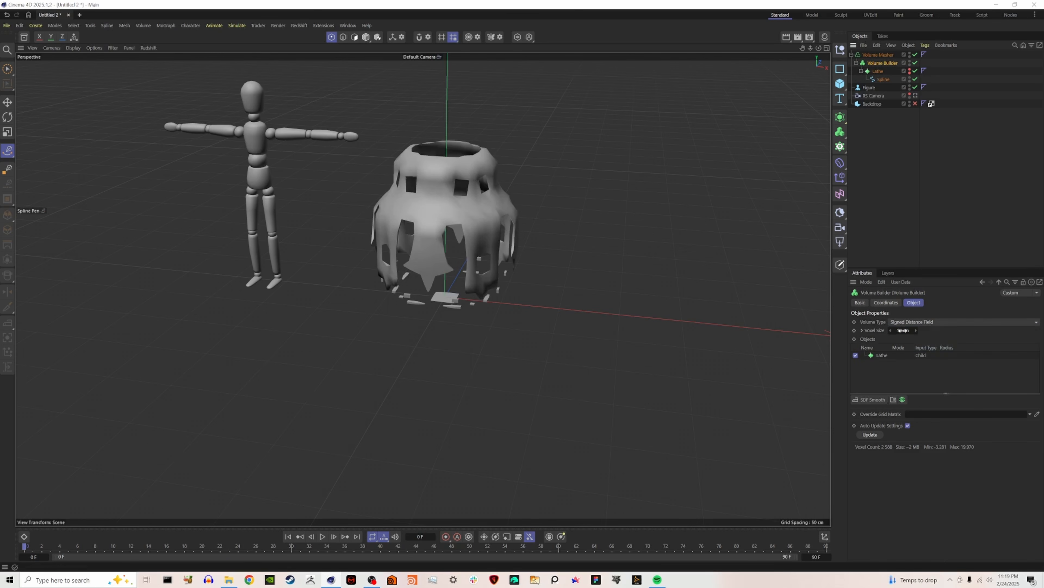
text(2)
key(Return)
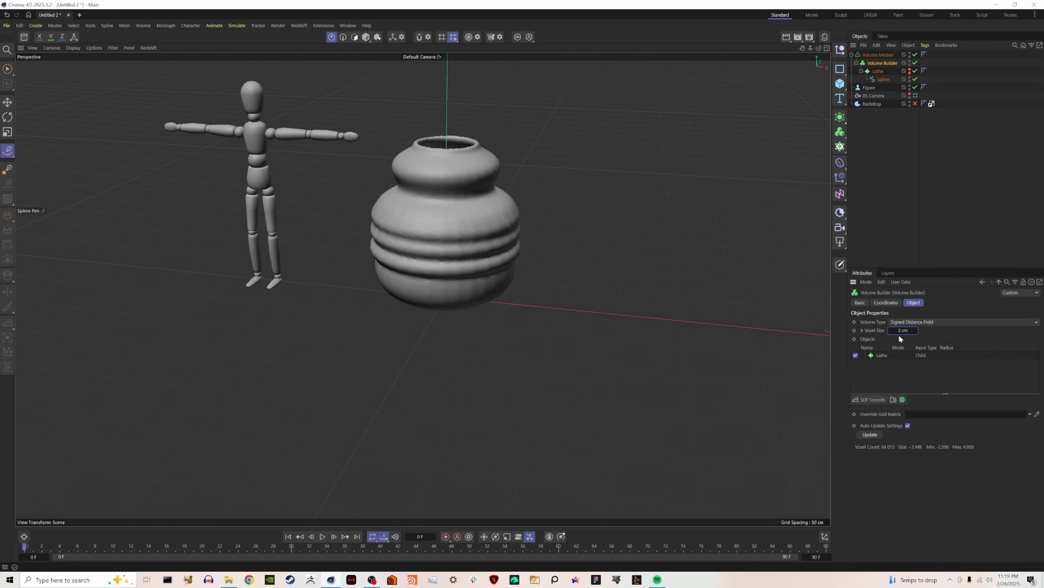
Add an SDF Dilate and Erode filter and an SDF Smooth filter to the Volume Builder, with the smoothing strength at 30%.
click(867, 400)
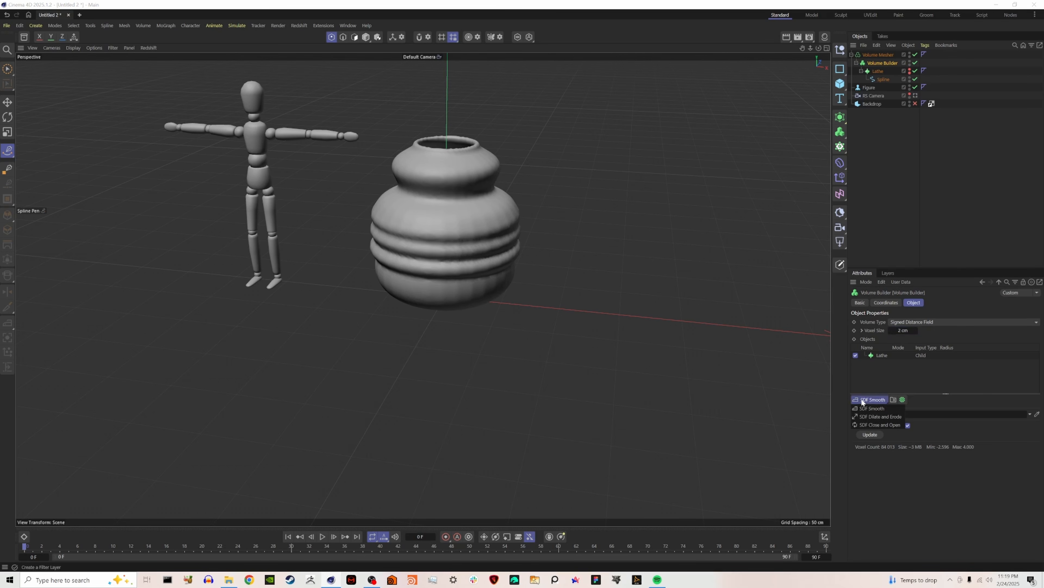
click(887, 417)
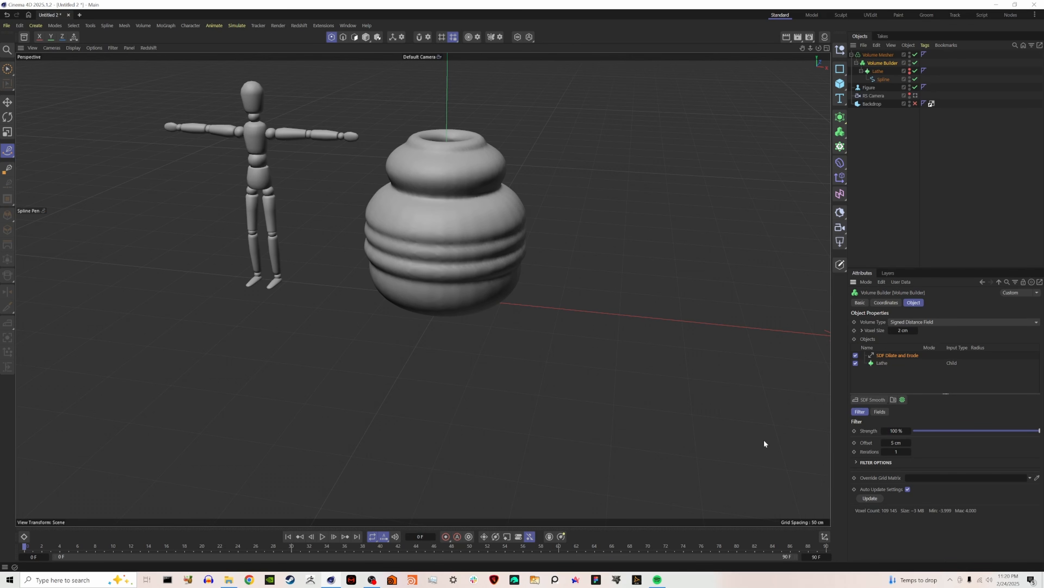
click(864, 401)
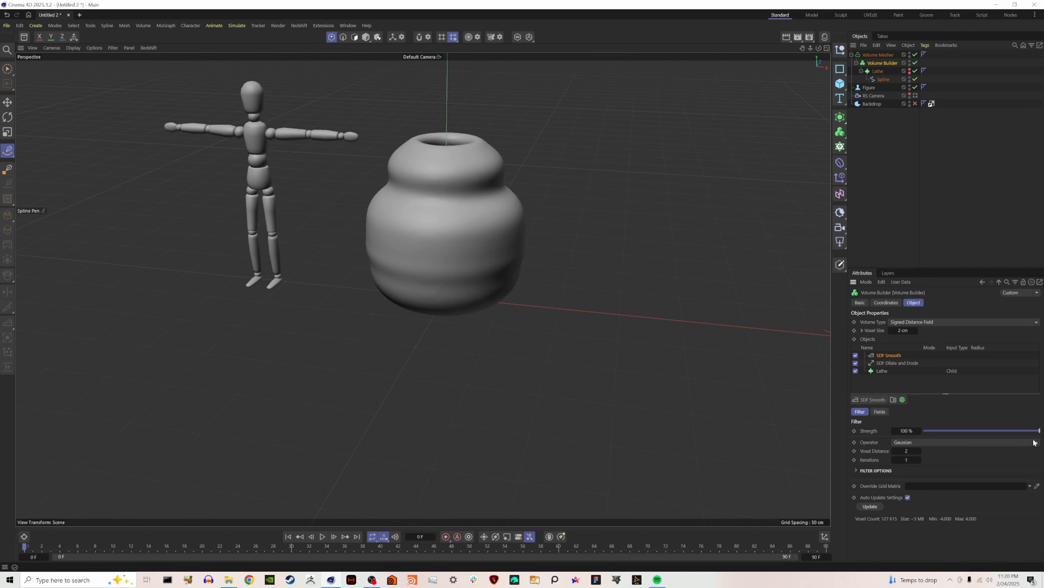
drag(1038, 431, 959, 431)
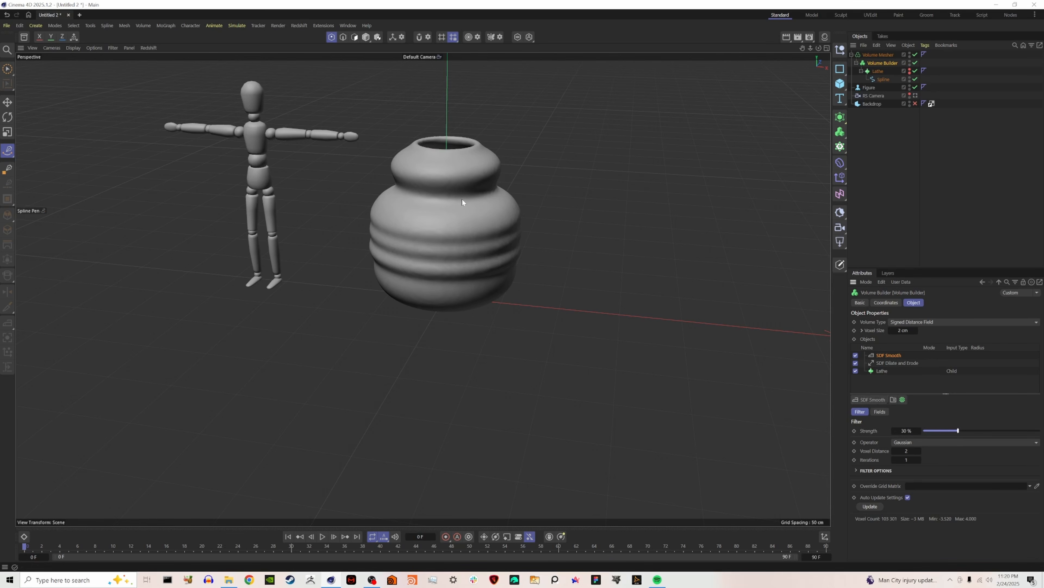
Display the polygon lines on the models and compare the vase with the Volume Mesher disabled and enabled.
key(n)
key(b)
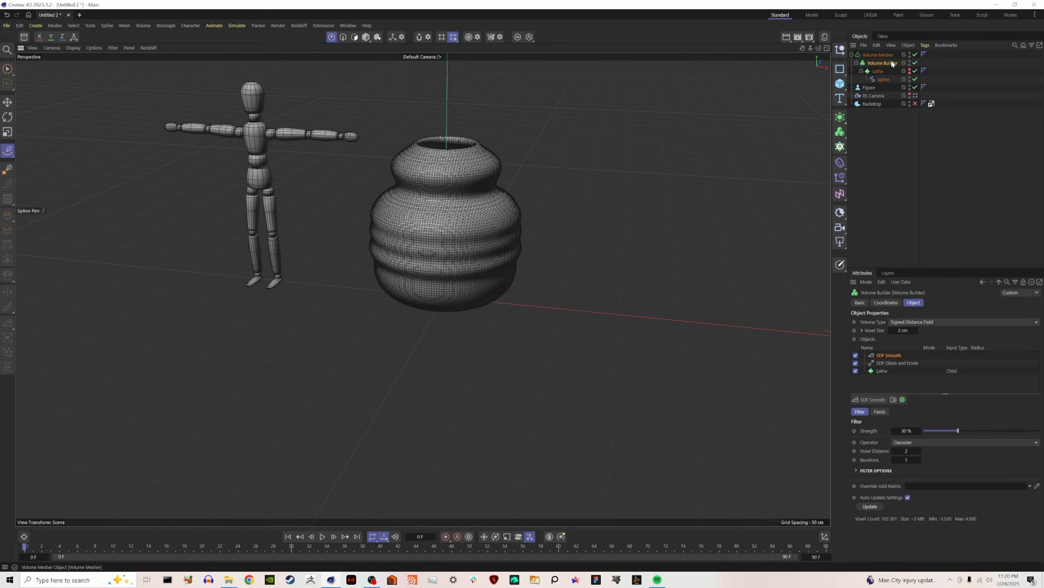
click(879, 55)
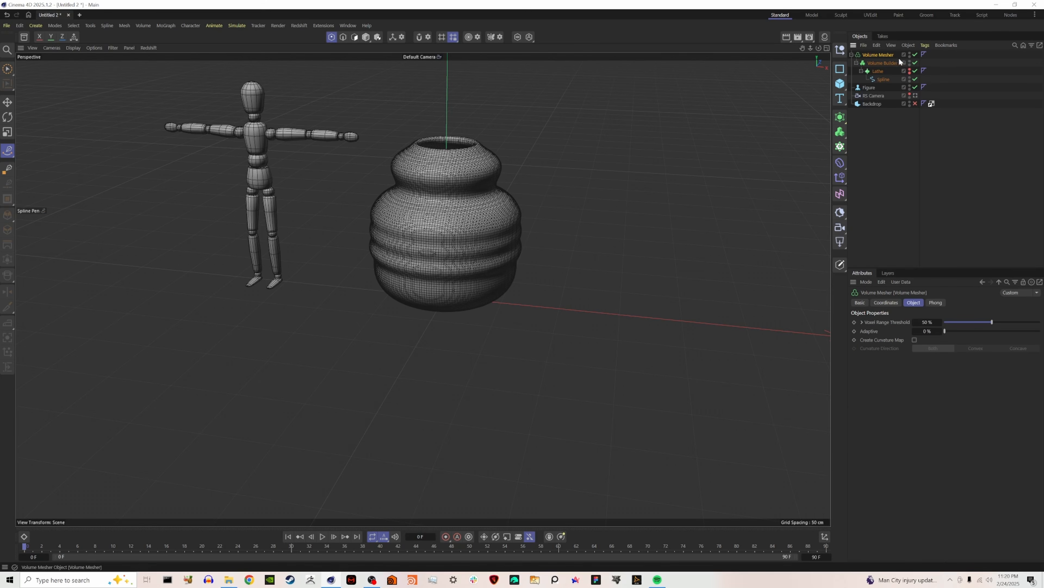
click(915, 55)
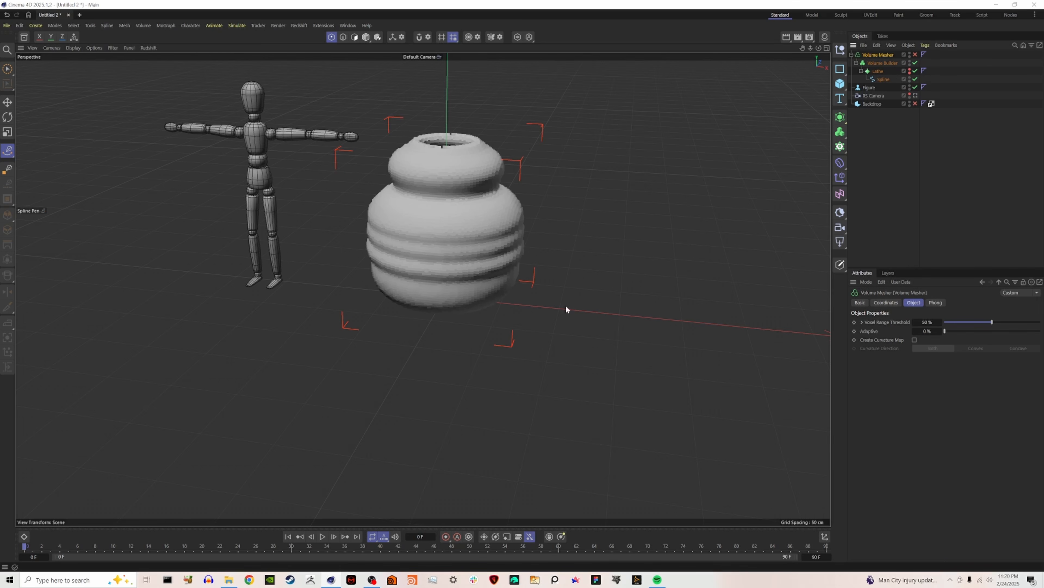
click(915, 55)
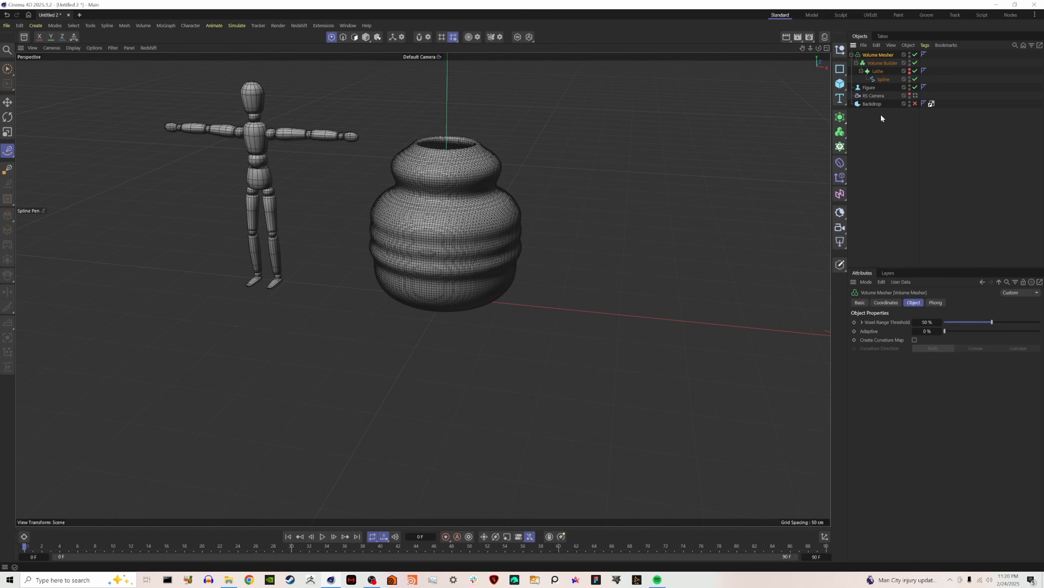
Add a Remesh generator and make the Volume Mesher its child.
click(840, 117)
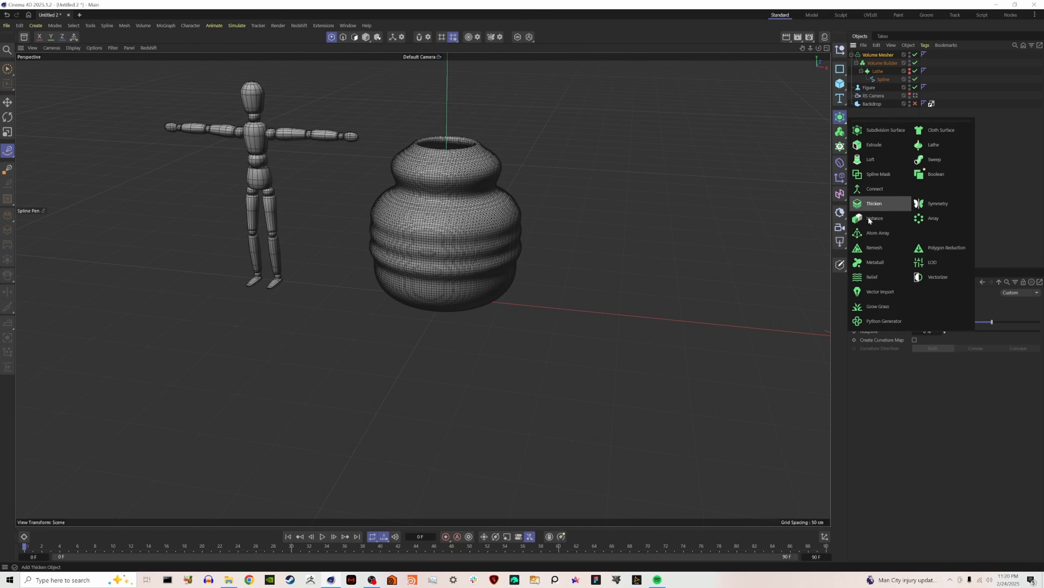
click(878, 252)
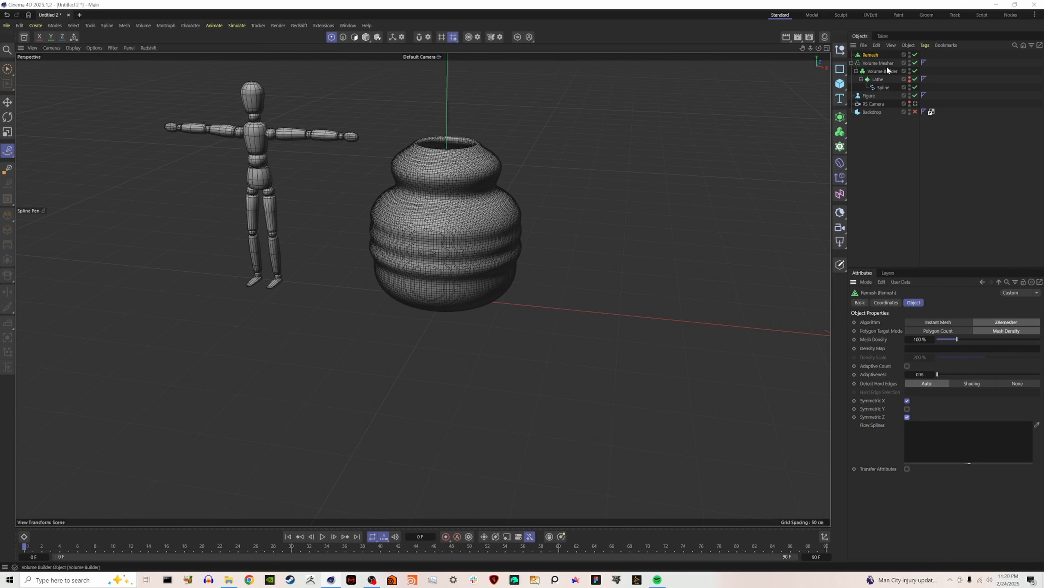
drag(875, 63, 873, 56)
click(871, 55)
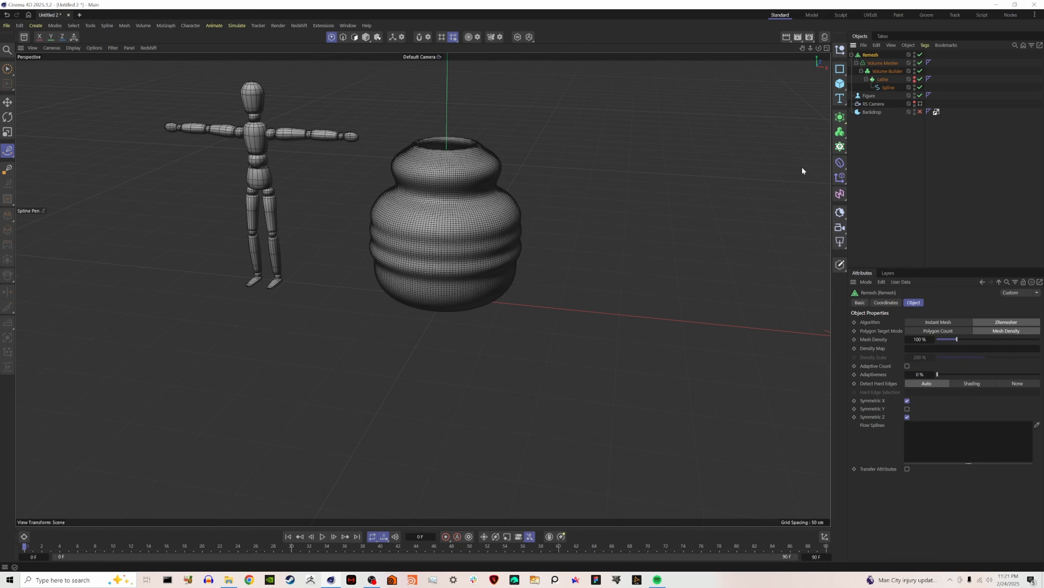
Set the Remesh generator's mesh density to 50%.
click(923, 339)
text(50)
key(Return)
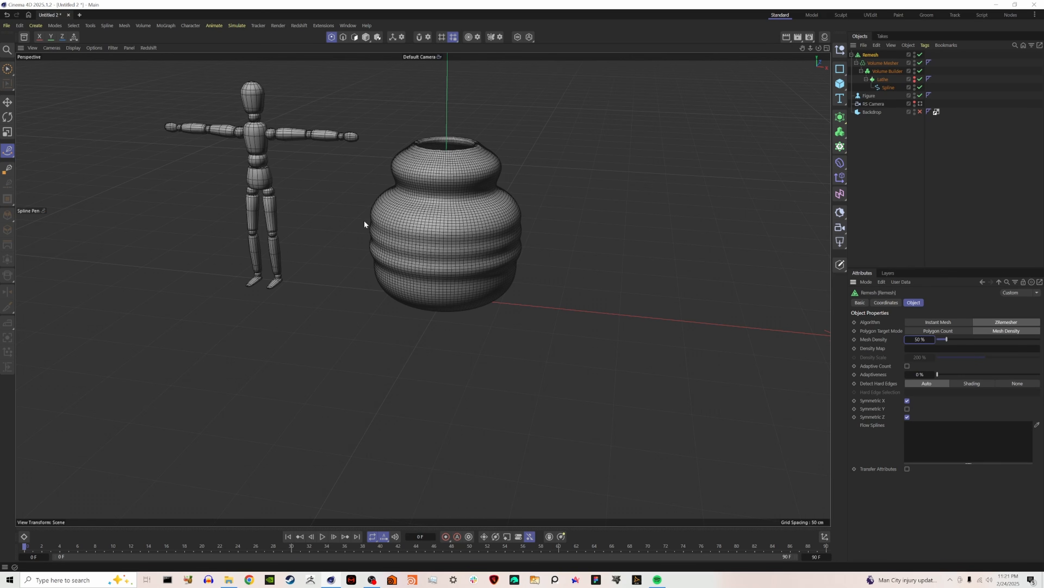
Collapse the Remesh hierarchy into one mesh with Connect Objects + Delete and rename it "vase".
right_click(875, 59)
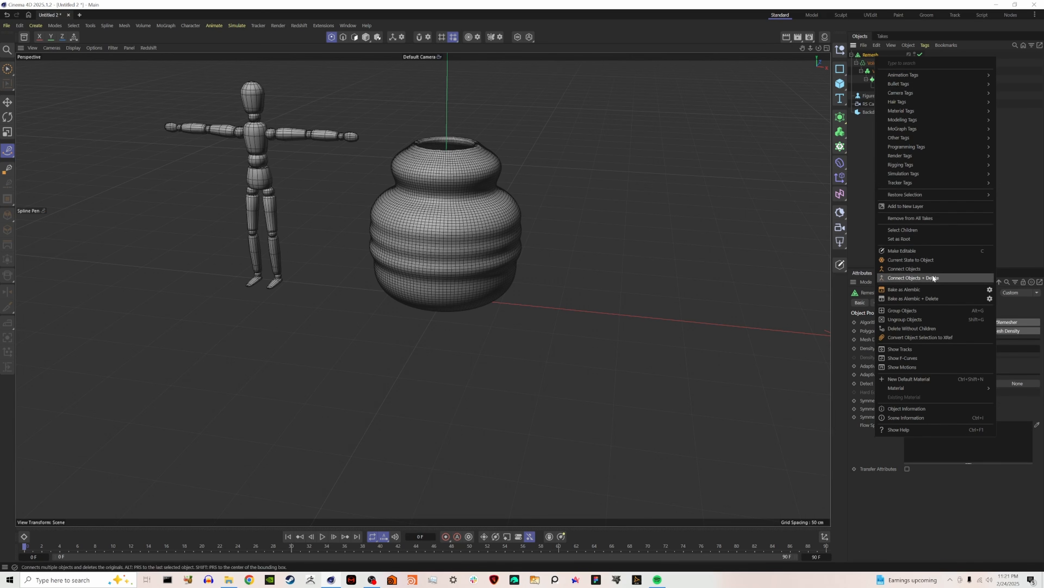
click(928, 279)
double_click(871, 54)
text(vase)
key(Return)
click(880, 131)
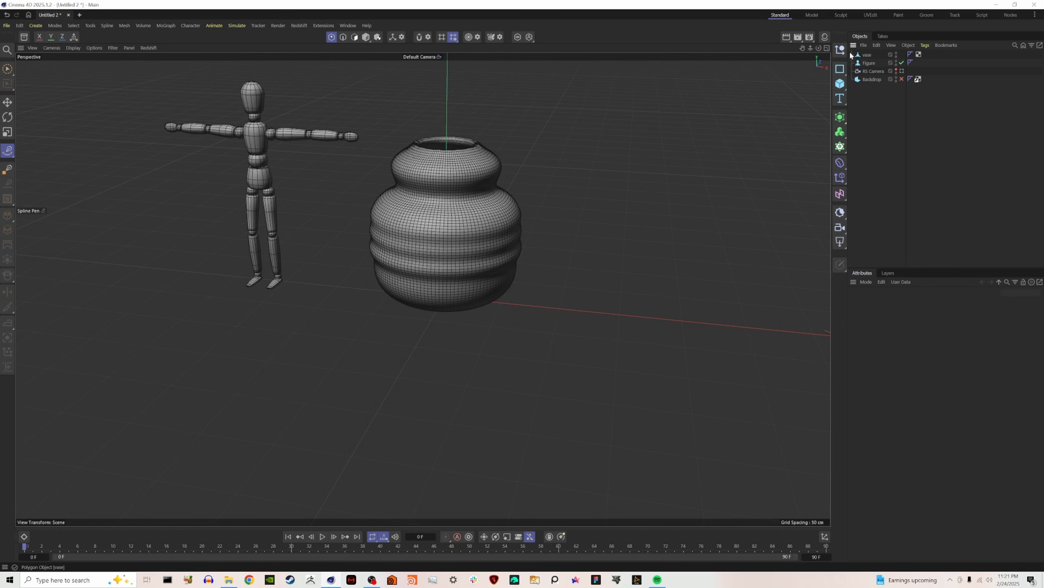
Scale the vase down uniformly to less than half its size, keeping its base on the ground.
click(866, 56)
click(366, 37)
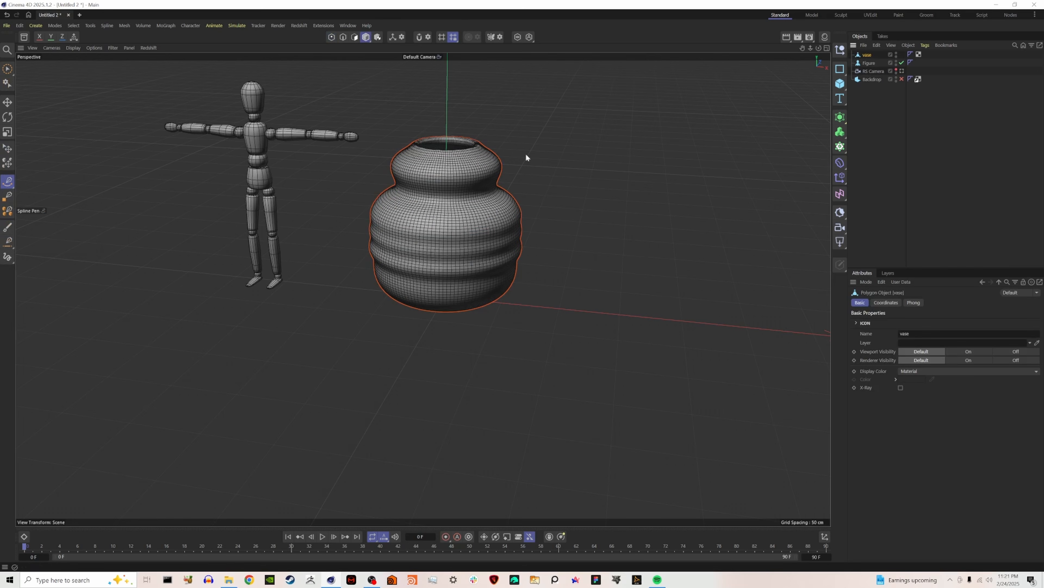
key(t)
drag(679, 193, 494, 222)
Center the vase's axis within its geometry.
key(e)
click(91, 26)
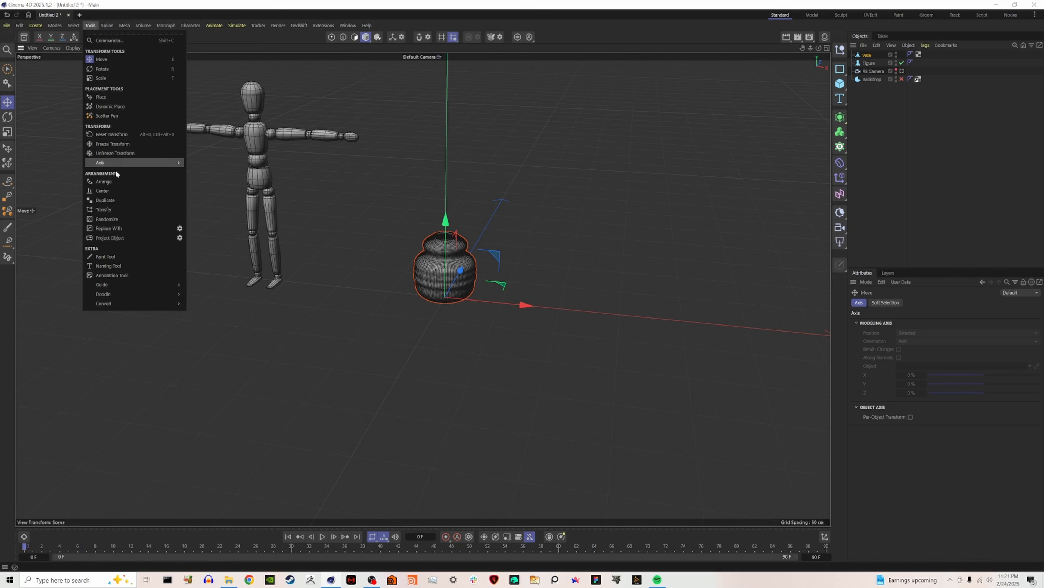
mouse_move(116, 165)
click(222, 186)
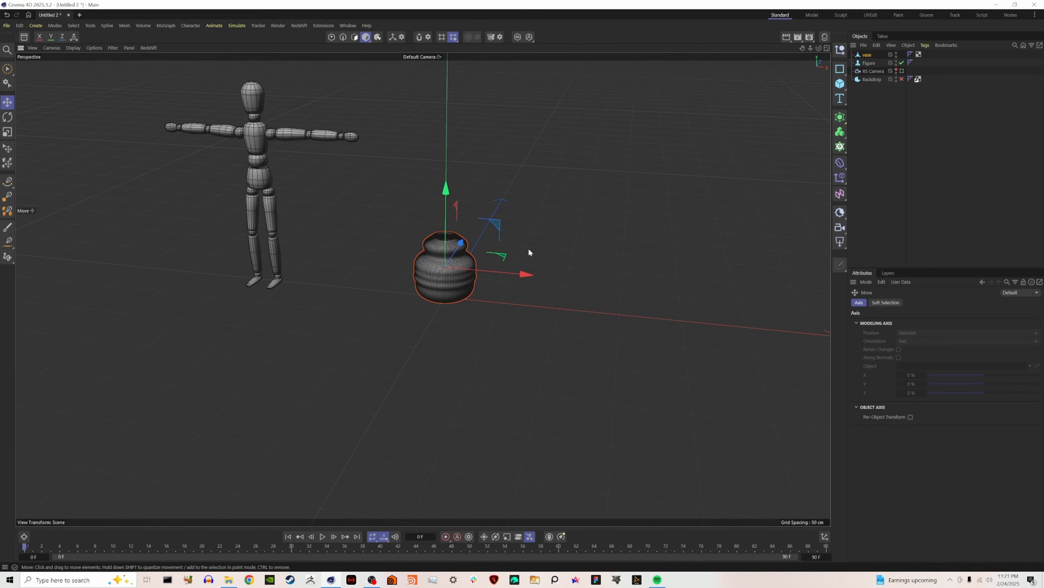
Enable the Backdrop object and delete the Figure from the scene.
click(902, 79)
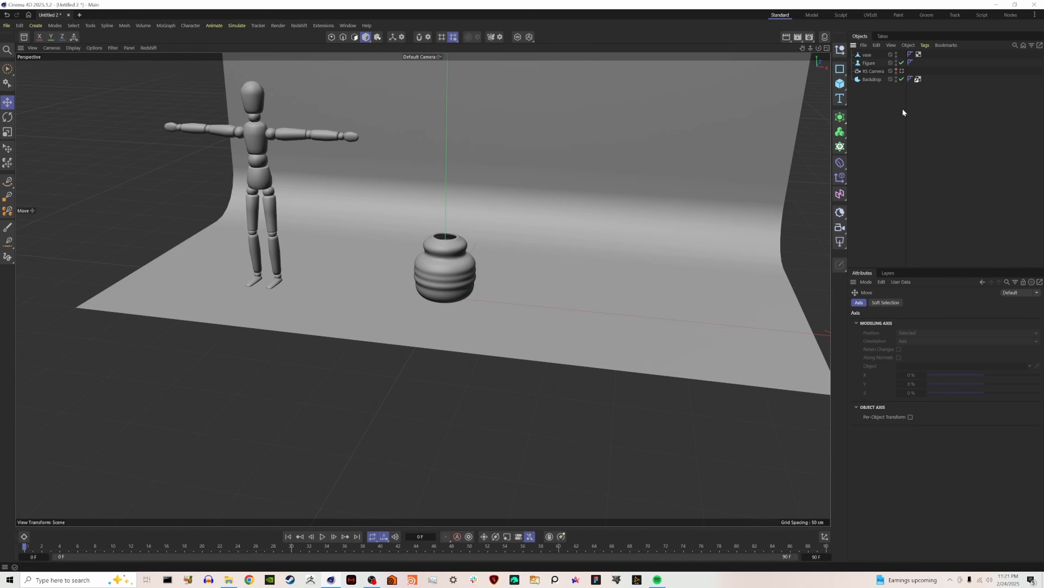
click(867, 62)
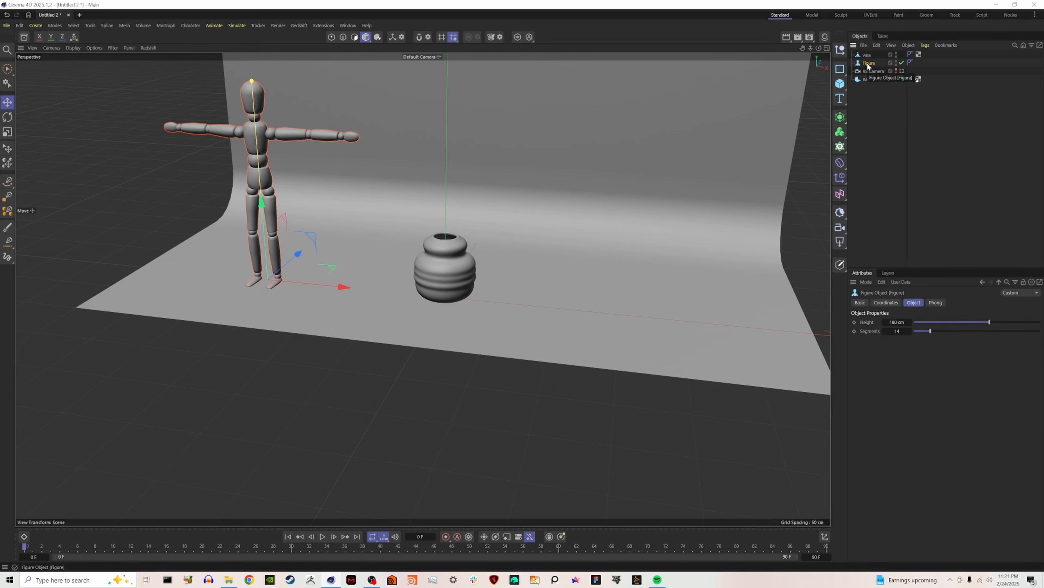
key(Delete)
alt+drag(525, 241, 482, 252)
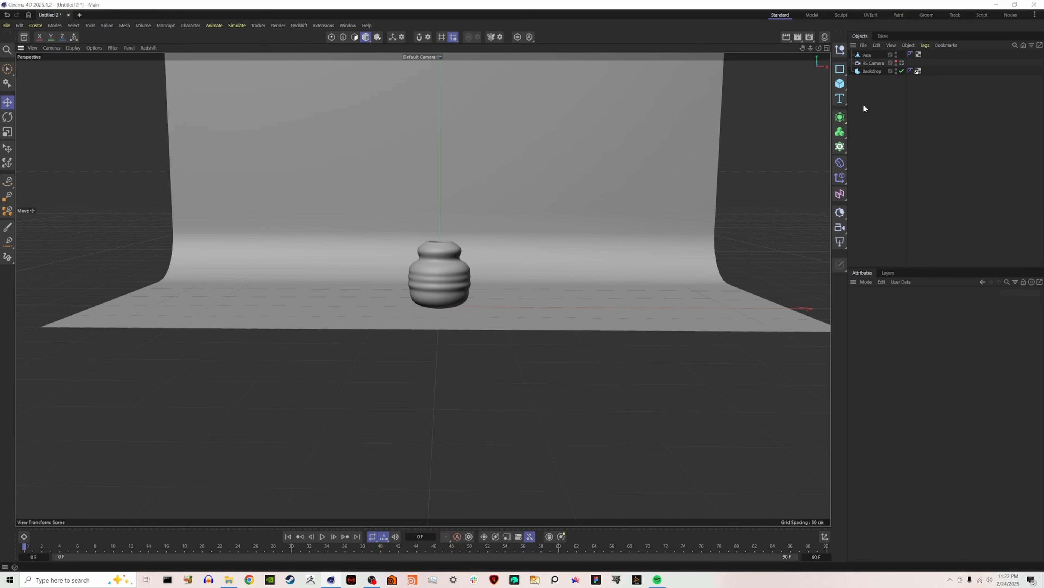
In the Front view, draw a Bezier spline from ground level left of the backdrop, over a low hump and into a dip just past the vase.
click(827, 48)
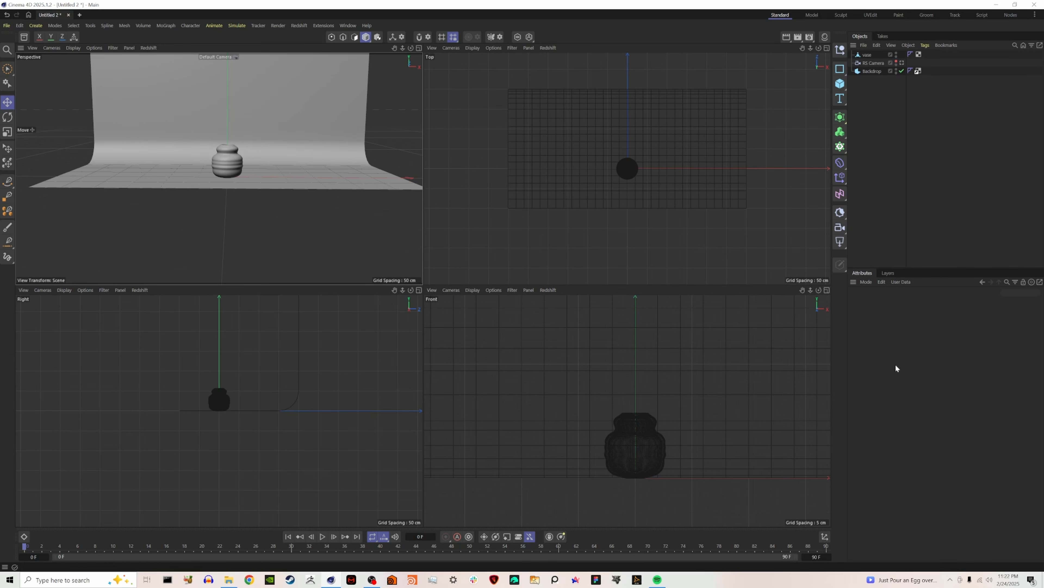
click(827, 290)
scroll(445, 346, down, 4)
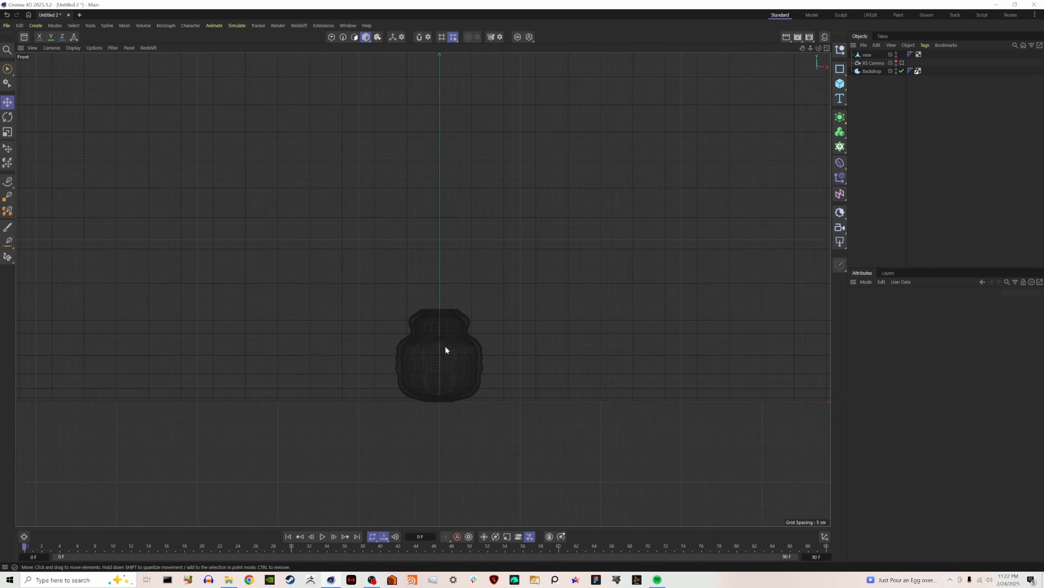
mouse_move(447, 289)
alt+middle_down()
mouse_move(445, 341)
mouse_move(448, 309)
alt+middle_up()
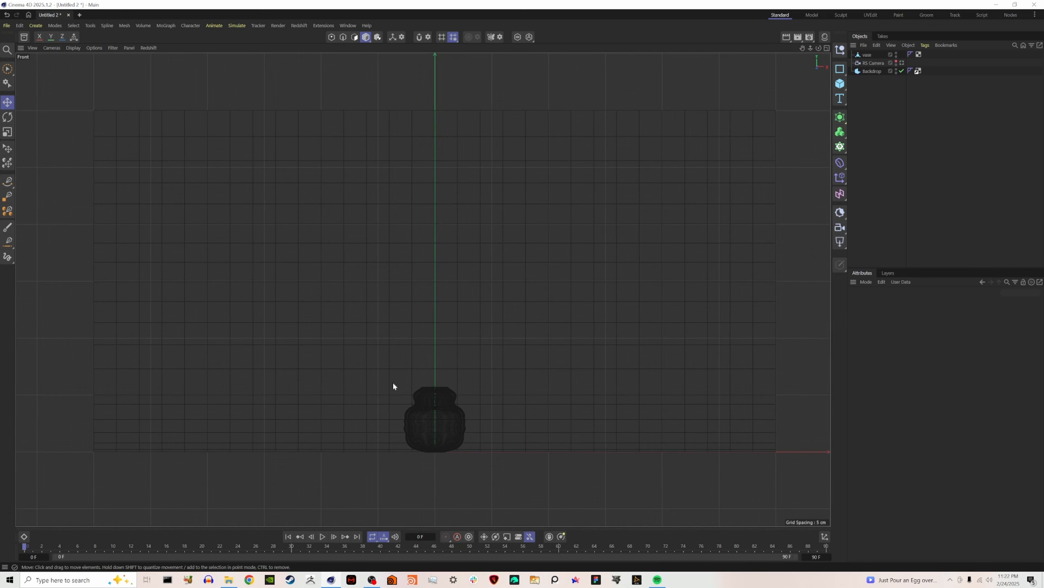
drag(840, 69, 884, 187)
click(7, 181)
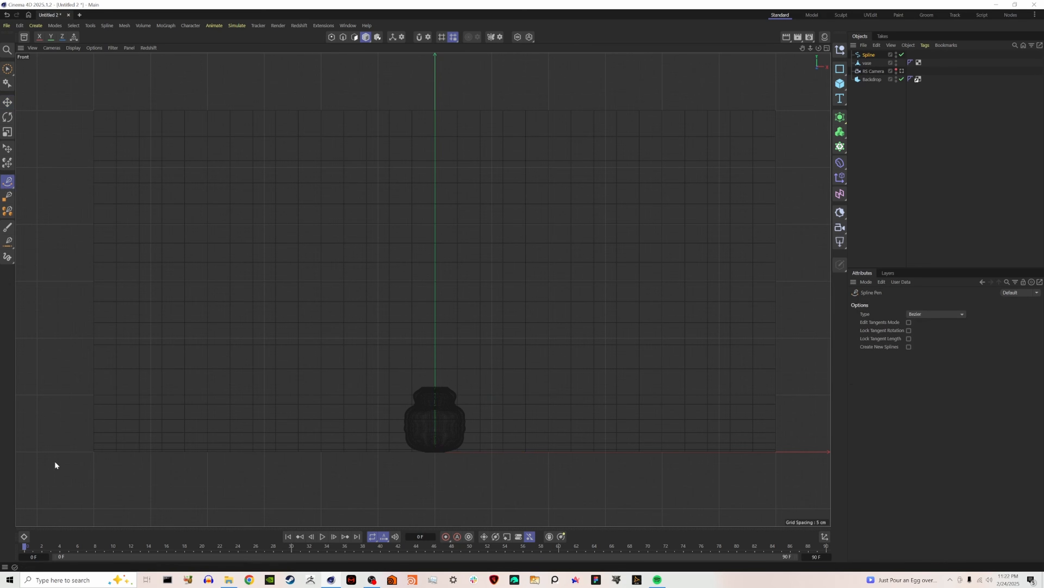
click(28, 452)
click(258, 418)
drag(309, 407, 318, 385)
drag(416, 390, 441, 405)
drag(518, 420, 561, 410)
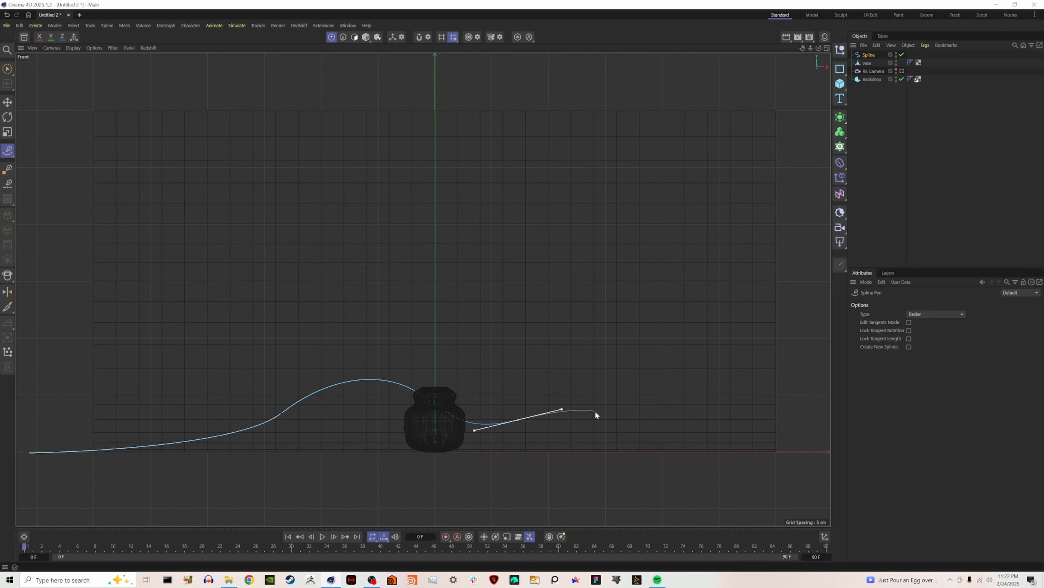
Continue the spline over a taller hump right of the vase, into a dip, and up in a wide curve well beyond the backdrop.
drag(696, 297, 770, 298)
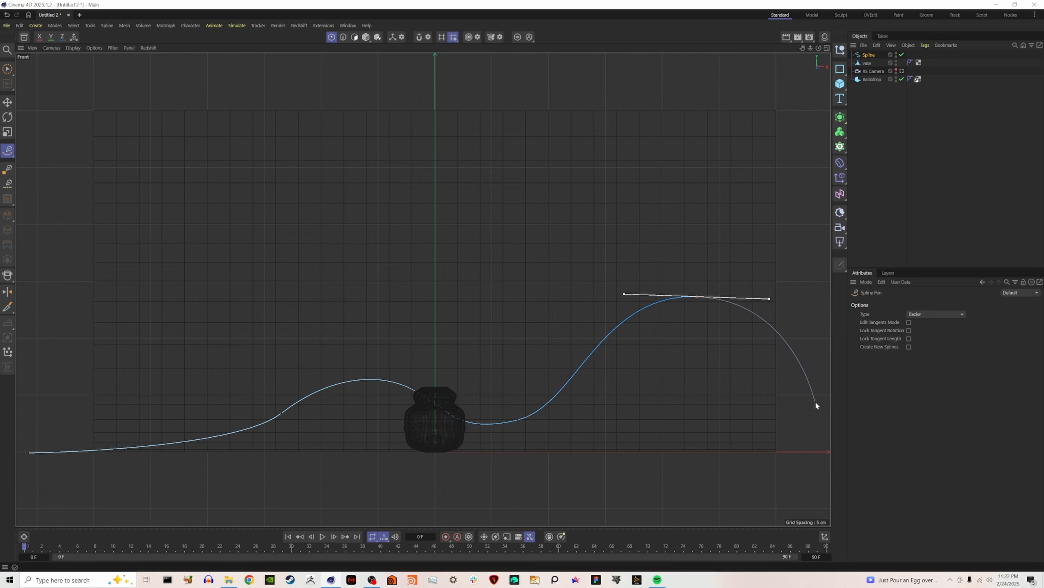
drag(821, 397, 868, 398)
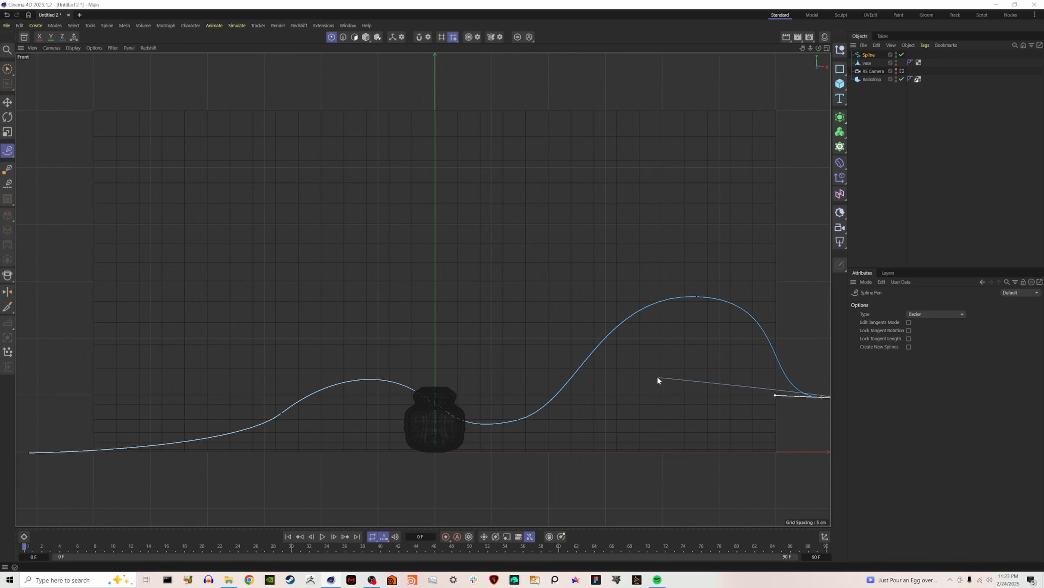
scroll(658, 378, down, 8)
drag(803, 320, 805, 284)
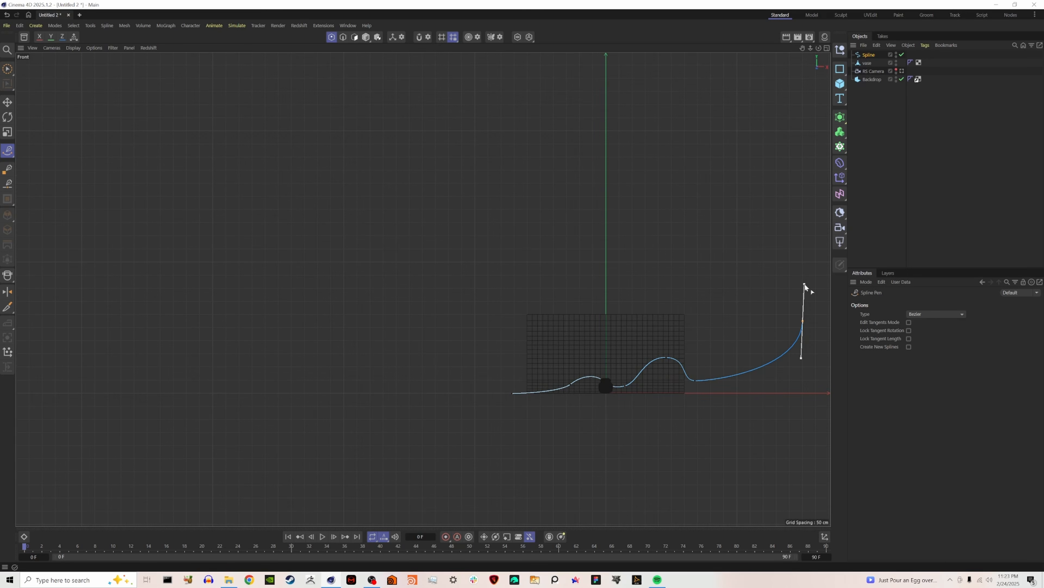
Extend the spline from its left end point with a long curve sloping down to below ground level far left of the backdrop.
click(7, 70)
click(512, 394)
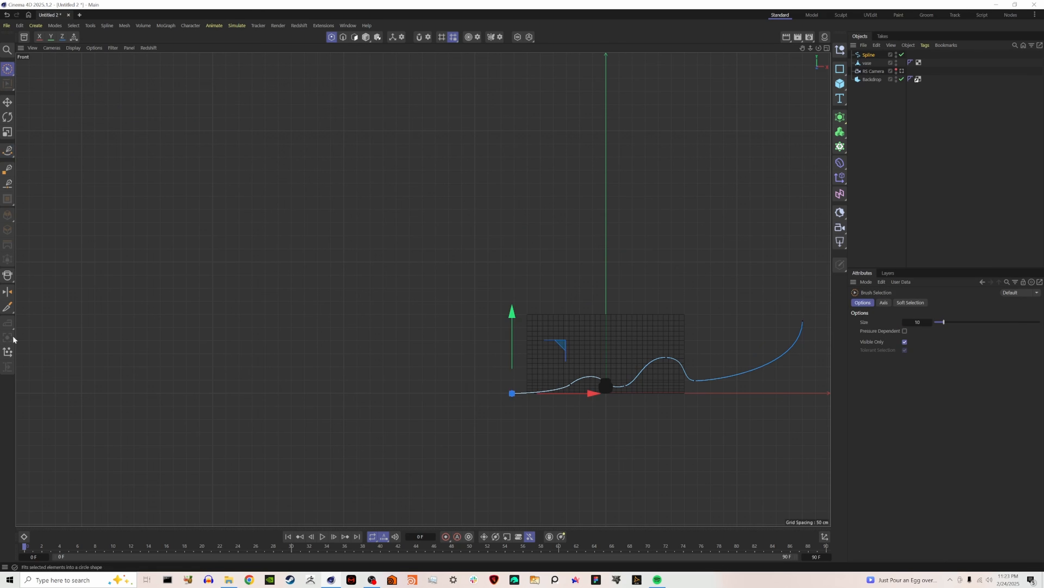
click(7, 151)
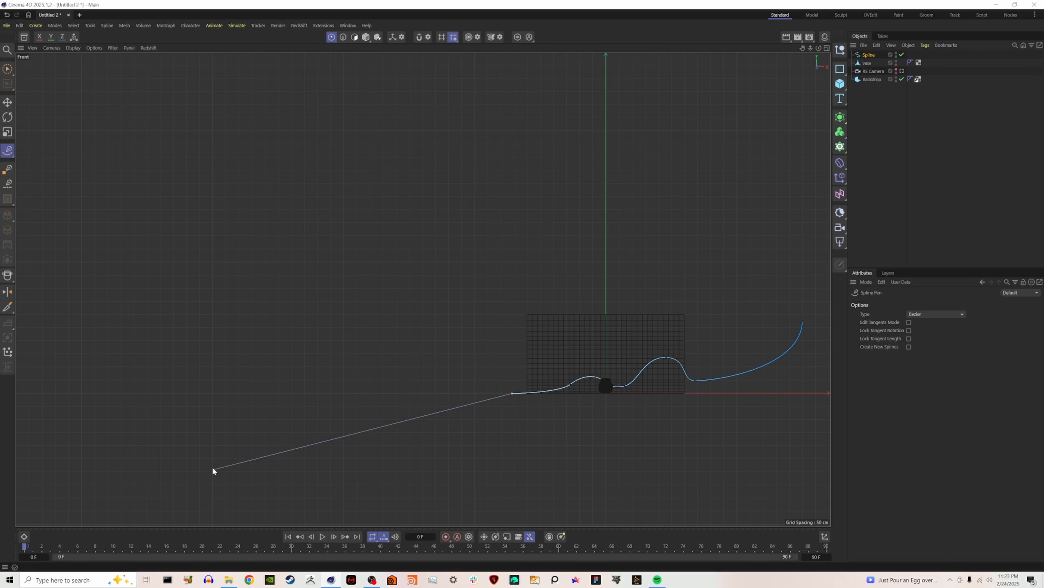
drag(279, 439, 215, 479)
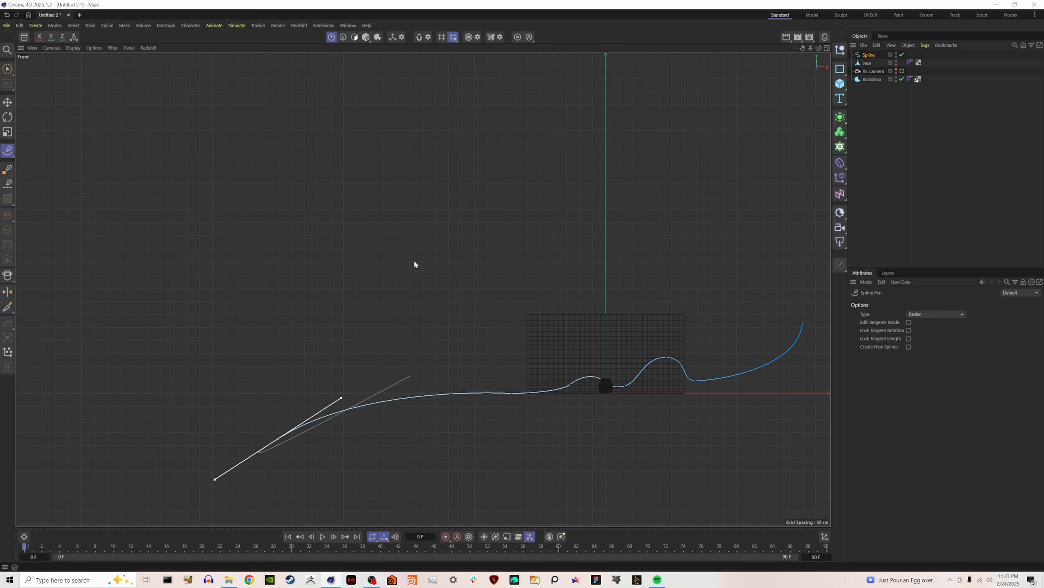
Move the spline's right end point farther outward and tilt its tangent diagonally for a gentler upward curve.
click(7, 70)
click(803, 321)
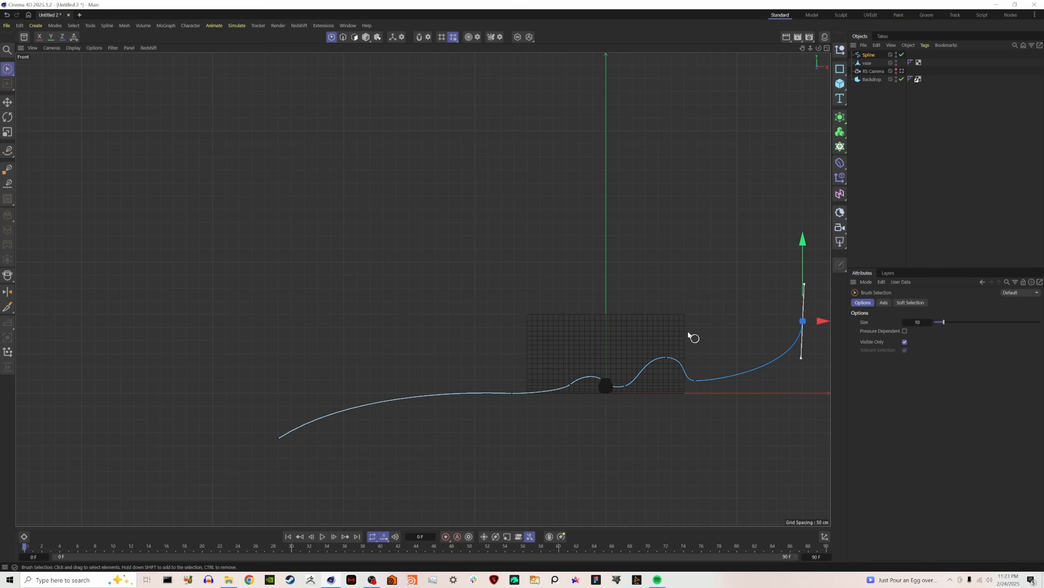
alt+middle_drag(672, 313, 547, 325)
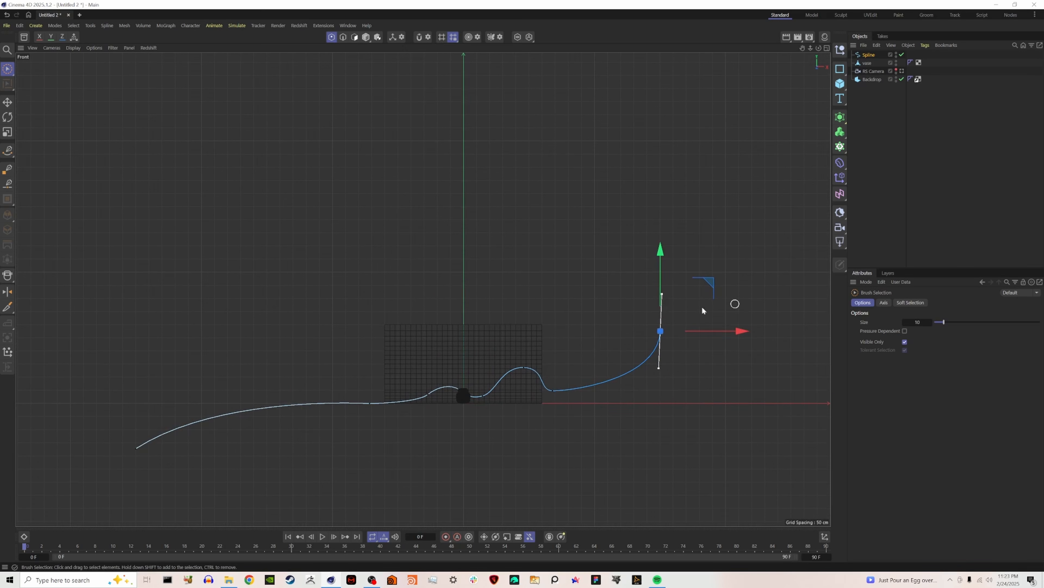
key(space)
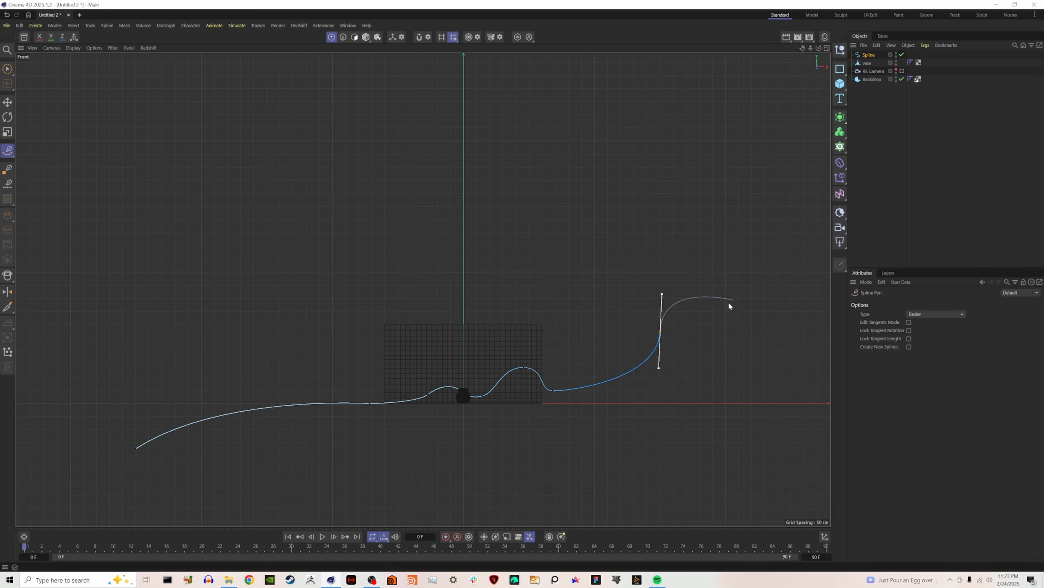
drag(662, 294, 670, 269)
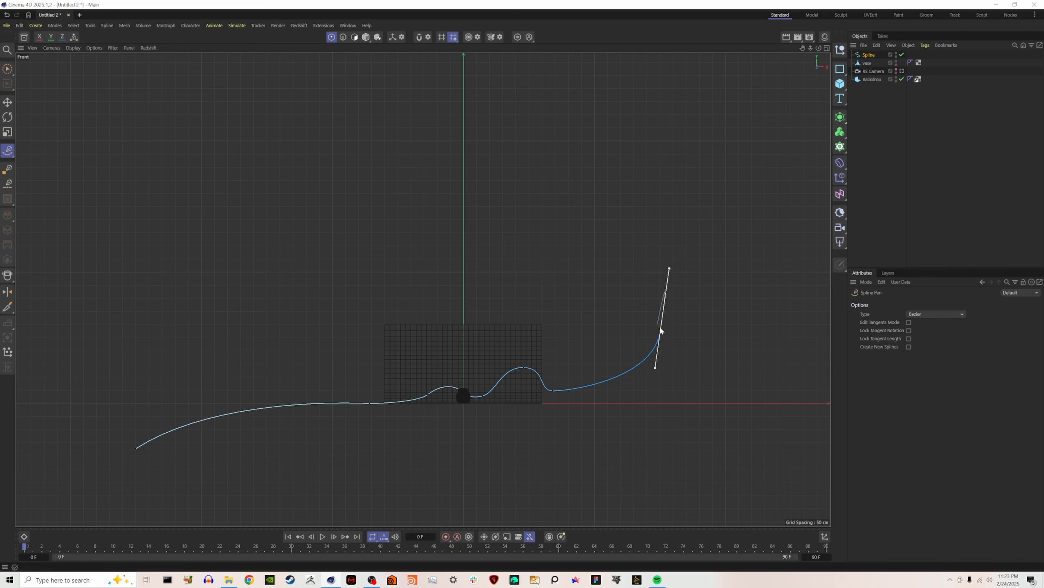
key(space)
Rename the spline "background spline", disable it, and return to the four-view layout.
double_click(869, 55)
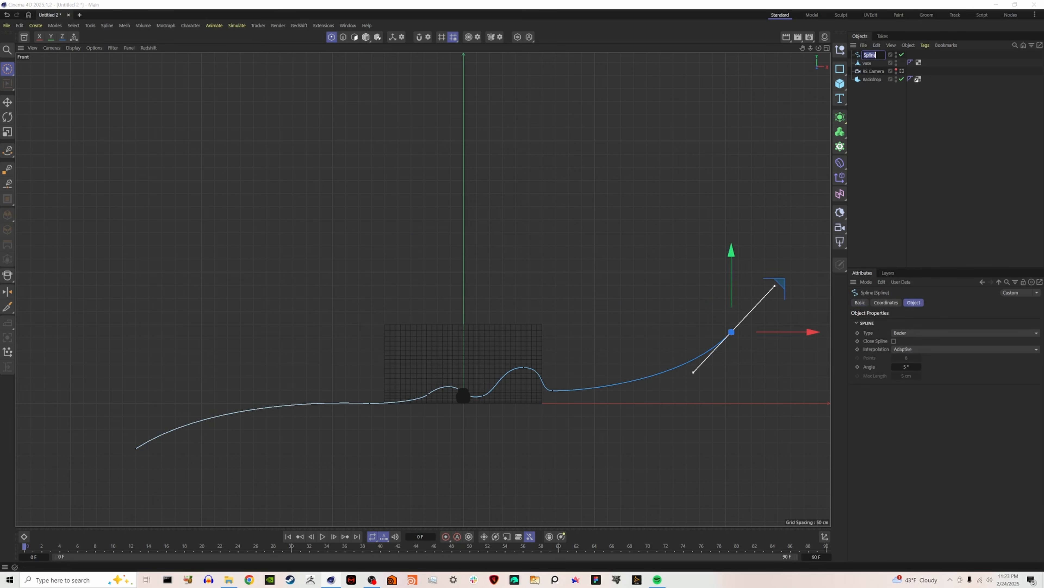
text(background spline)
key(Return)
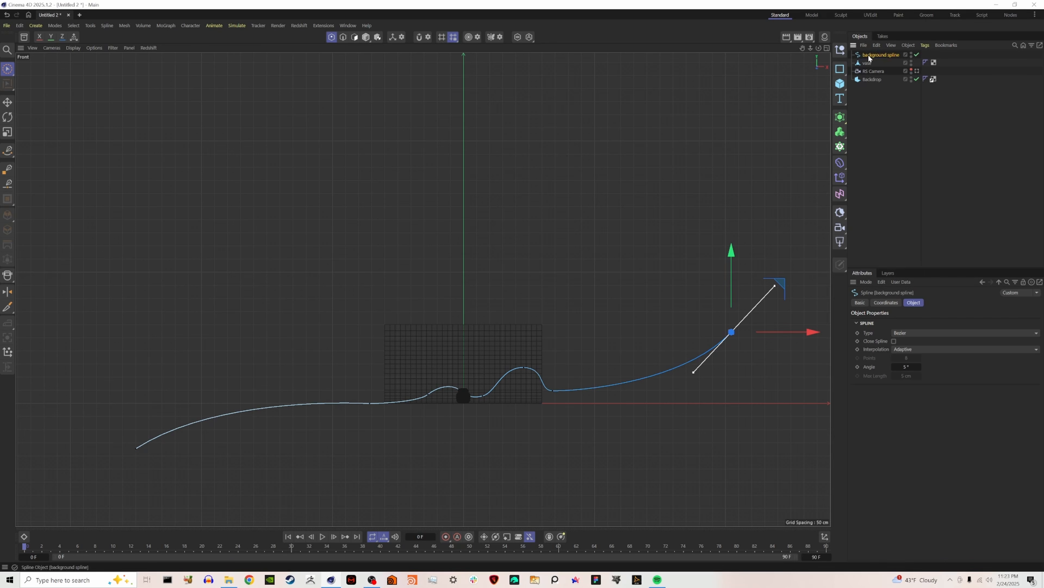
click(909, 133)
click(917, 54)
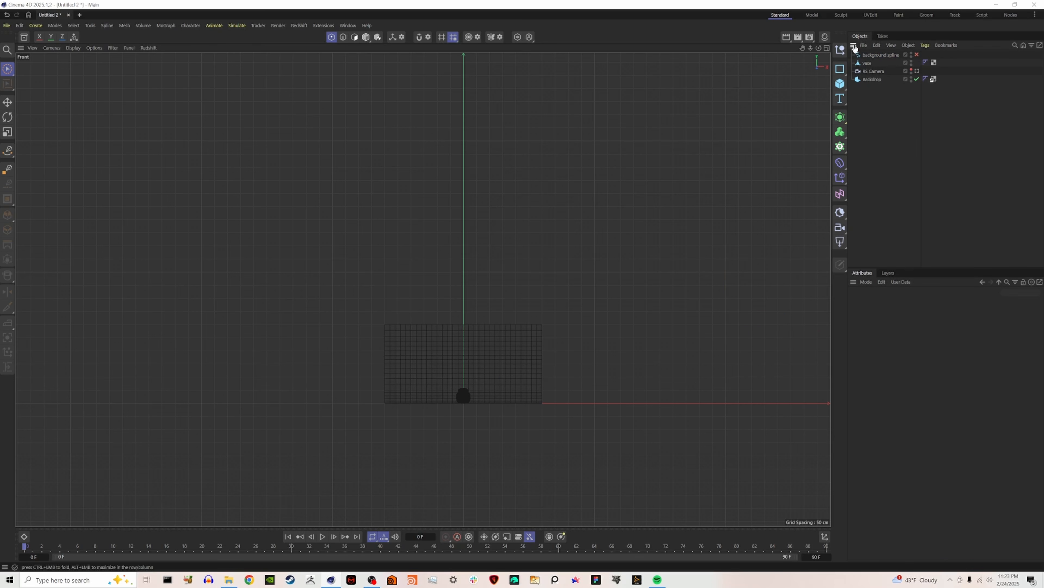
click(827, 48)
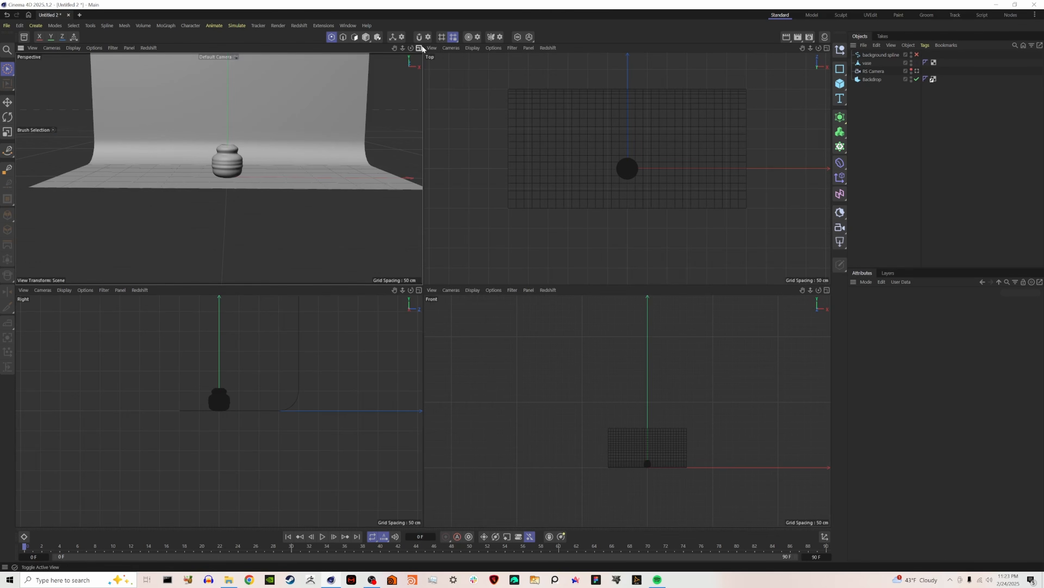
Enlarge the perspective view and add a Helix spline at the vase with its plane set to XZ.
click(419, 48)
alt+drag(443, 252, 421, 279)
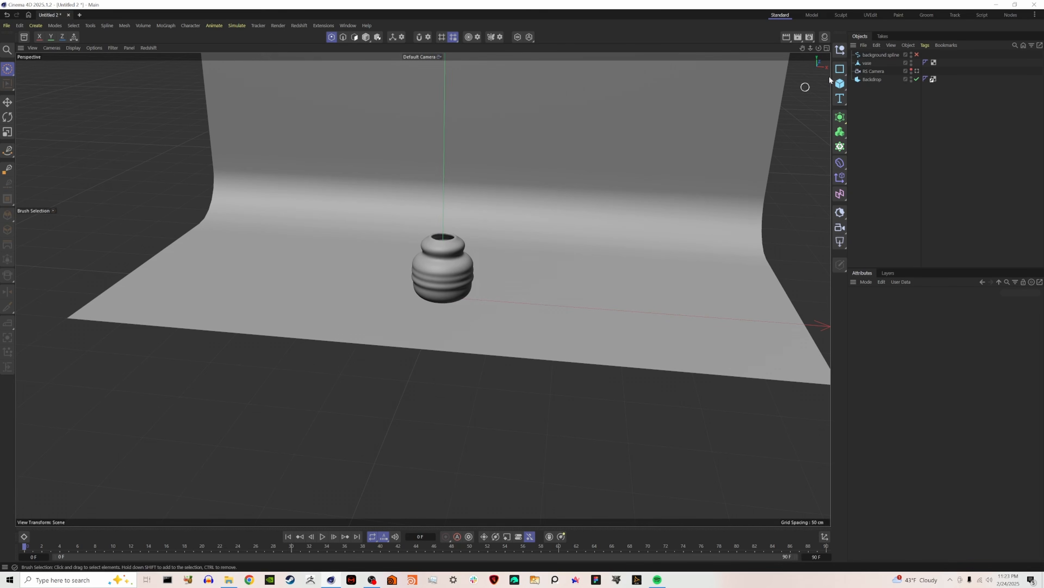
click(841, 71)
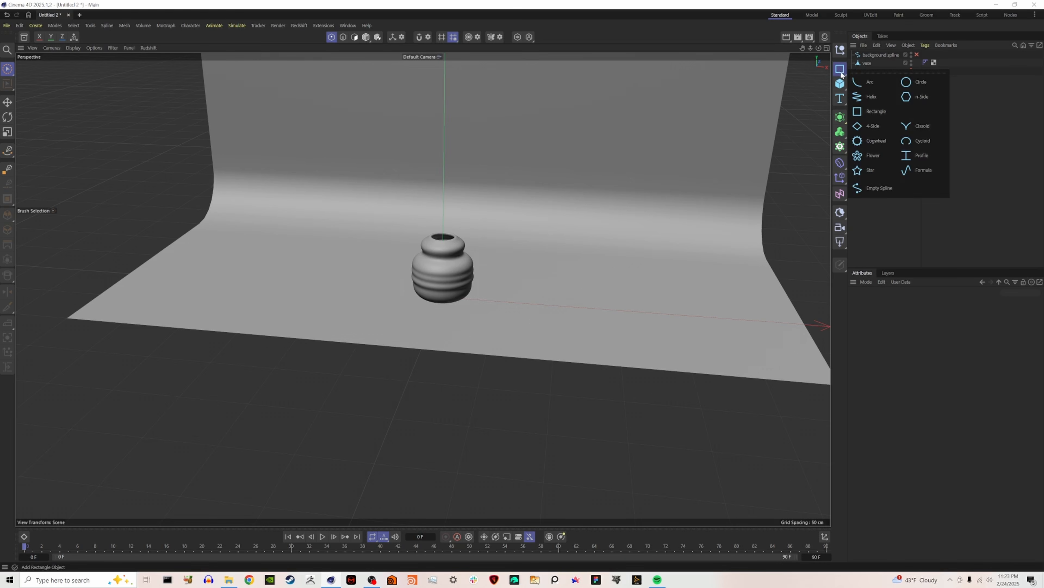
click(876, 99)
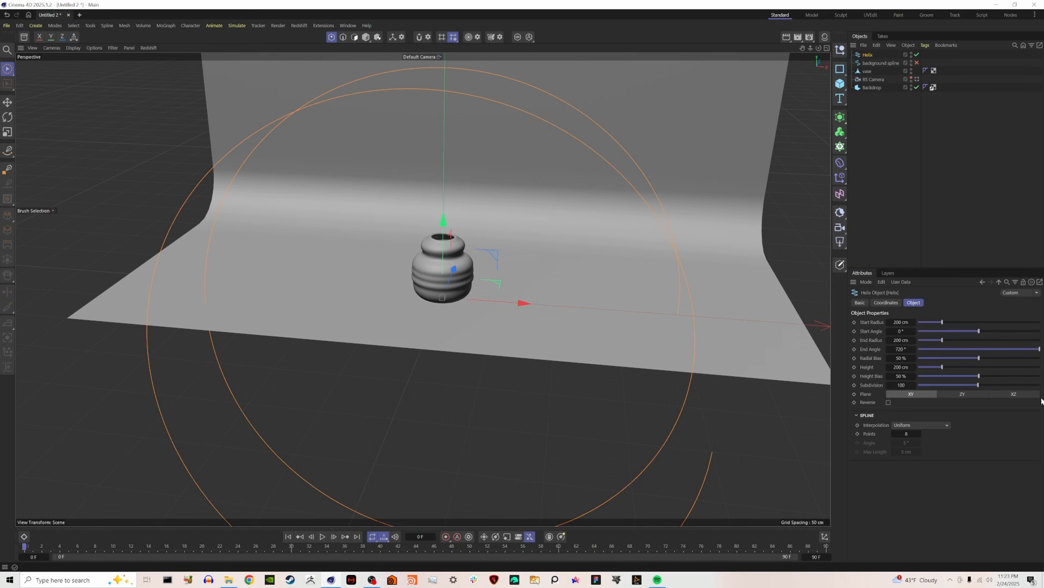
click(1015, 394)
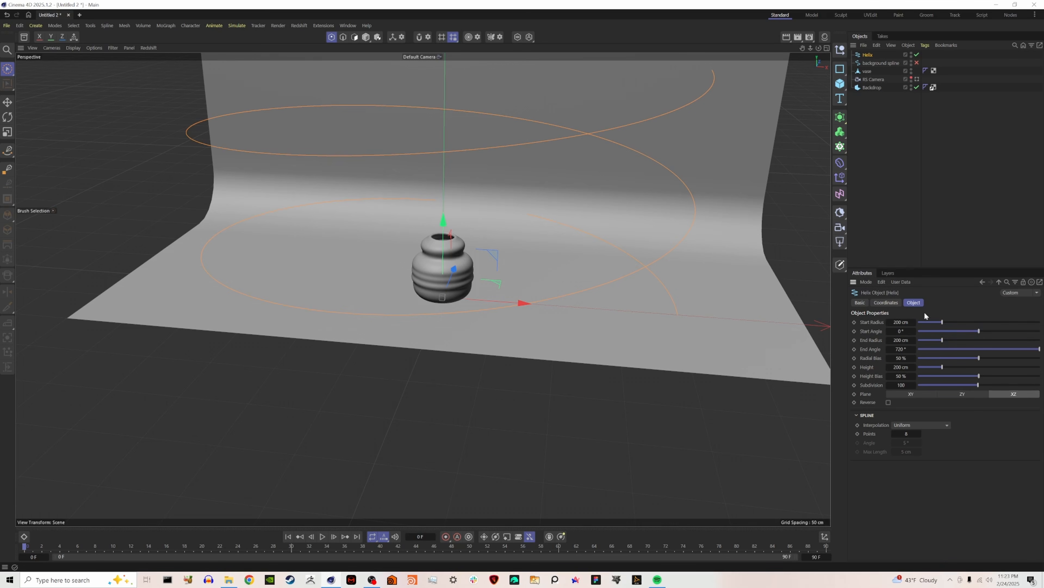
Reduce the helix's start and end radius to 55 cm and shift it about 19 cm along X.
drag(936, 323, 925, 322)
drag(510, 304, 536, 309)
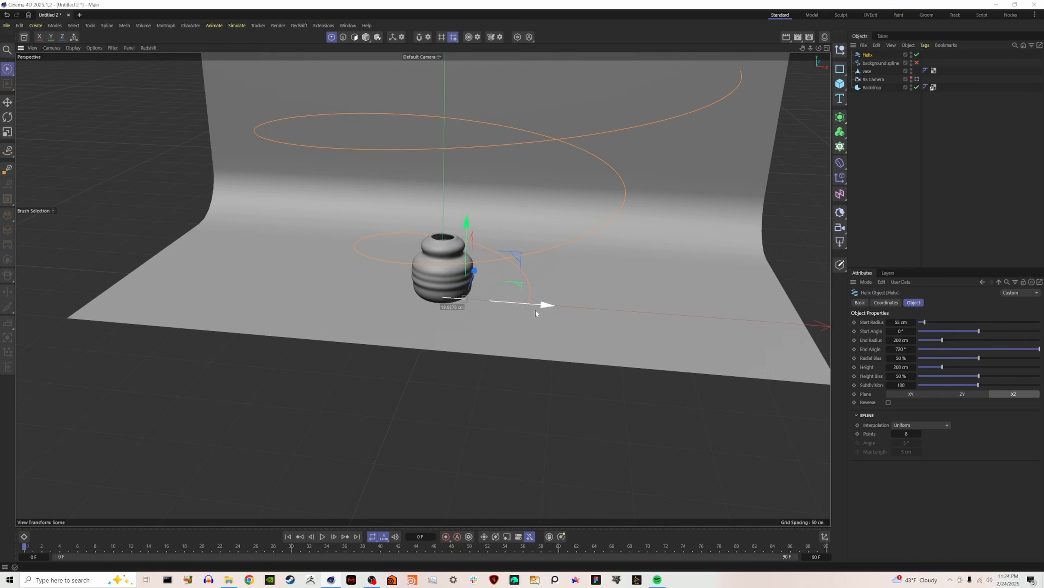
drag(929, 322, 925, 320)
click(925, 341)
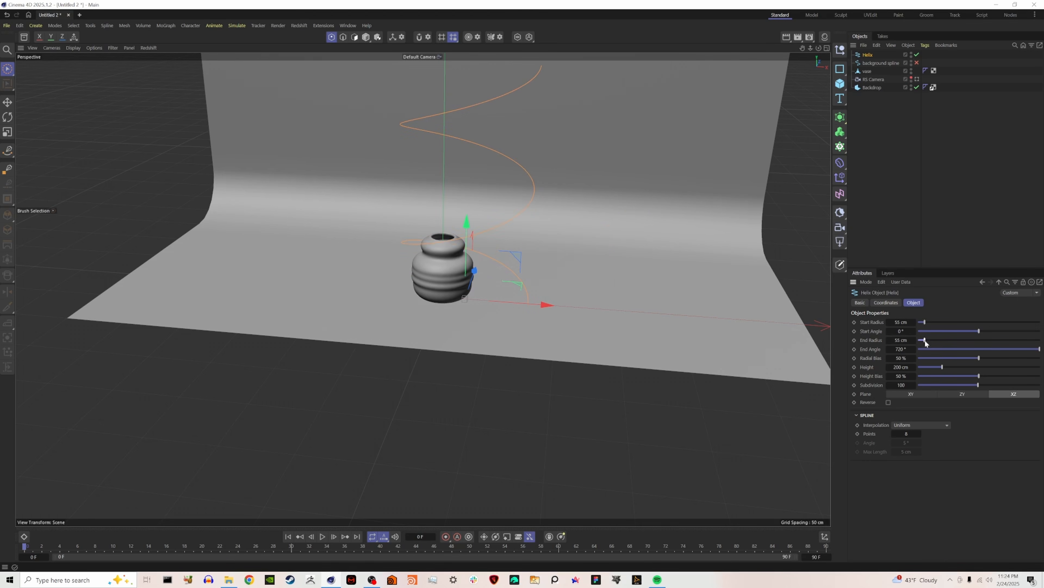
Shape the helix with start radius 48 cm, end radius 18 cm, radial bias 25% and height bias 32%.
mouse_move(925, 341)
mouse_down()
mouse_move(939, 340)
mouse_move(922, 341)
mouse_up()
drag(979, 375, 957, 383)
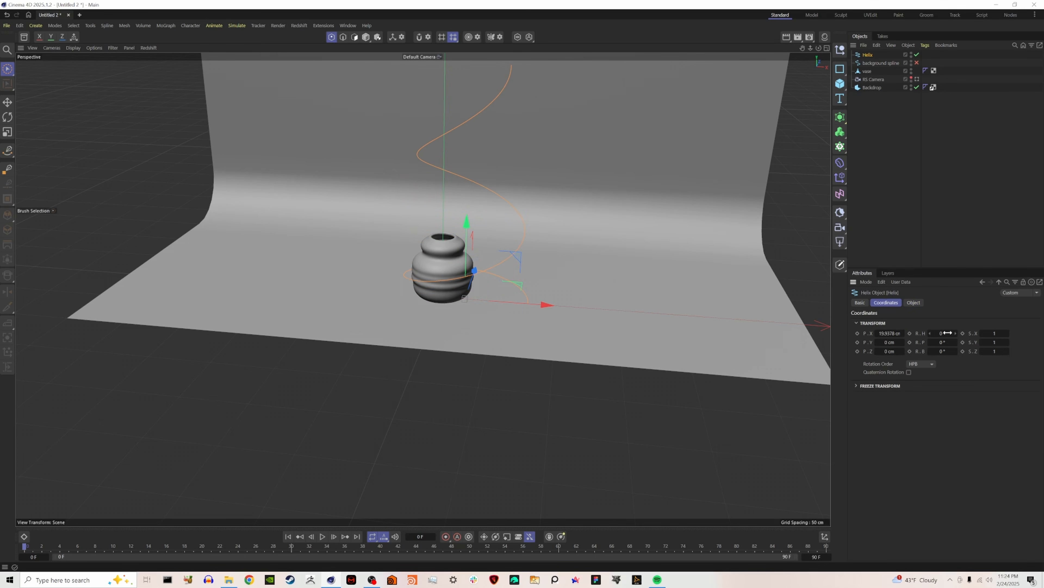
drag(944, 331, 949, 331)
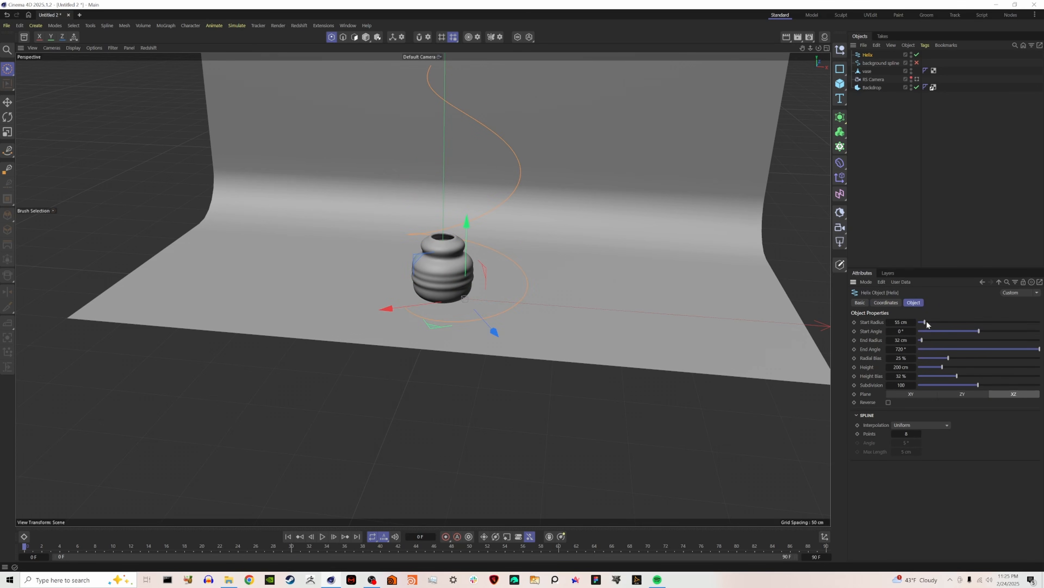
drag(927, 323, 925, 323)
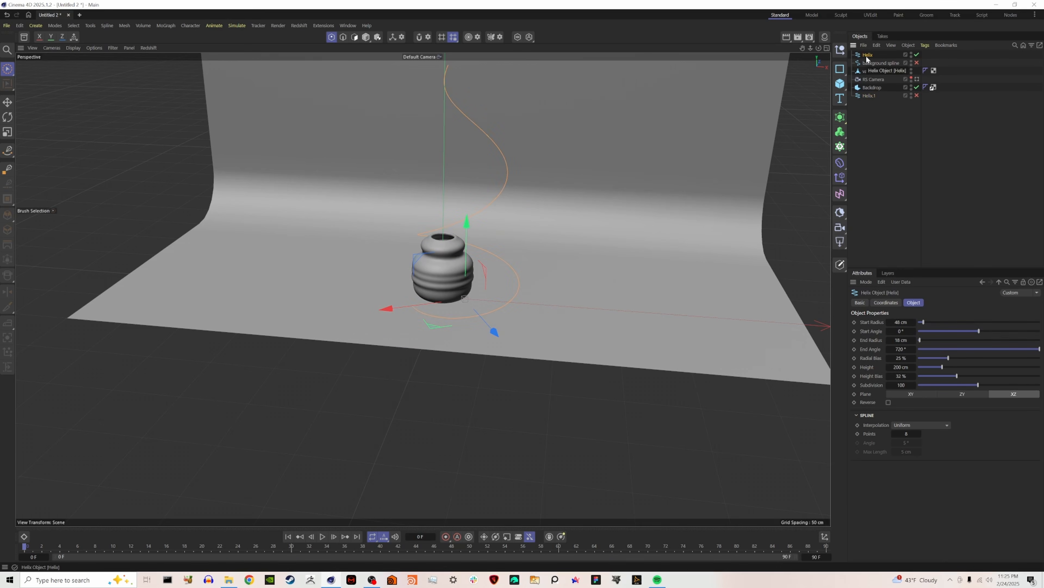
Make the helix editable and resample it to 10 points with a Resample Spline deformer as its child.
key(c)
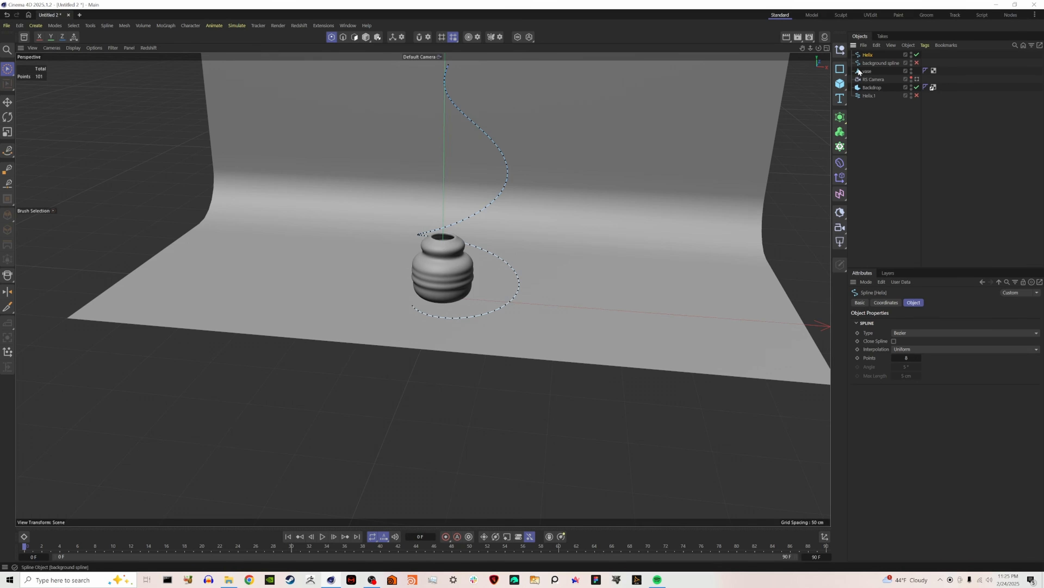
key(shift+c)
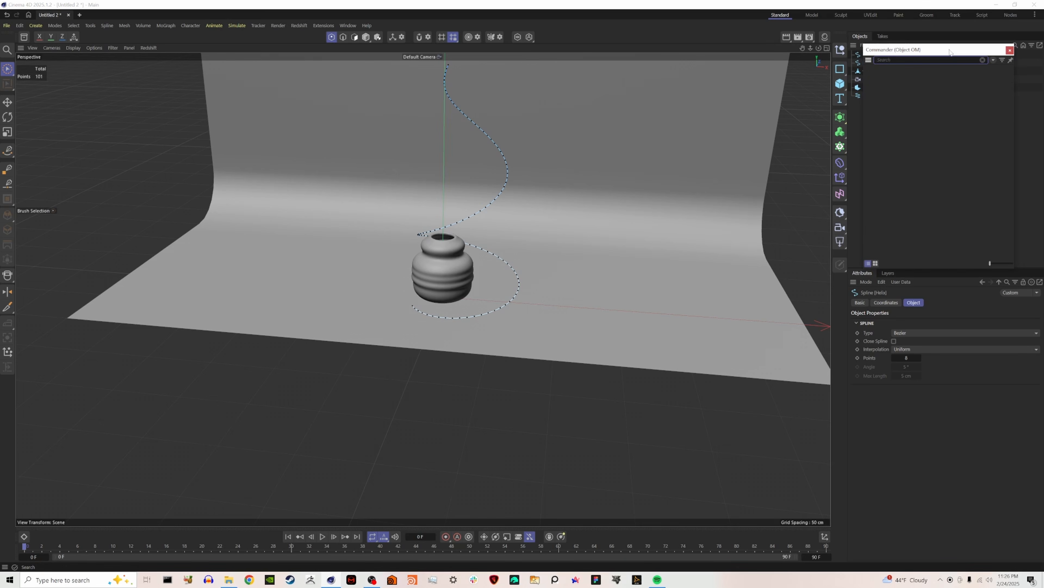
text(resamp)
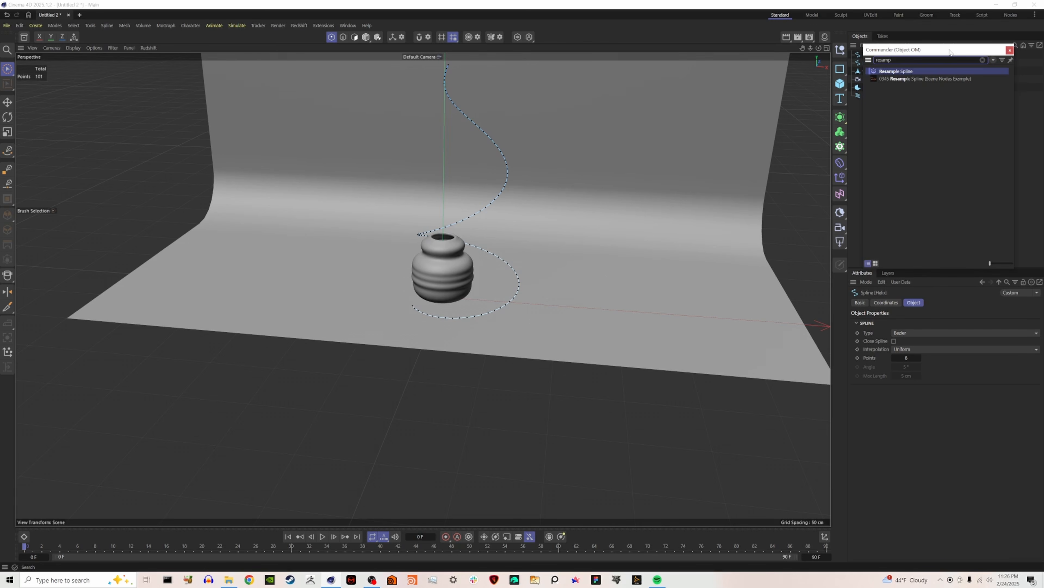
click(897, 71)
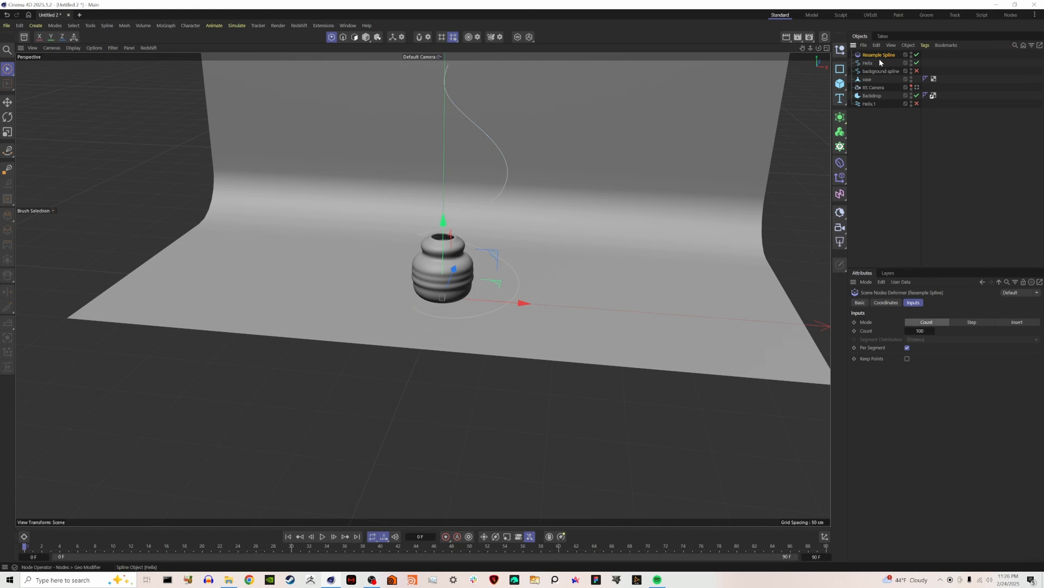
drag(878, 55, 874, 63)
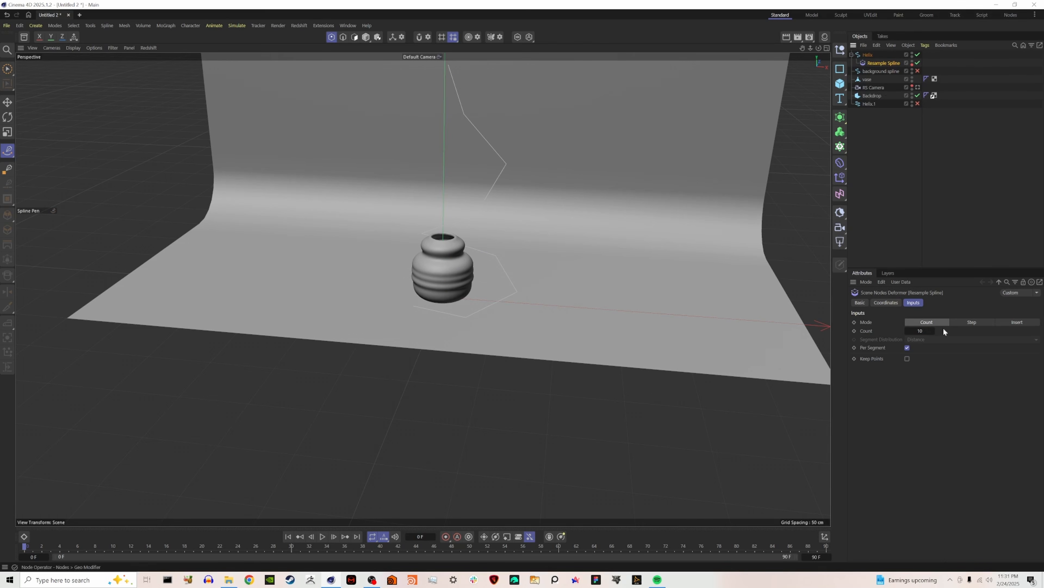
drag(945, 335, 926, 331)
drag(908, 336, 905, 335)
Bake the resampled helix with Current State to Object and delete the original helix.
click(869, 54)
right_click(869, 54)
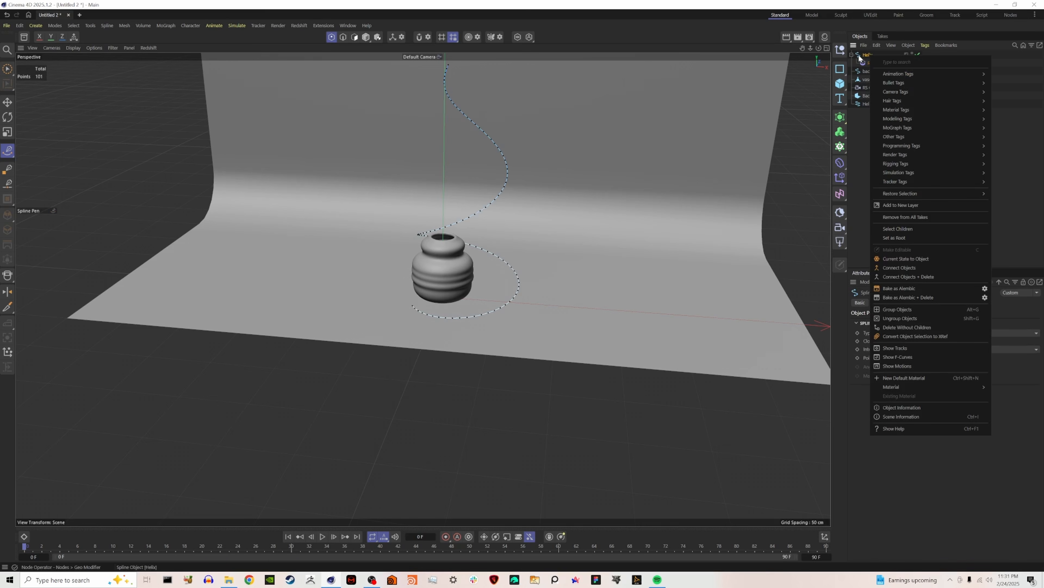
click(925, 259)
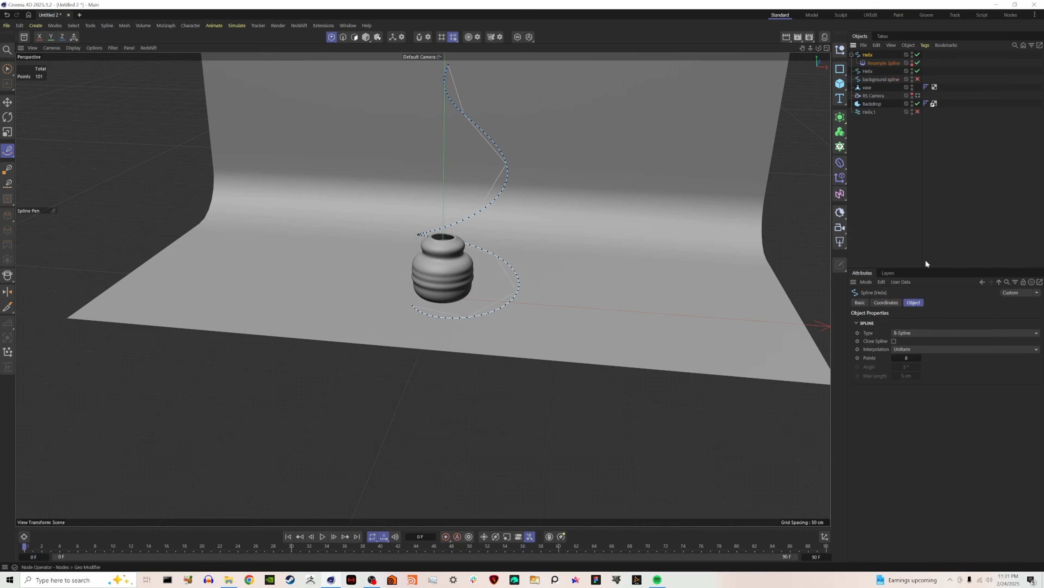
key(Delete)
Set the baked helix's spline type to B-Spline and its interpolation to Adaptive.
click(868, 54)
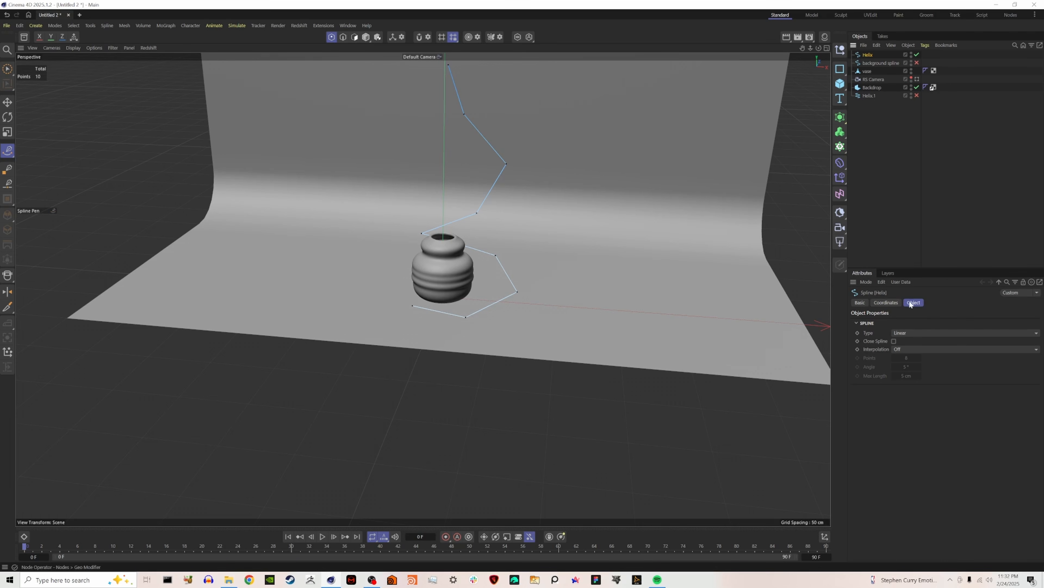
click(919, 331)
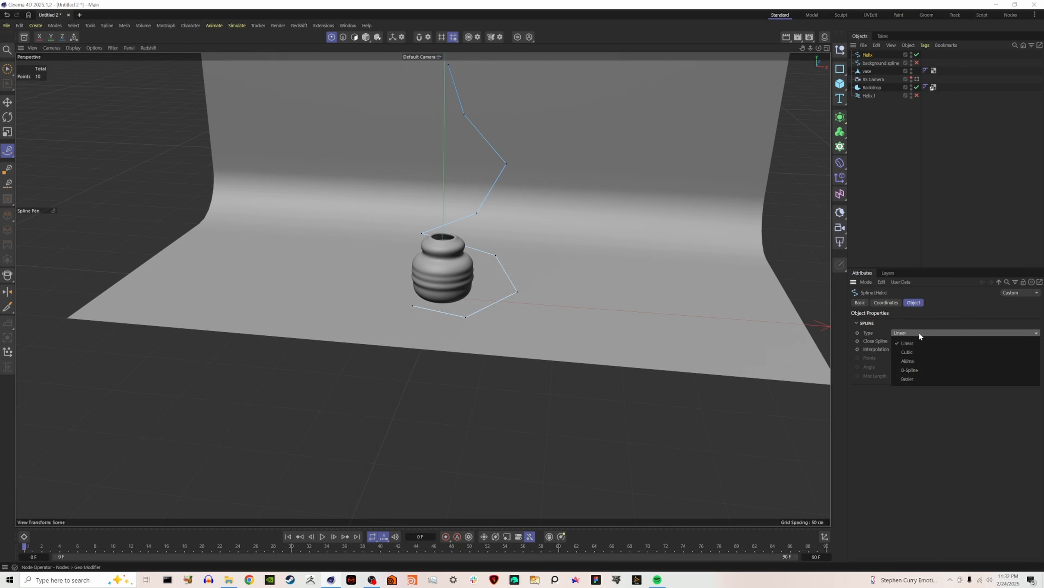
click(922, 368)
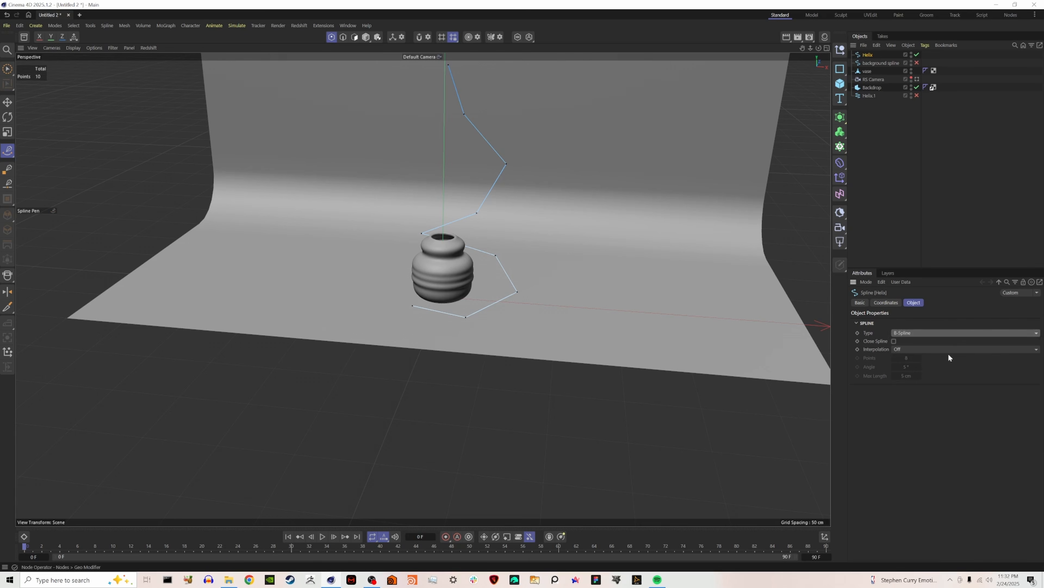
click(926, 347)
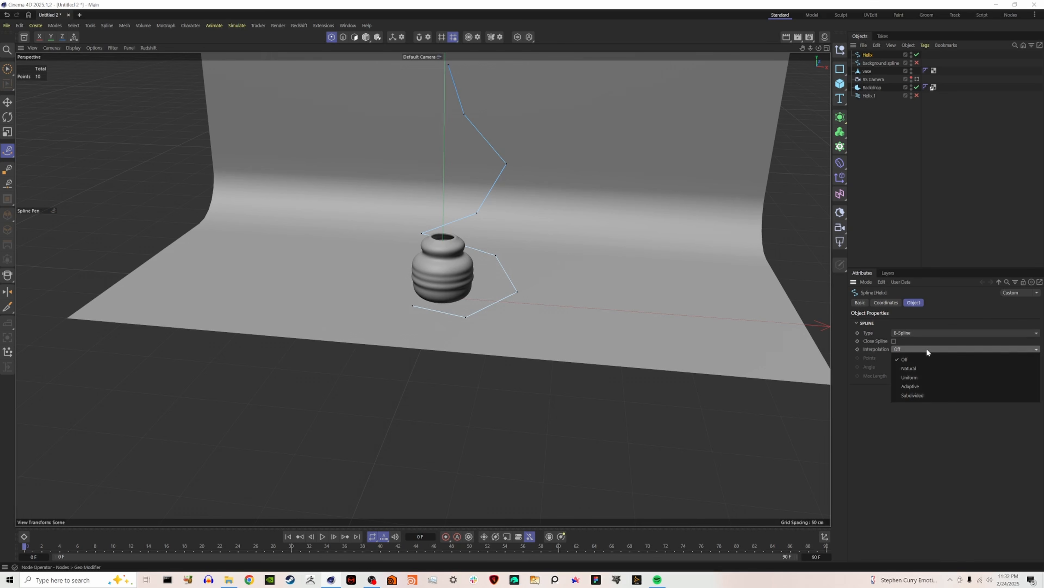
click(942, 388)
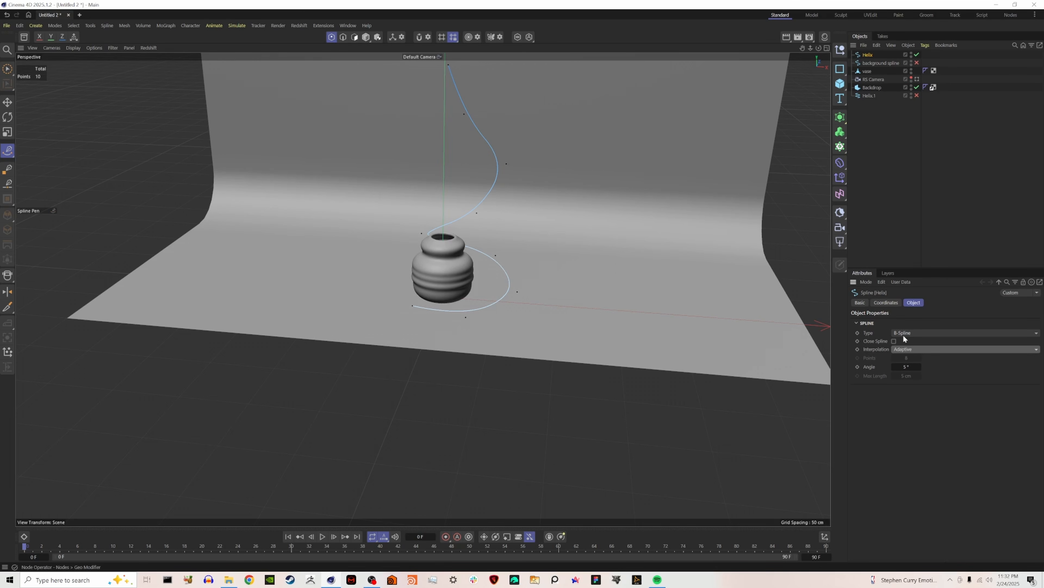
Compare the Uniform, Natural and Subdivided interpolations on the helix spline and return to Adaptive.
click(912, 349)
click(924, 379)
click(915, 349)
click(917, 367)
click(930, 348)
click(929, 397)
click(936, 350)
click(921, 387)
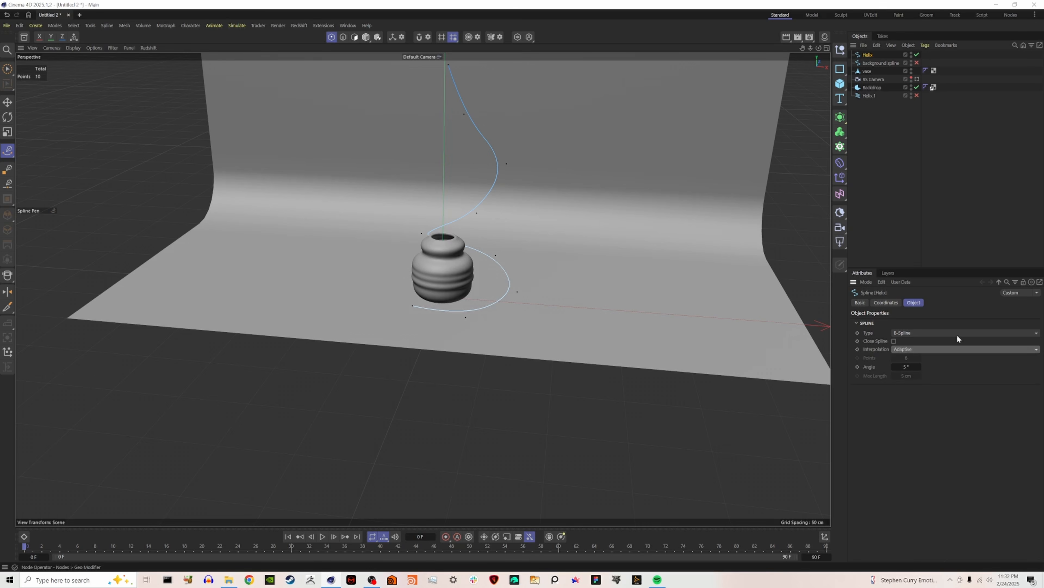
Compare the helix's spline types, including B-Spline and Akima, and settle on Bezier.
click(924, 334)
click(920, 380)
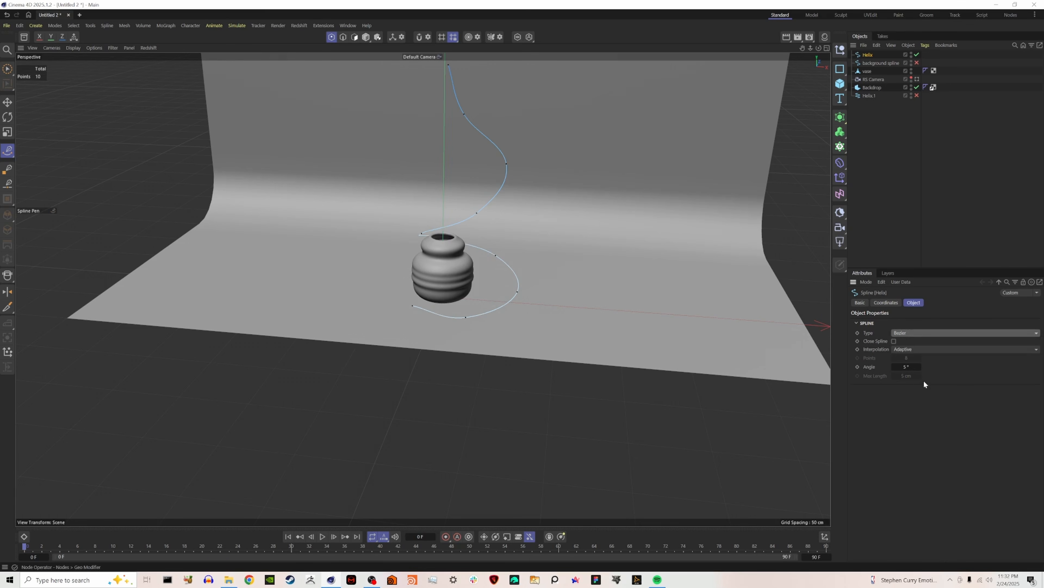
click(921, 333)
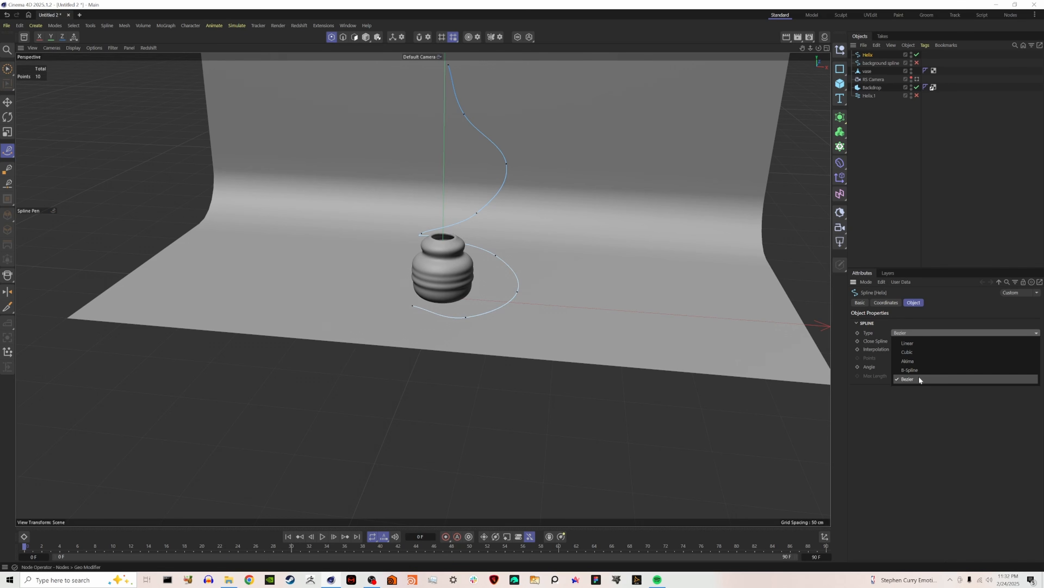
click(919, 368)
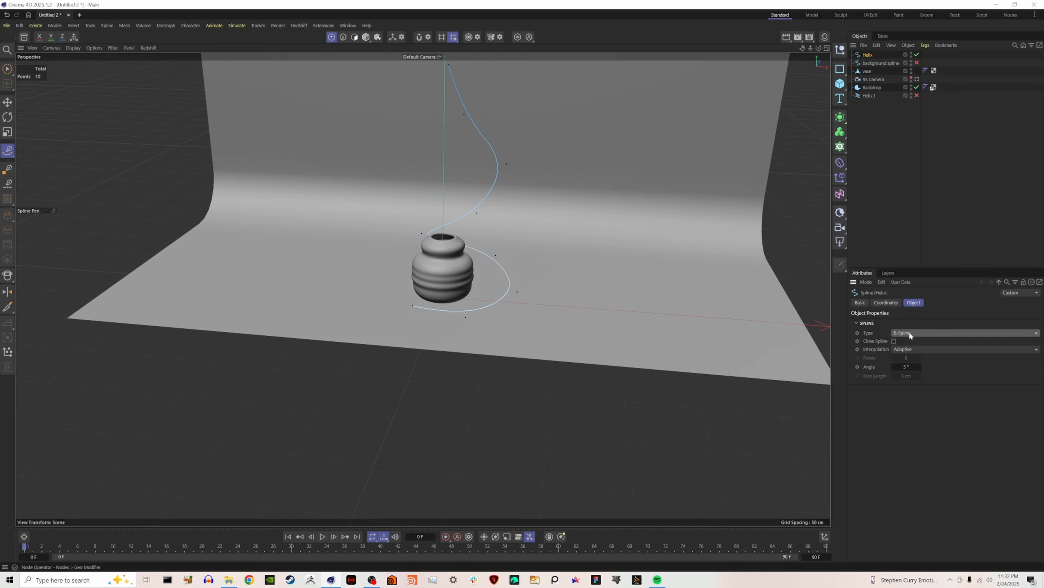
click(909, 332)
click(915, 360)
click(908, 334)
click(911, 356)
click(917, 331)
click(913, 378)
Select all helix points, move them sideways to center the coil around the vase, and raise them above the floor.
alt+drag(460, 227, 464, 315)
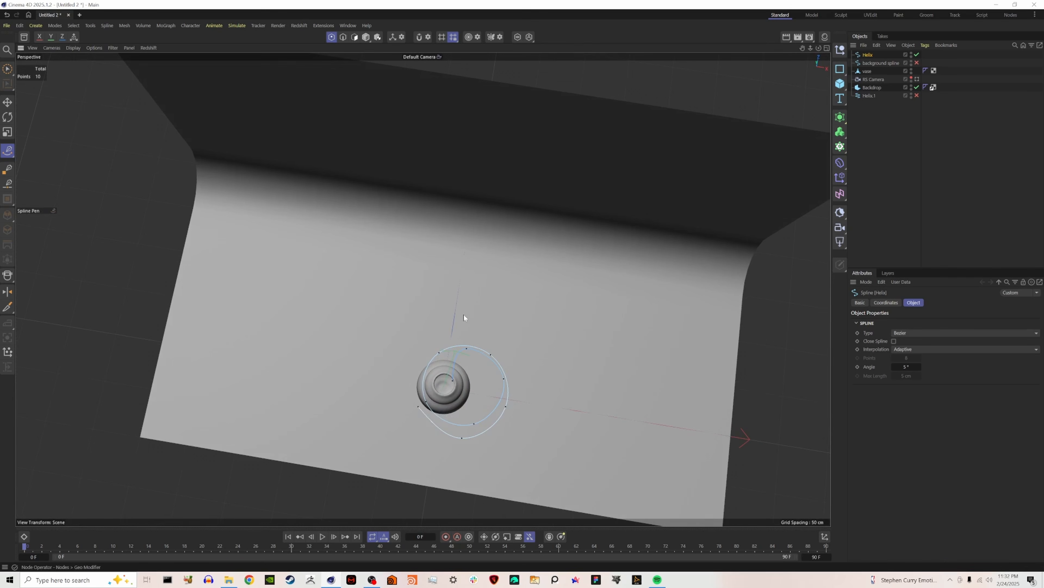
key(ctrl+a)
key(e)
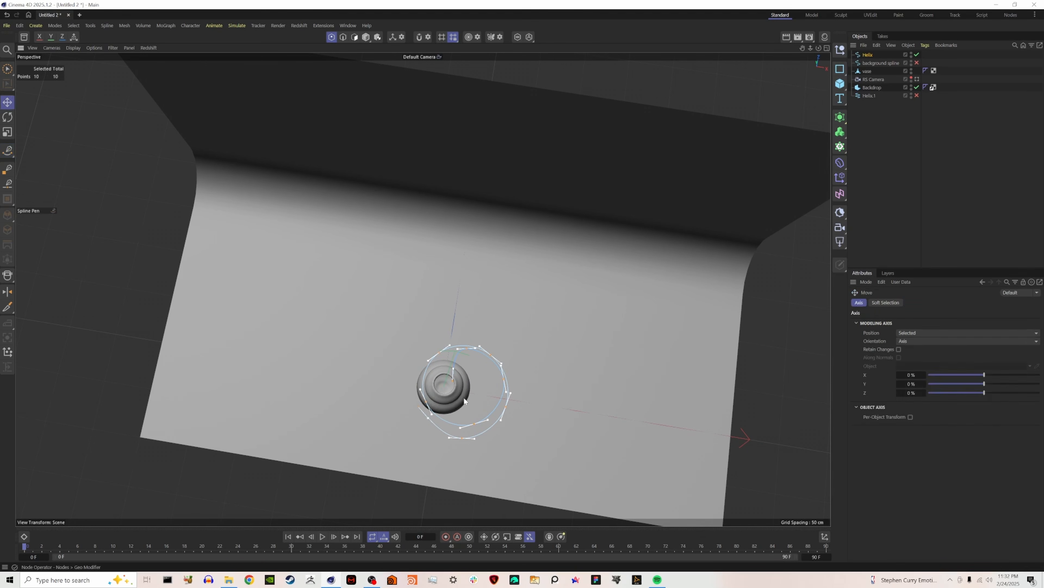
key(w)
drag(543, 400, 529, 399)
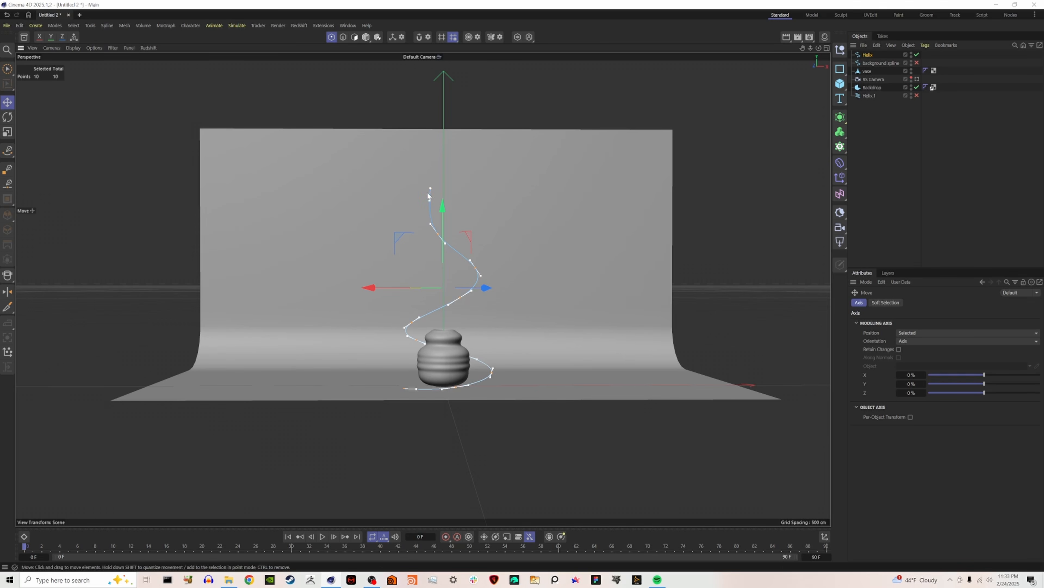
drag(444, 235, 445, 218)
Extend the helix from its lower end with the Spline Pen in a long curve reaching beyond the backdrop's left edge.
key(space)
click(404, 365)
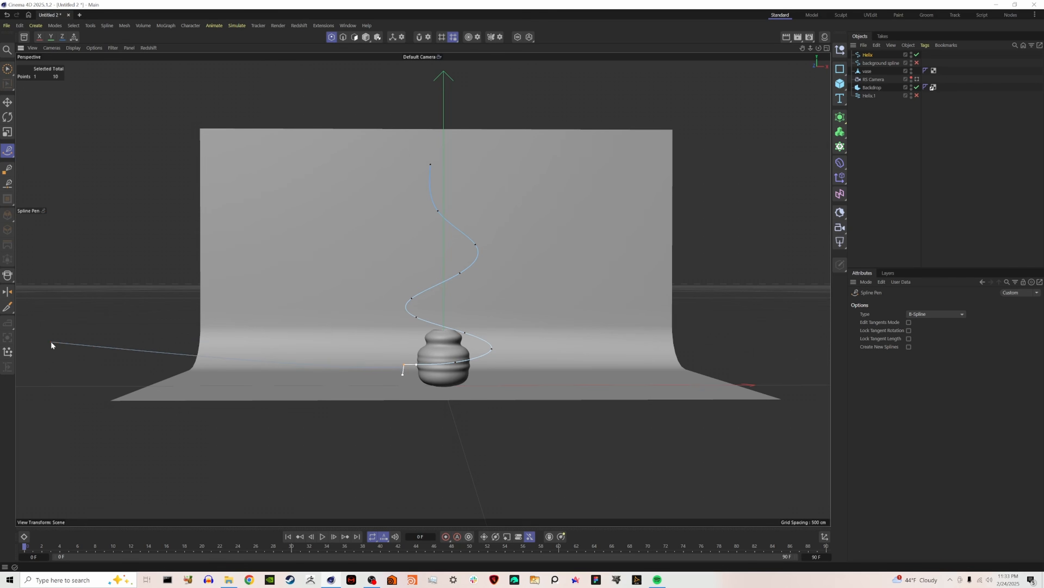
drag(57, 340, 2, 367)
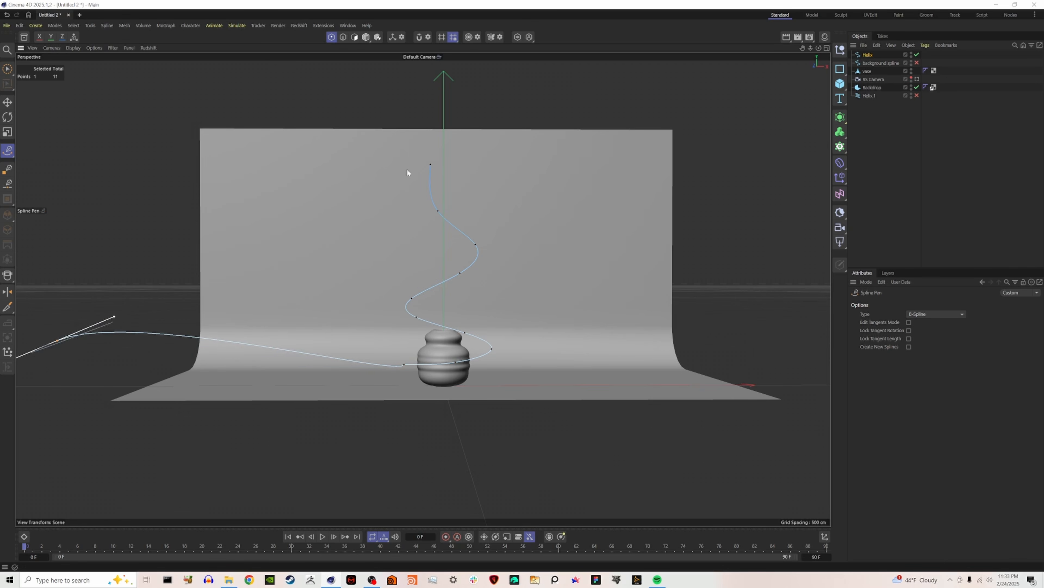
Extend the helix from its upper end with a wide arc rising to the right above the backdrop, ending in a horizontal tangent.
click(7, 69)
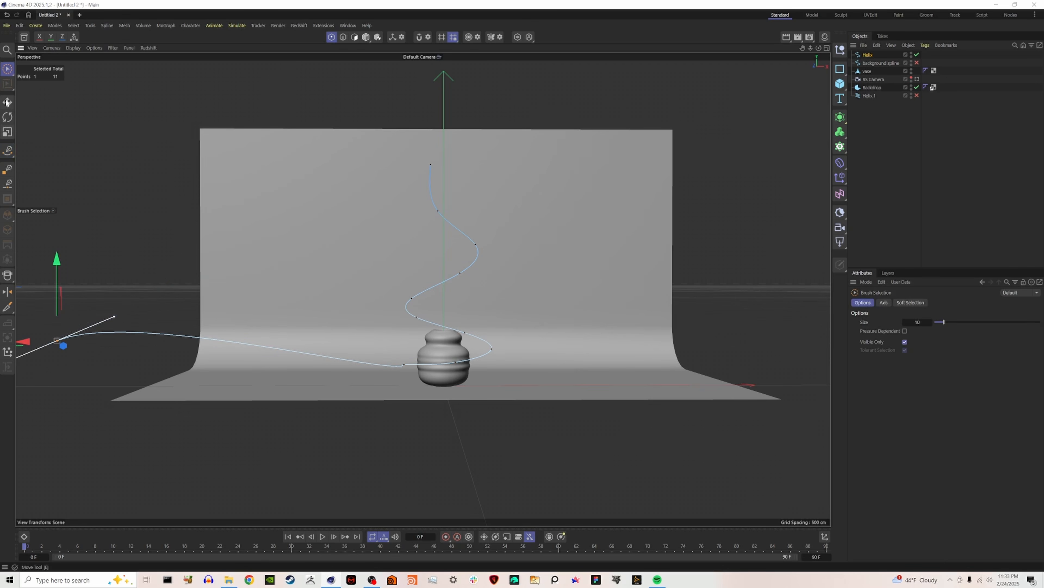
click(430, 165)
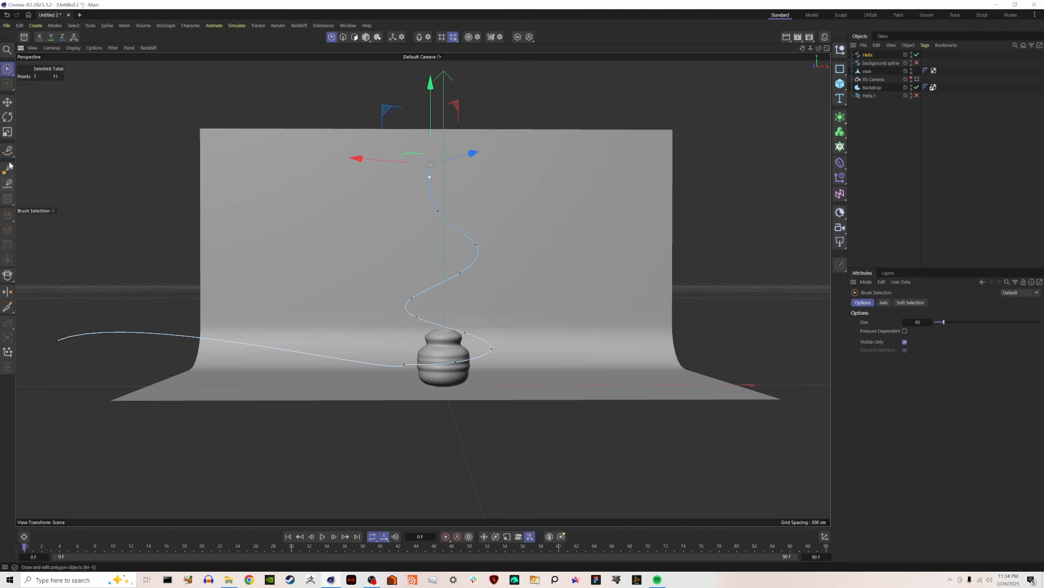
click(8, 150)
scroll(397, 264, down, 3)
drag(538, 77, 622, 77)
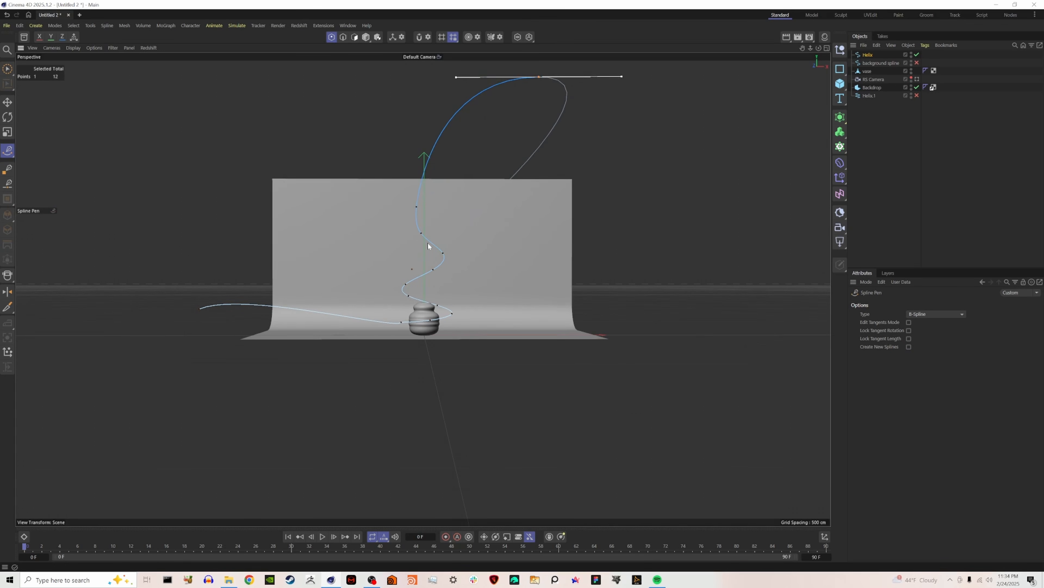
Select all points of the extended helix and lower them until the arc's end is level with the backdrop's upper edge.
mouse_move(433, 222)
alt+mouse_down()
mouse_move(378, 313)
mouse_move(341, 338)
mouse_move(344, 368)
mouse_move(387, 342)
mouse_move(386, 362)
alt+mouse_up()
key(space)
key(space)
drag(229, 218, 255, 249)
key(space)
alt+drag(327, 316, 374, 166)
scroll(361, 266, up, 5)
key(ctrl+a)
scroll(350, 265, down, 2)
key(t)
key(e)
drag(304, 85, 308, 149)
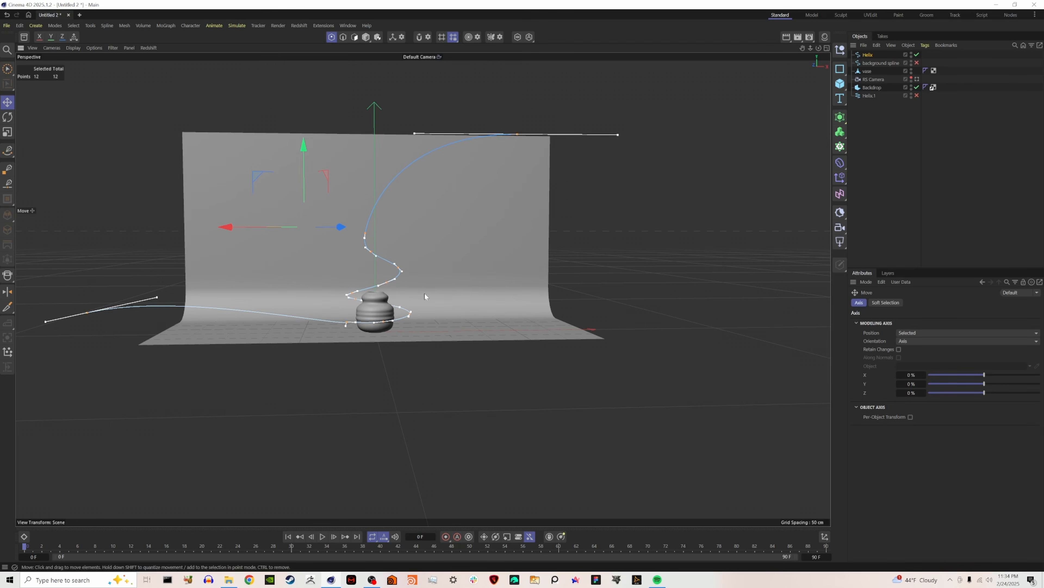
Select all points of the background spline and move them about 118 cm back along Z, behind the vase.
alt+drag(384, 295, 250, 342)
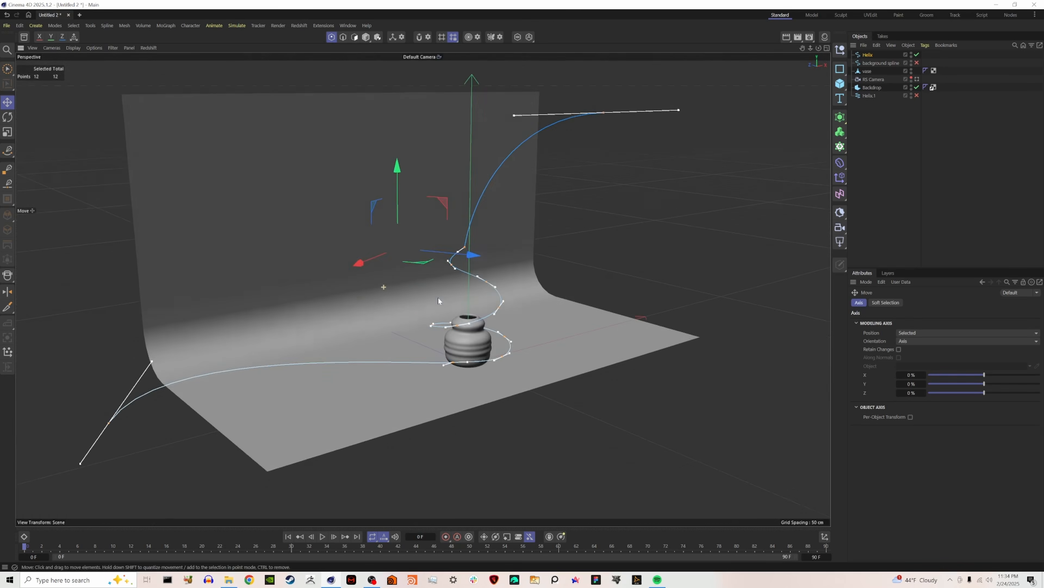
alt+drag(439, 296, 570, 283)
click(869, 63)
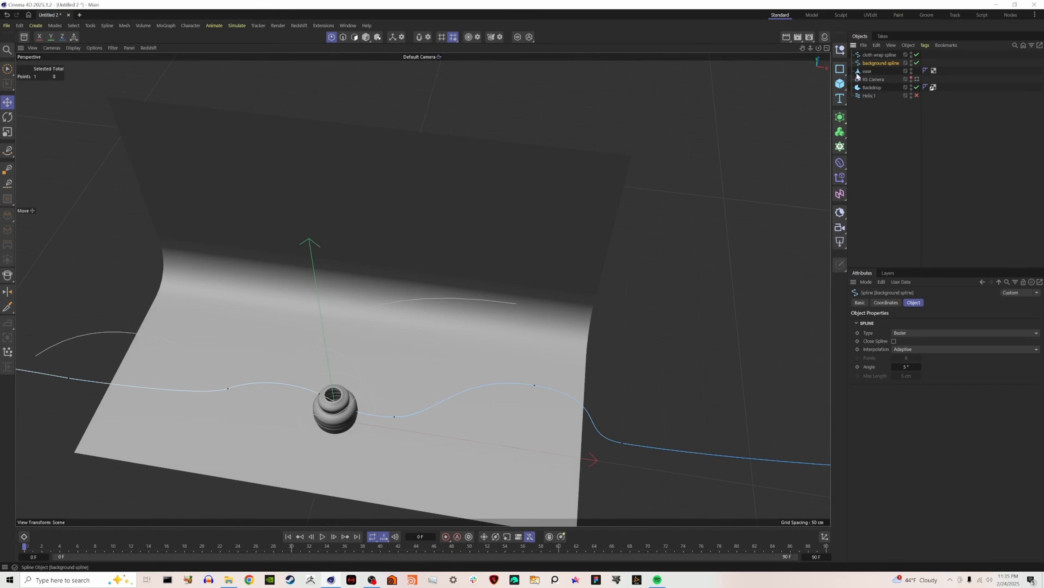
key(ctrl+a)
drag(260, 352, 318, 283)
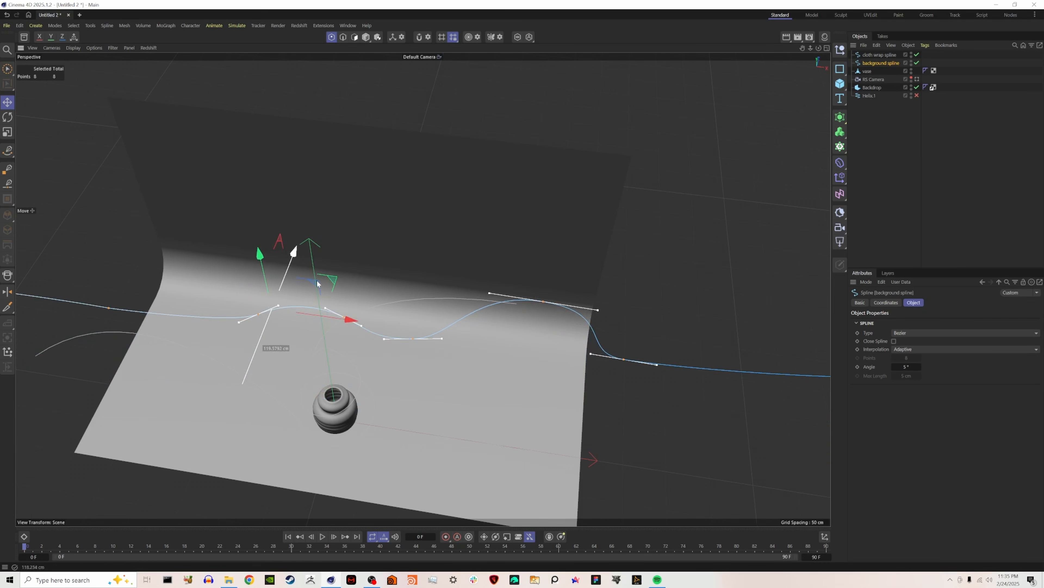
alt+drag(317, 364, 336, 287)
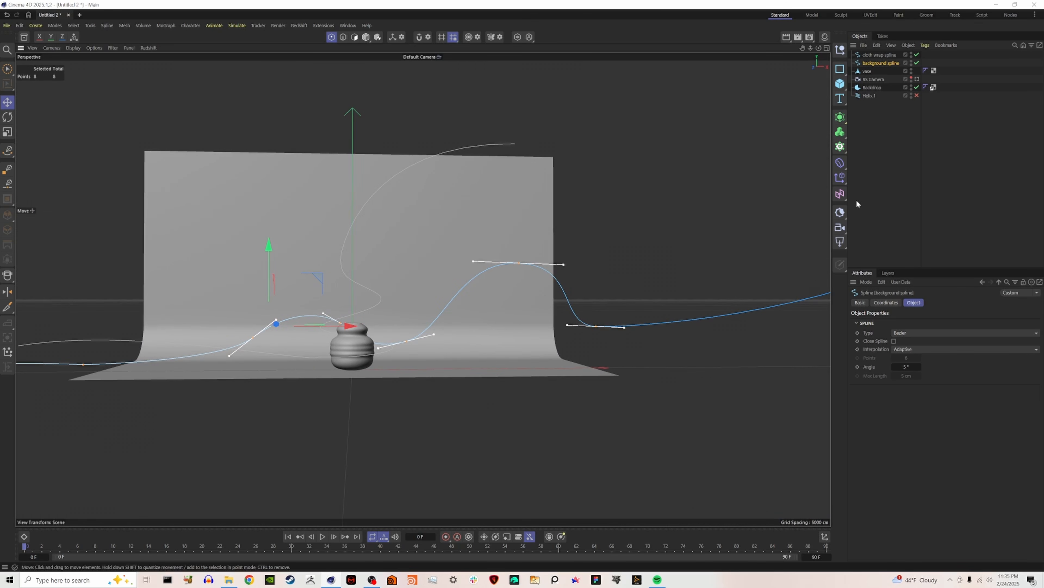
Disable the cloth wrap spline and hide the vase, leaving the background spline in front of the backdrop.
click(910, 188)
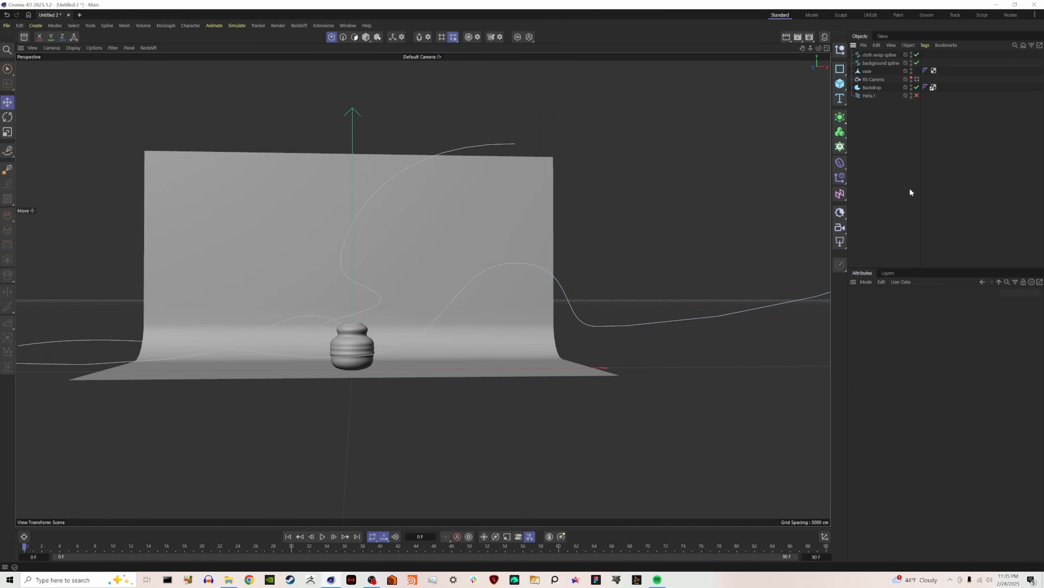
click(917, 55)
click(881, 62)
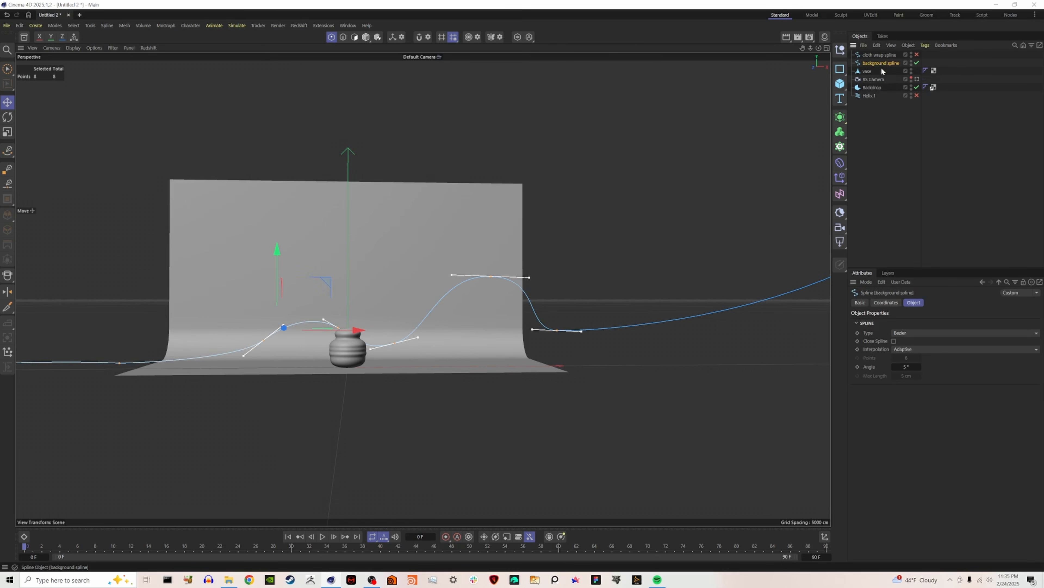
alt+click(911, 70)
alt+click(912, 70)
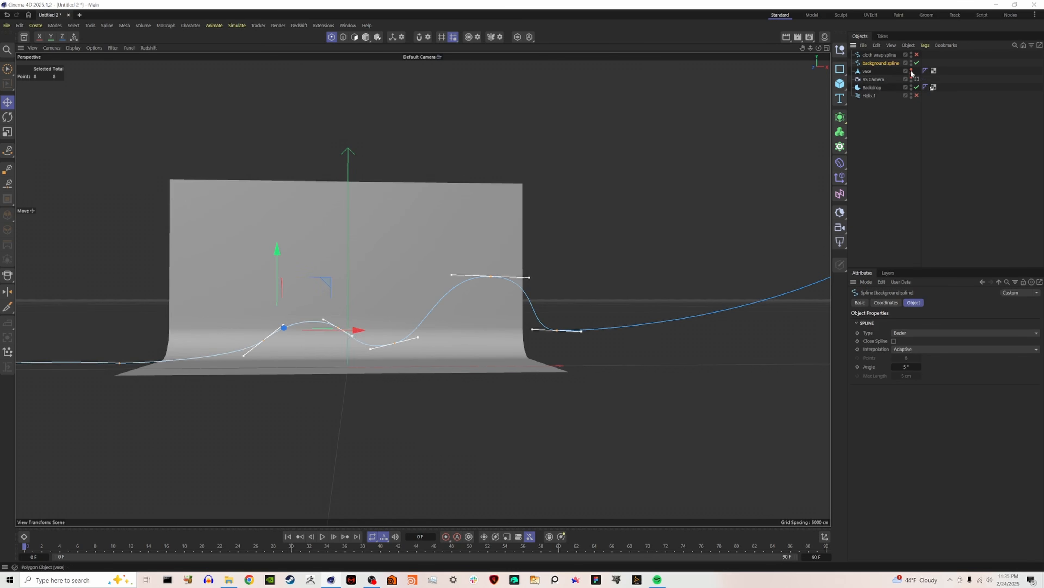
click(907, 123)
alt+drag(535, 280, 484, 300)
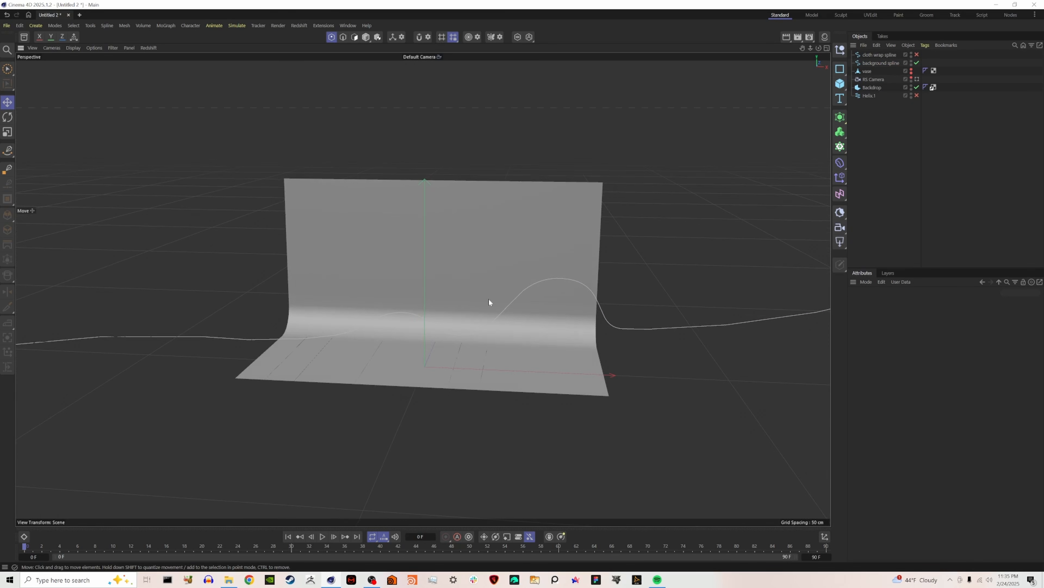
Add a Spline Wrap deformer, duplicate it just above the background spline in the hierarchy, and hide the original deformer.
click(840, 162)
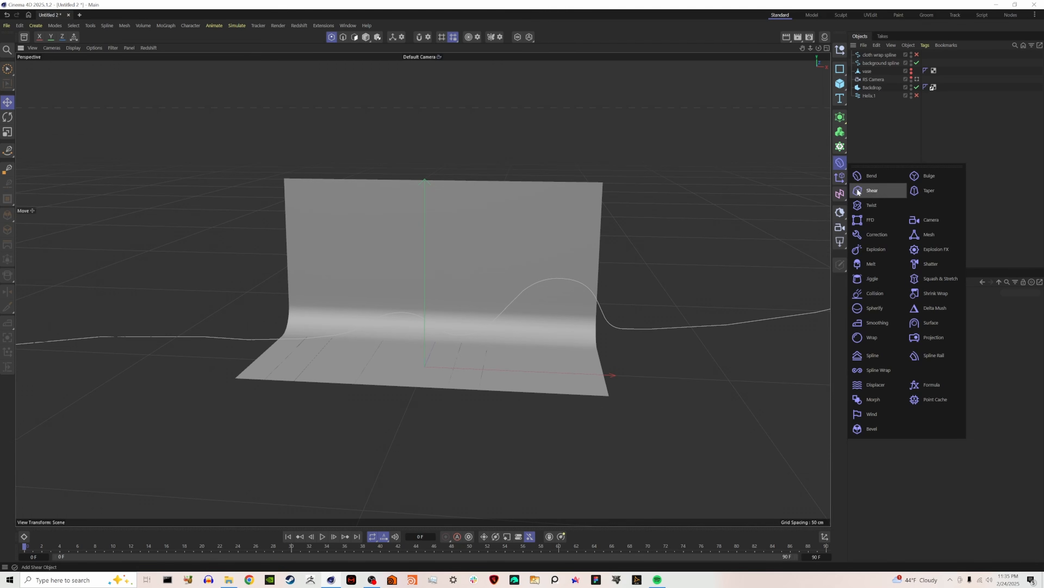
click(897, 370)
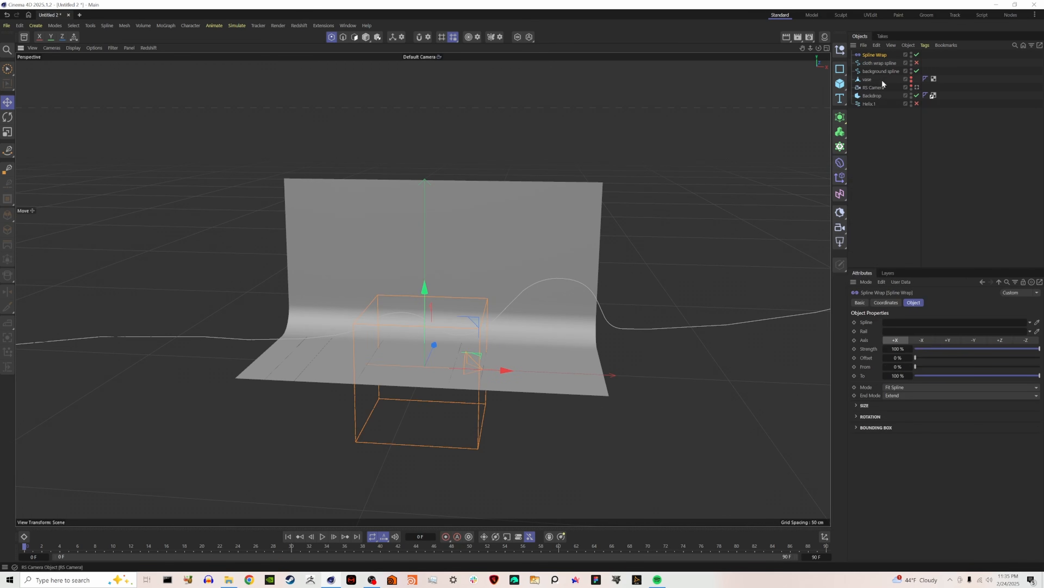
ctrl+drag(879, 56, 879, 68)
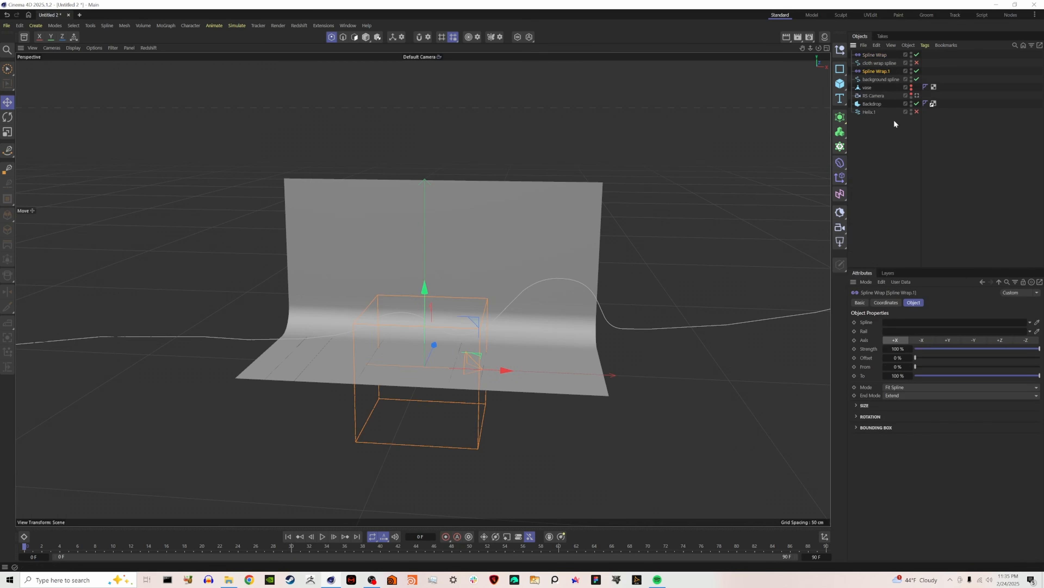
click(892, 188)
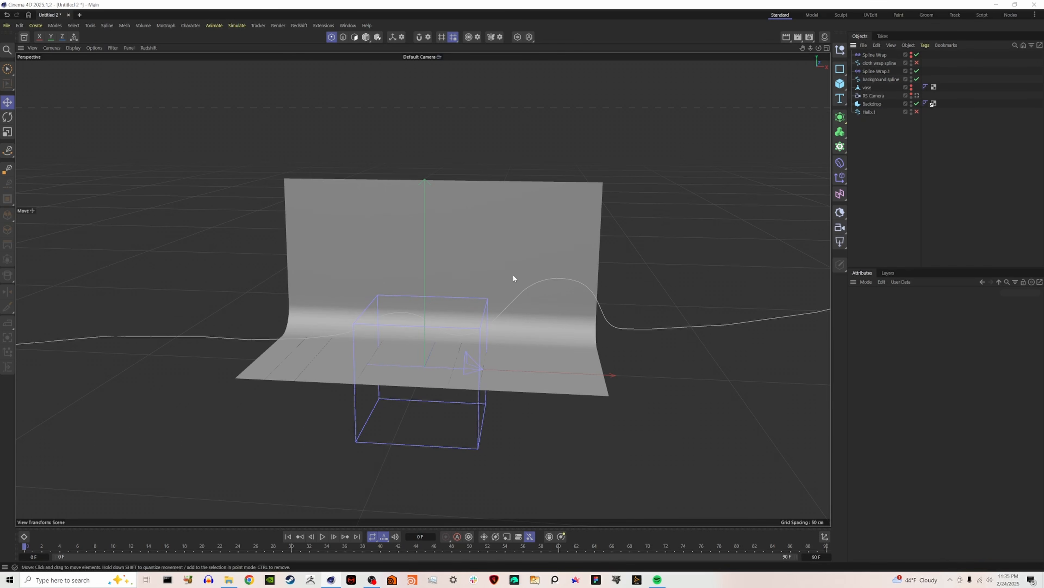
Create a 400 × 400 cm plane raised above the floor, with the backdrop disabled and Gouraud Shading (Lines) display on.
scroll(415, 294, down, 3)
scroll(423, 336, down, 1)
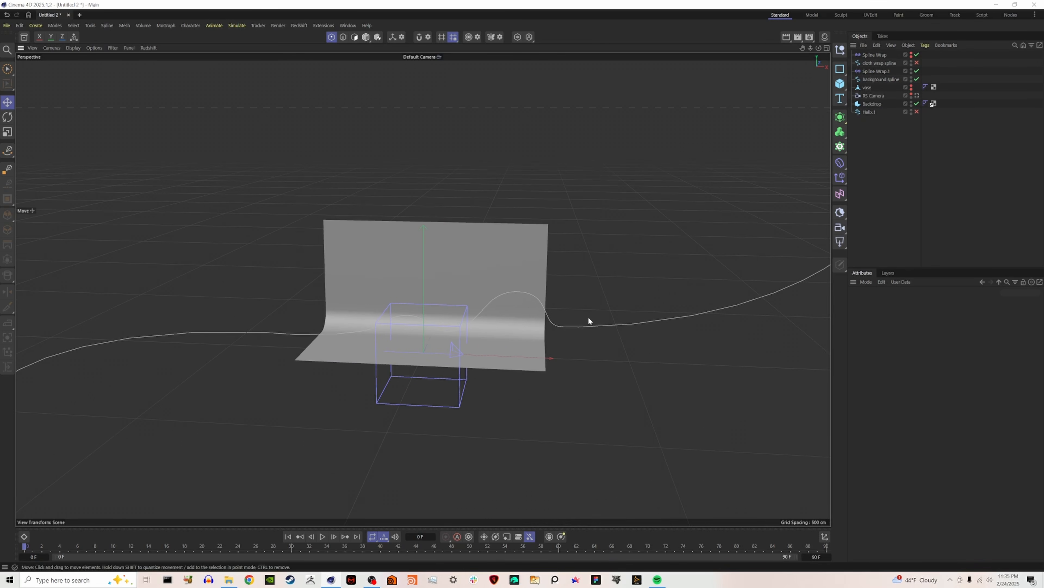
drag(839, 87, 870, 115)
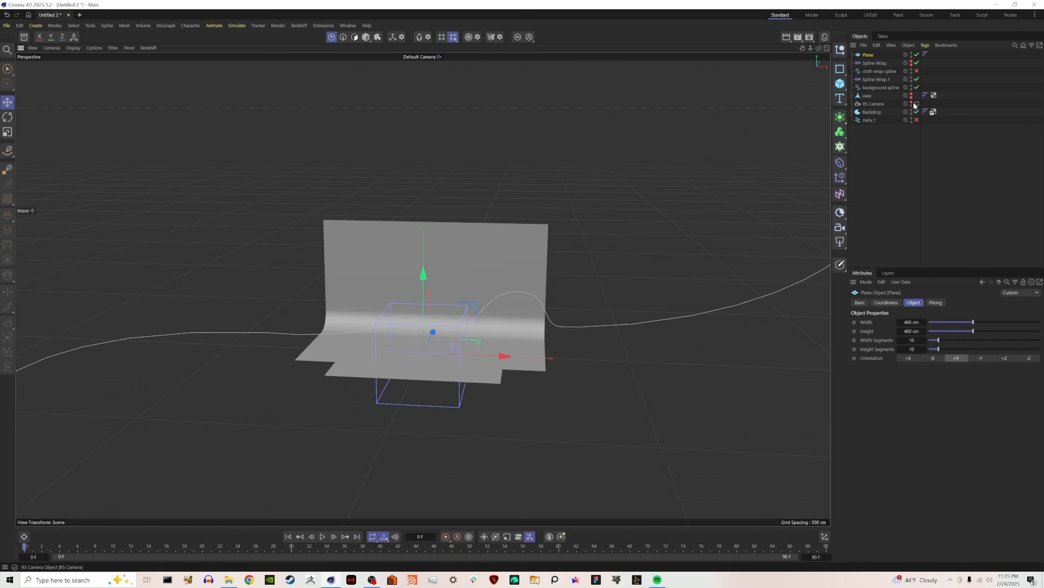
click(917, 112)
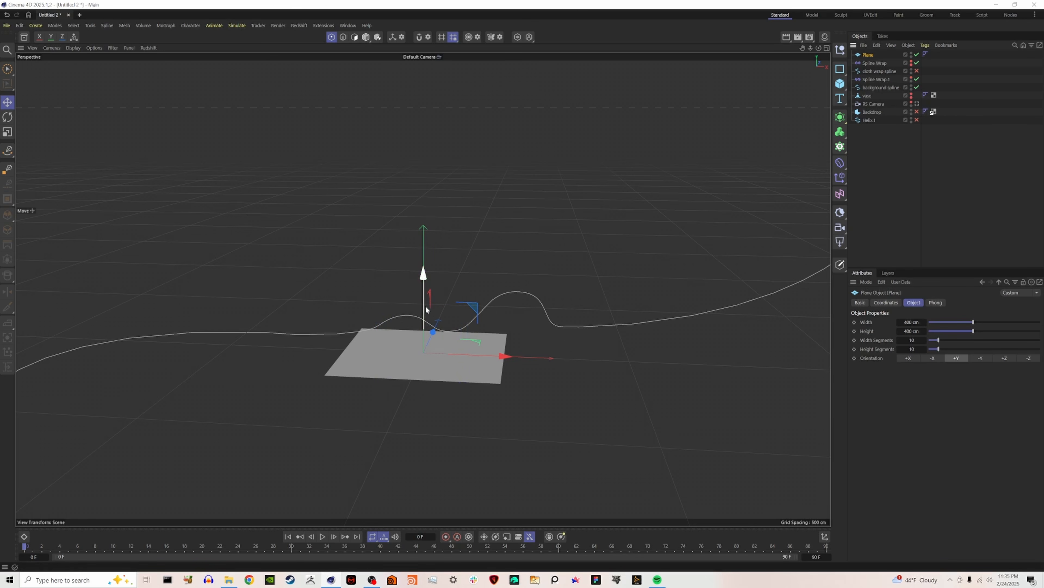
key(n)
key(b)
drag(425, 279, 433, 232)
alt+drag(419, 330, 425, 353)
click(365, 38)
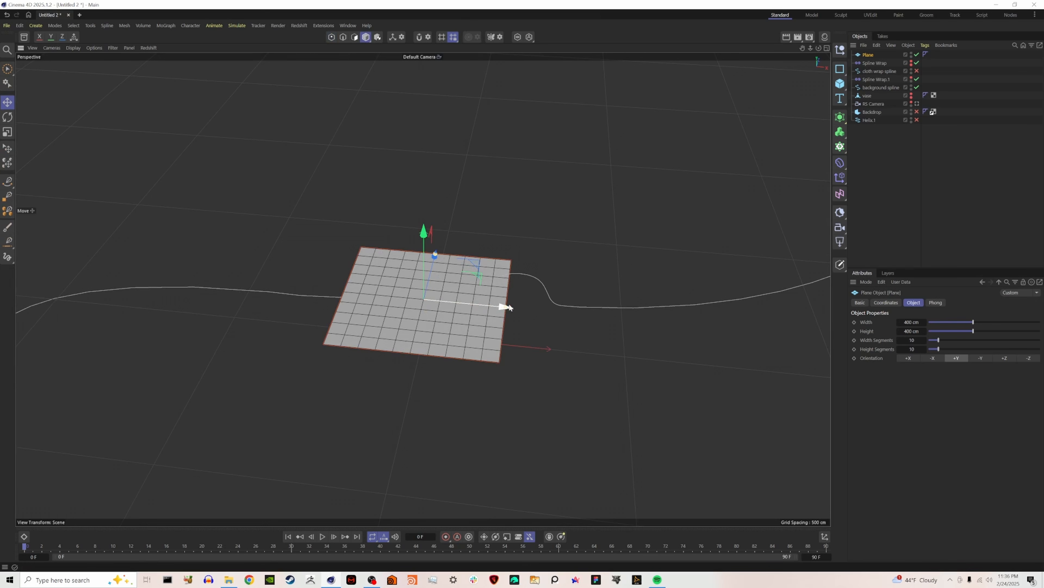
Resize the plane to about 621 × 165 cm and set its segments to 100 in width and 20 in height.
alt+drag(531, 373, 443, 282)
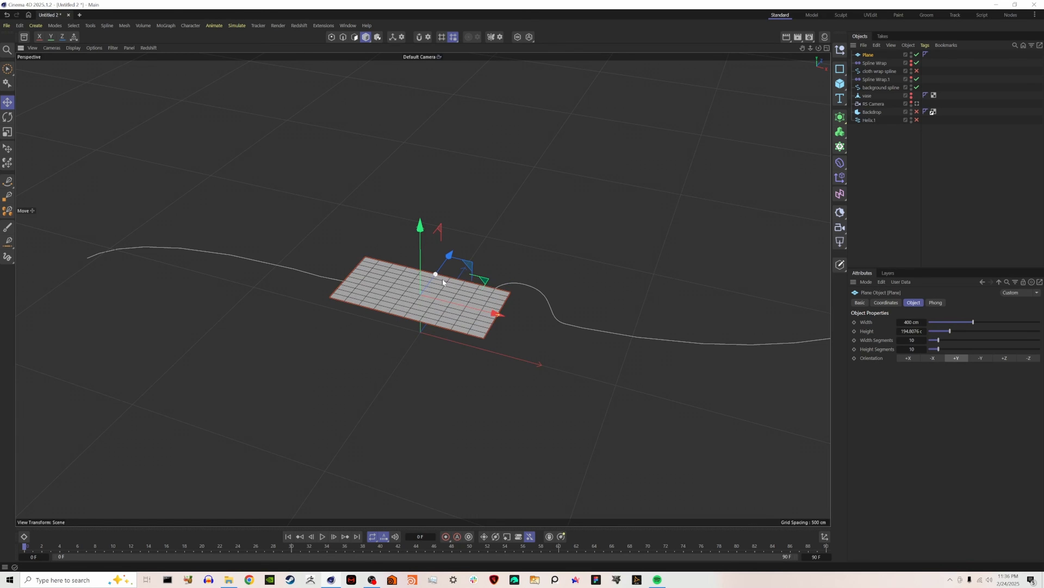
drag(498, 315, 543, 321)
drag(437, 277, 433, 339)
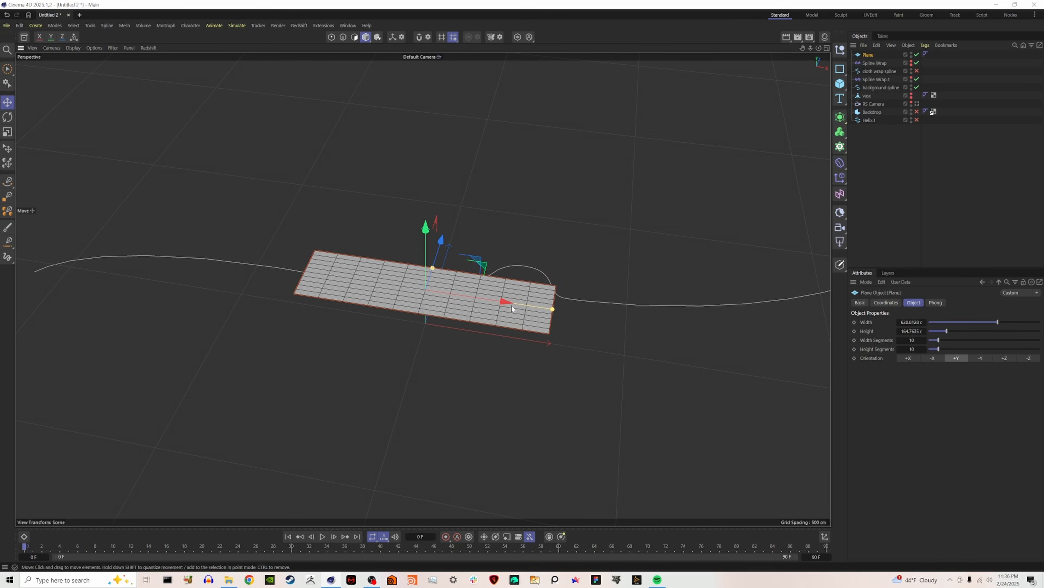
drag(956, 352, 1043, 357)
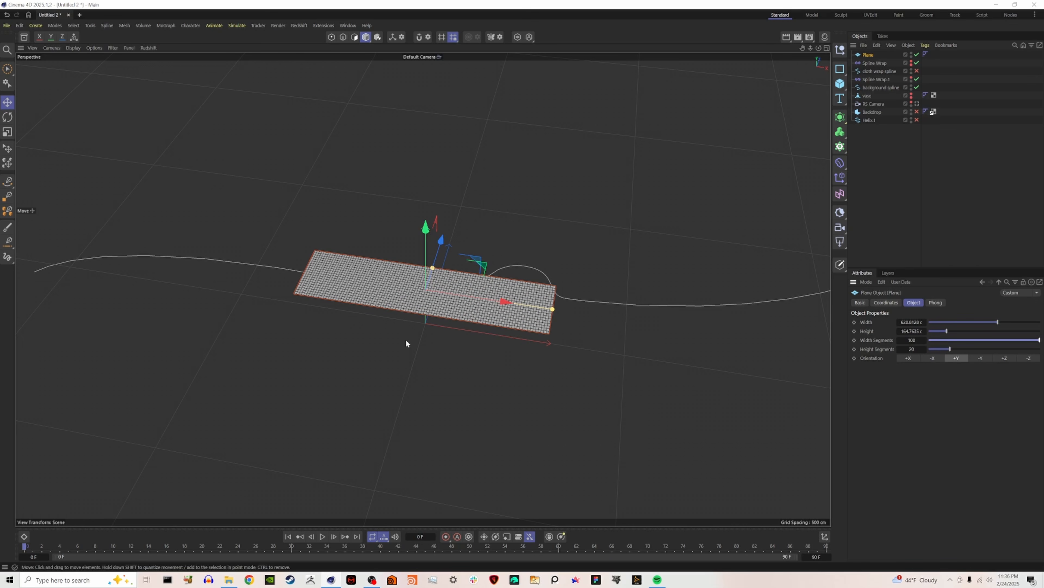
alt+drag(462, 303, 467, 277)
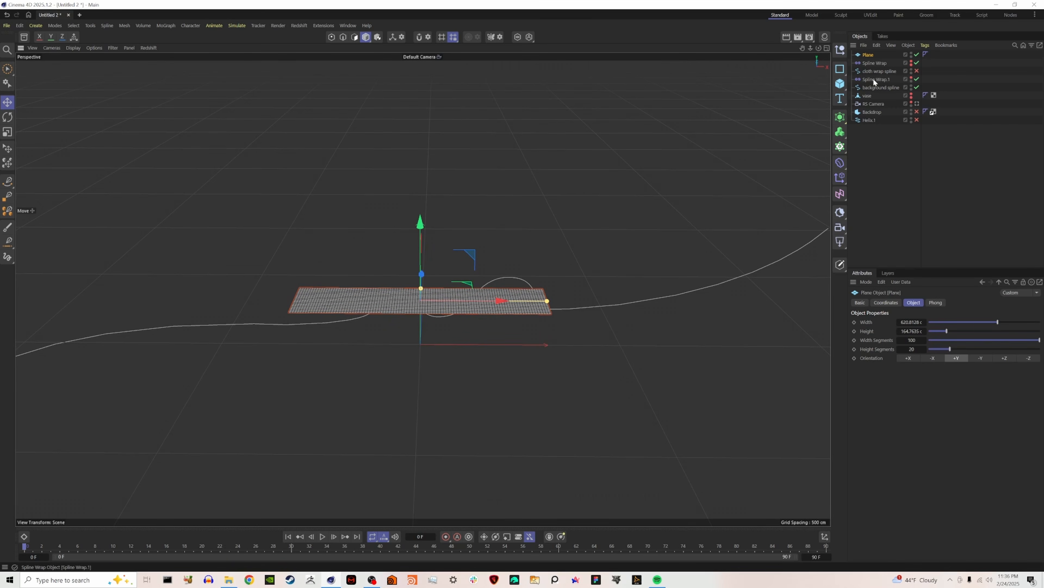
Nest the duplicate Spline Wrap under the plane, below the background spline, and rename it "background spline wrap".
drag(873, 58, 874, 83)
click(878, 88)
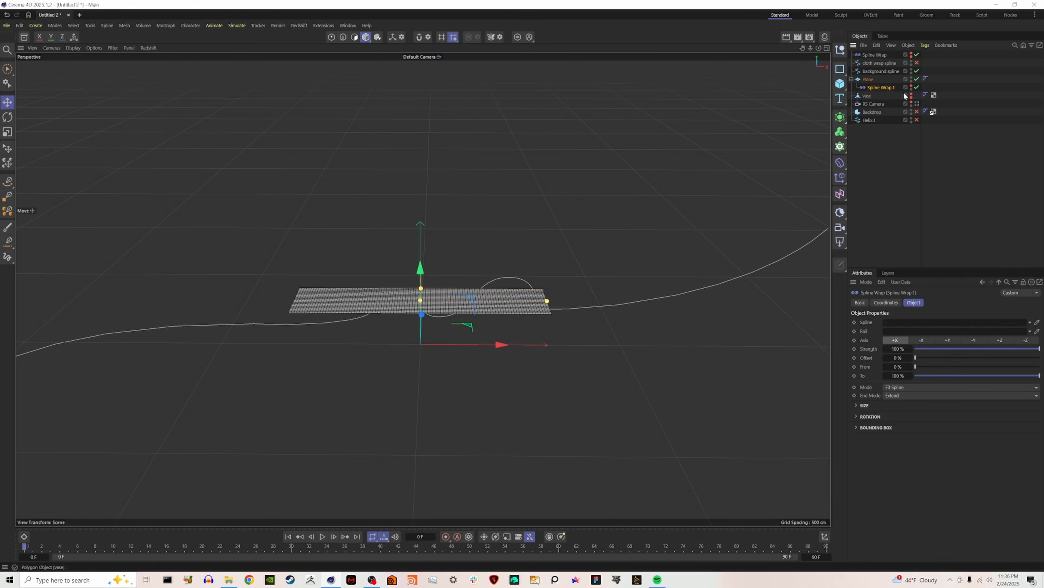
double_click(884, 87)
text(ba)
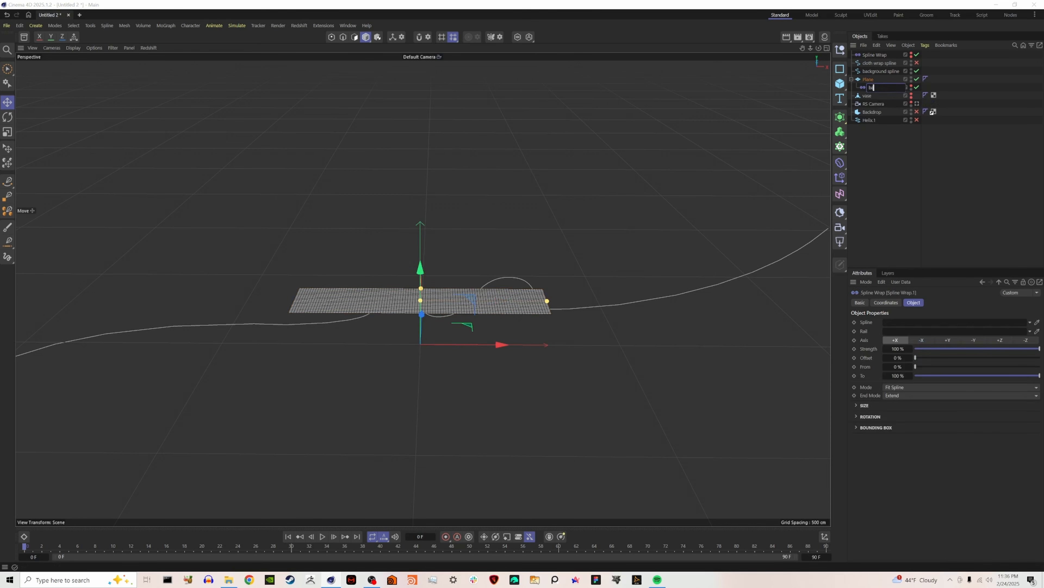
text(ckground spline wrap)
key(Return)
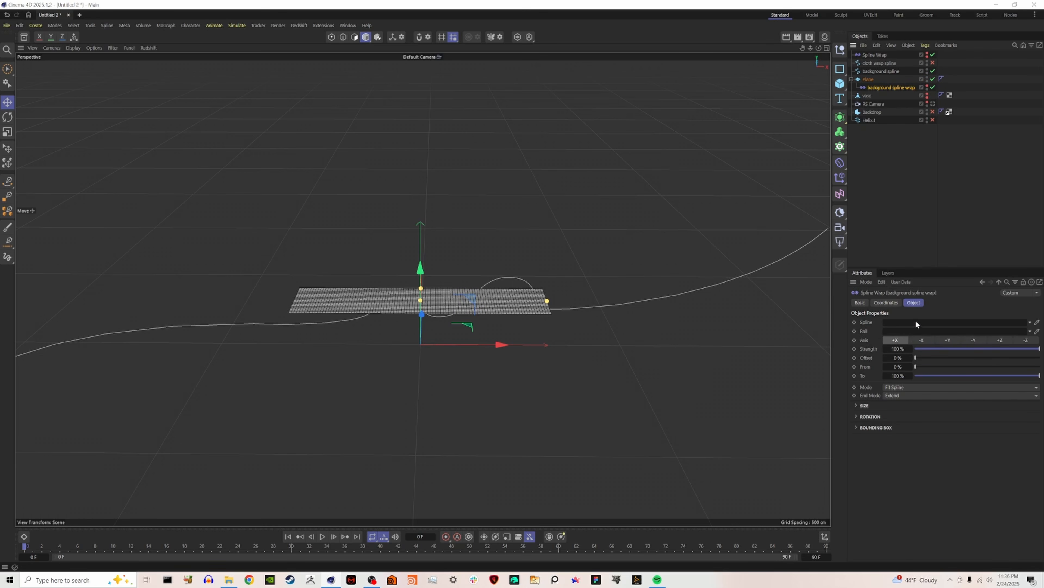
Assign the background spline as the spline of the background spline wrap deformer.
drag(882, 70, 908, 322)
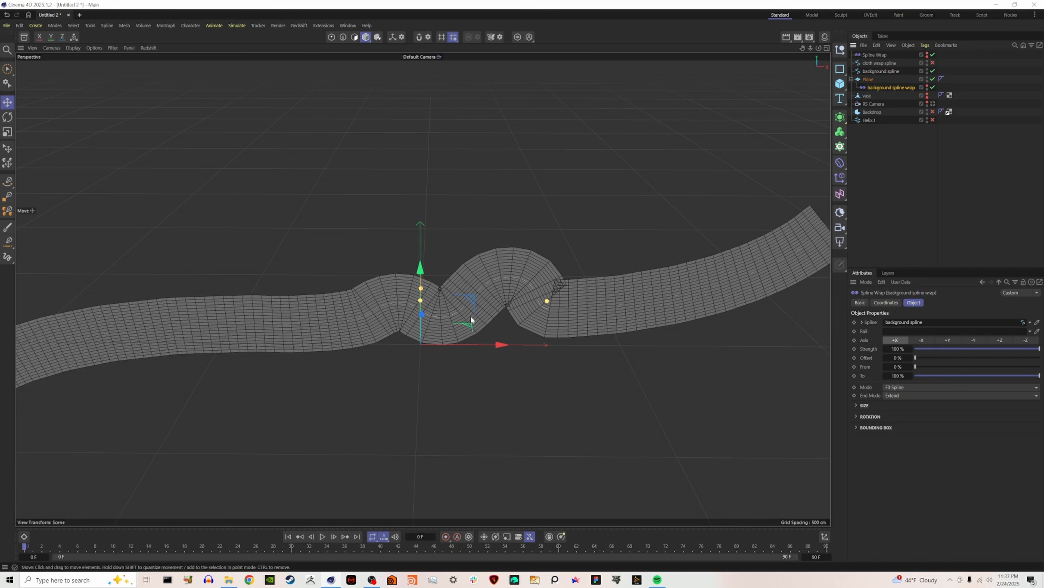
scroll(461, 317, down, 3)
mouse_move(461, 319)
alt+mouse_down()
mouse_move(475, 331)
mouse_move(431, 314)
mouse_move(252, 314)
mouse_move(458, 313)
alt+mouse_up()
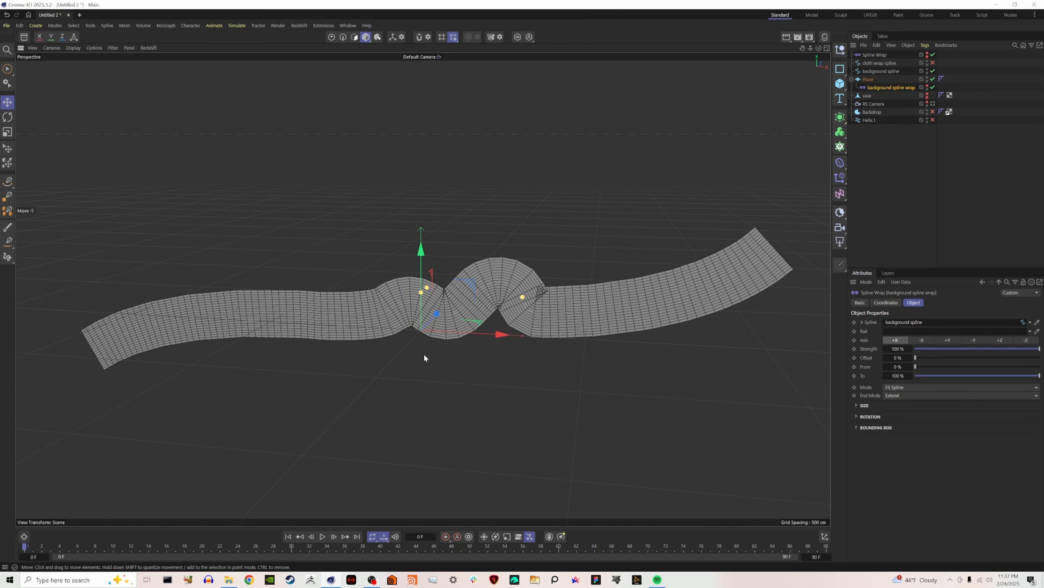
Set the background spline wrap's axis to +Z and its rotation banking to 90°.
click(1000, 340)
click(871, 416)
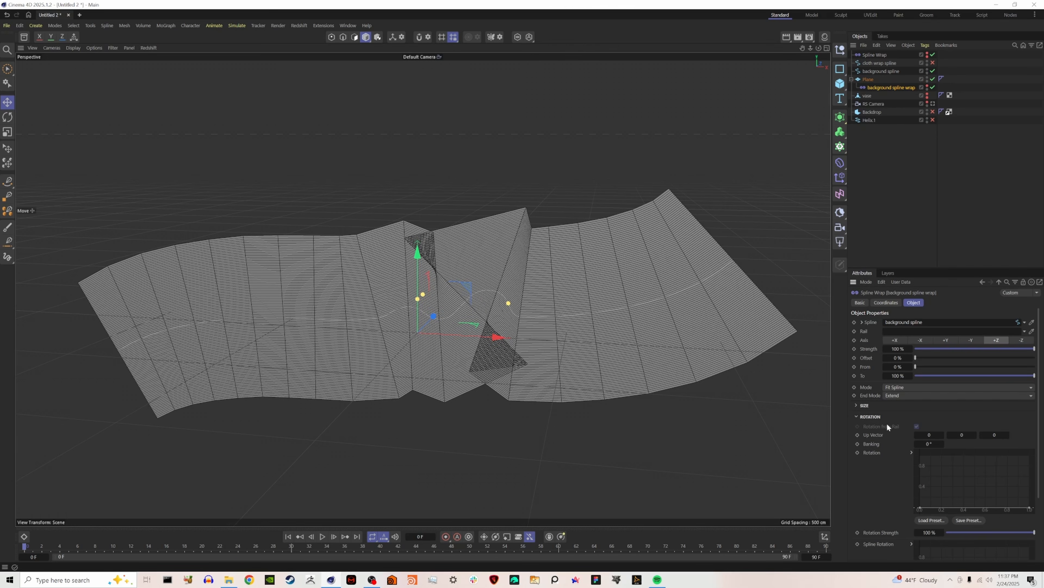
drag(927, 443, 965, 444)
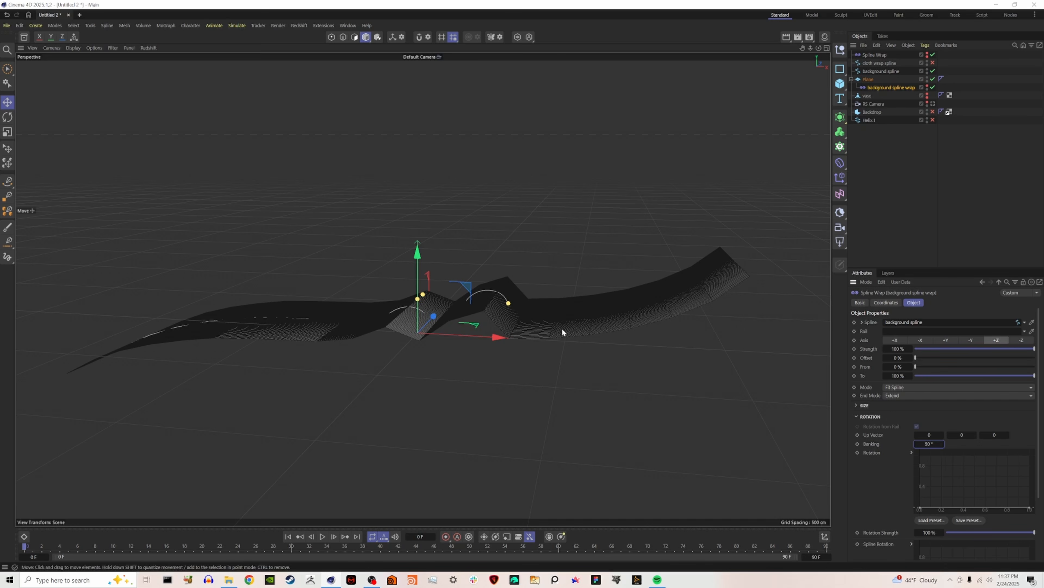
scroll(563, 328, up, 1)
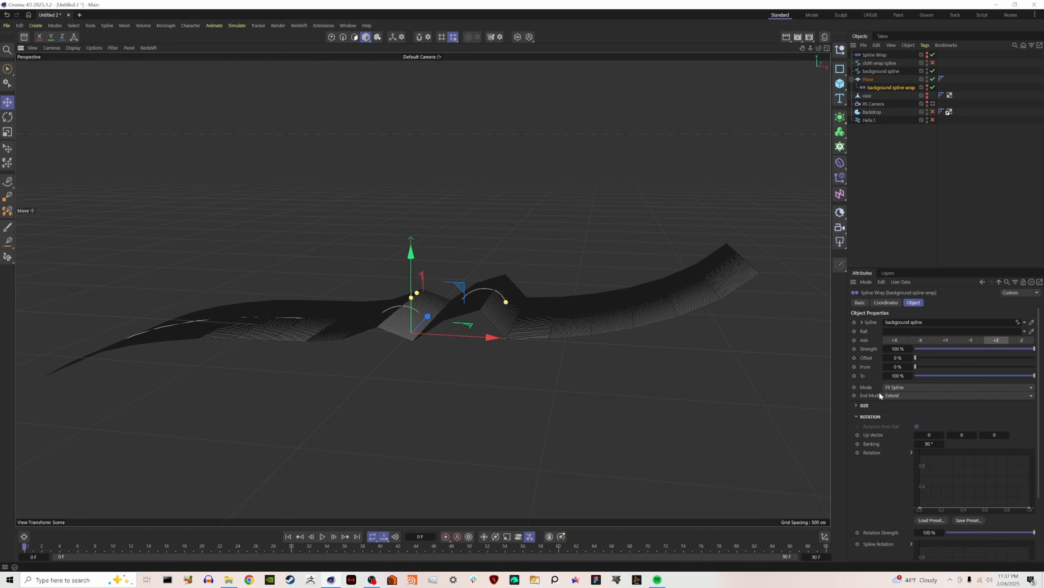
Set the background spline wrap to Keep Length mode on the +X axis, and slide its offset to 68 % and back to 18 %.
click(914, 387)
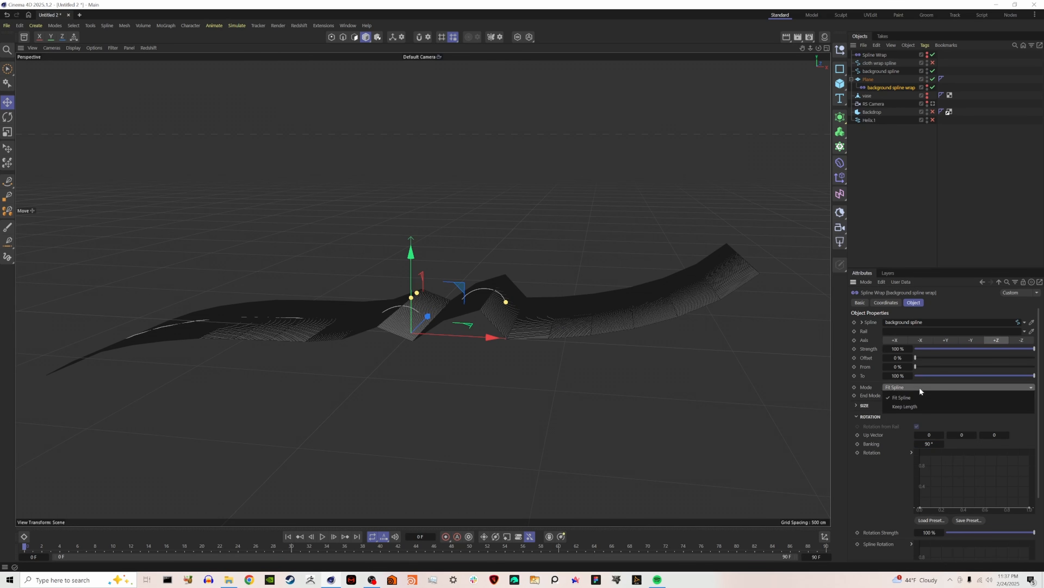
click(912, 406)
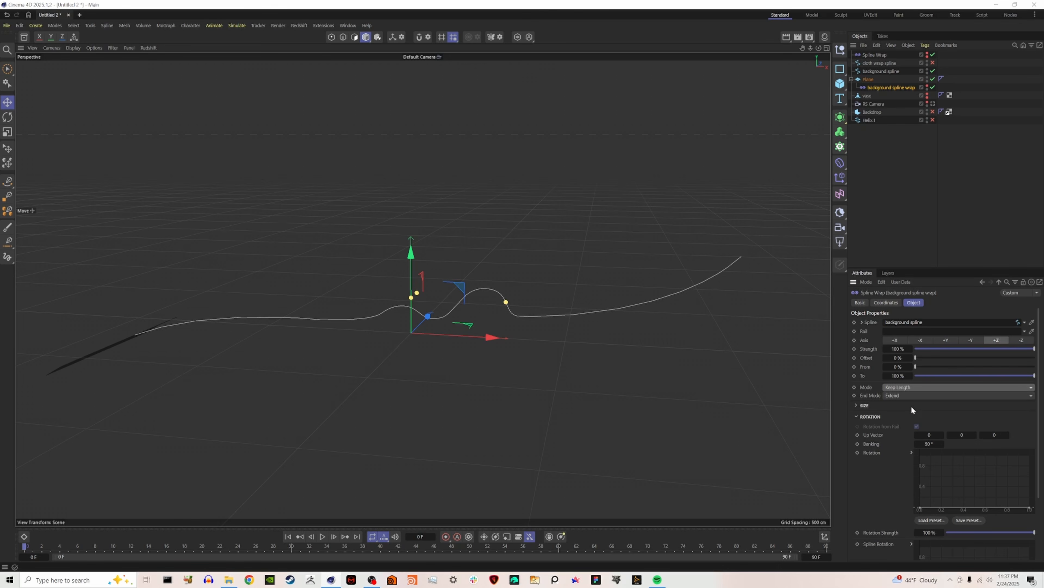
drag(917, 358, 996, 399)
click(925, 340)
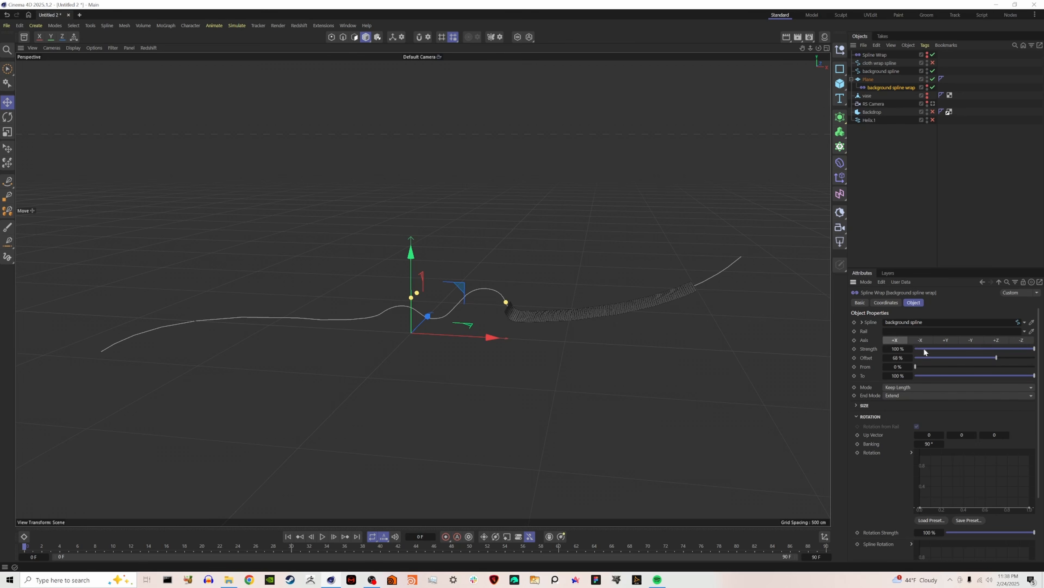
drag(996, 358, 936, 371)
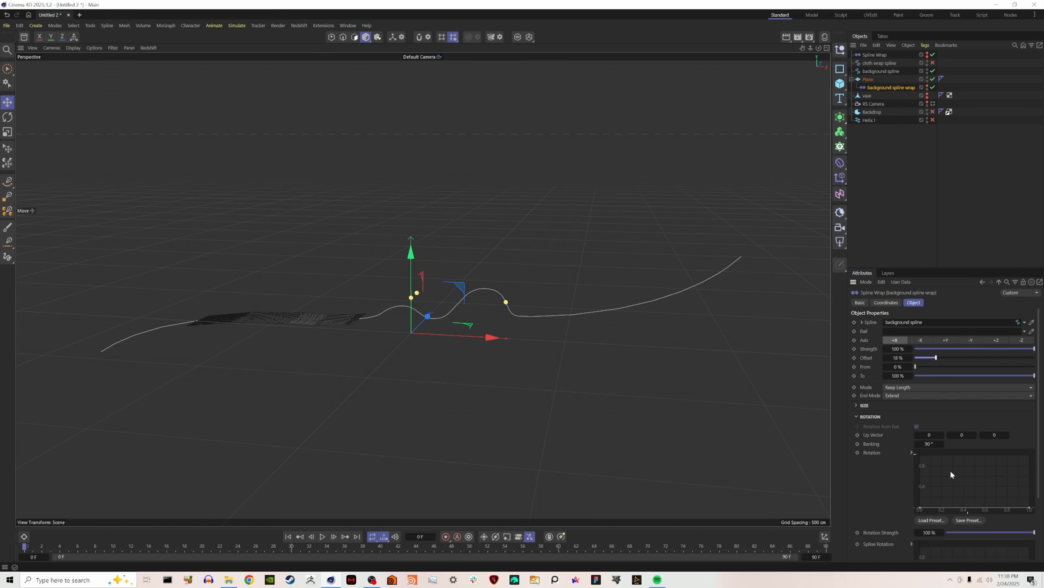
Set the wrap's up vector to 80, 53, 1 and its offset to 0 %, keeping From at 0 % and To at 100 %.
click(943, 434)
click(976, 435)
click(1006, 435)
click(1007, 436)
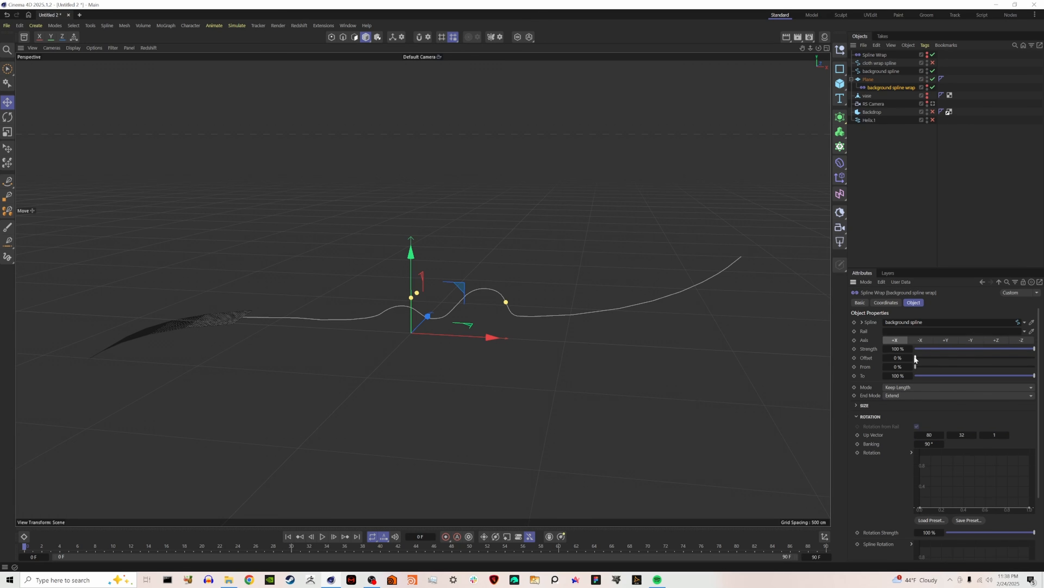
mouse_move(915, 359)
mouse_down()
mouse_move(1003, 363)
mouse_move(906, 362)
mouse_move(1028, 360)
mouse_move(908, 359)
mouse_up()
mouse_move(922, 366)
mouse_down()
mouse_move(1040, 389)
mouse_move(913, 374)
mouse_up()
drag(1026, 380, 1043, 417)
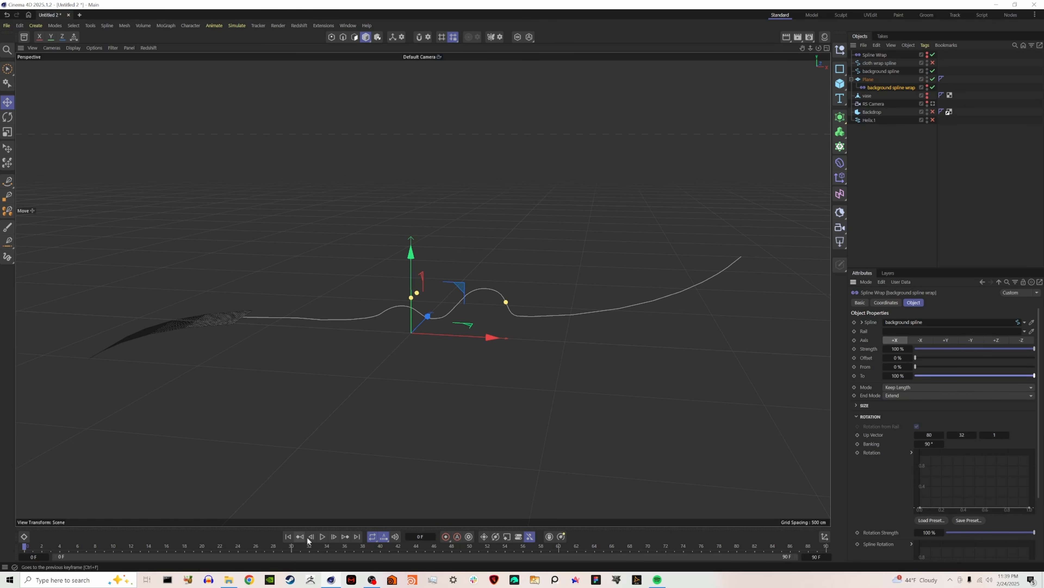
Keyframe the background spline wrap's offset at 0 % on frame 0 and 100 % on frame 90.
click(855, 358)
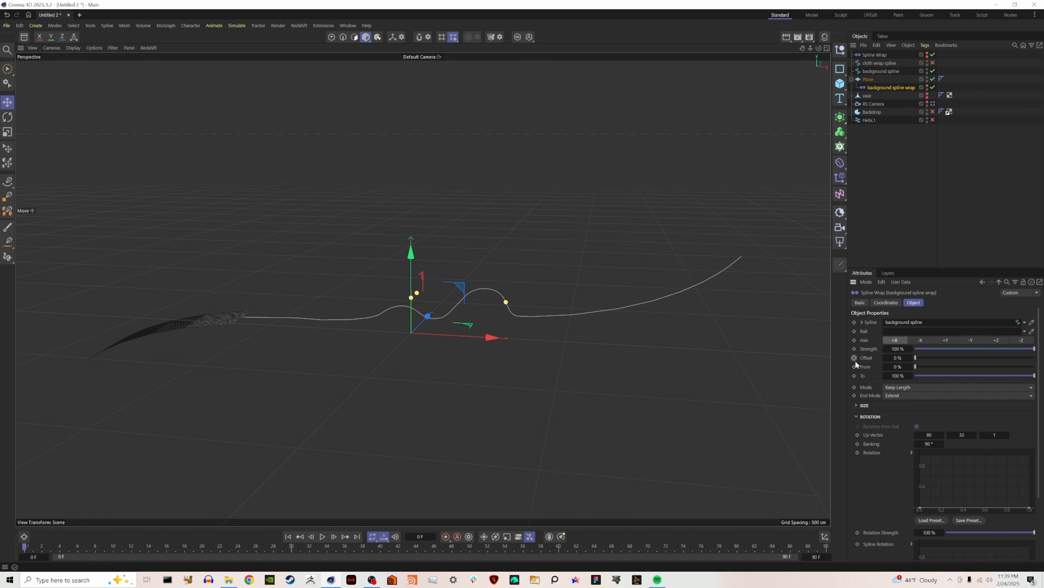
click(358, 536)
drag(923, 357, 1036, 358)
click(855, 357)
Play the animation from the first frame to check the plane's travel along the spline, and return to frame 0.
click(289, 536)
click(323, 537)
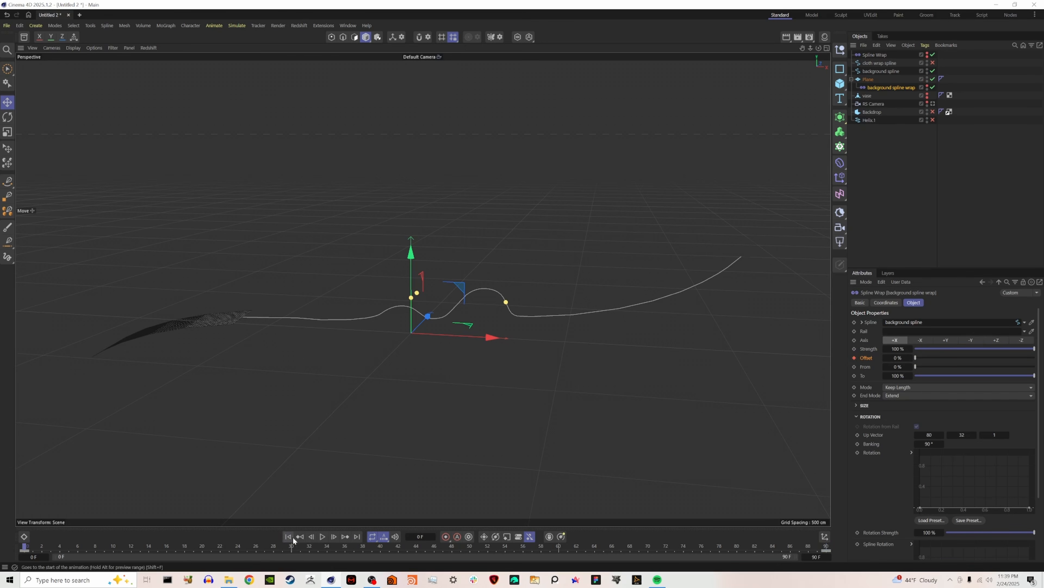
click(324, 540)
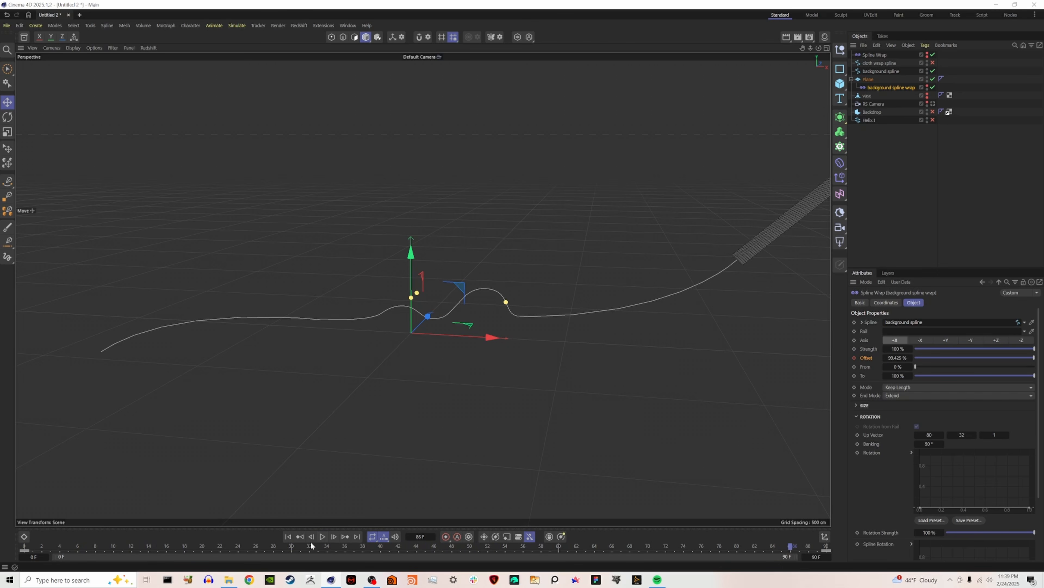
click(288, 537)
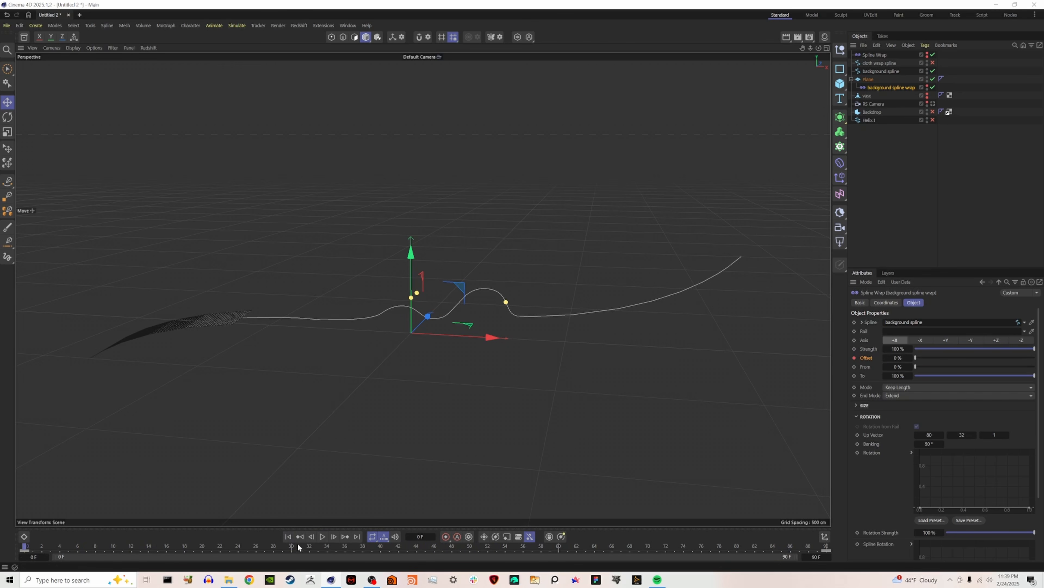
Play the start of the plane's offset animation to check its pace, and return to the first frame.
click(323, 537)
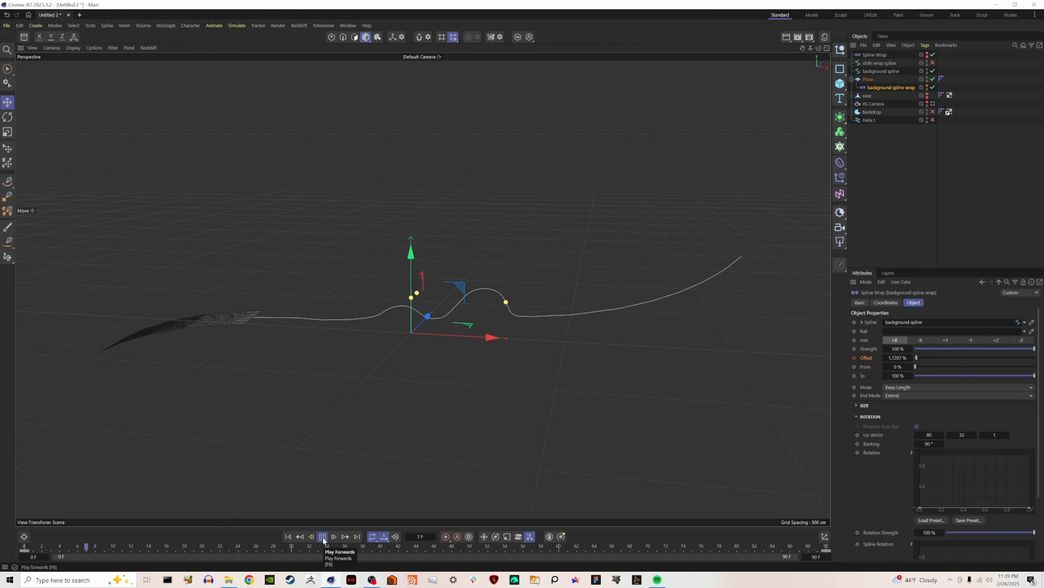
click(323, 537)
click(292, 540)
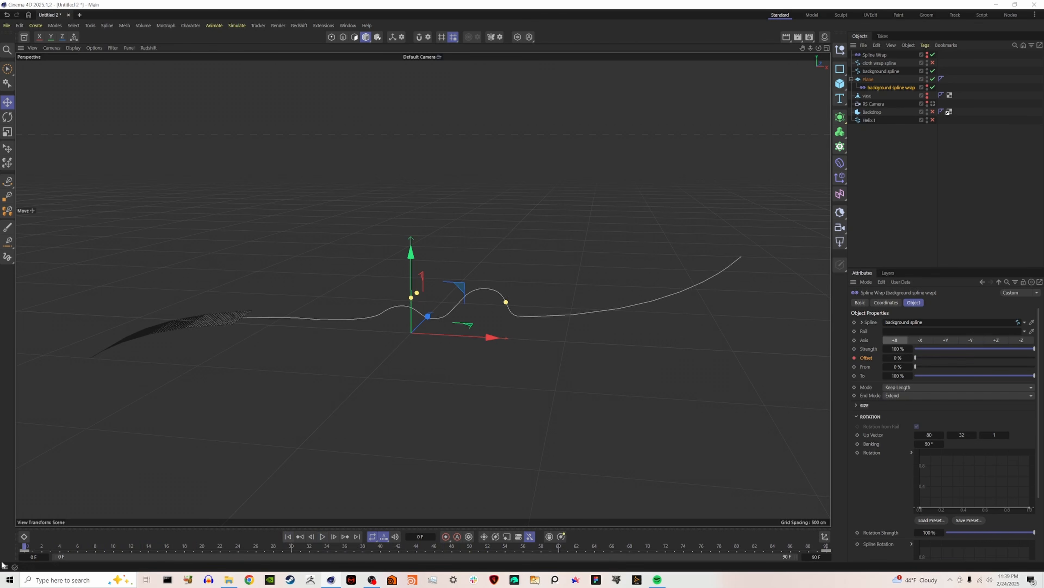
Set the background spline wrap's offset keyframe at frame 0 to Linear interpolation and replay the animation to check it.
click(25, 549)
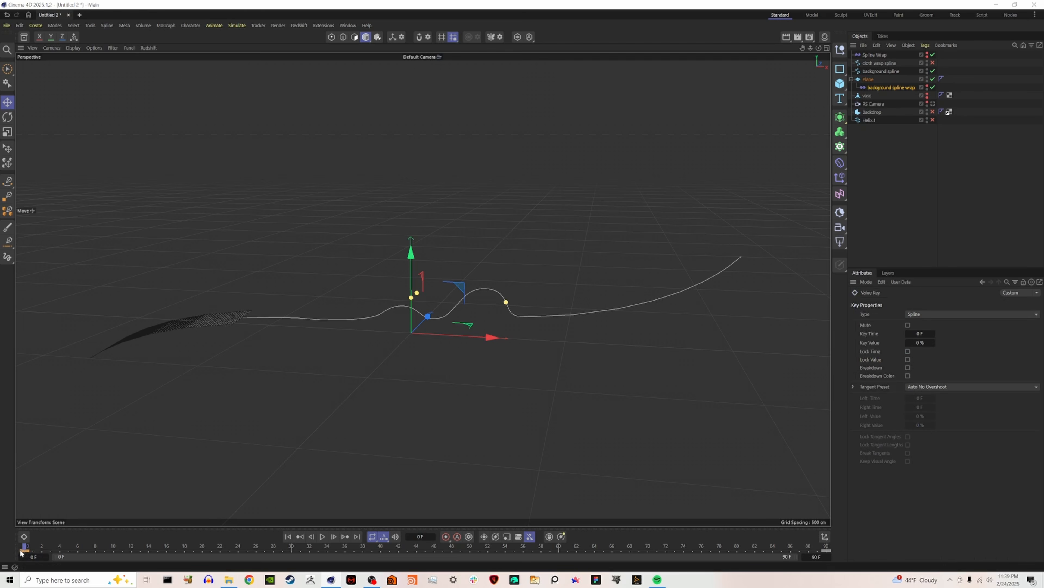
right_click(21, 552)
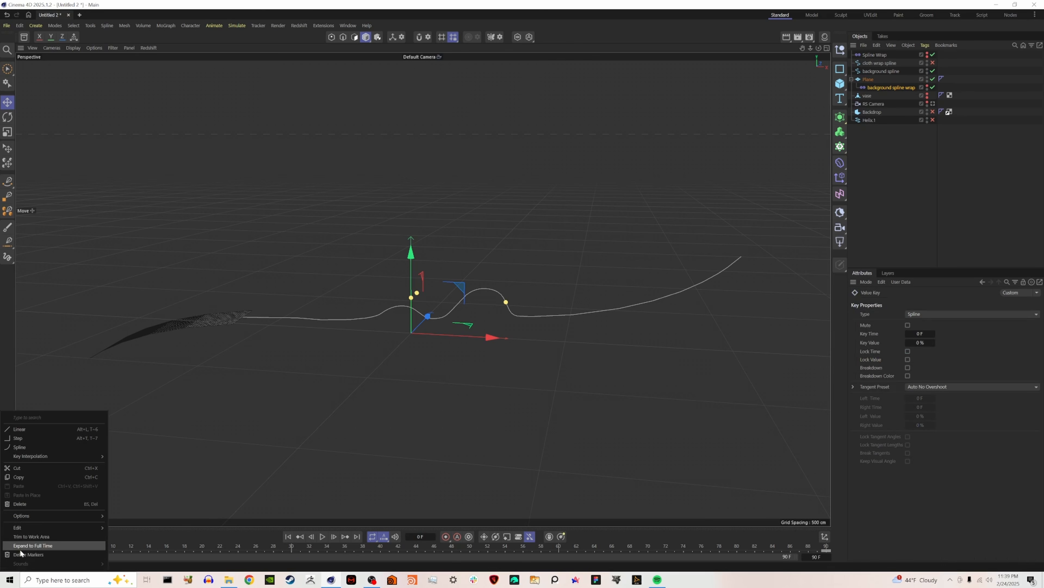
click(27, 430)
click(322, 536)
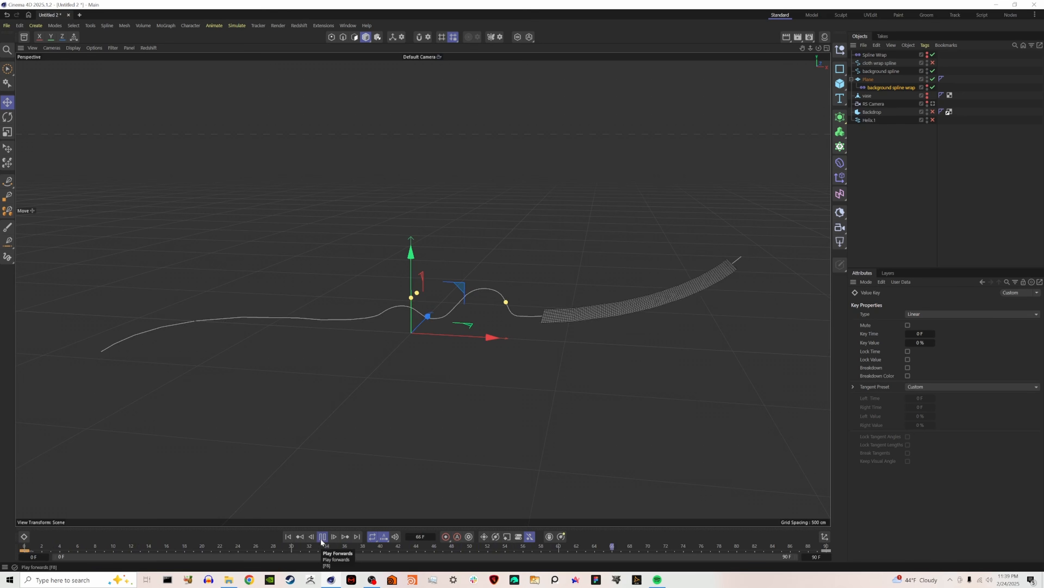
click(322, 536)
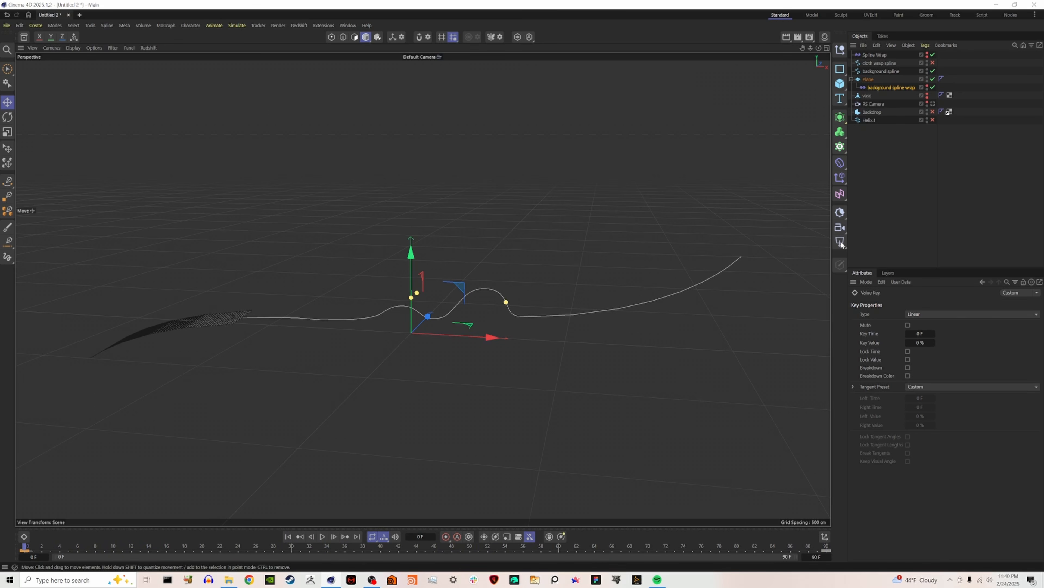
Duplicate the plane above the background spline in the object hierarchy and delete the copy's spline wrap.
ctrl+drag(870, 82, 868, 67)
click(880, 78)
key(Delete)
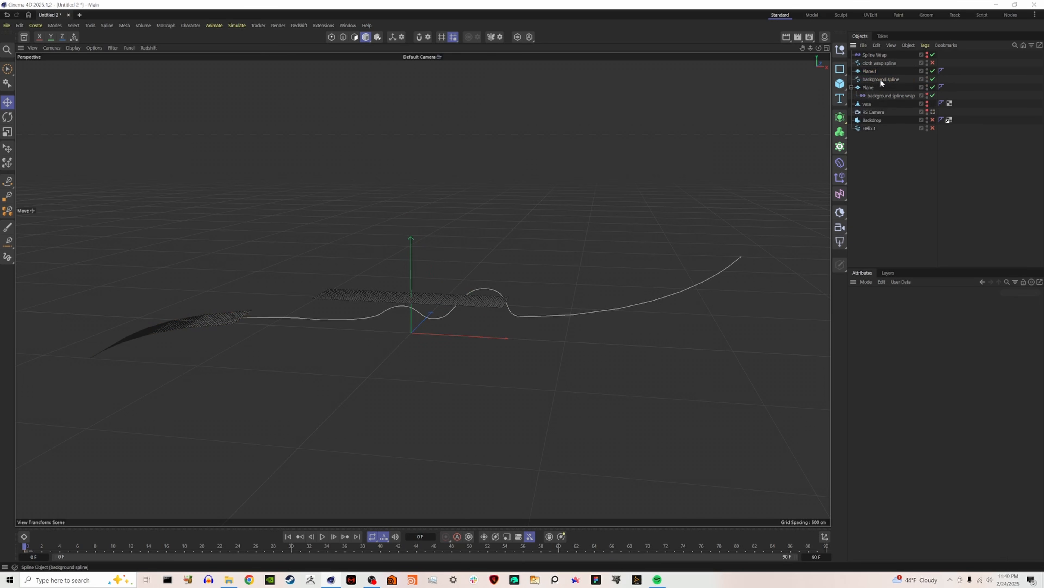
Make the unused Spline Wrap a child of the new plane, rename it "cloth spline wrap", and enable the cloth wrap spline.
drag(876, 56, 874, 71)
double_click(877, 72)
text(cloth spline wrap)
key(Return)
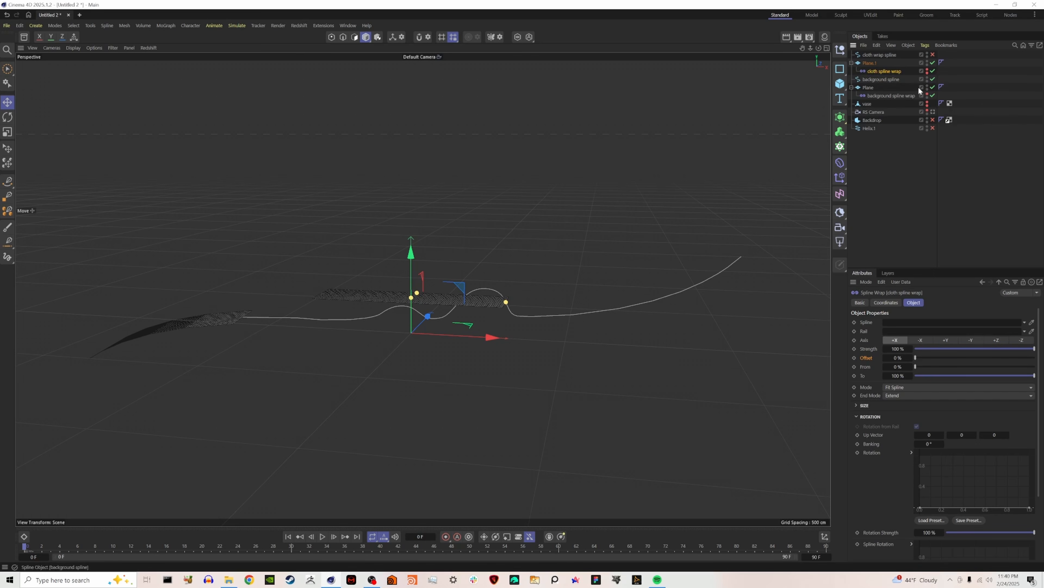
click(933, 54)
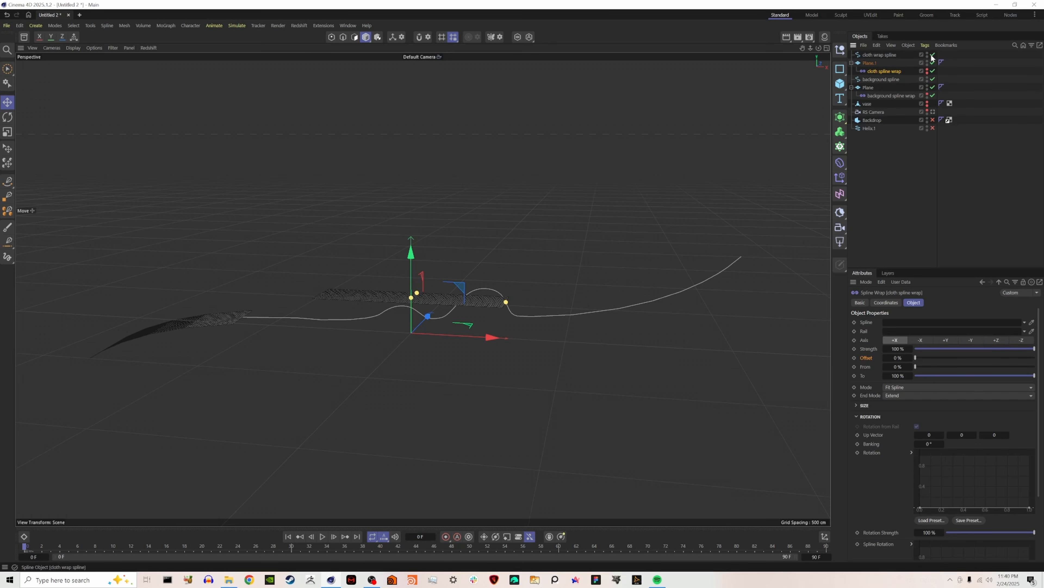
click(883, 55)
Group the background spline, its plane and its spline wrap in a null named "background" and hide the group in the viewport.
click(915, 80)
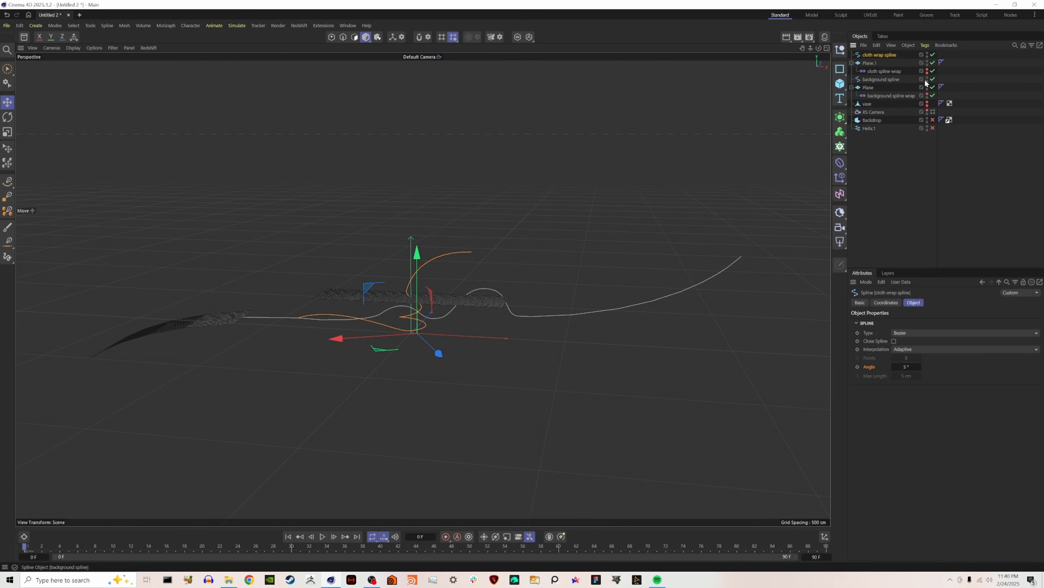
shift+click(874, 97)
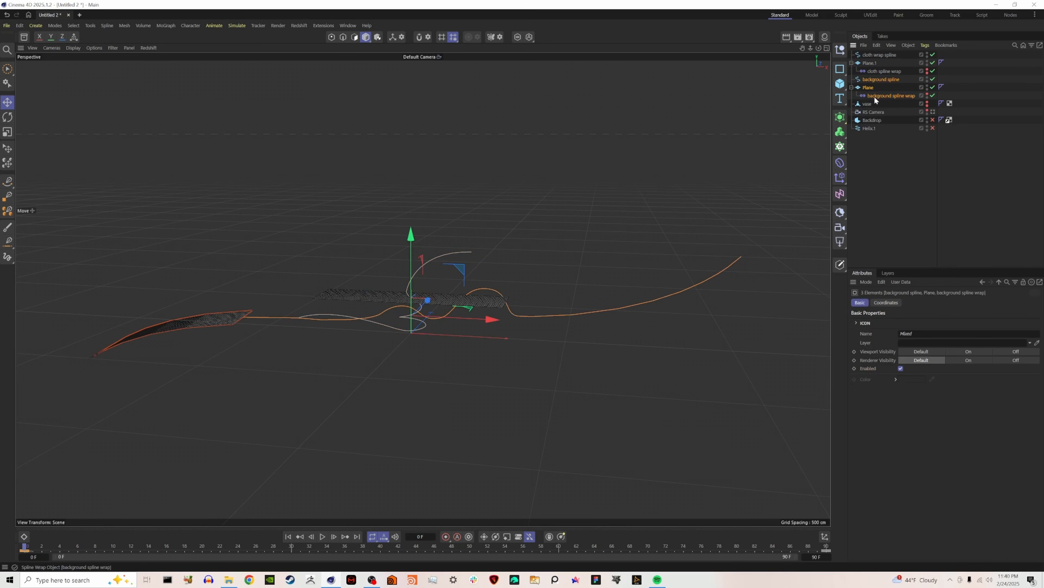
key(alt+g)
double_click(868, 79)
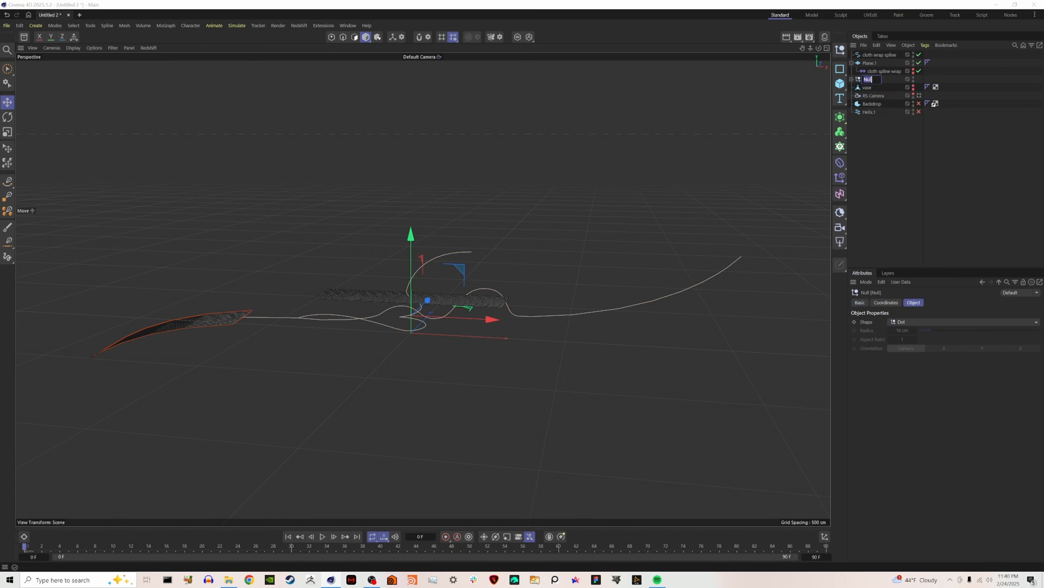
text(background)
key(Return)
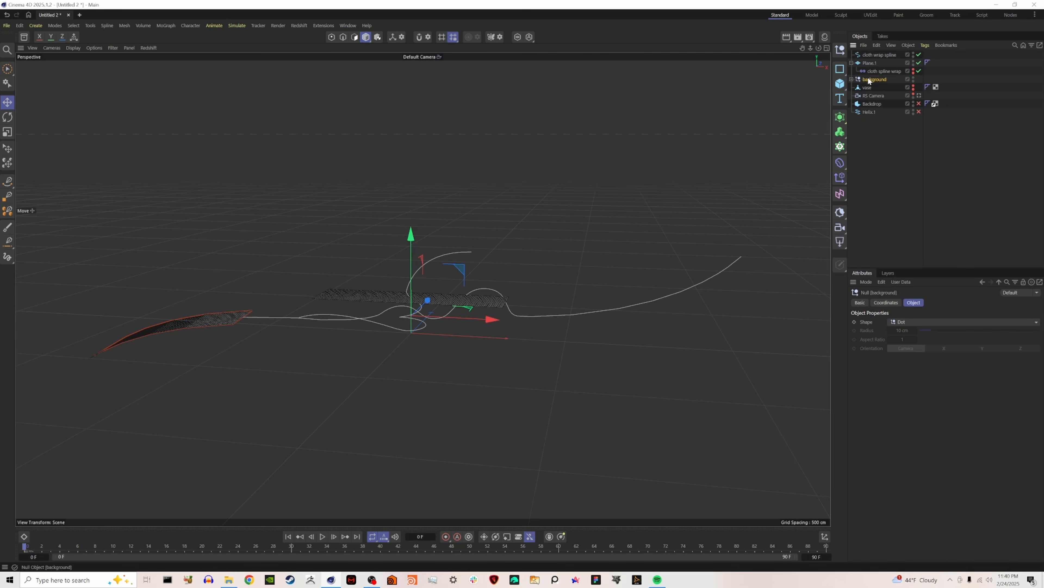
click(913, 78)
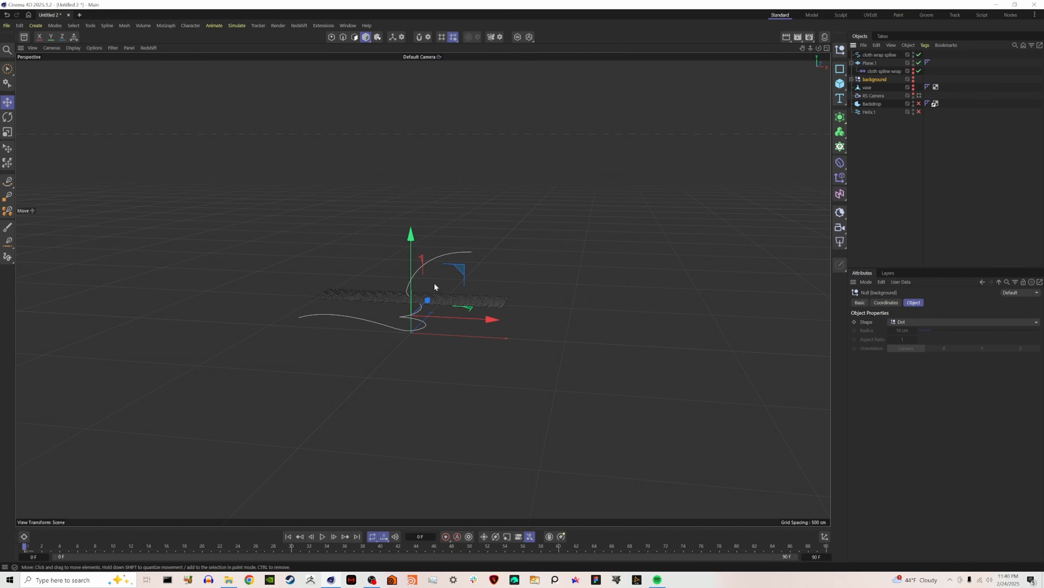
Assign the cloth wrap spline to the cloth spline wrap and set its mode to Keep Length.
scroll(370, 307, up, 2)
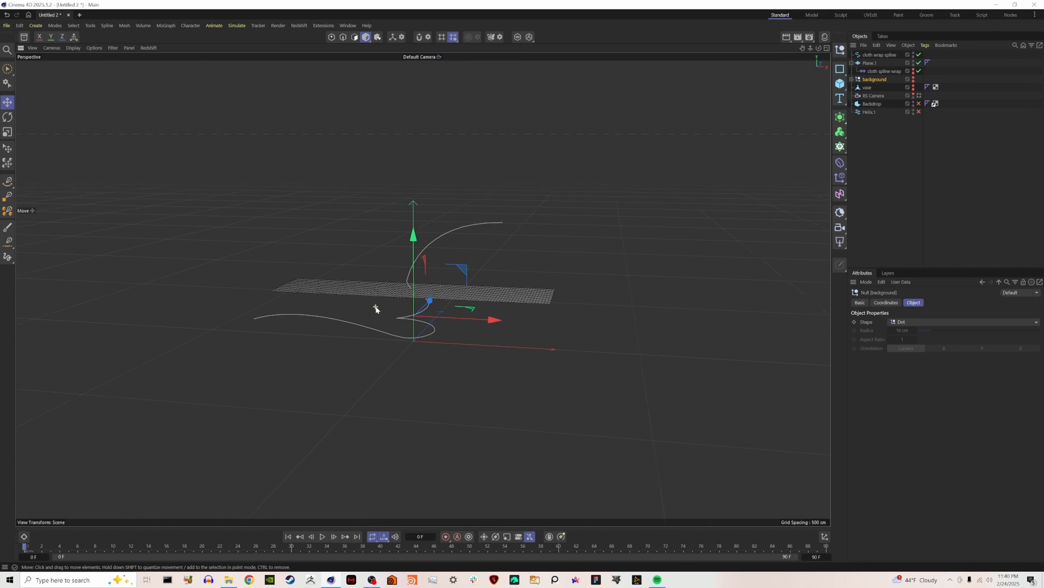
scroll(383, 309, up, 3)
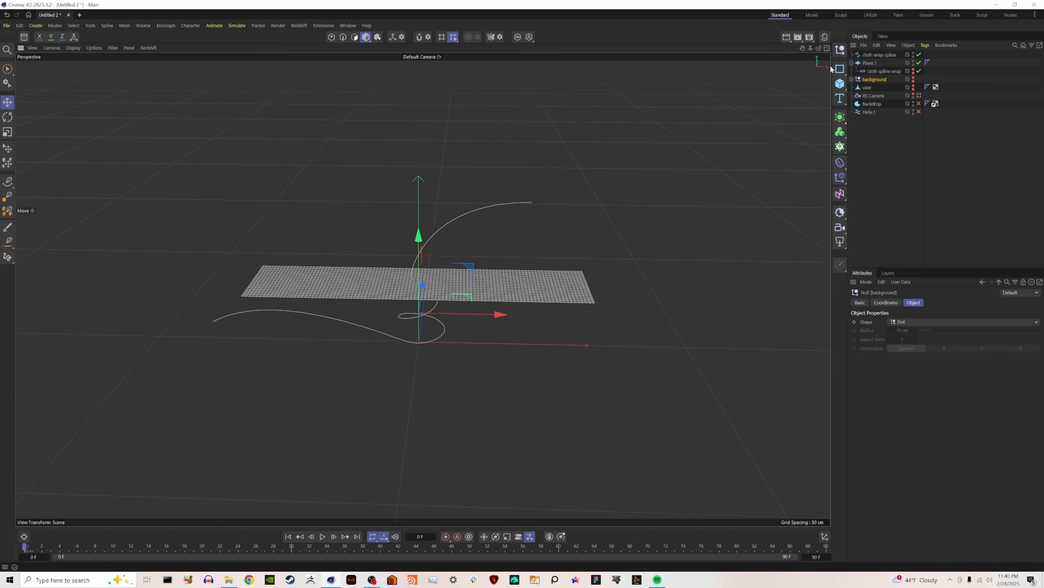
click(873, 71)
drag(882, 56, 880, 322)
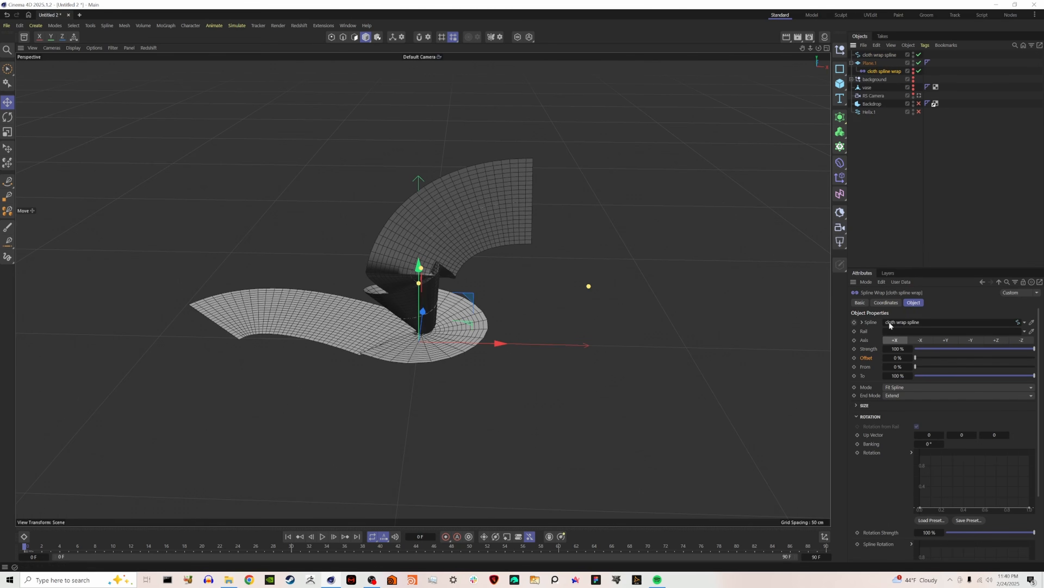
click(936, 388)
click(925, 409)
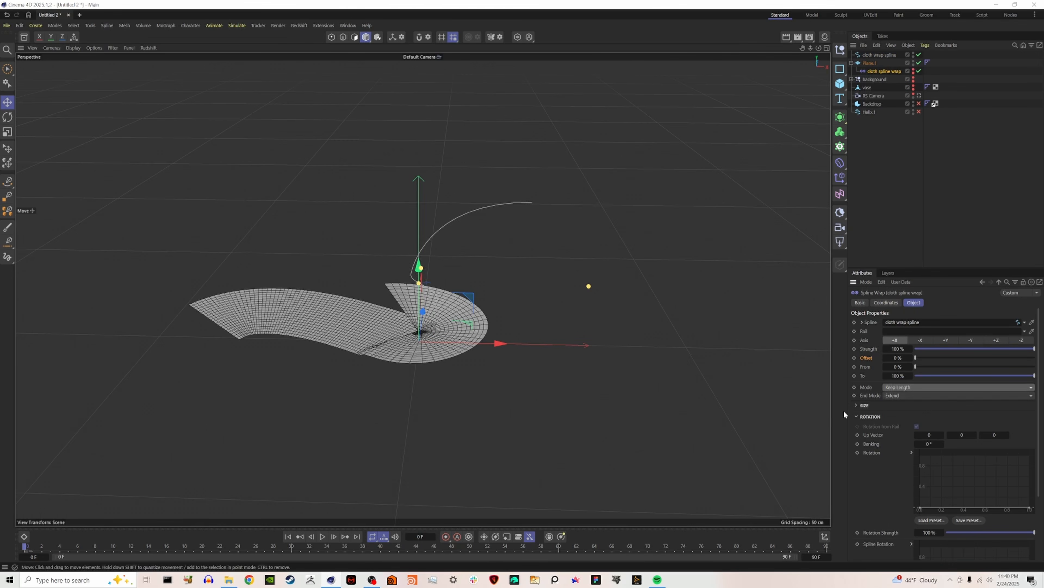
Resize Plane.1 to 350 cm wide and 60 cm high, and show the vase in the viewport.
click(868, 62)
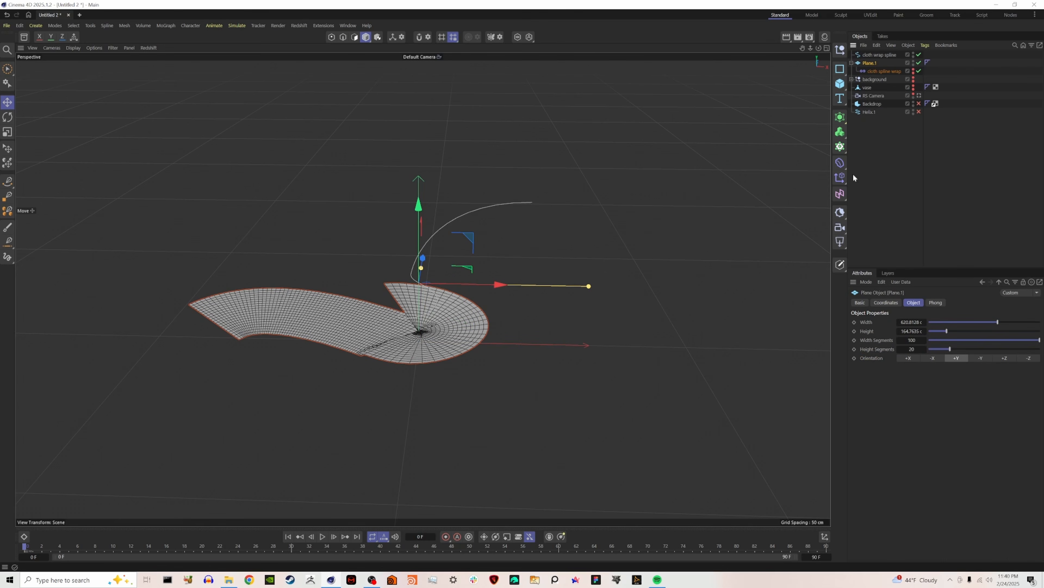
drag(997, 322, 935, 332)
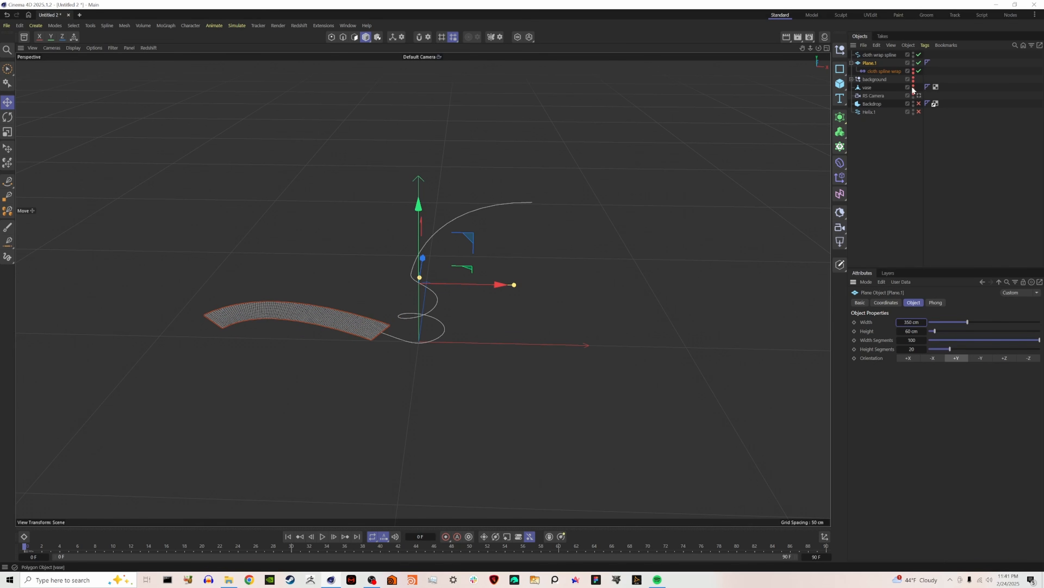
click(914, 87)
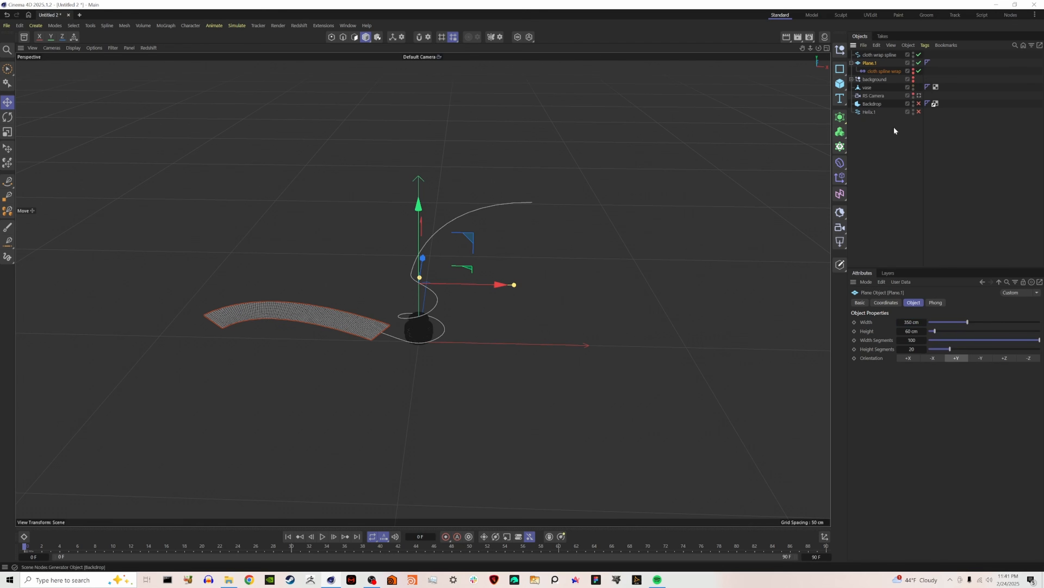
Keyframe the cloth spline wrap's offset at 0 % on frame 0 and 100 % on frame 90, and return to frame 0.
click(879, 71)
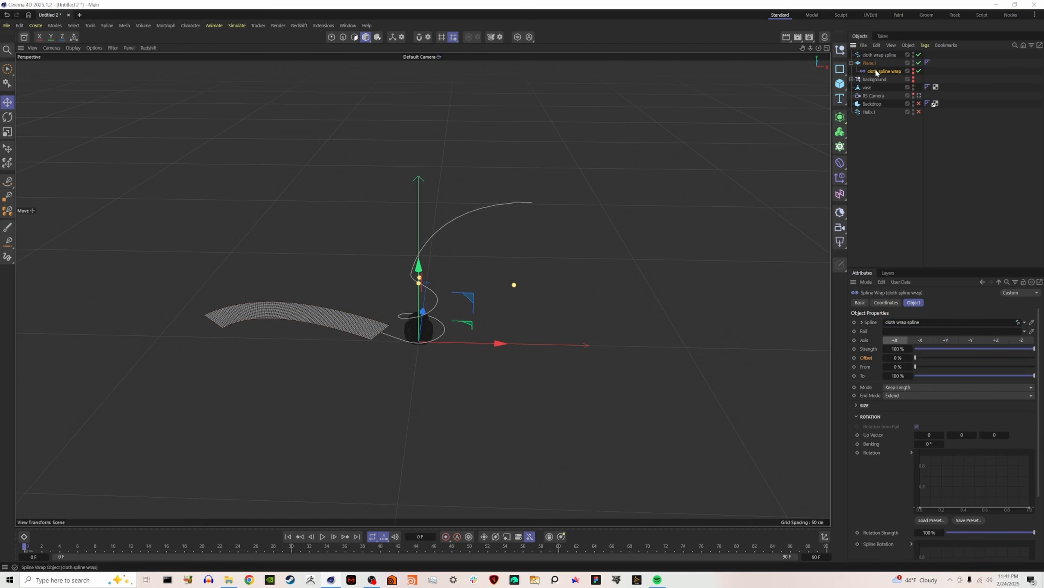
click(855, 357)
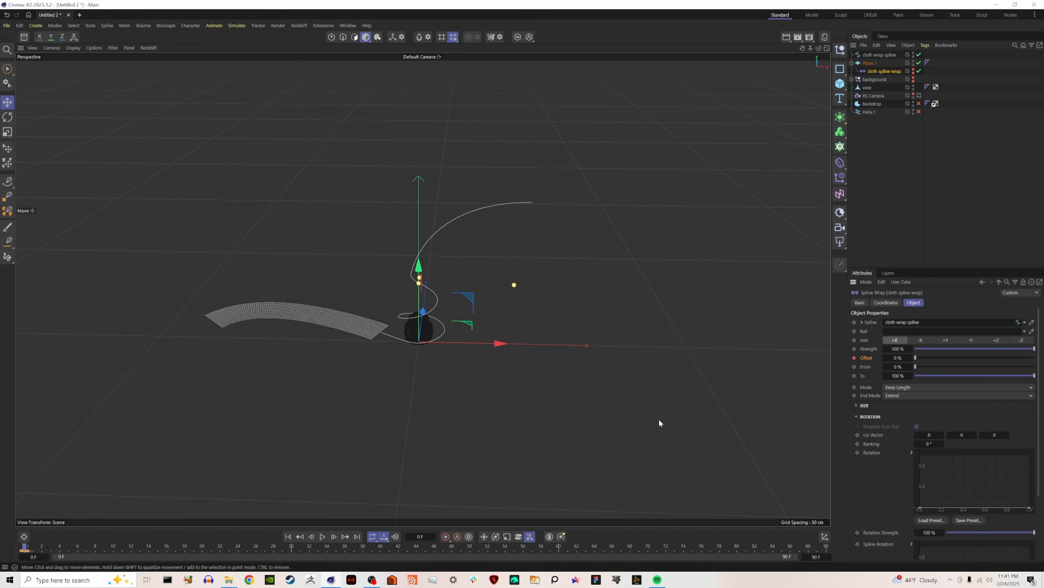
click(357, 536)
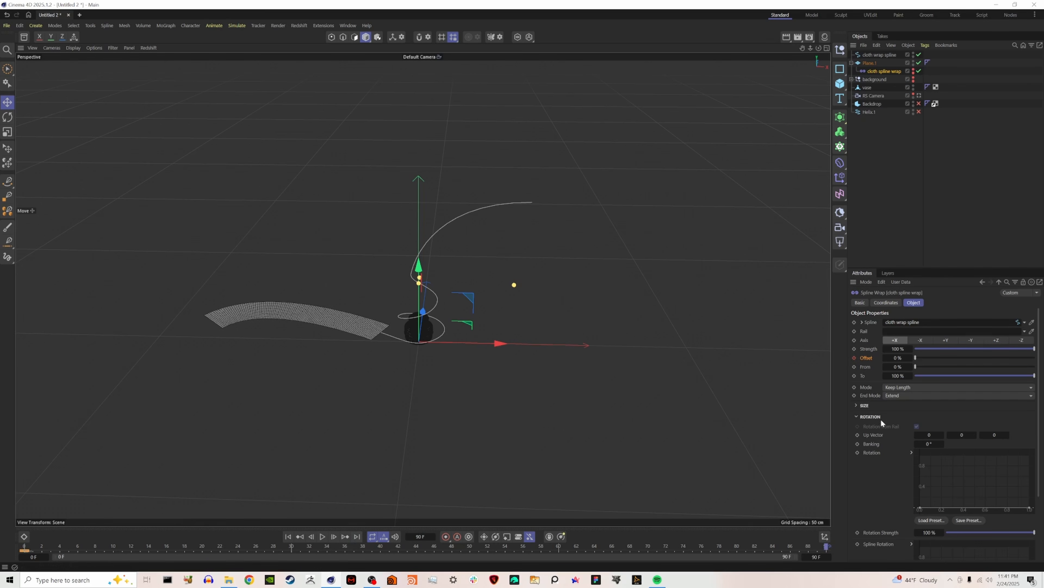
drag(934, 357, 1037, 358)
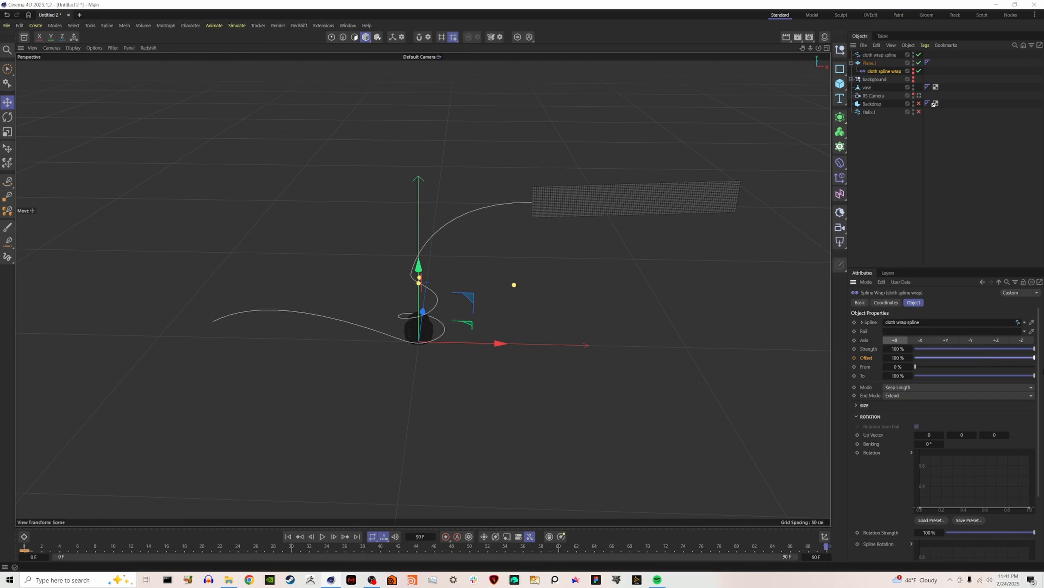
click(855, 358)
click(288, 537)
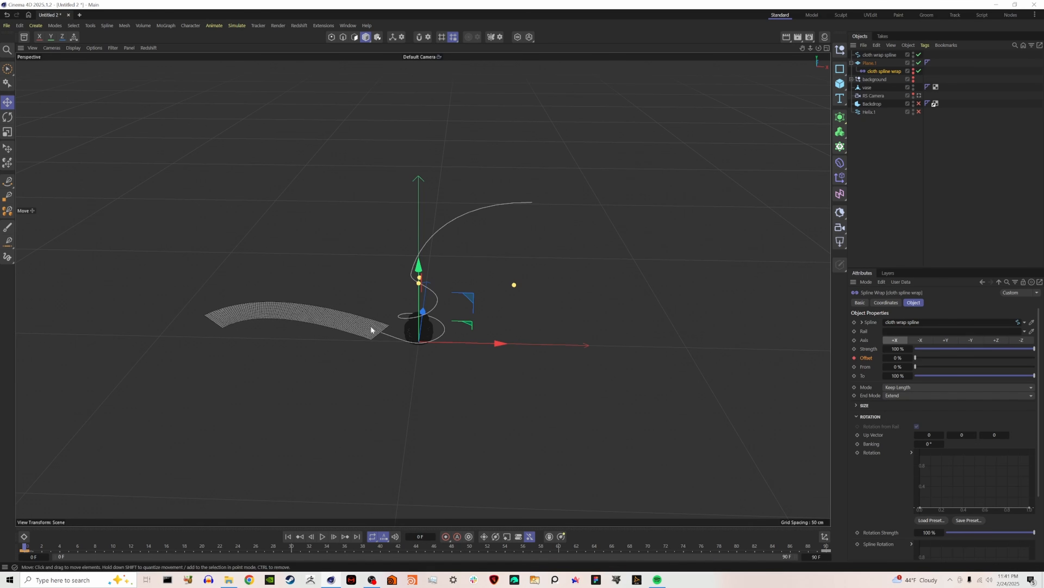
Keyframe the cloth spline wrap's To value at 36 % on frame 0 and 100 % on frame 30.
scroll(398, 328, up, 5)
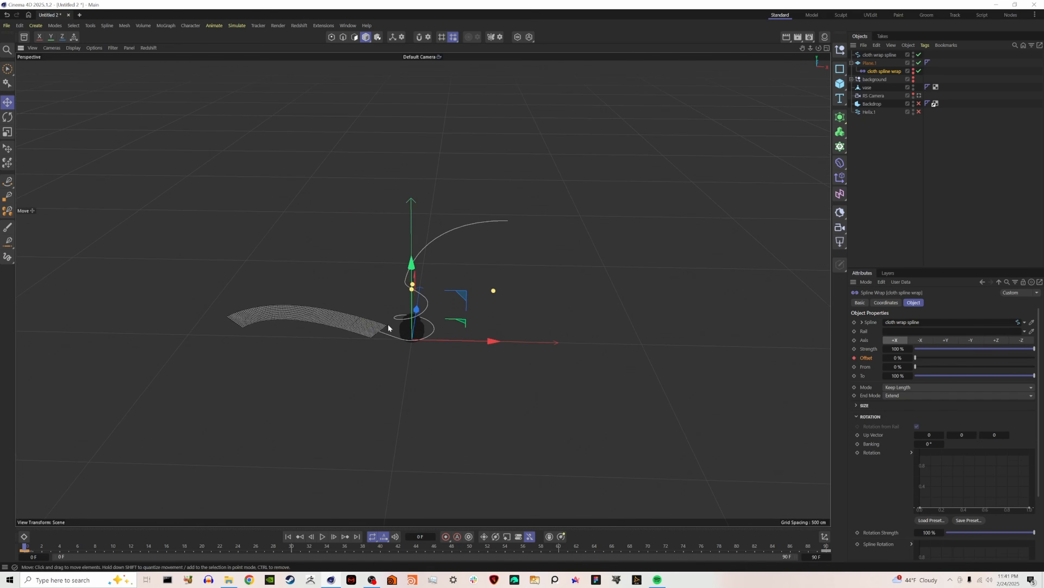
scroll(399, 328, up, 2)
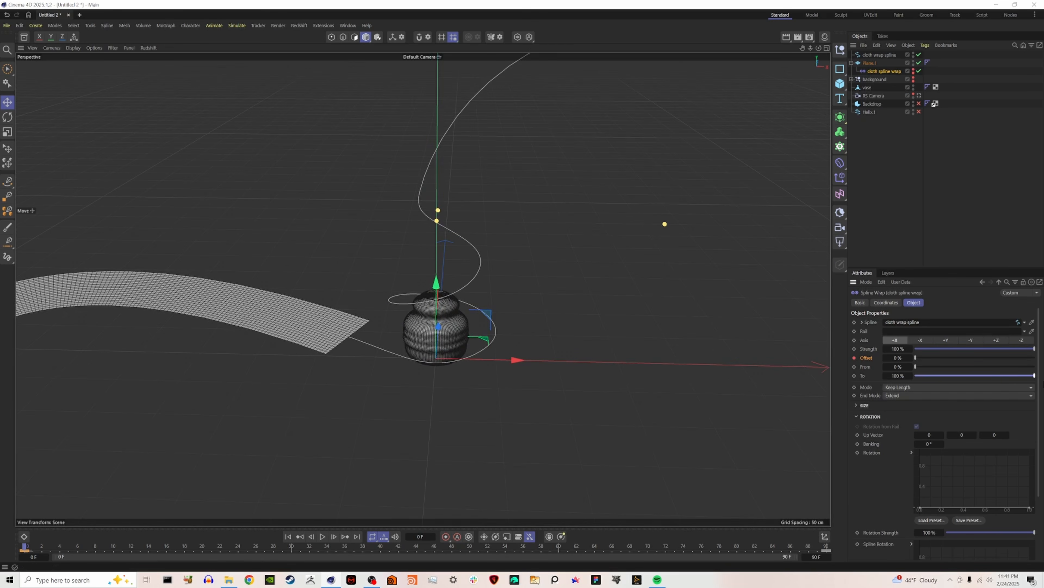
drag(1035, 375, 958, 376)
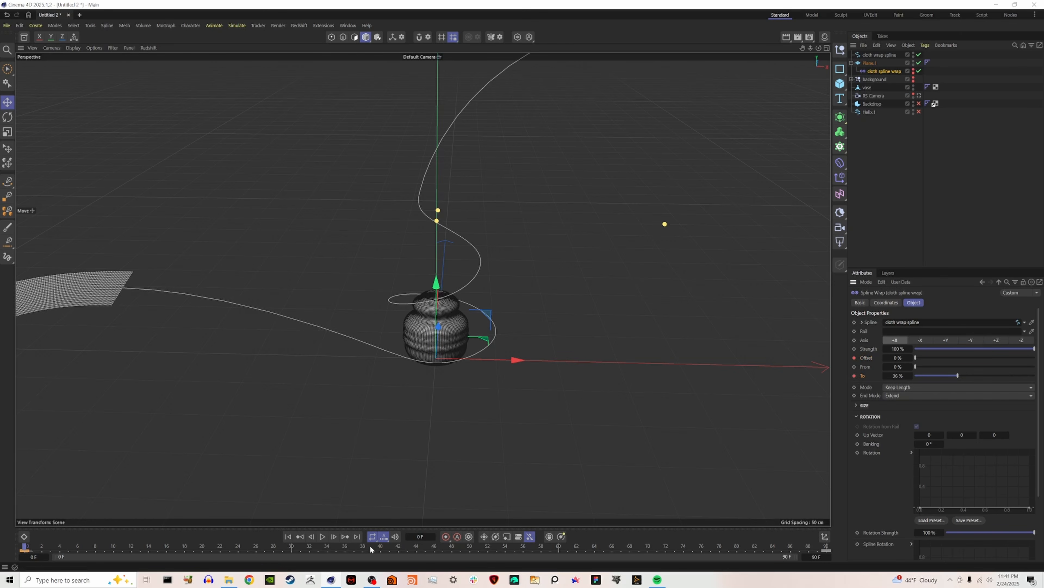
click(291, 547)
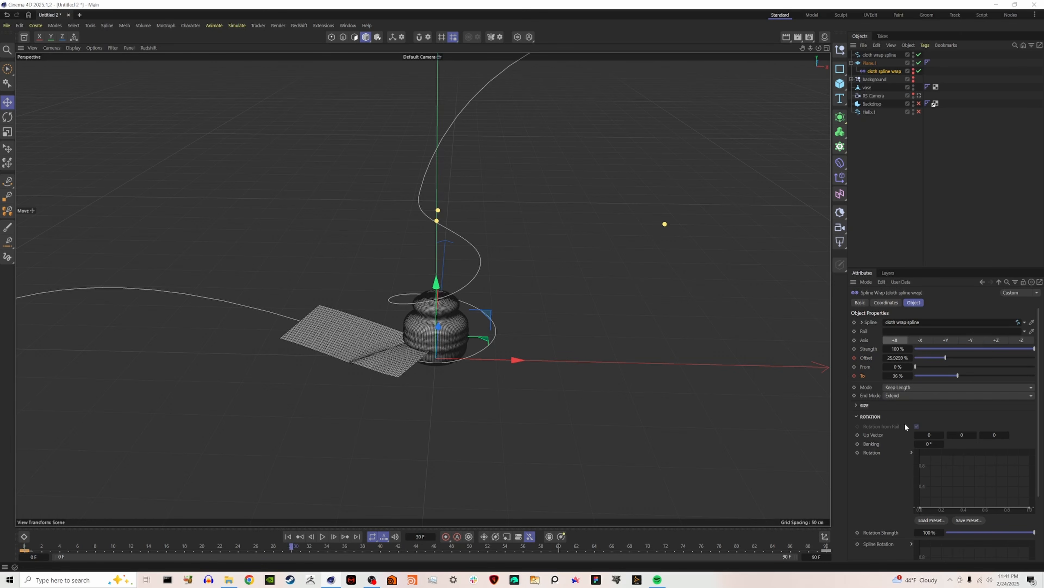
drag(968, 376, 1037, 376)
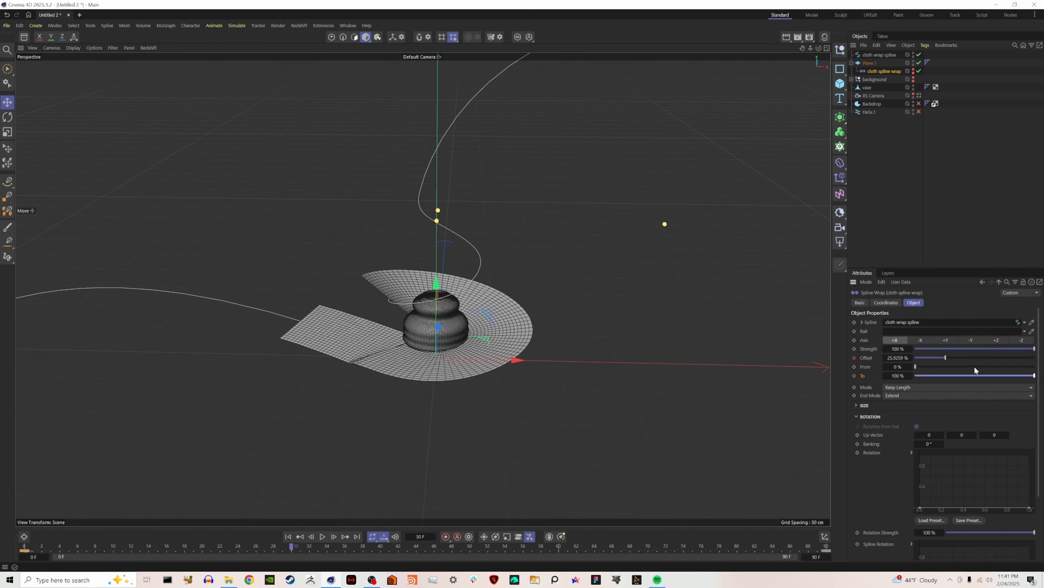
click(855, 375)
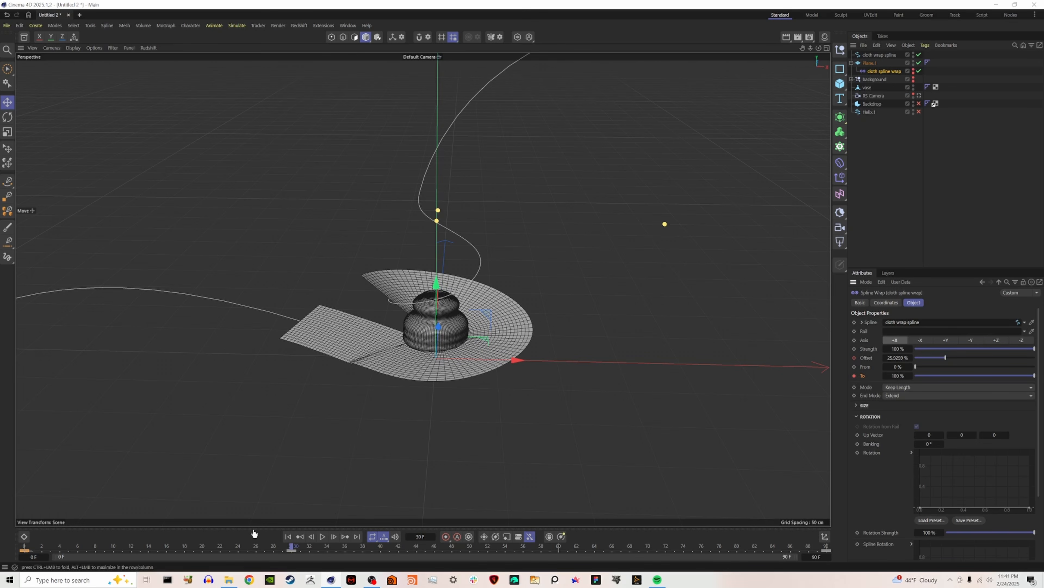
Play the animation to check the cloth's path around the vase, and set the cloth spline wrap's banking to 90°.
click(287, 536)
click(322, 536)
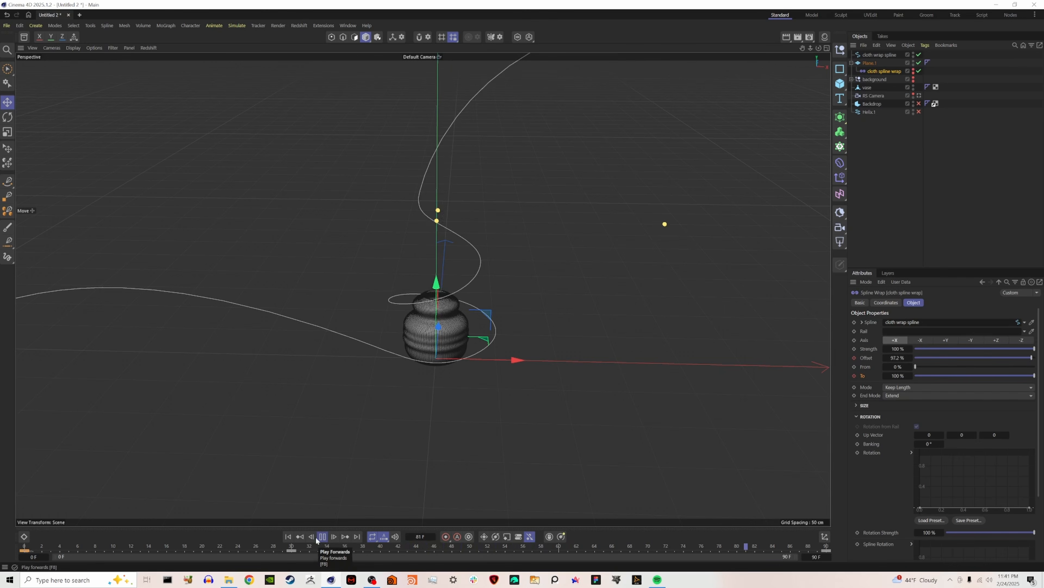
click(322, 536)
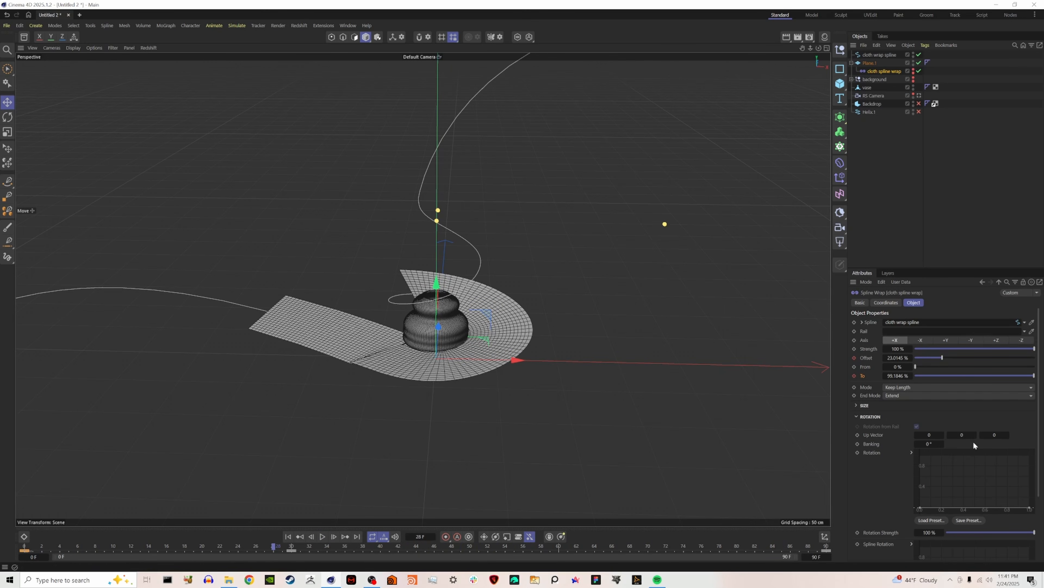
mouse_move(927, 444)
mouse_down()
mouse_move(967, 445)
mouse_move(925, 444)
mouse_up()
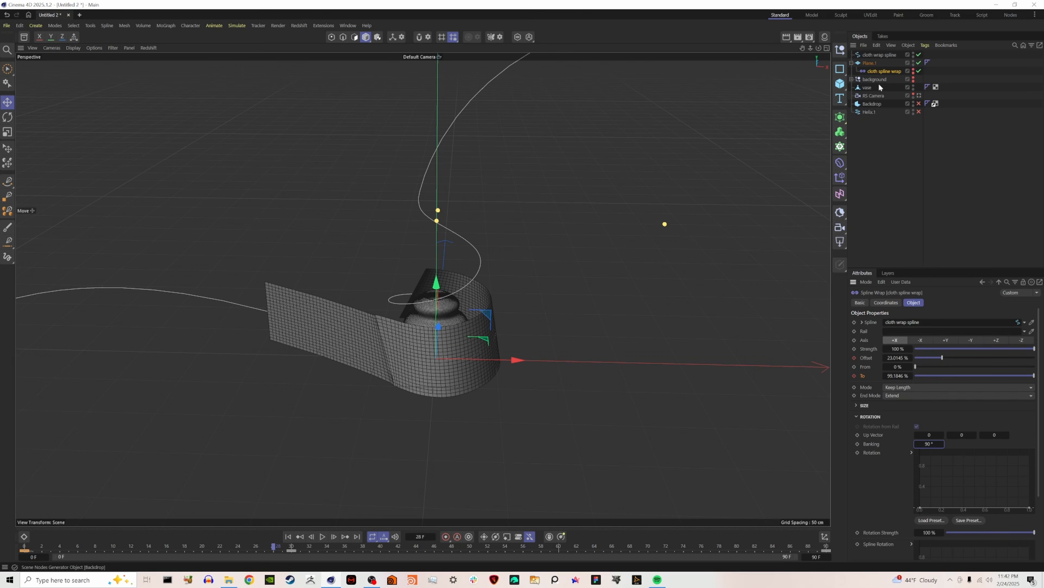
Play the animation from the start to check Plane.1's motion around the vase, and return to frame 0.
click(871, 63)
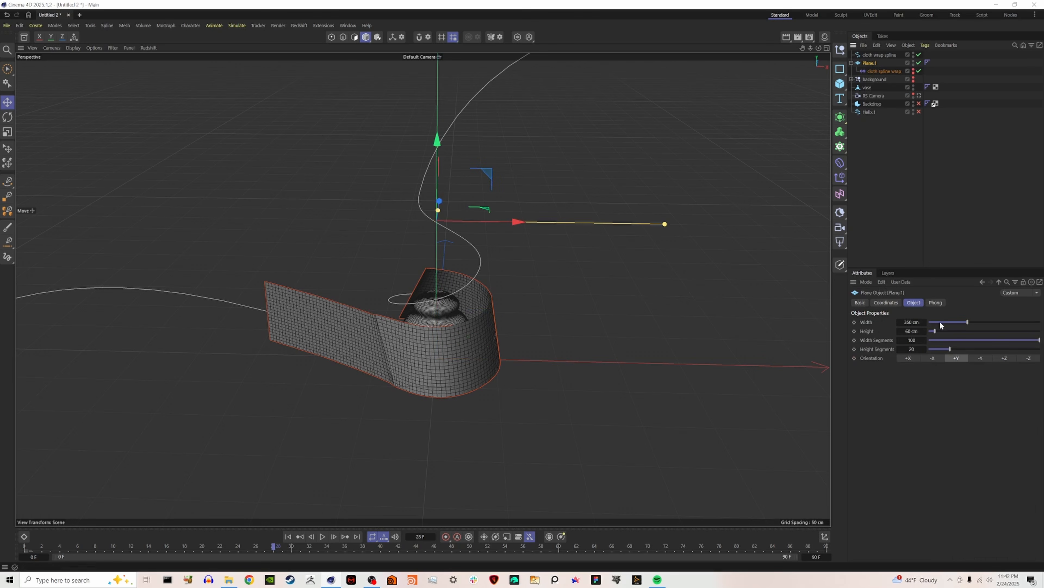
click(288, 536)
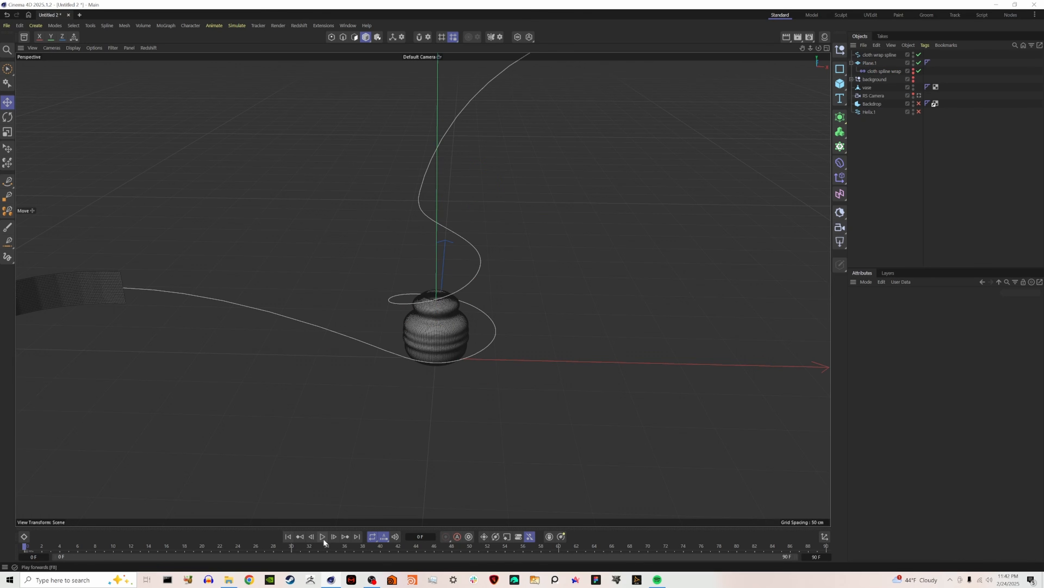
click(323, 539)
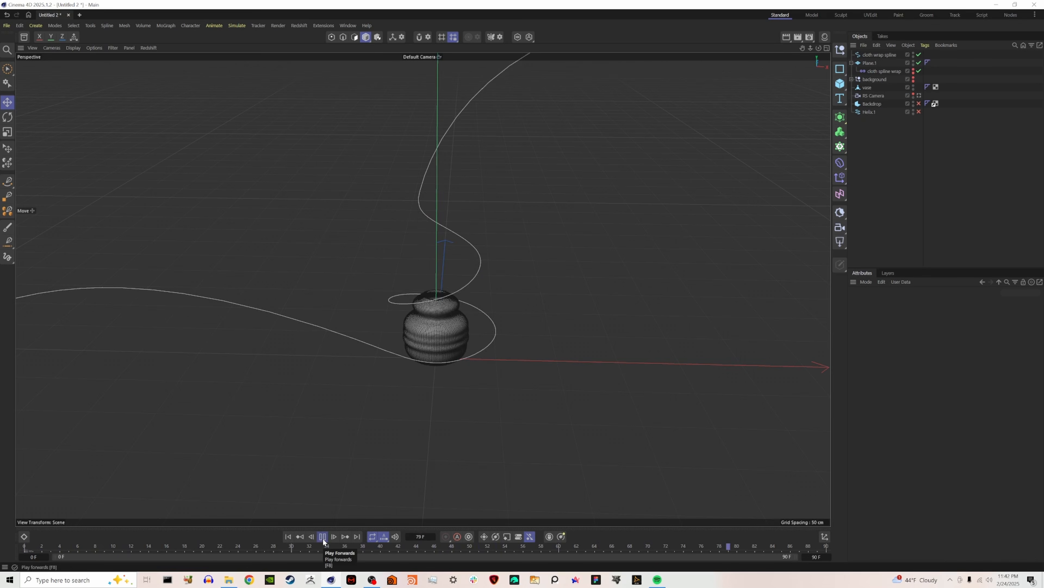
click(289, 537)
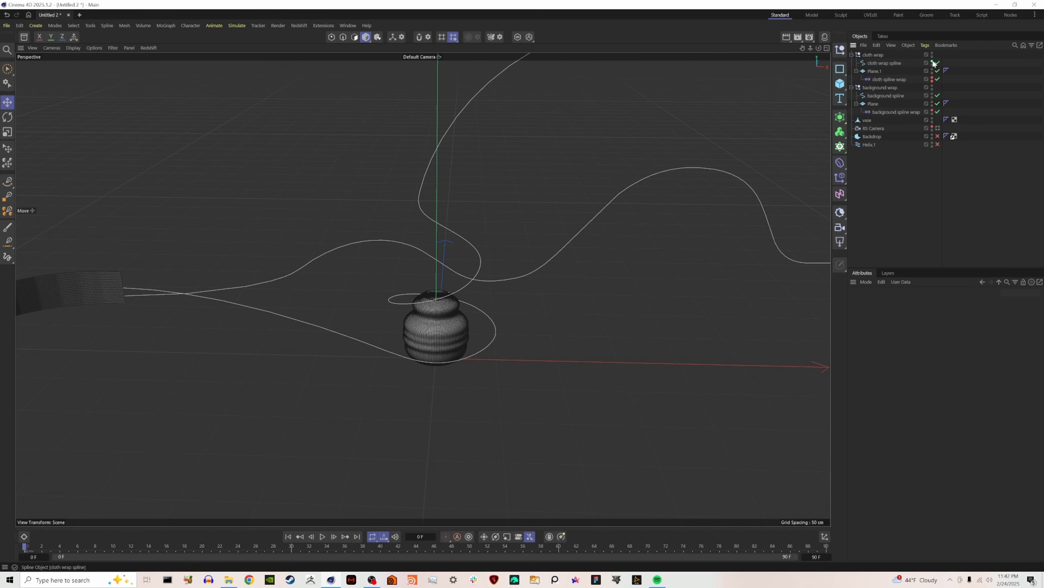
Hide the cloth wrap spline and background spline, enable the Backdrop, and switch the viewport to Gouraud shading without lines.
click(932, 62)
click(933, 96)
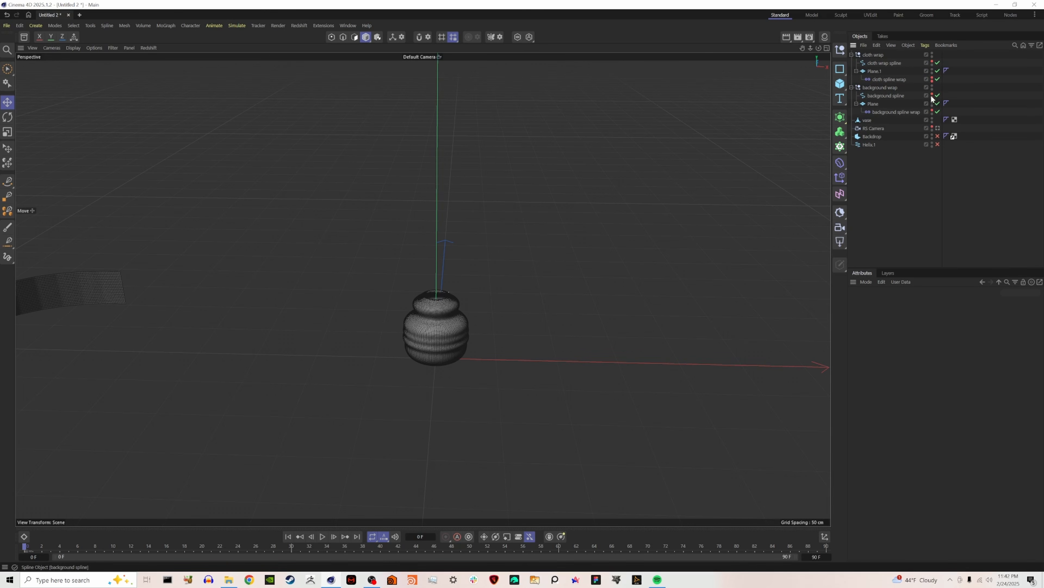
click(938, 136)
key(n)
key(a)
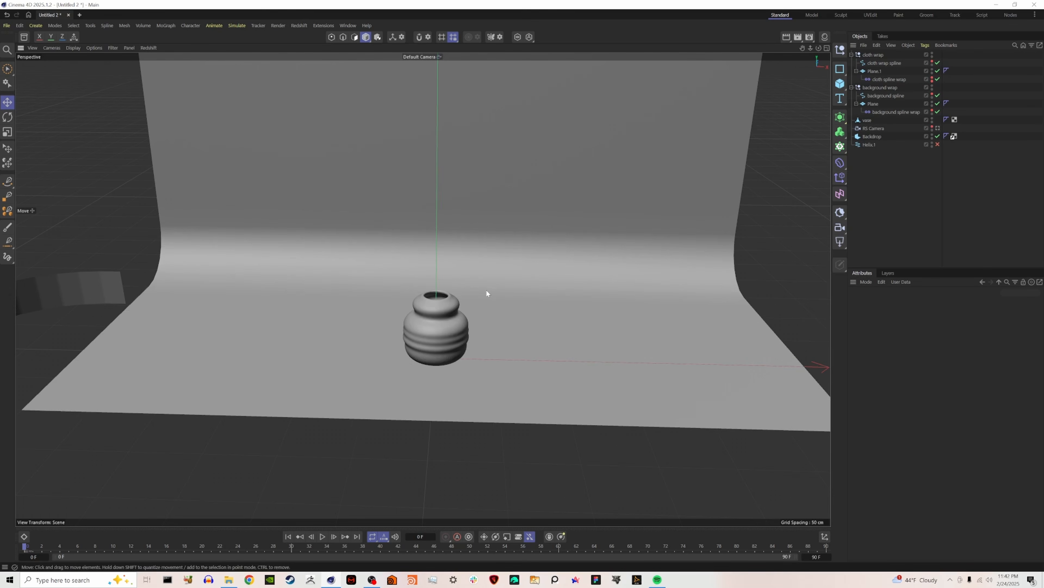
Add a Collider simulation tag to the vase.
click(868, 120)
right_click(870, 121)
mouse_move(913, 238)
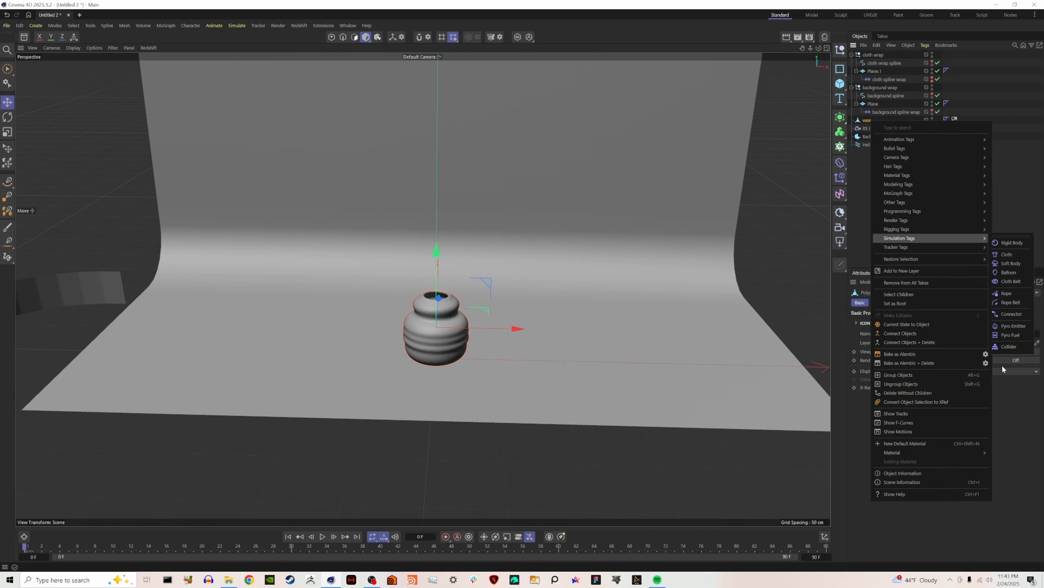
click(1008, 347)
drag(937, 339, 907, 349)
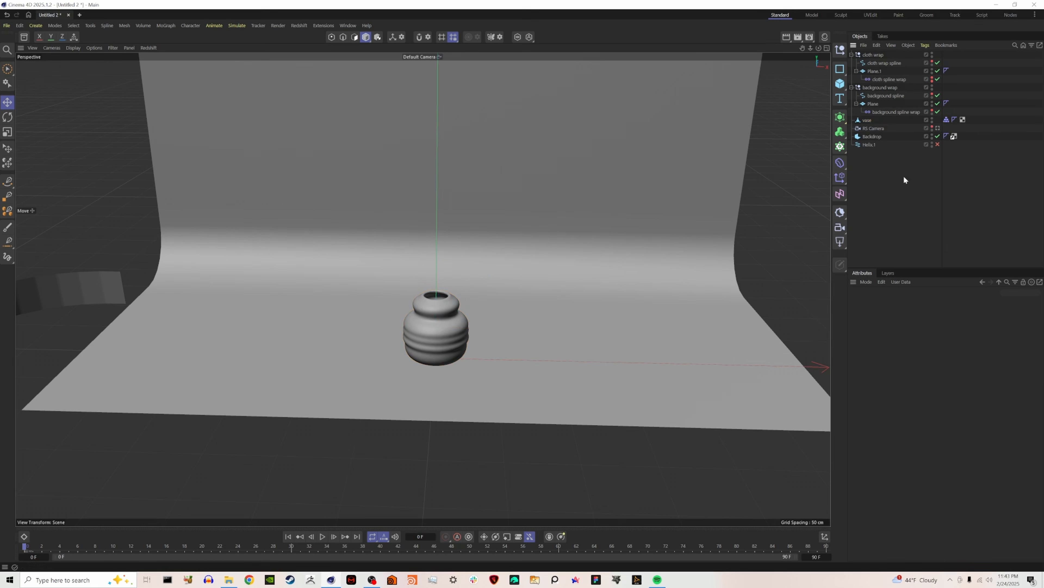
Add Cloth simulation tags to Plane and Plane.1.
click(869, 104)
click(874, 70)
right_click(874, 71)
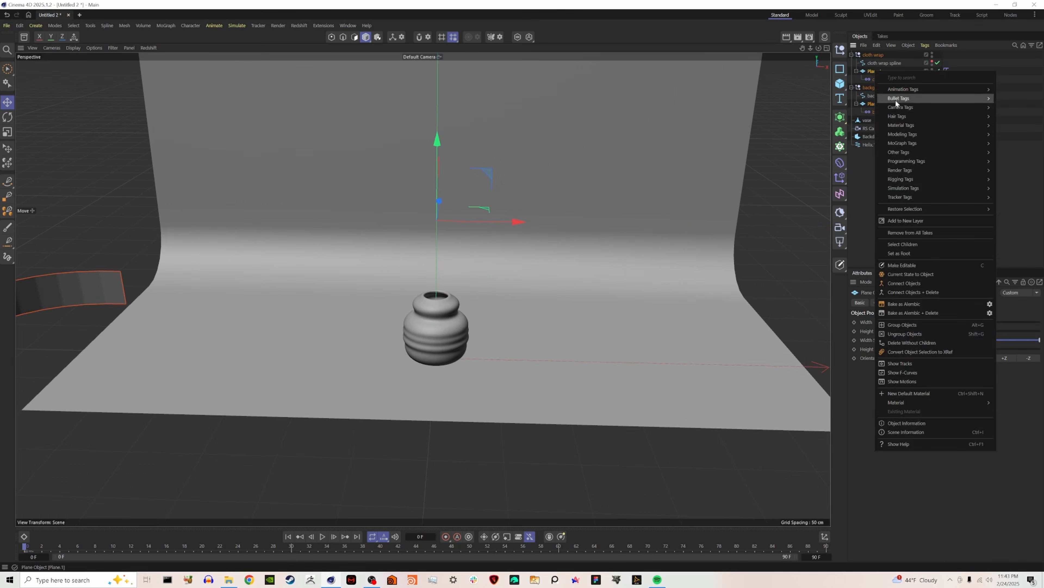
mouse_move(924, 191)
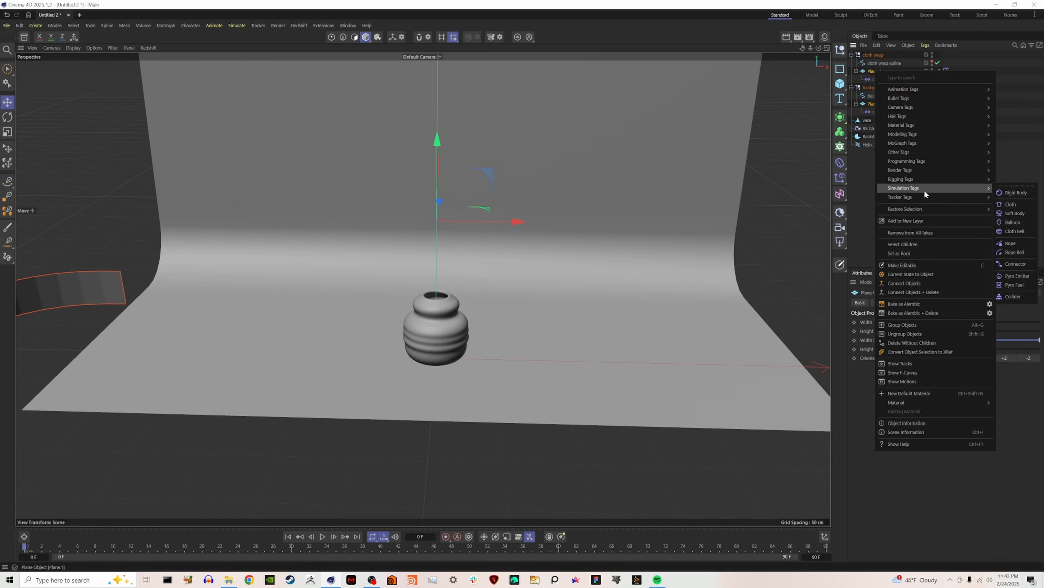
click(1011, 203)
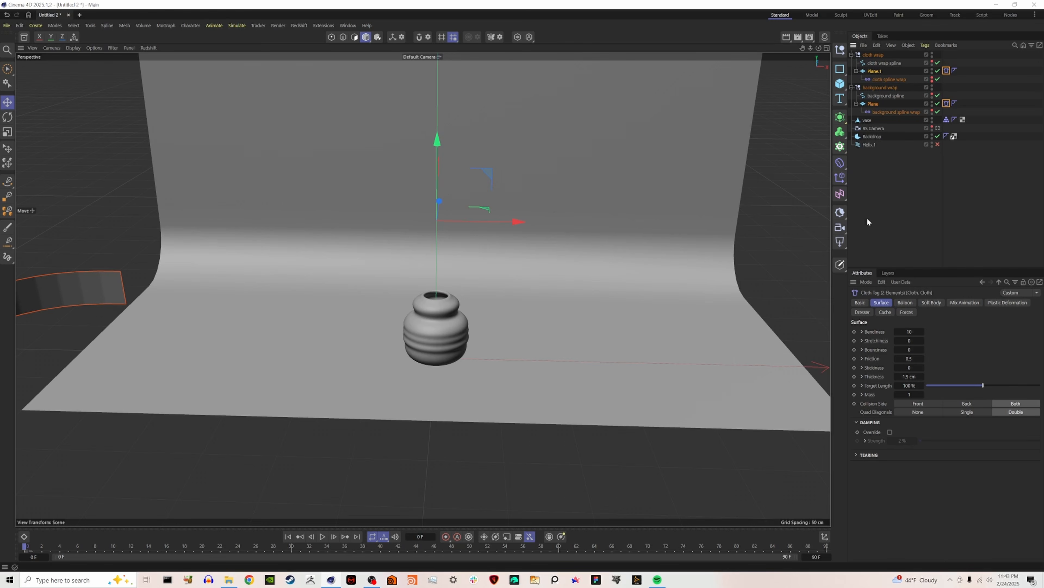
Set the gravity to 0 in the project's simulation scene settings.
click(881, 227)
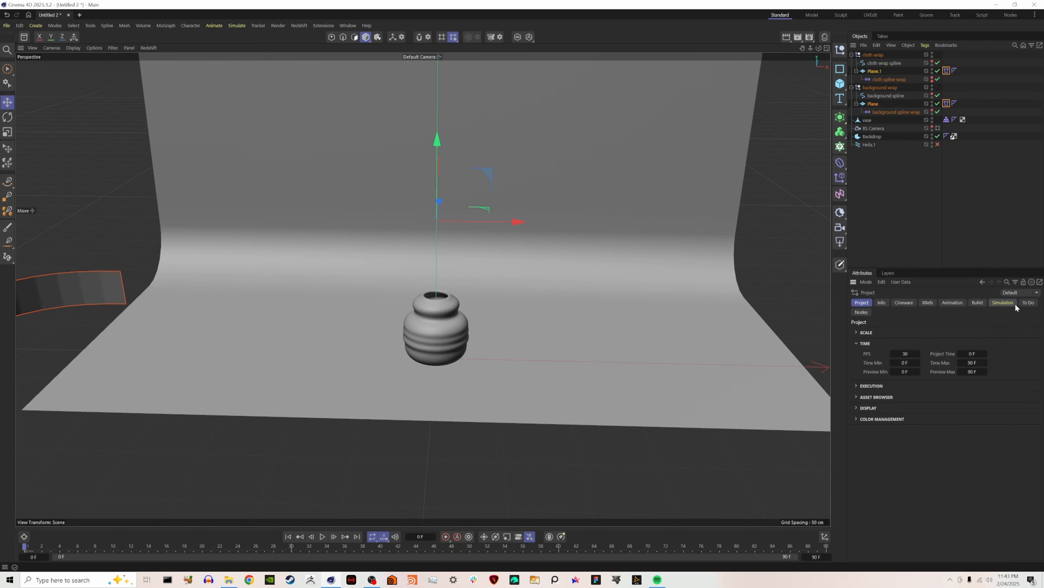
click(999, 304)
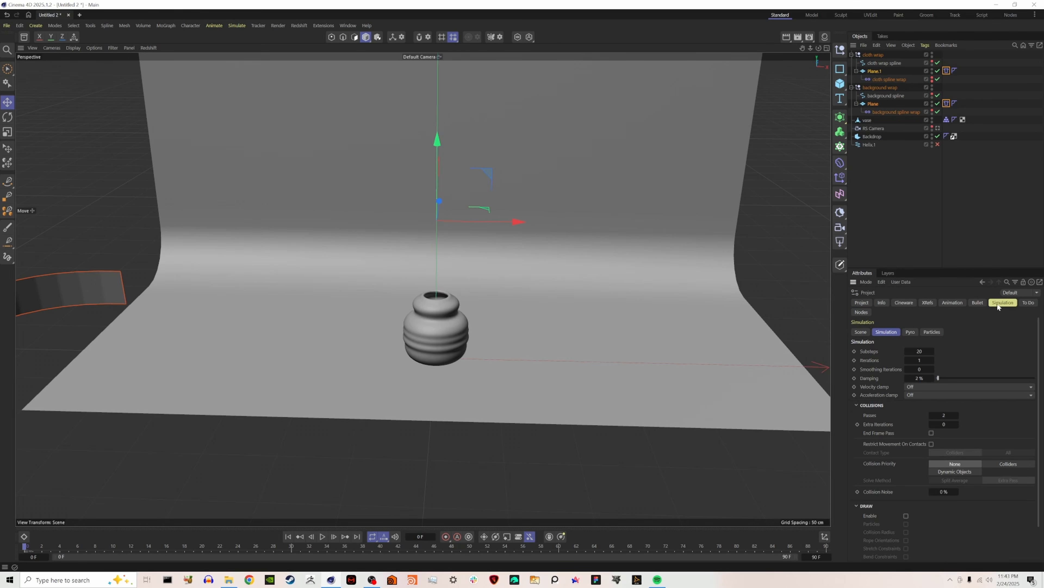
click(860, 332)
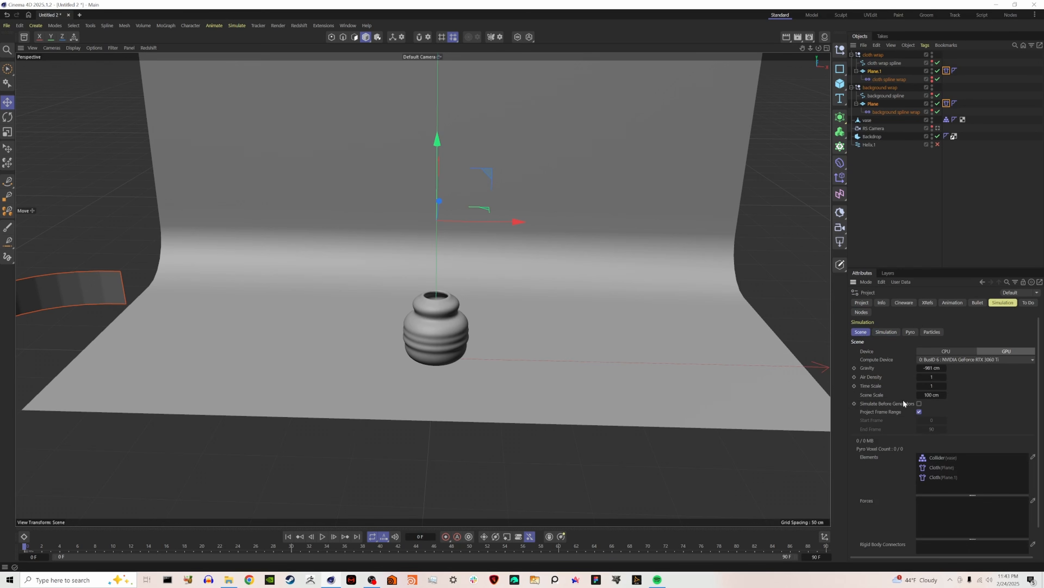
click(928, 367)
text(0)
key(Return)
click(912, 165)
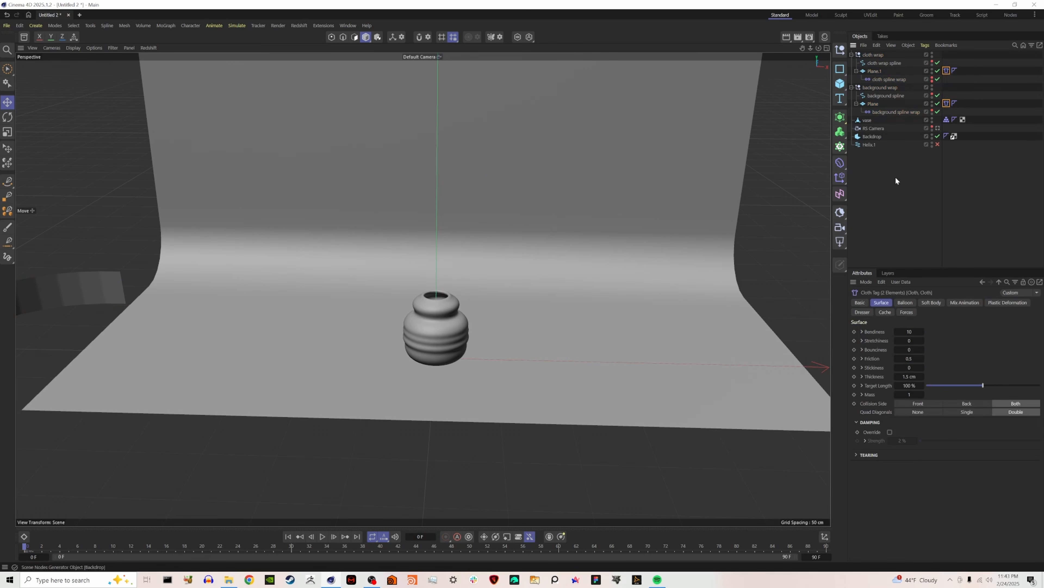
Play the cloth simulation to check how both planes behave without gravity, and return to frame 0.
click(323, 536)
scroll(291, 441, down, 10)
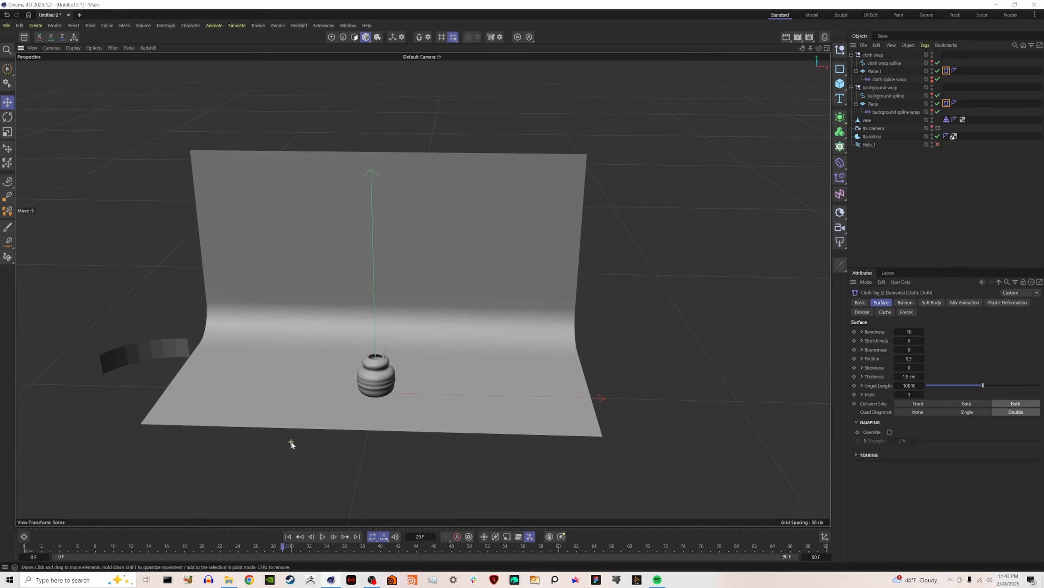
scroll(290, 443, down, 3)
scroll(304, 441, up, 4)
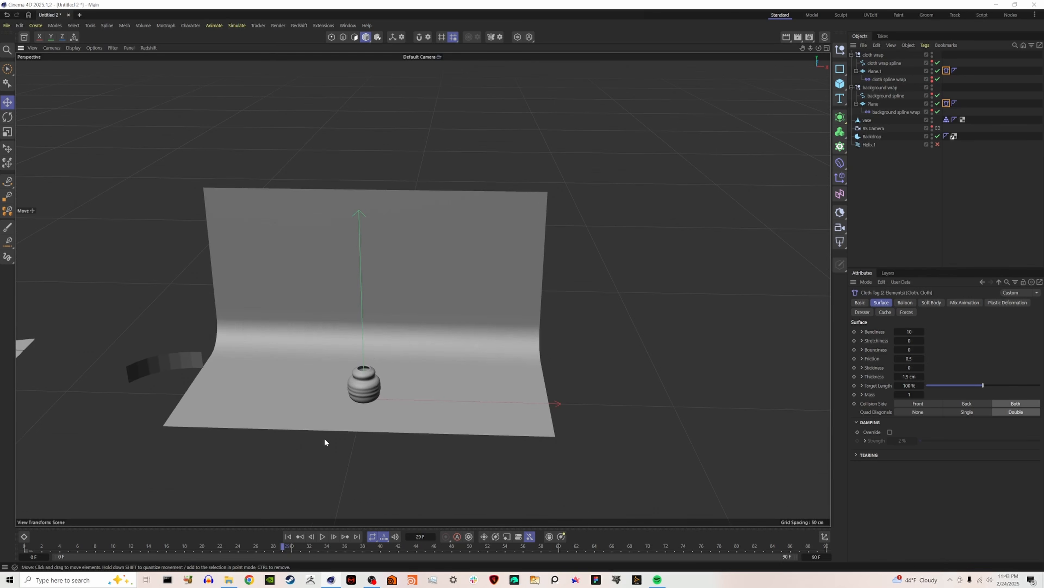
click(288, 536)
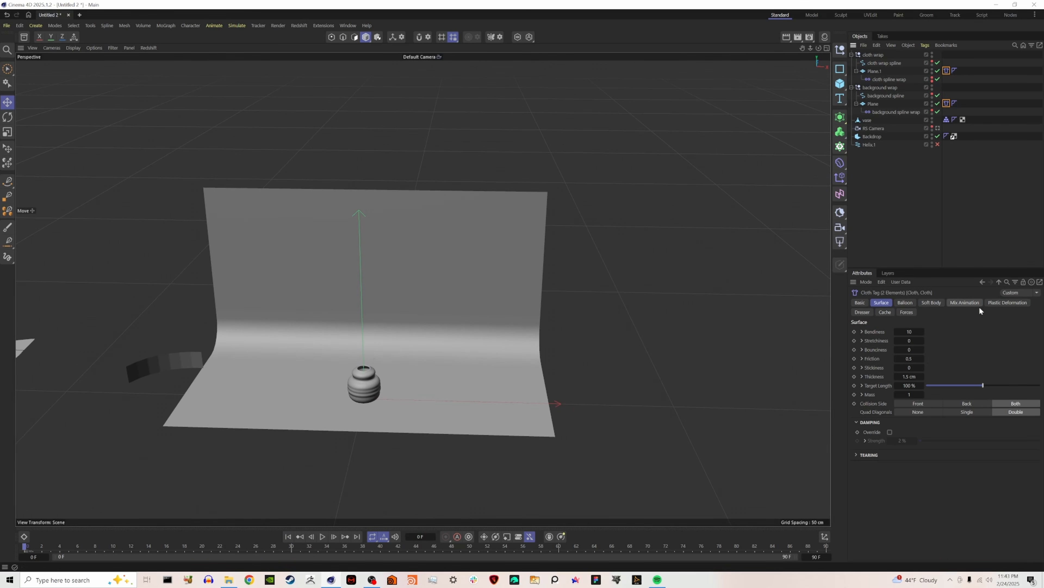
Enable mix animation with pins at 20 % influence on both Cloth tags, and preview the simulation.
click(968, 304)
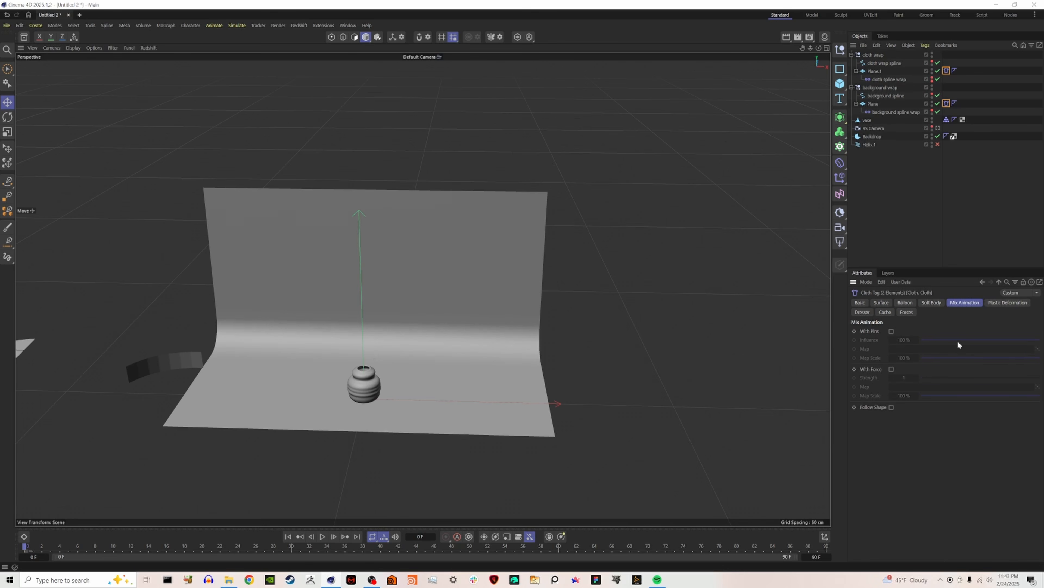
click(891, 331)
click(905, 339)
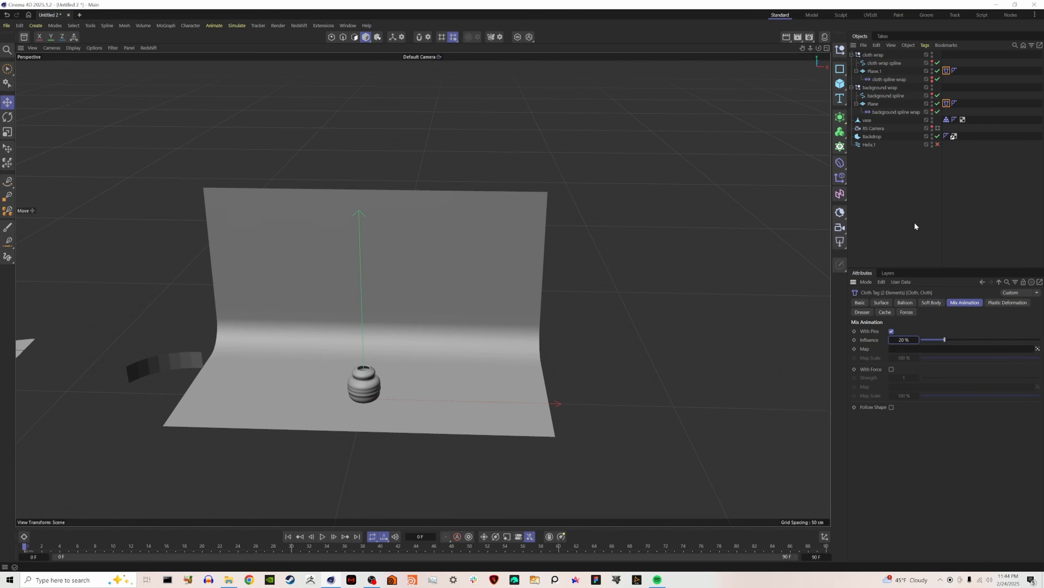
click(323, 536)
click(287, 536)
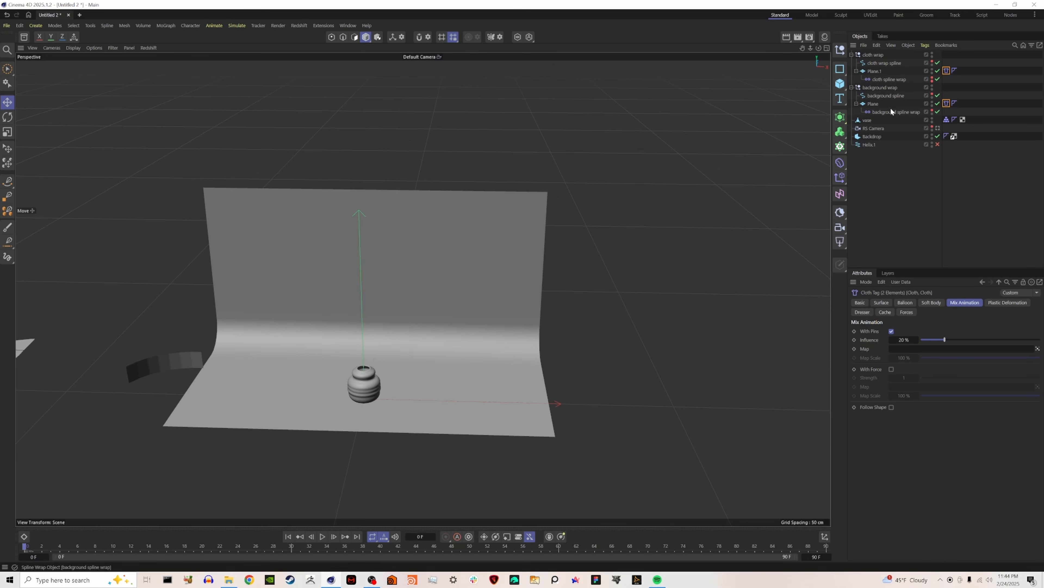
Set the cloth spline wrap's keyframes on frame 0 to linear interpolation.
click(888, 79)
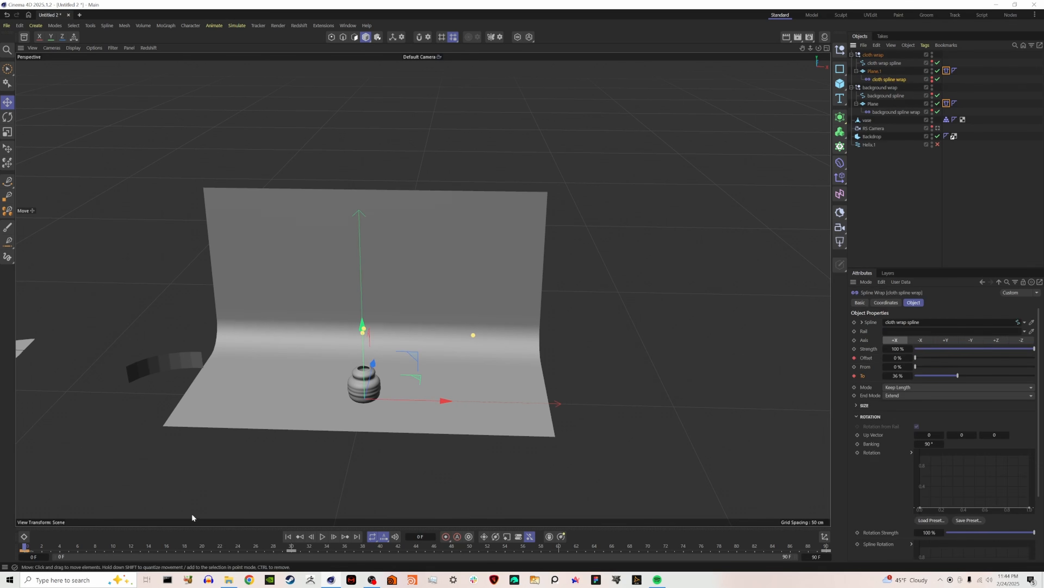
right_click(25, 550)
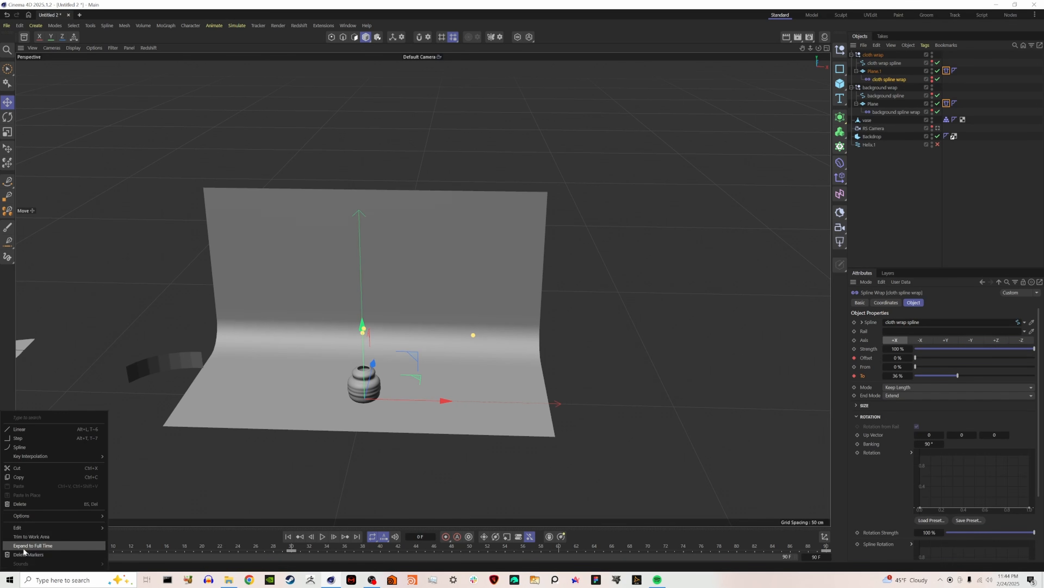
click(59, 429)
Set the cloth spline wrap's To keyframe on frame 0 to 51 % and move its frame 30 keyframe to frame 50.
click(322, 538)
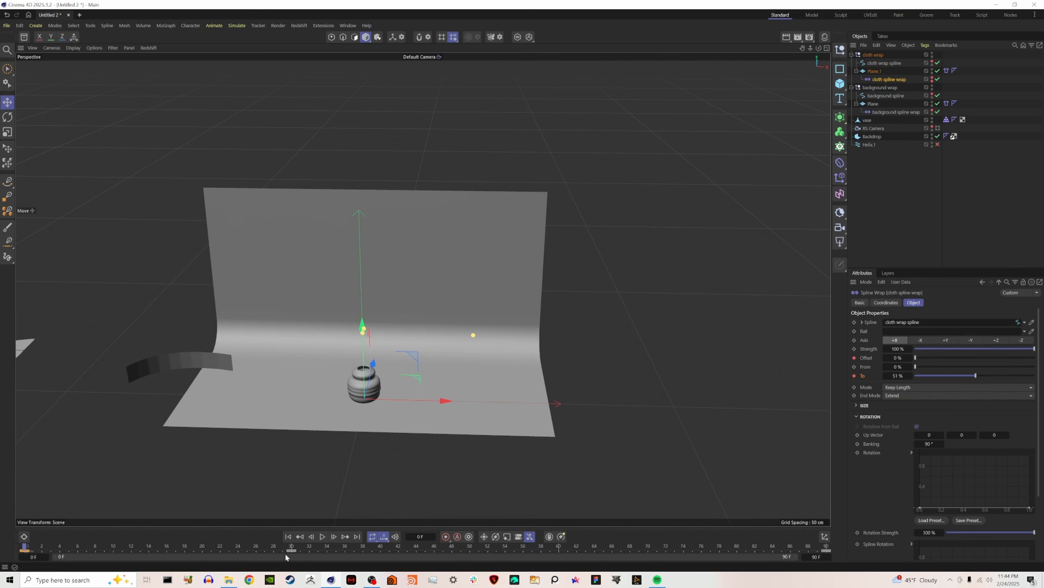
click(292, 551)
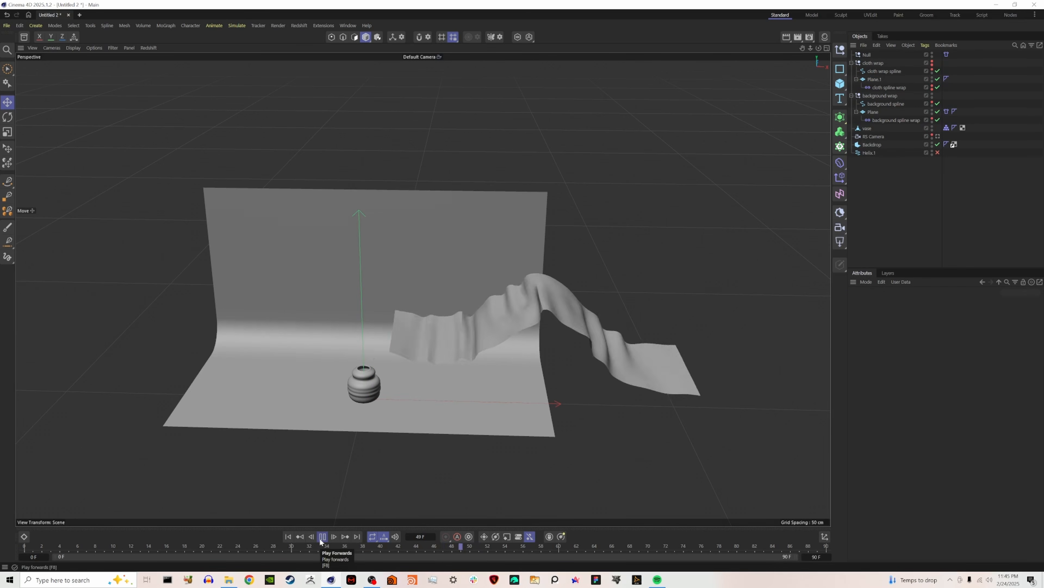
Return to frame 0 and extend the timeline to 200 frames.
click(289, 536)
text(200)
key(Return)
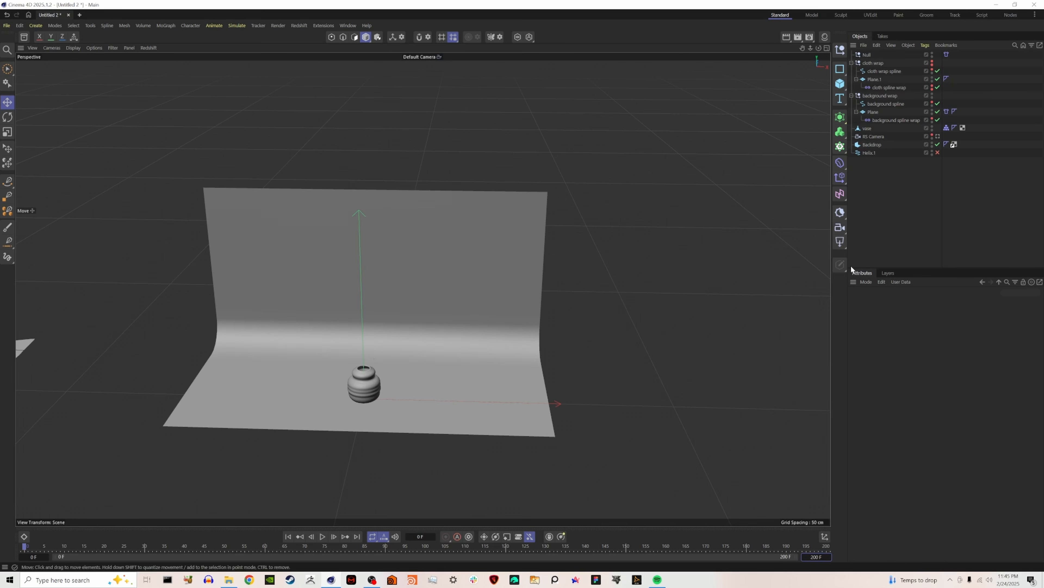
Move the background spline wrap's last offset keyframe from frame 90 to frame 150.
click(881, 120)
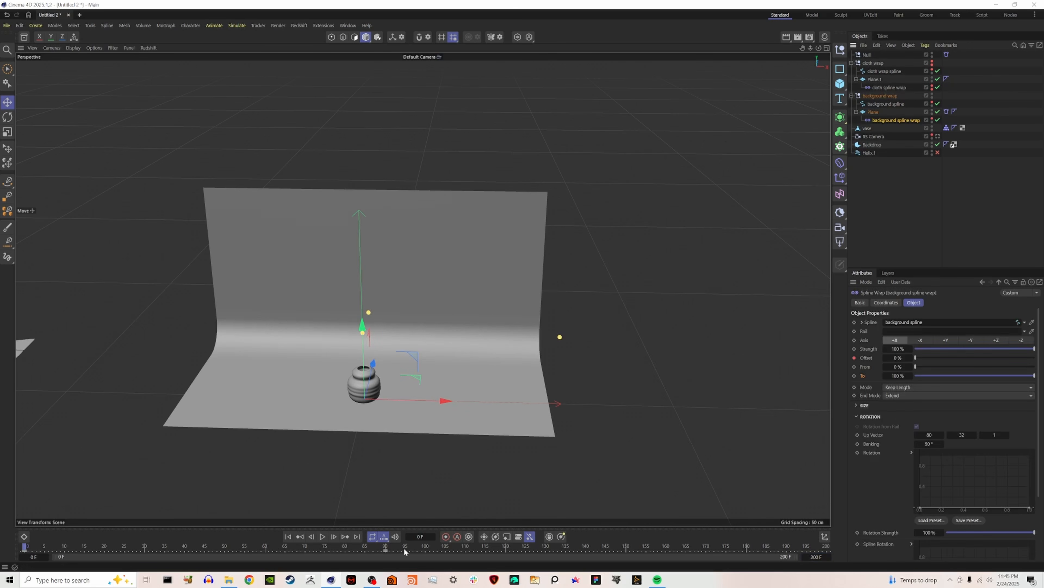
click(377, 550)
click(386, 550)
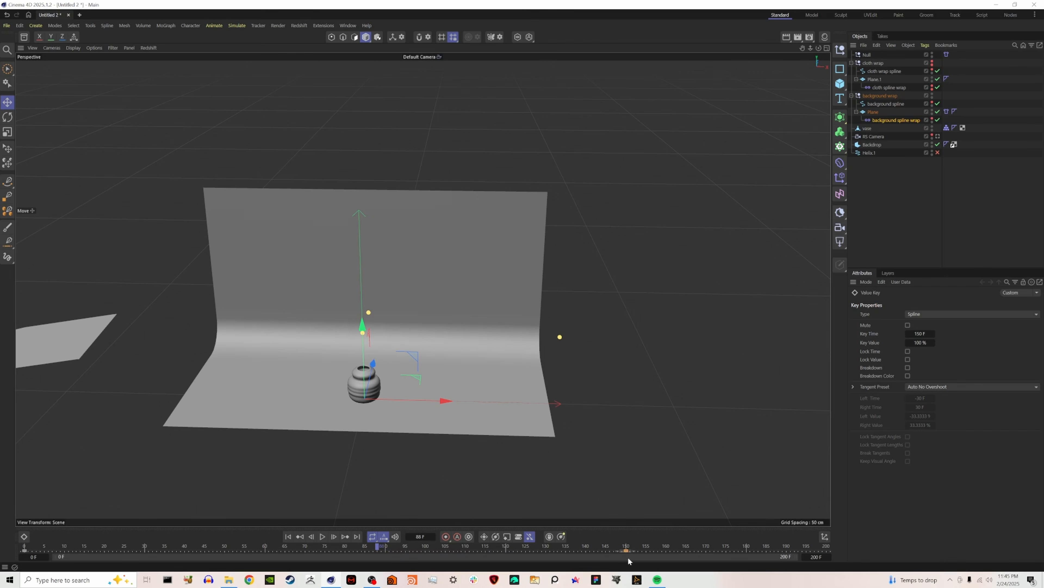
Move the cloth spline wrap's last offset keyframe from frame 90 to frame 150, and return to frame 0.
click(893, 87)
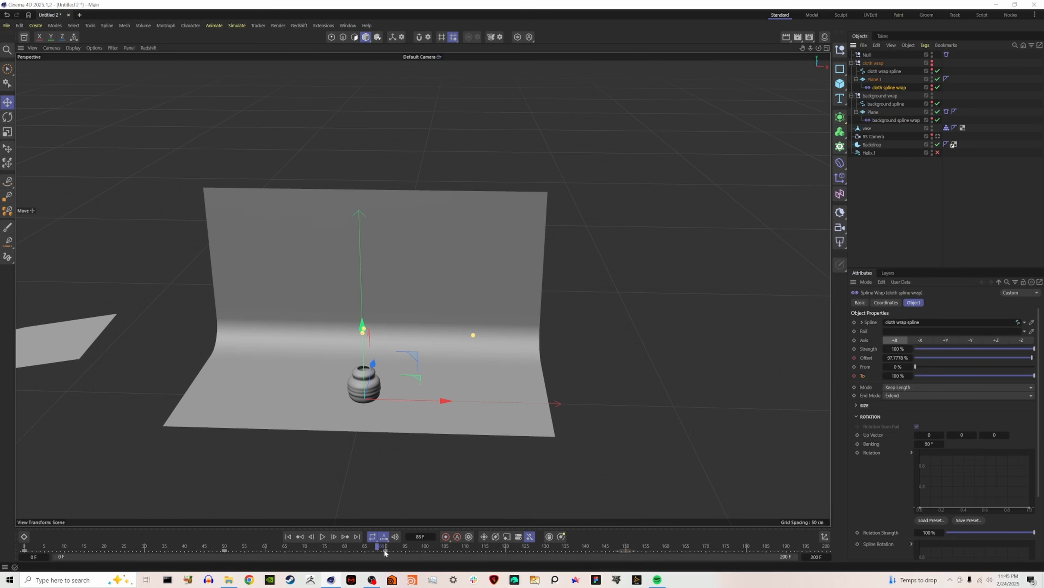
drag(385, 550, 413, 550)
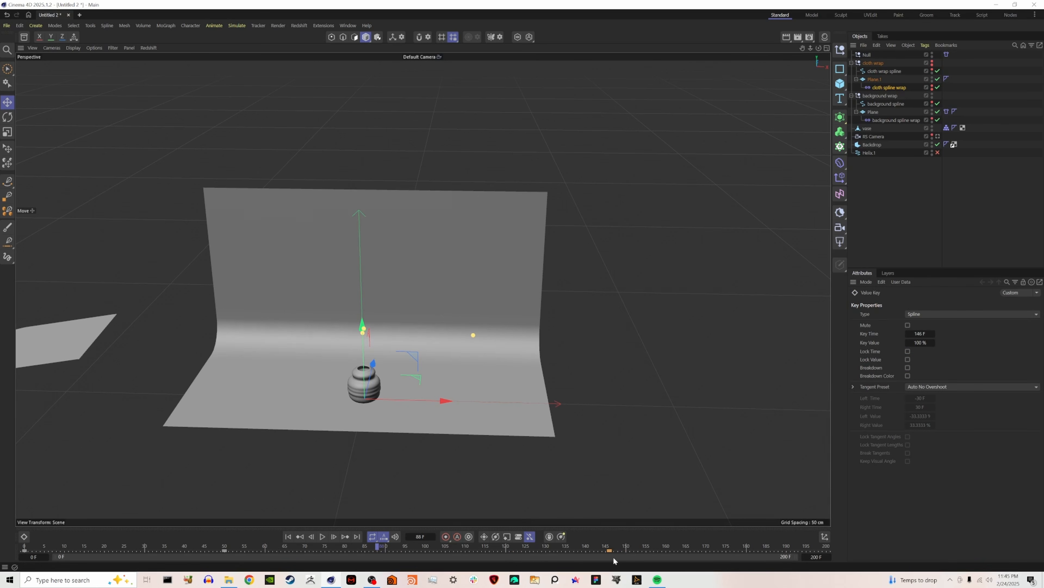
click(916, 222)
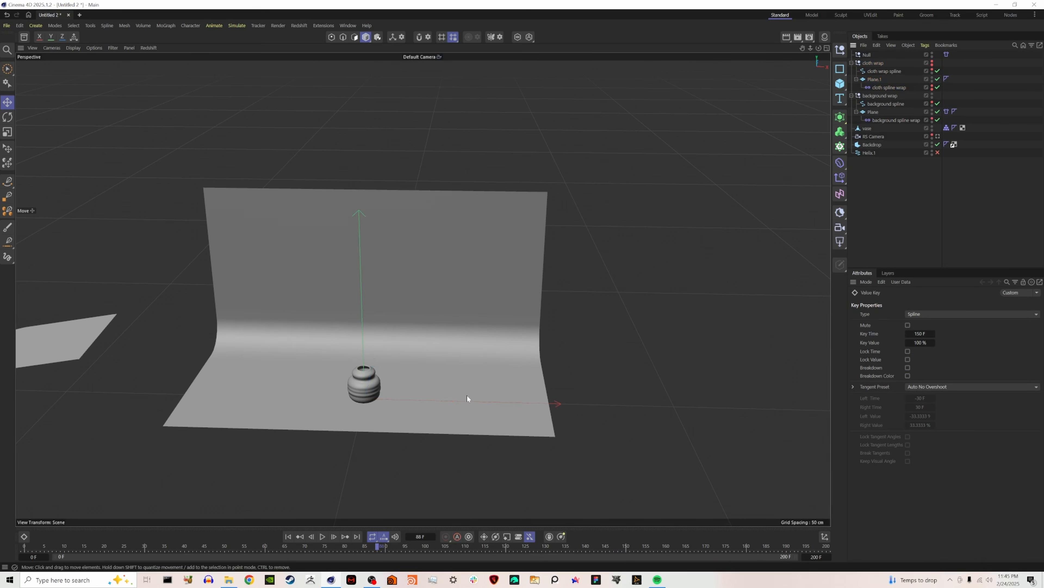
click(287, 537)
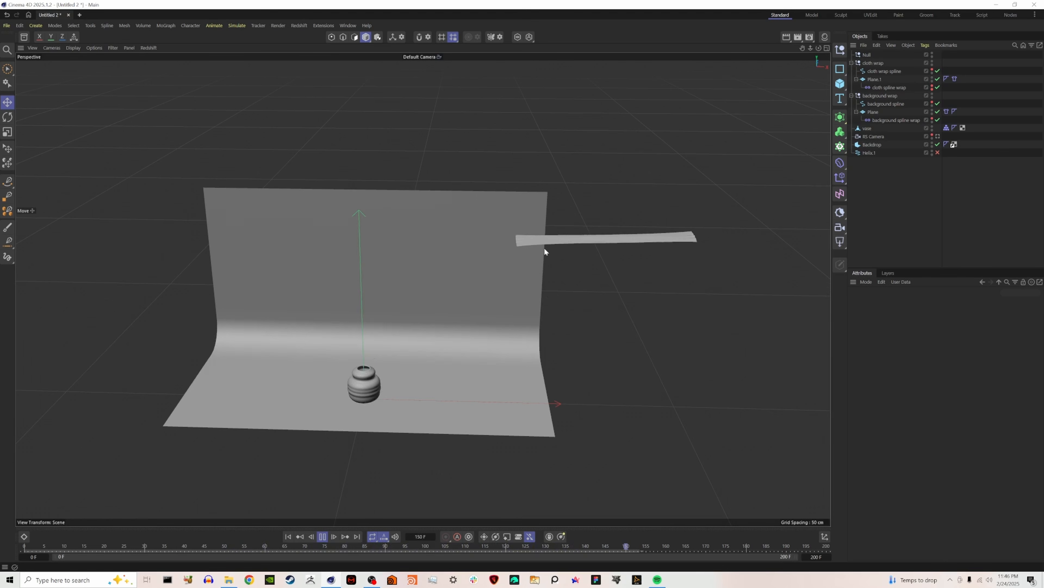
Keyframe the pin influence of Plane.1's Cloth tag at 20 % on frame 120 and 0 % on frame 150, and preview the simulation.
click(955, 78)
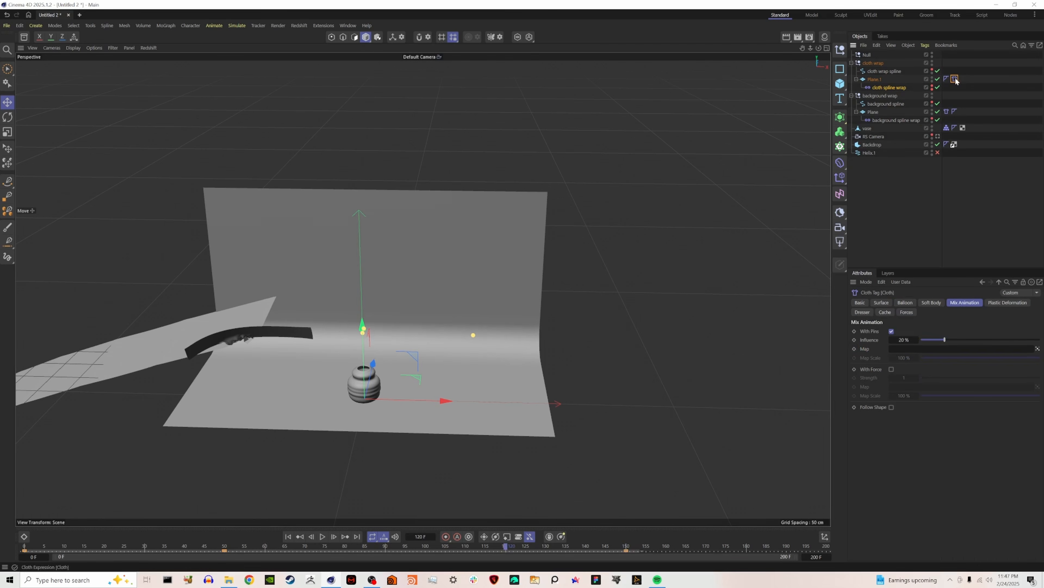
click(854, 339)
click(854, 340)
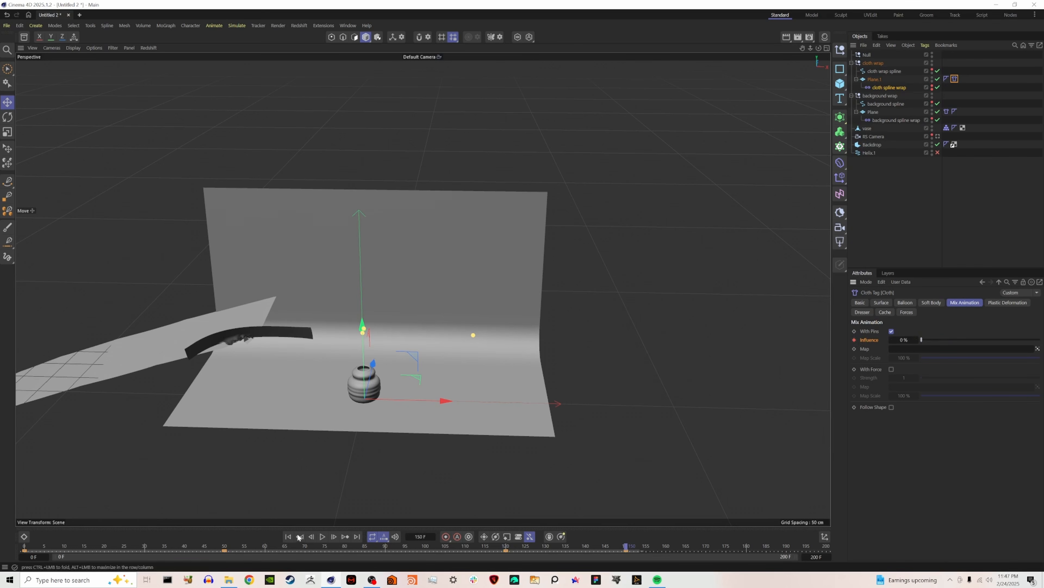
click(288, 537)
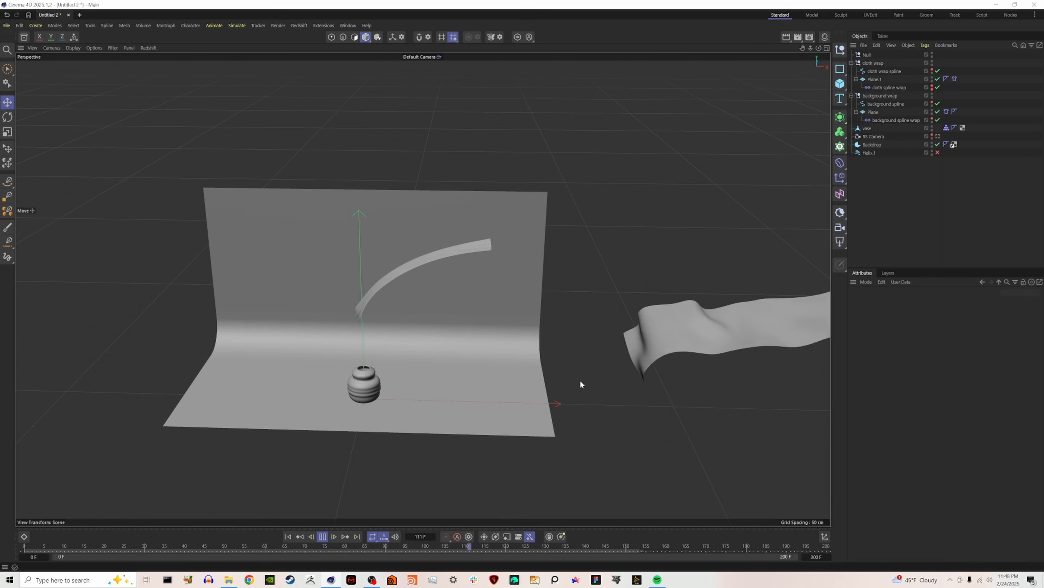
click(323, 536)
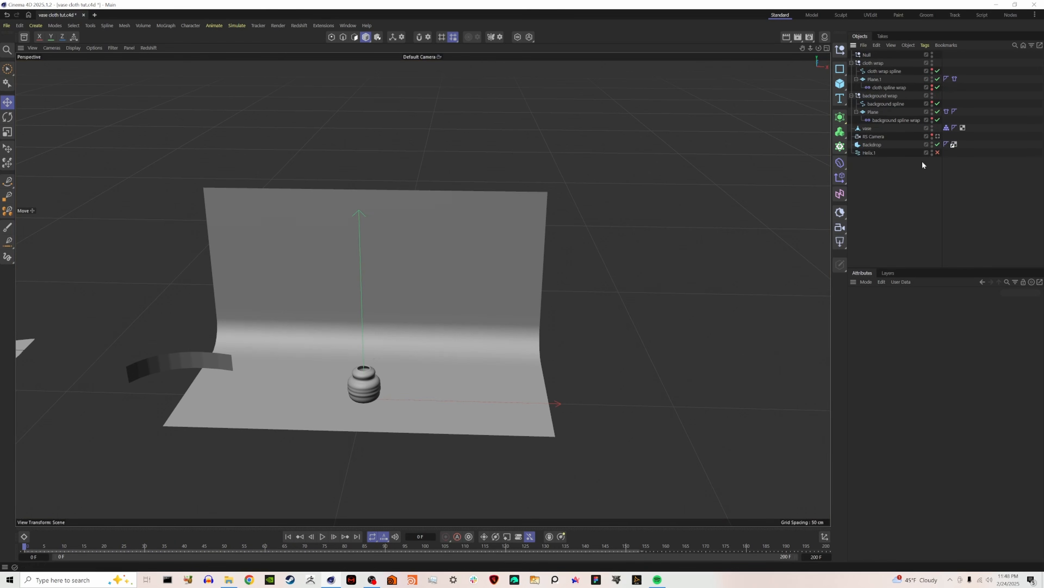
Look through the RS Camera and play the simulation from frame 0 to about frame 66.
click(938, 136)
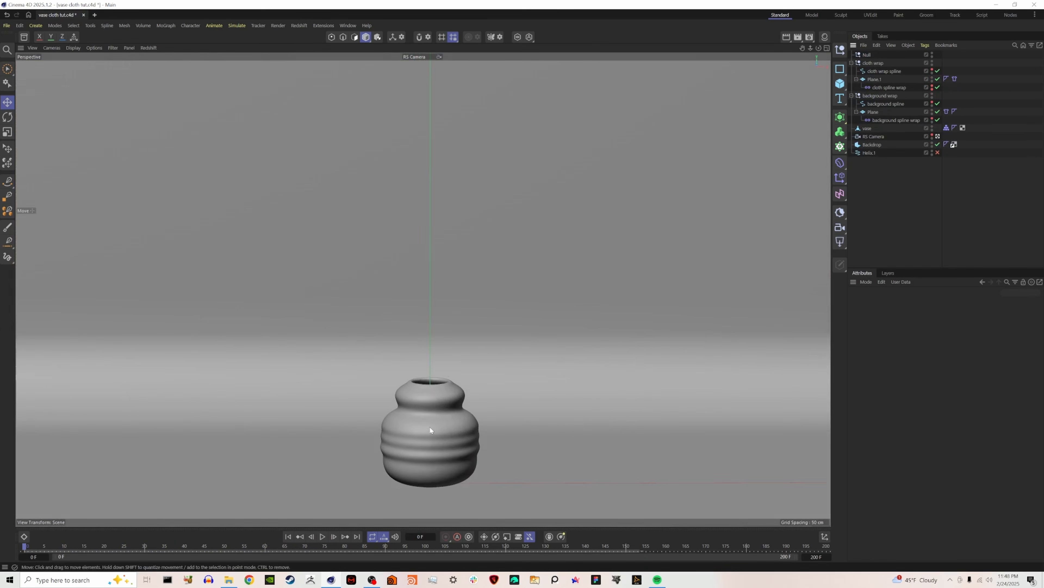
click(323, 537)
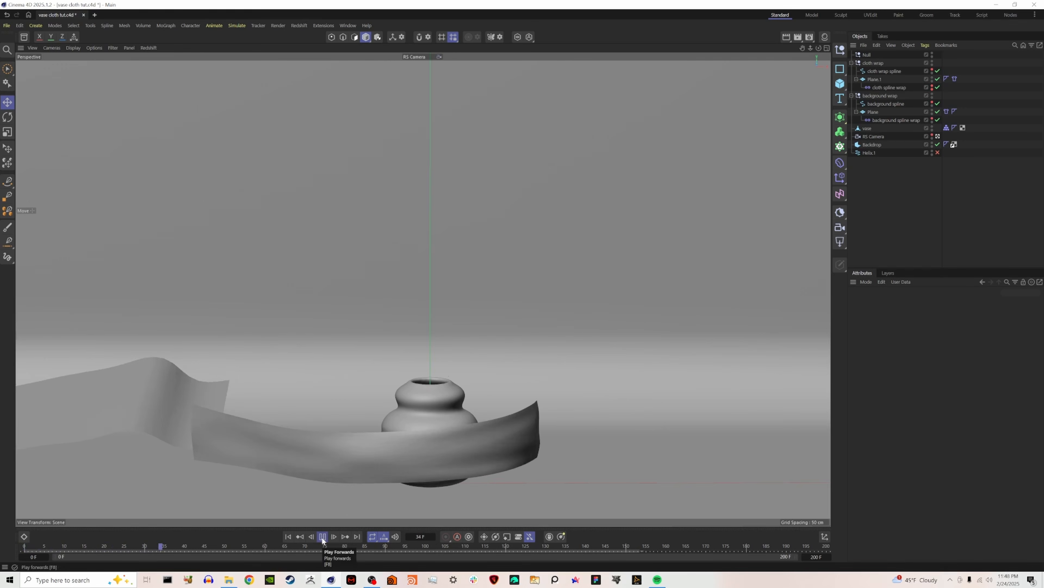
click(322, 536)
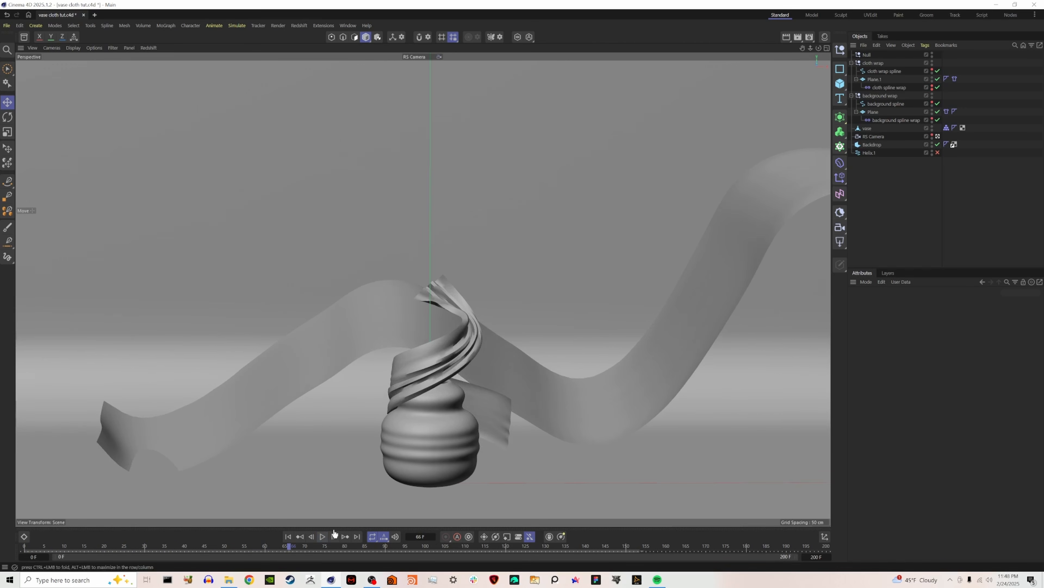
Set the RS Camera's focal length to 200 mm and frame the shot closely on the vase and its wrapping cloth.
click(873, 136)
drag(994, 347, 1042, 347)
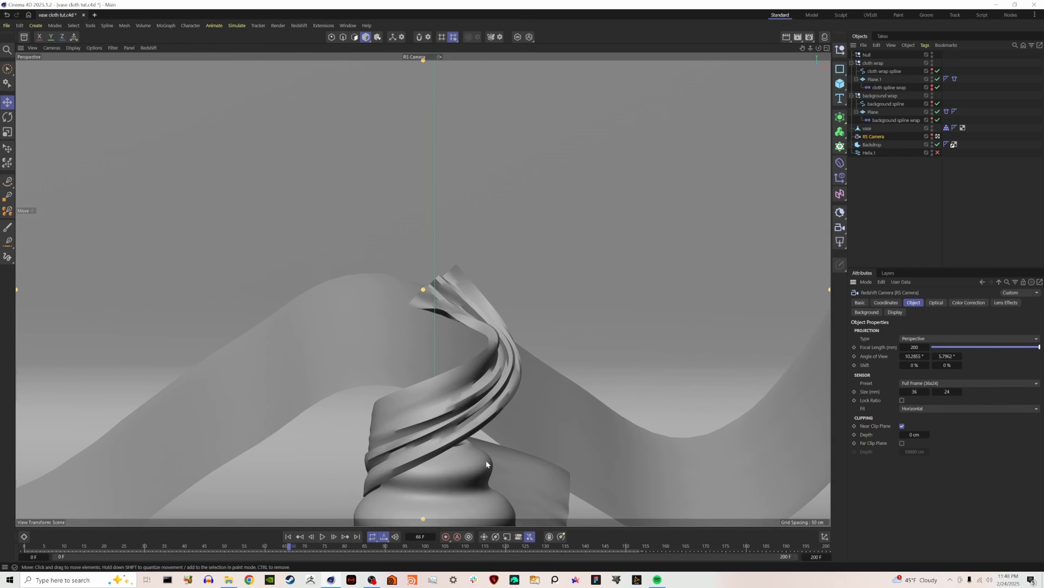
alt+middle_drag(485, 464, 423, 337)
alt+drag(423, 338, 364, 403)
scroll(375, 385, up, 6)
scroll(364, 401, down, 1)
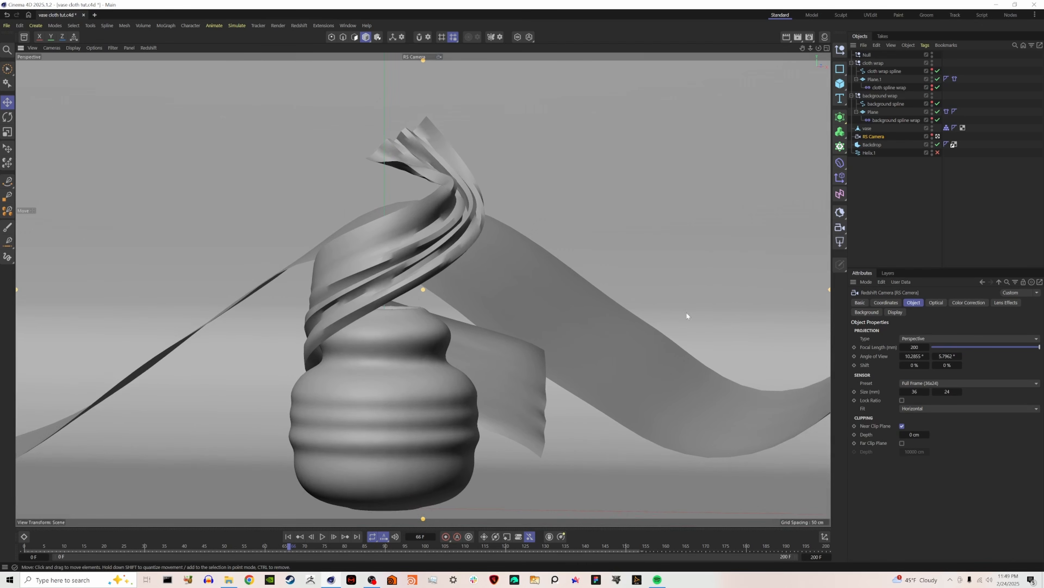
scroll(514, 344, down, 2)
click(594, 442)
scroll(538, 427, down, 5)
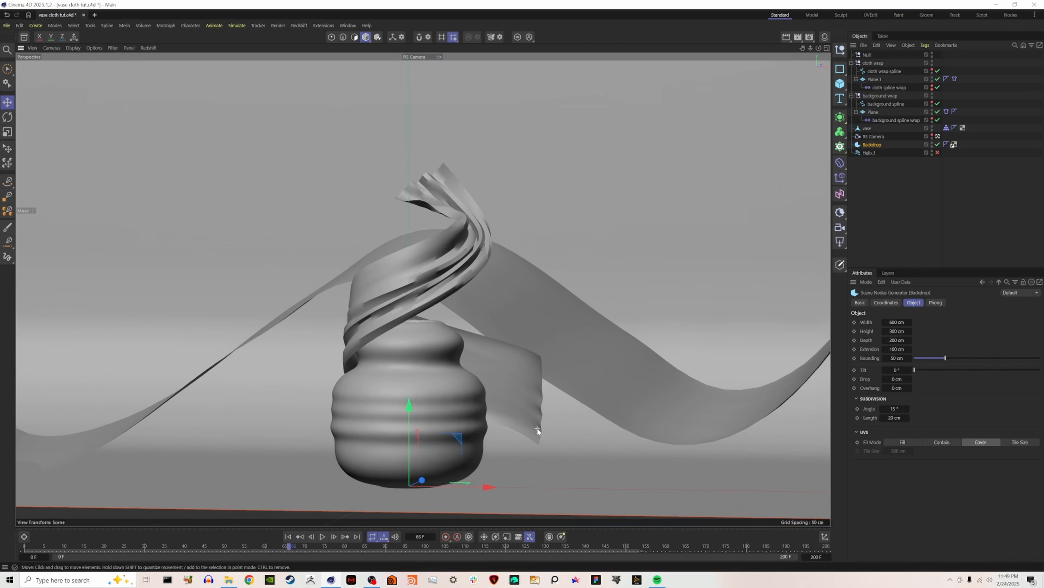
scroll(531, 416, up, 1)
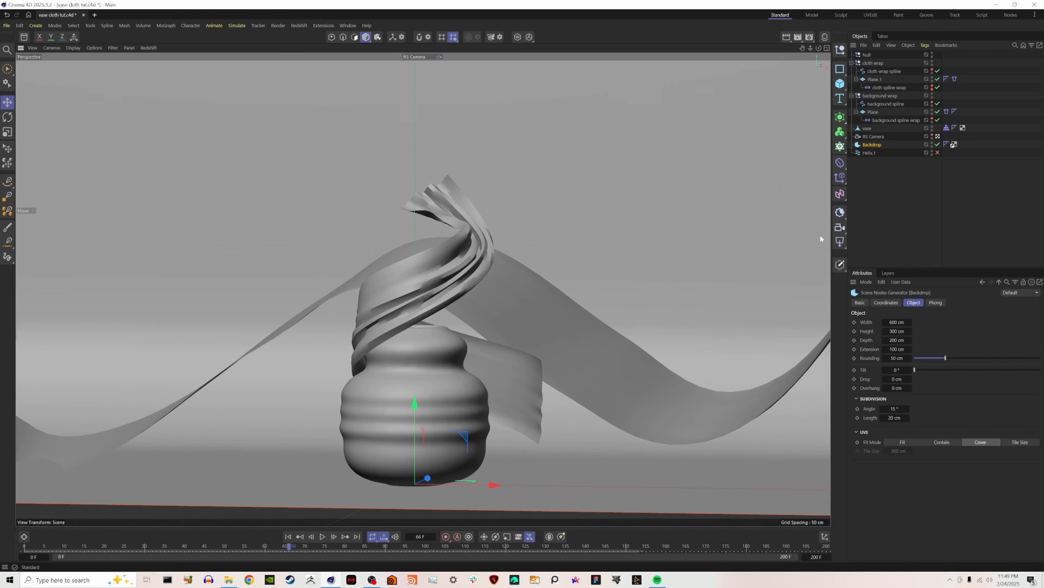
Add a cube, scale and move it into a pedestal directly beneath the vase, and lower the backdrop.
click(840, 84)
key(t)
drag(496, 485, 438, 484)
drag(428, 478, 419, 482)
key(e)
drag(414, 404, 415, 584)
click(655, 462)
click(884, 206)
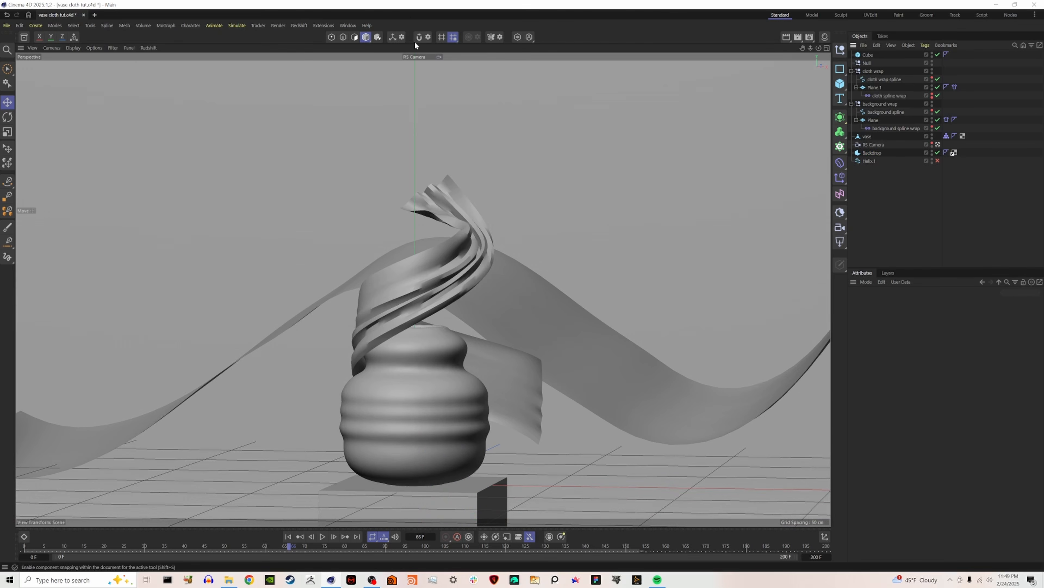
Change the render output to a narrower format and reframe the camera closer on the vase and pedestal.
click(442, 37)
alt+middle_drag(414, 396, 394, 342)
key(ctrl+b)
alt+drag(394, 342, 406, 297)
click(355, 457)
click(317, 407)
click(572, 164)
scroll(408, 307, up, 5)
Preview the cloth simulation from frame 0 through the reframed camera.
click(323, 538)
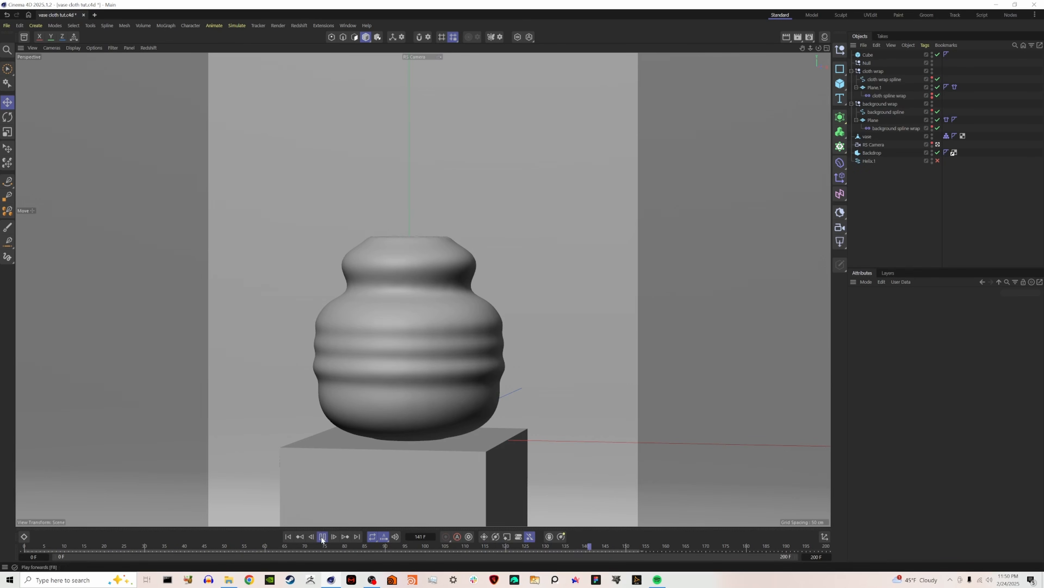
click(288, 537)
click(324, 537)
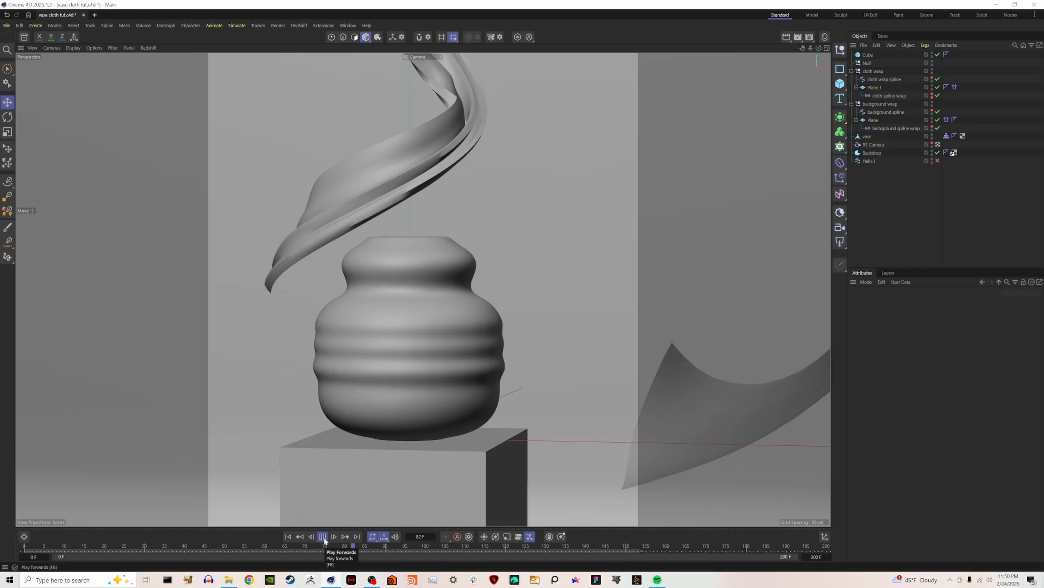
click(323, 537)
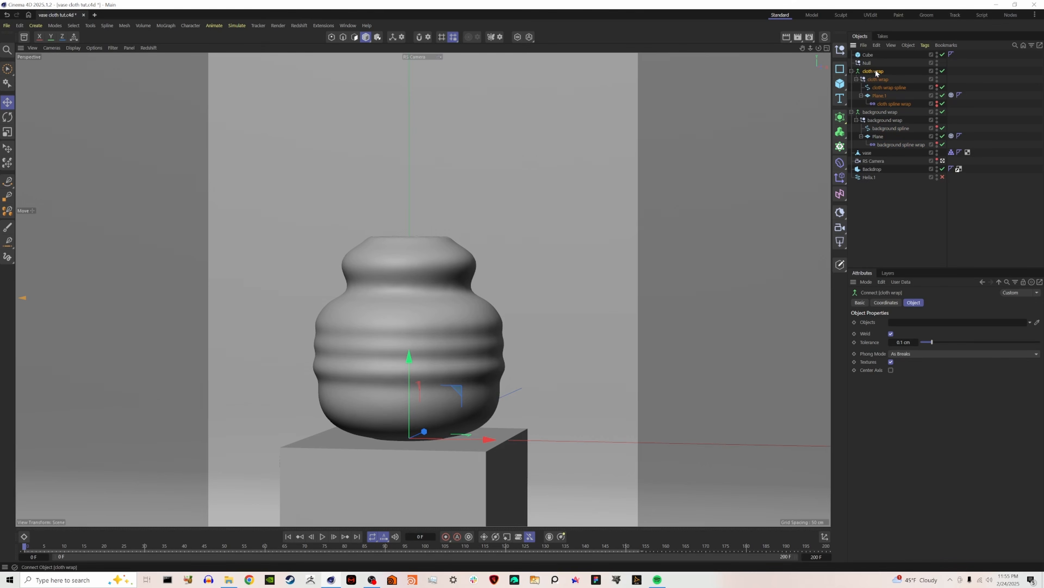
Bake the cloth wrap Connect object to Alembic.
right_click(875, 72)
click(946, 305)
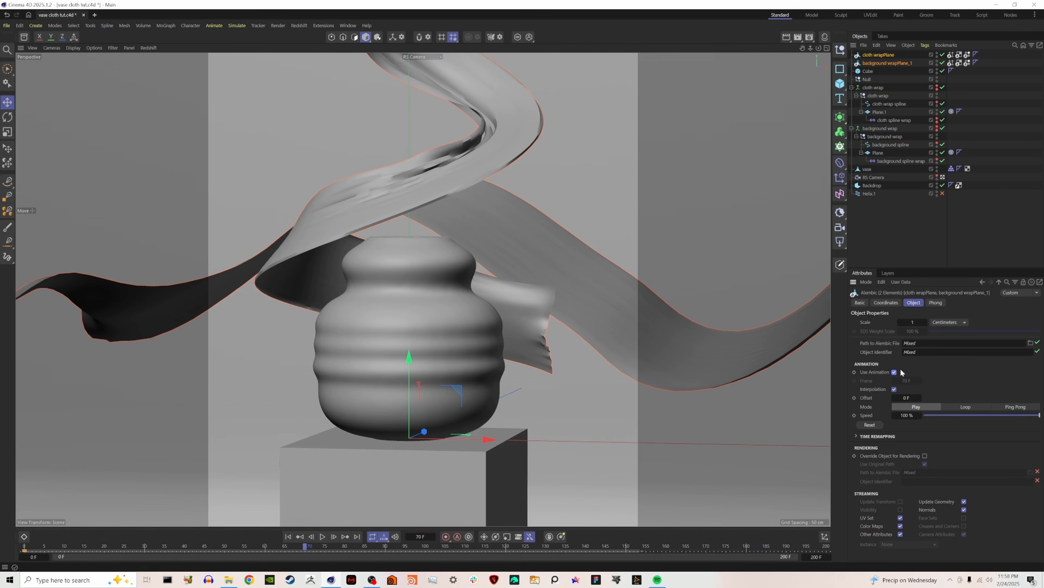
Disable Use Animation on both Alembic objects and keyframe their Frame value at 0 on frame 0 and 60 on frame 60.
click(895, 372)
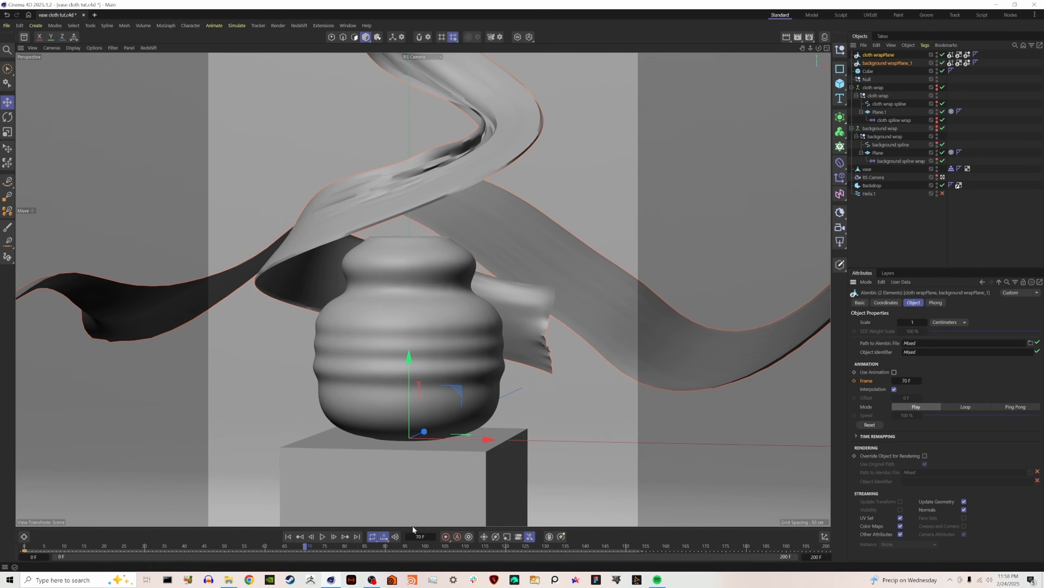
click(288, 536)
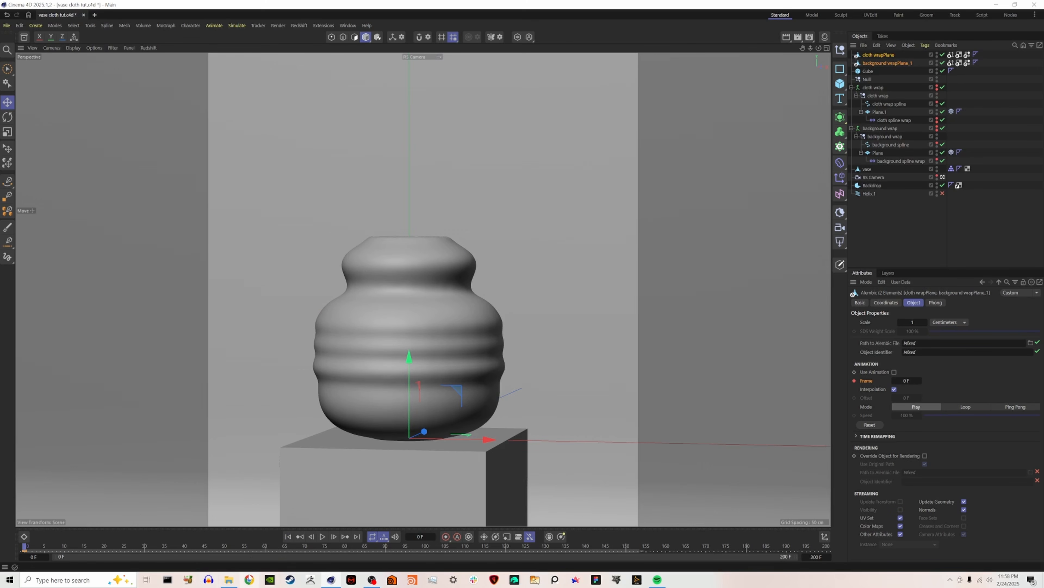
click(265, 547)
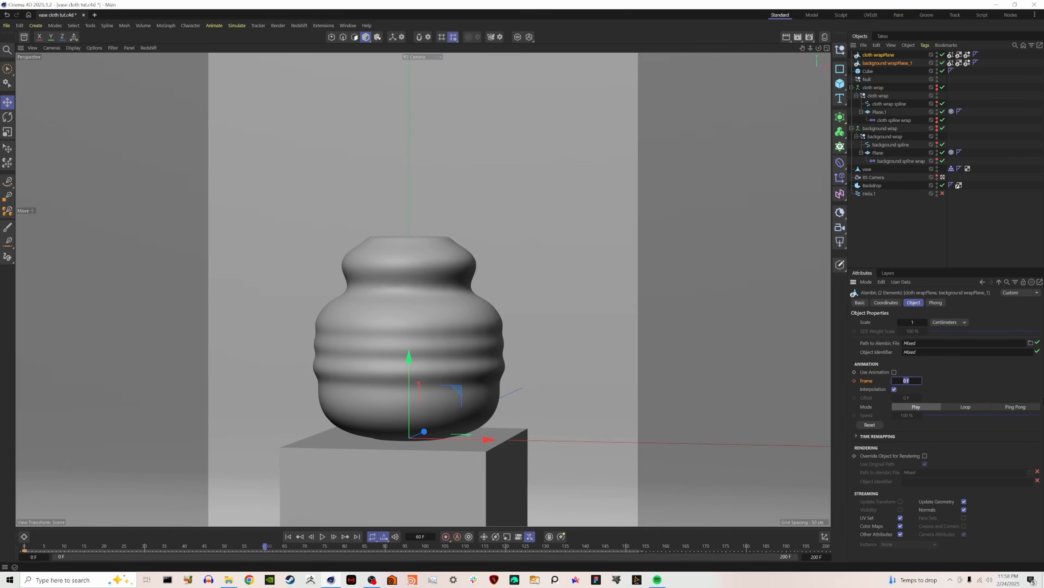
click(855, 380)
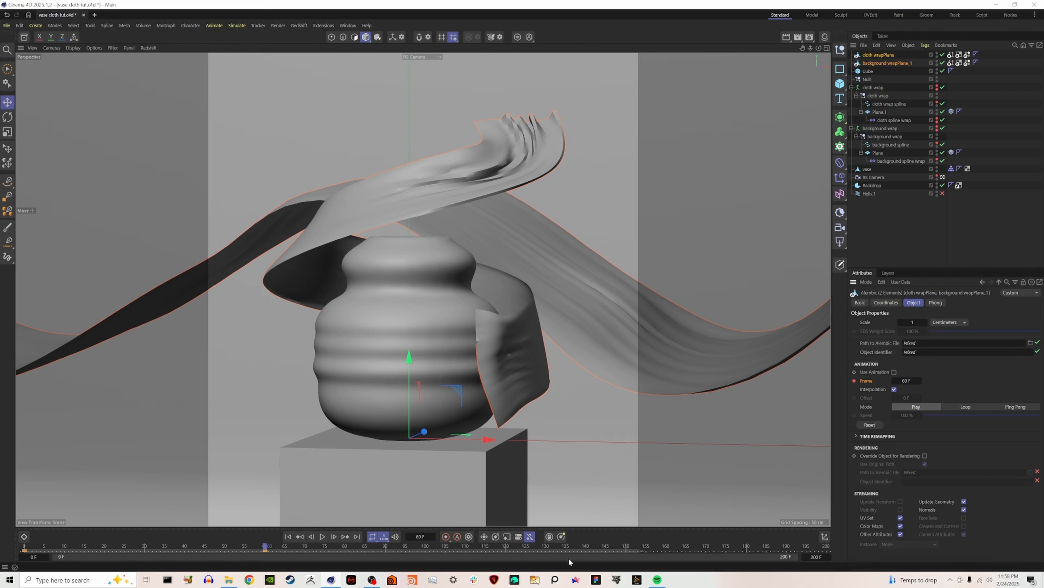
Keyframe the Frame value of both Alembic objects at 100 on timeline frame 200.
click(506, 548)
key(Return)
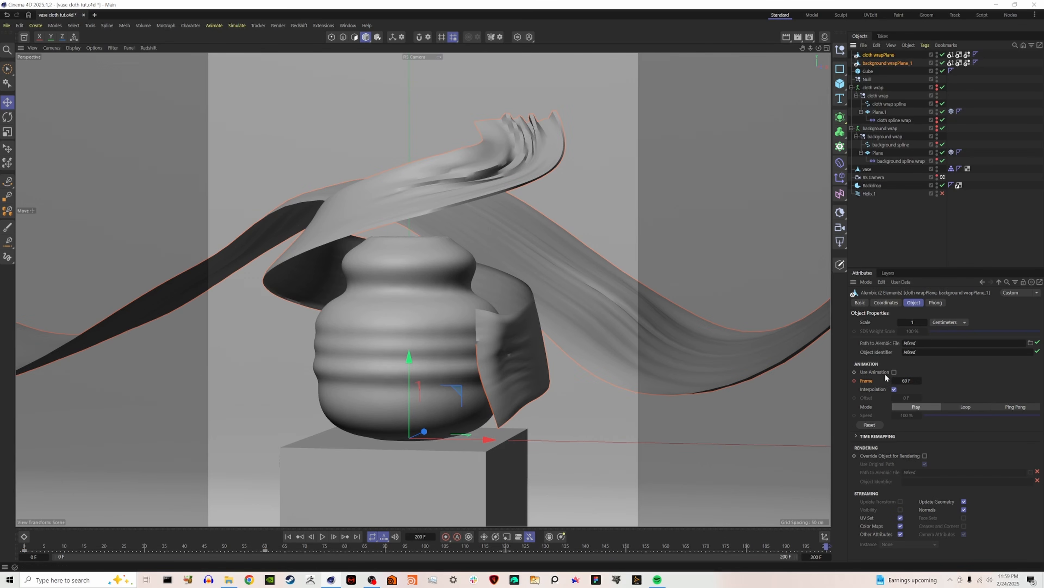
text(100)
key(Return)
click(855, 380)
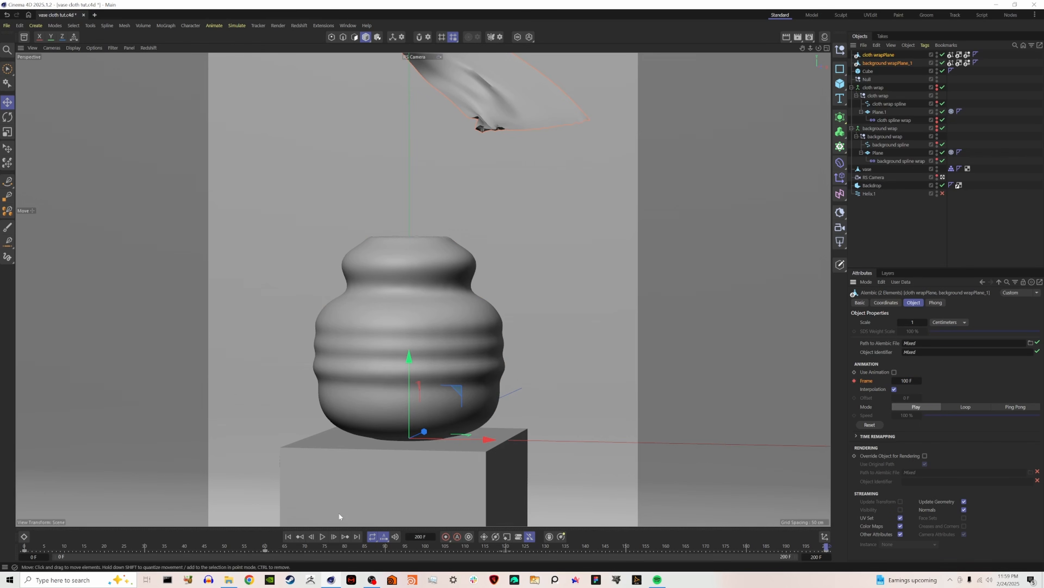
Play the retimed Alembic cloth animation from frame 0.
click(288, 536)
click(322, 537)
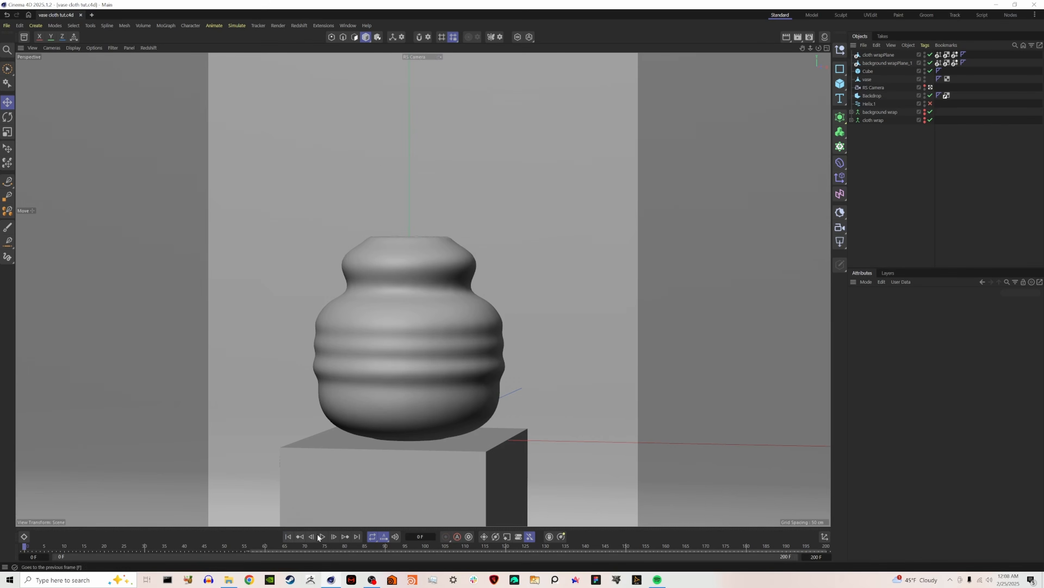
click(320, 537)
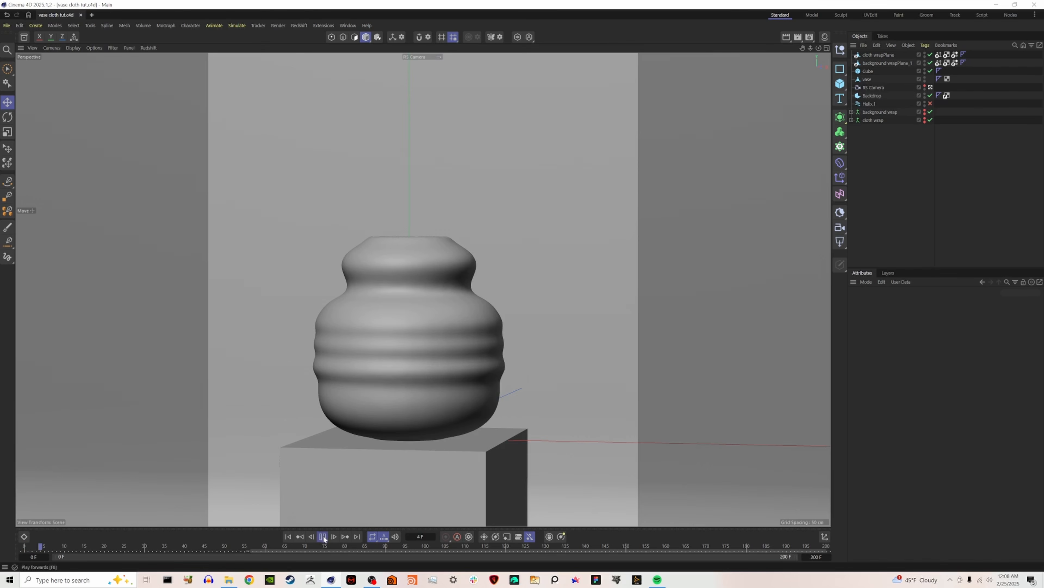
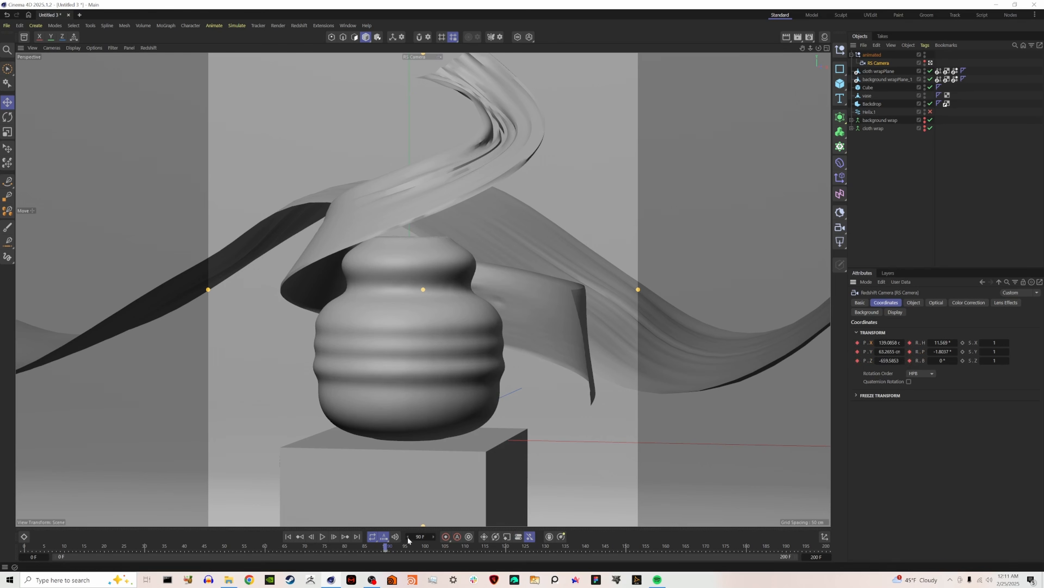
On frame 0, orbit the RS Camera to a higher, rotated angle looking down on the vase and keyframe it.
click(288, 536)
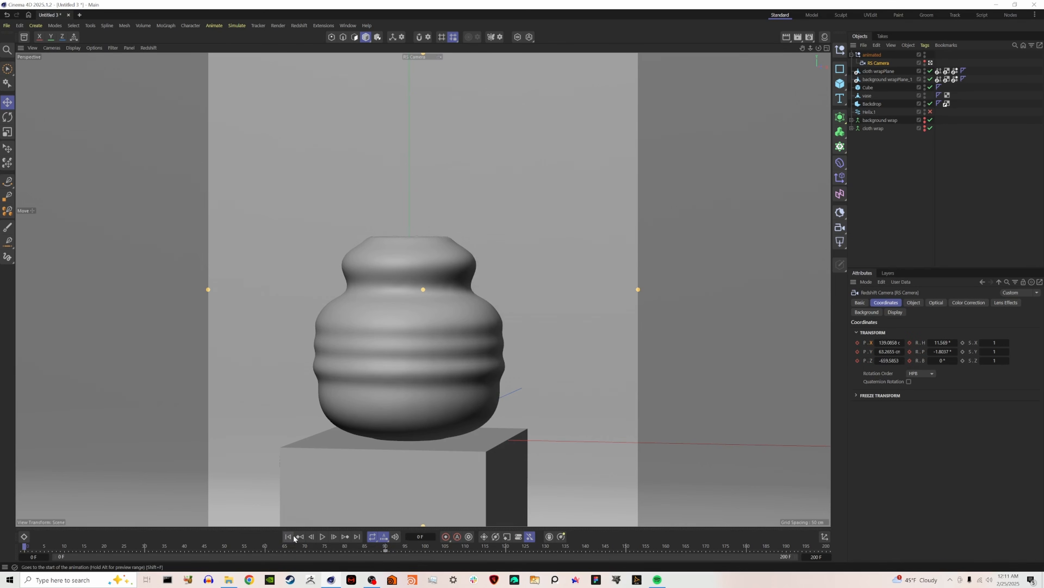
alt+drag(394, 260, 439, 302)
alt+middle_drag(401, 284, 434, 283)
alt+right_drag(408, 287, 417, 301)
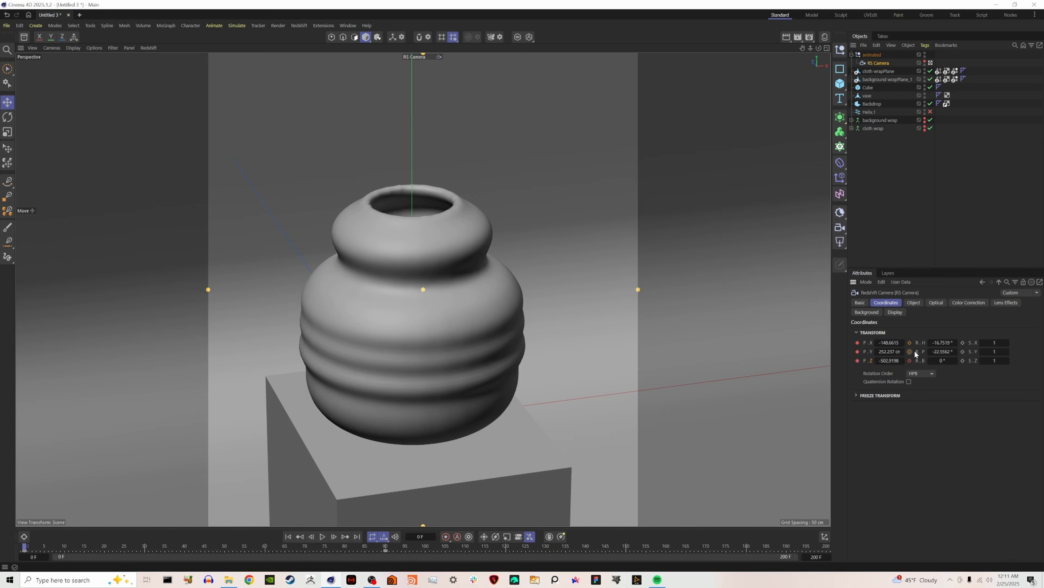
On frame 200, orbit the RS Camera to a low angle looking up at the vase, keyframe it, and play the animation.
click(358, 536)
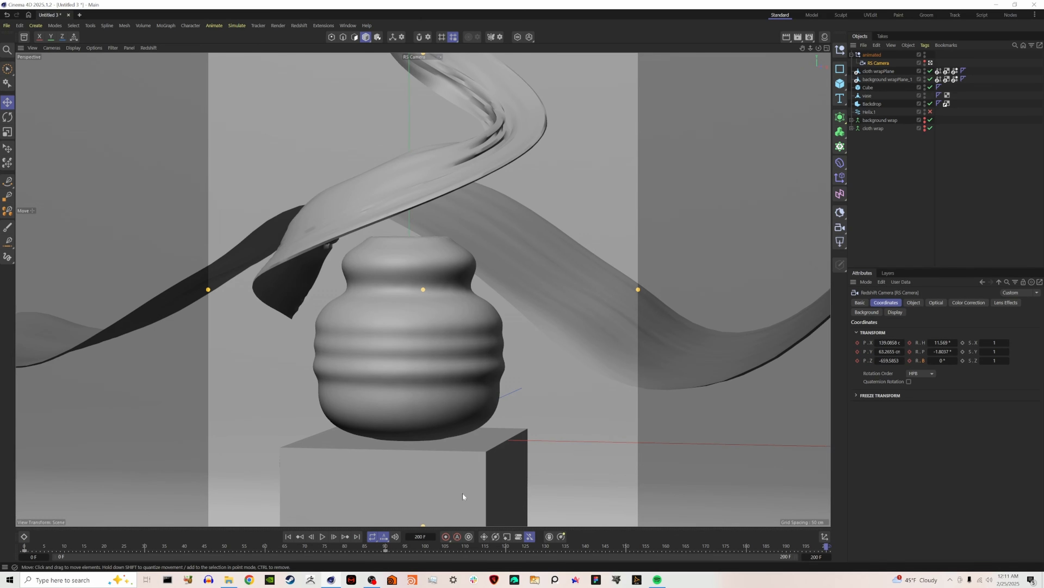
alt+drag(416, 291, 393, 268)
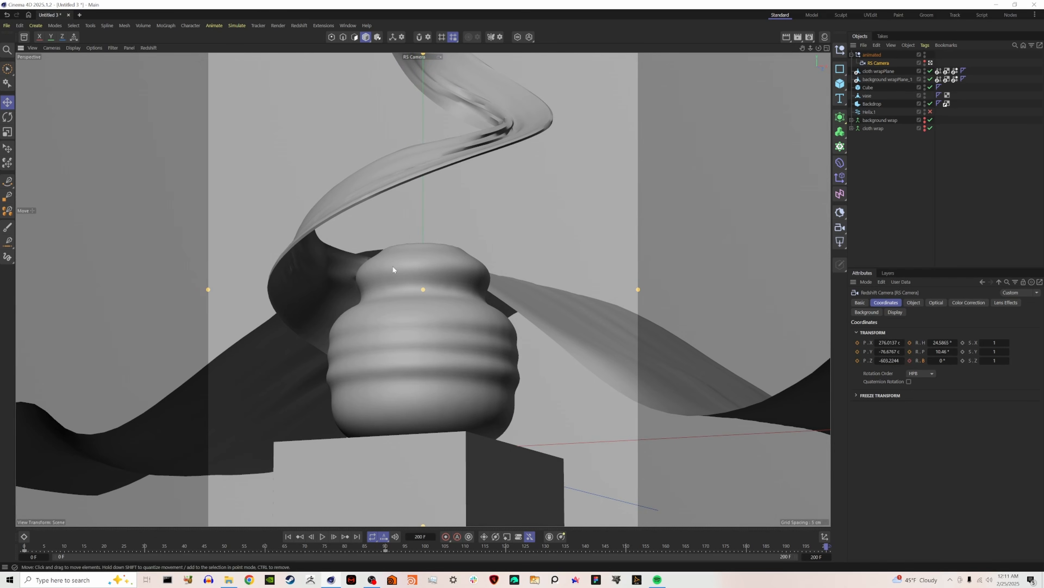
click(323, 536)
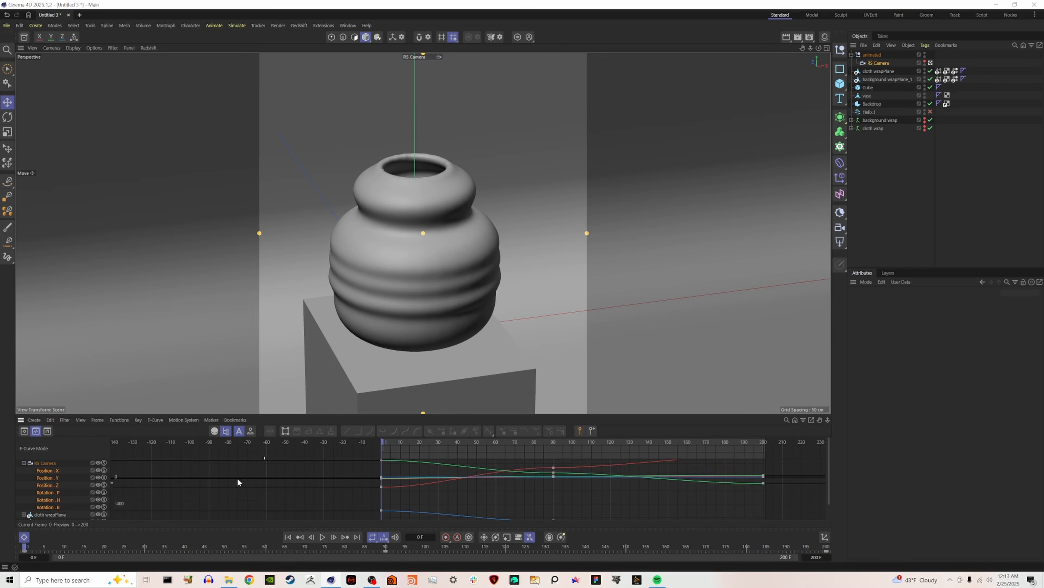
Add a Time Track to the RS Camera in the F-Curve timeline and display its curve.
click(23, 463)
click(54, 464)
right_click(42, 464)
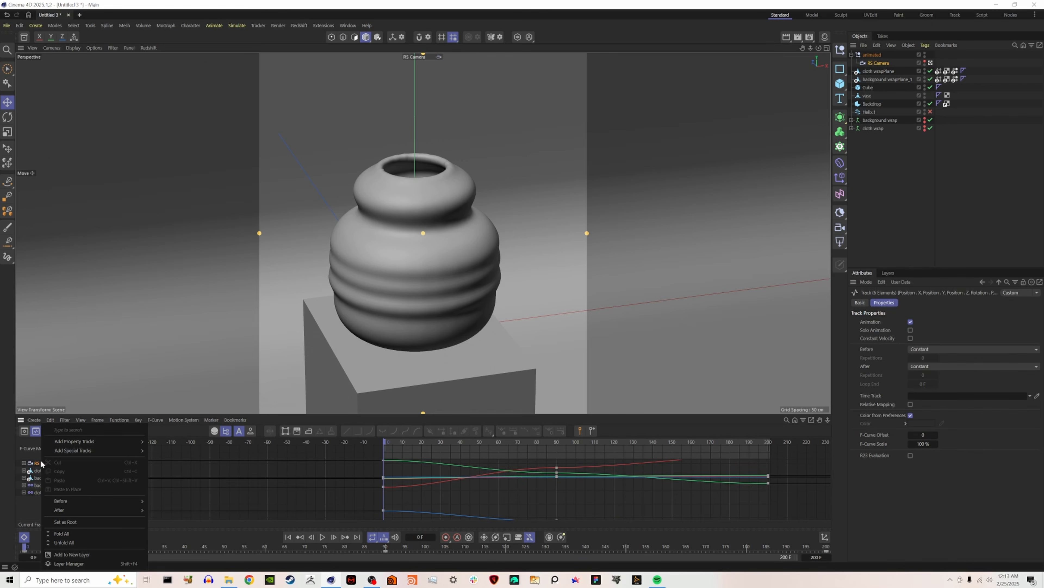
mouse_move(83, 453)
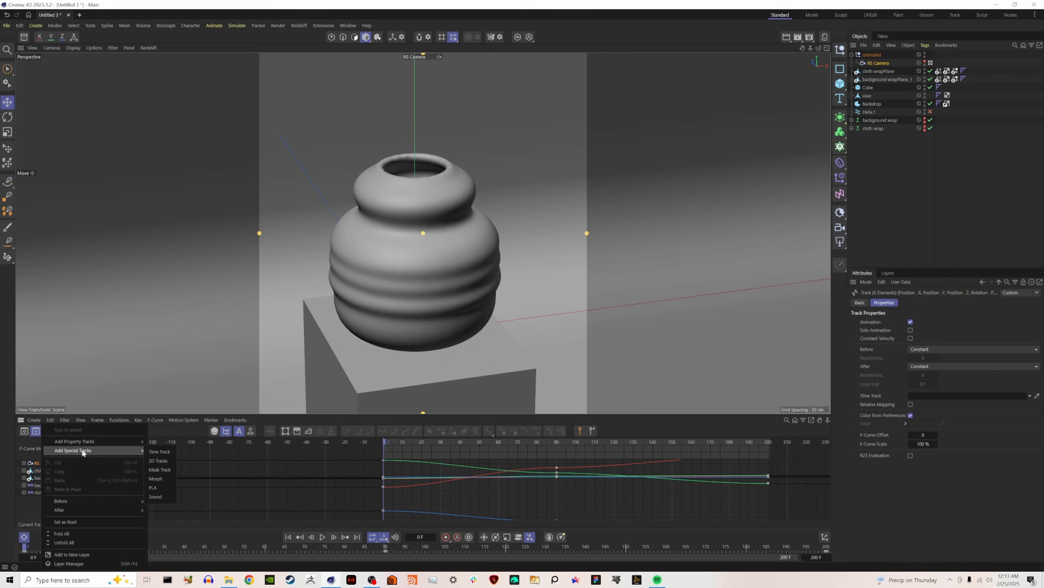
click(157, 451)
click(38, 469)
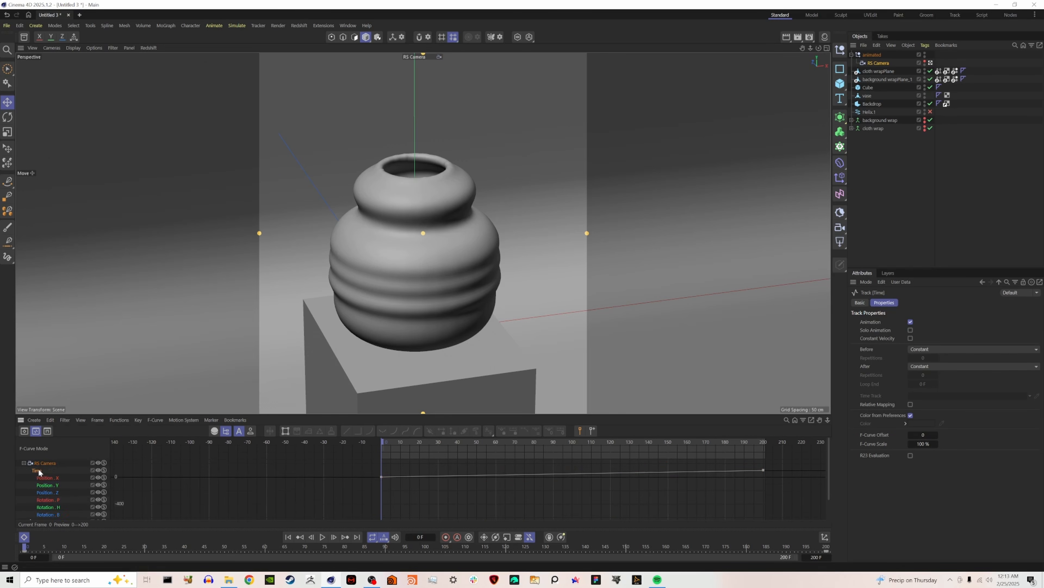
Ease both Time track keys and shape their tangents to about 18 F and 83 % for a fast-slow-fast curve.
drag(786, 457, 354, 510)
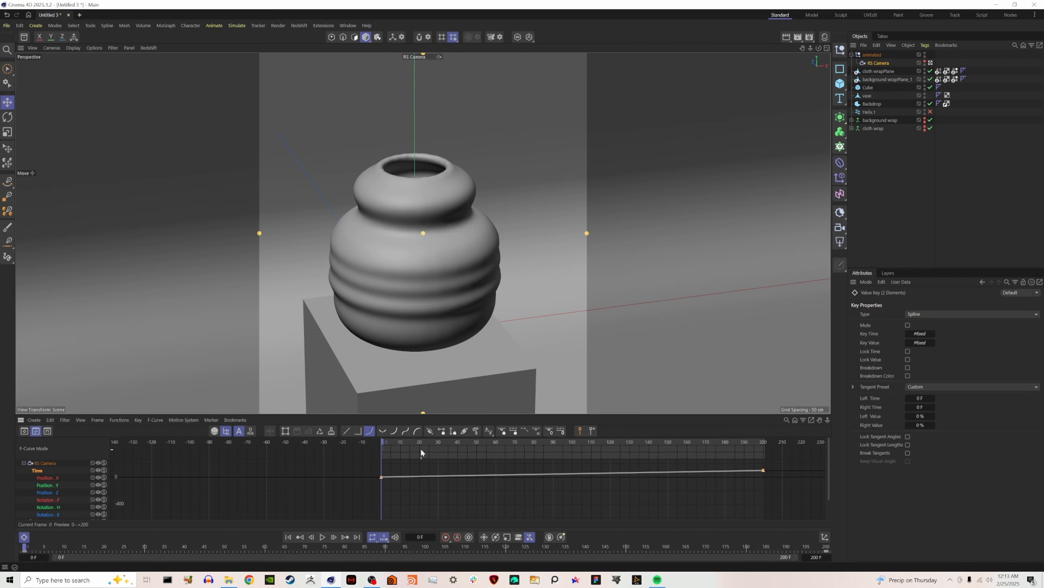
click(405, 431)
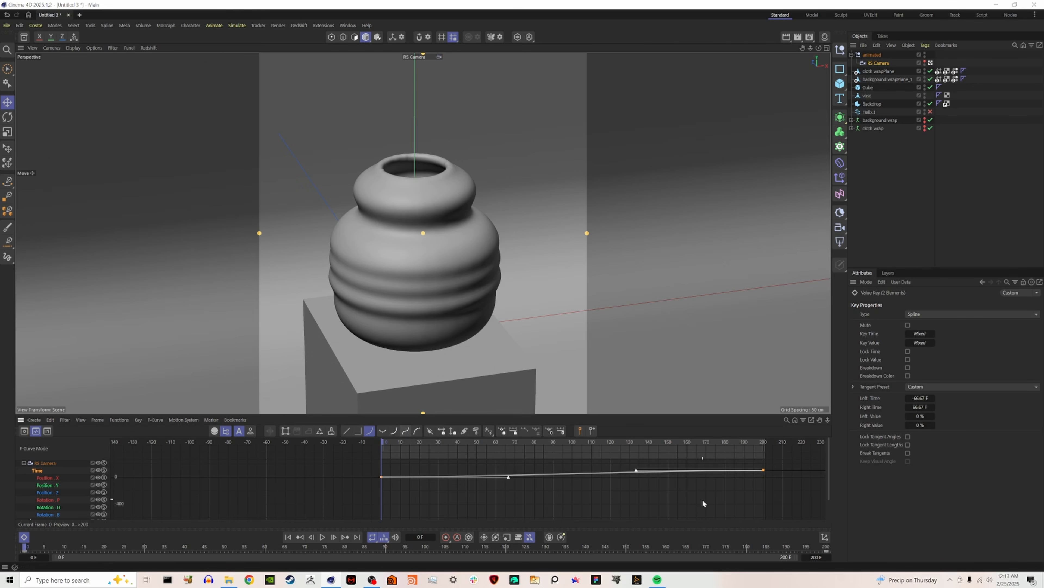
drag(508, 478, 432, 471)
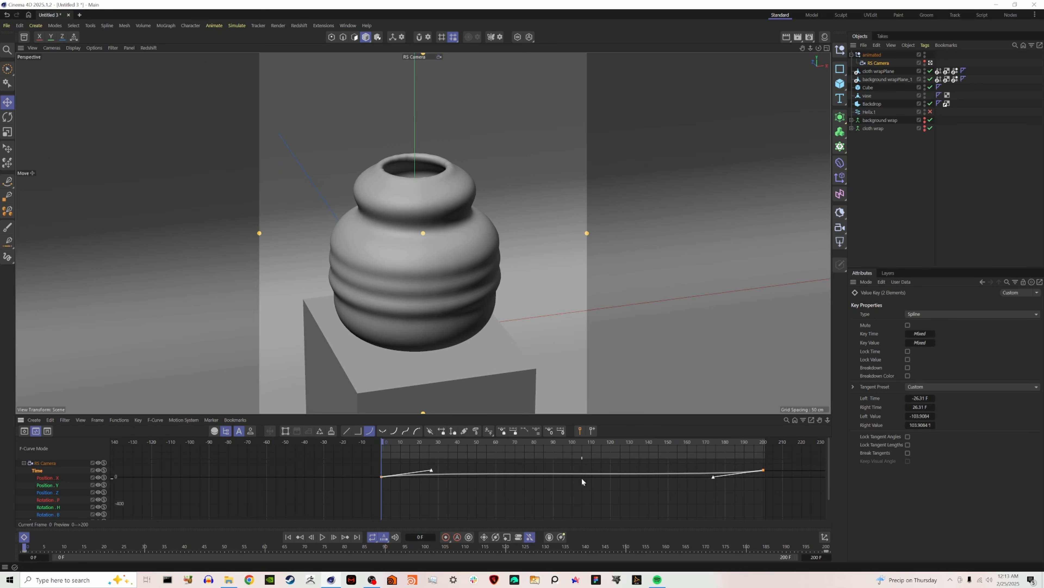
shift+scroll(623, 476, up, 8)
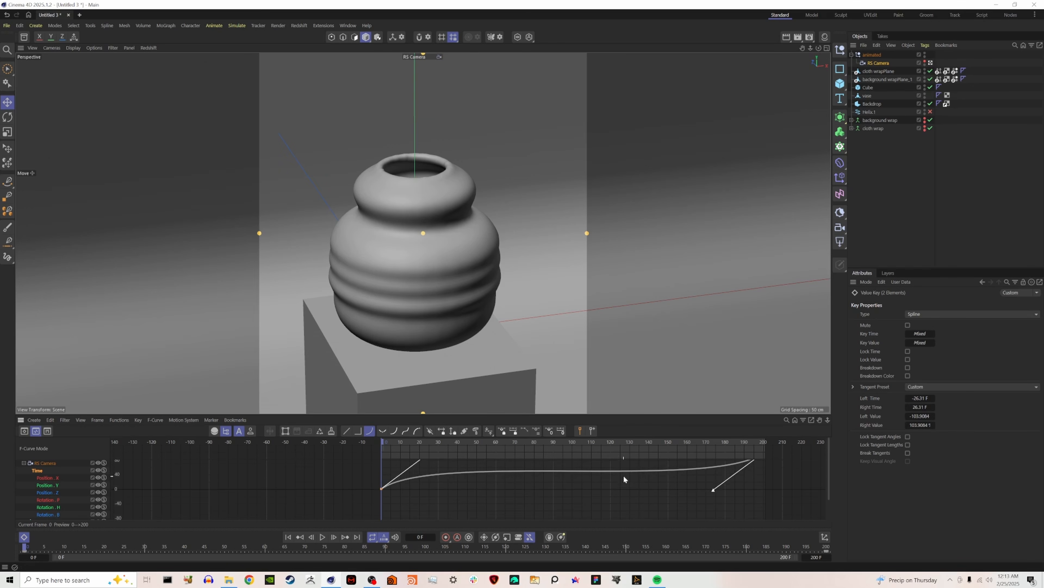
drag(828, 419, 816, 431)
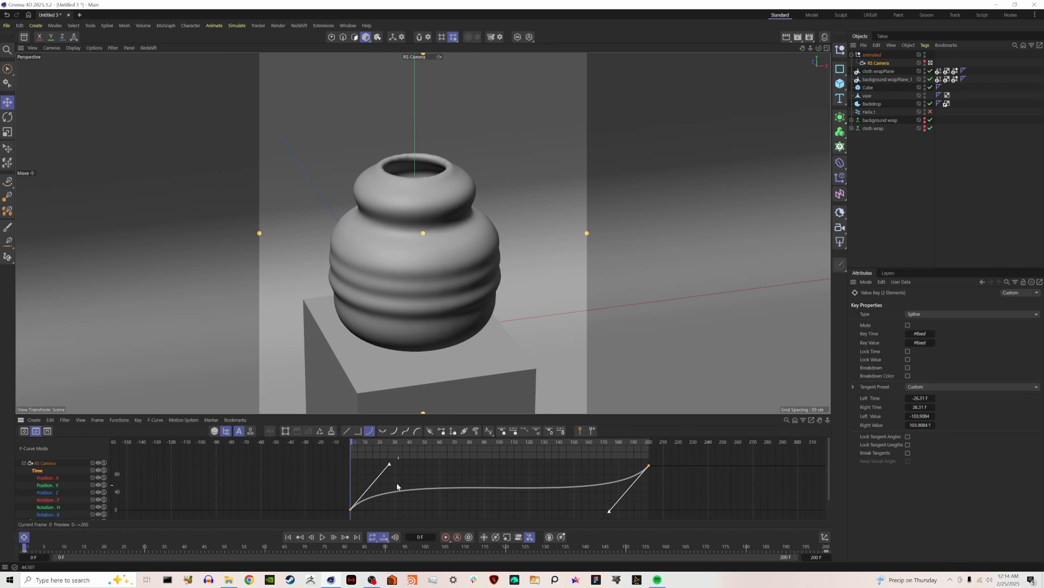
drag(388, 466, 395, 474)
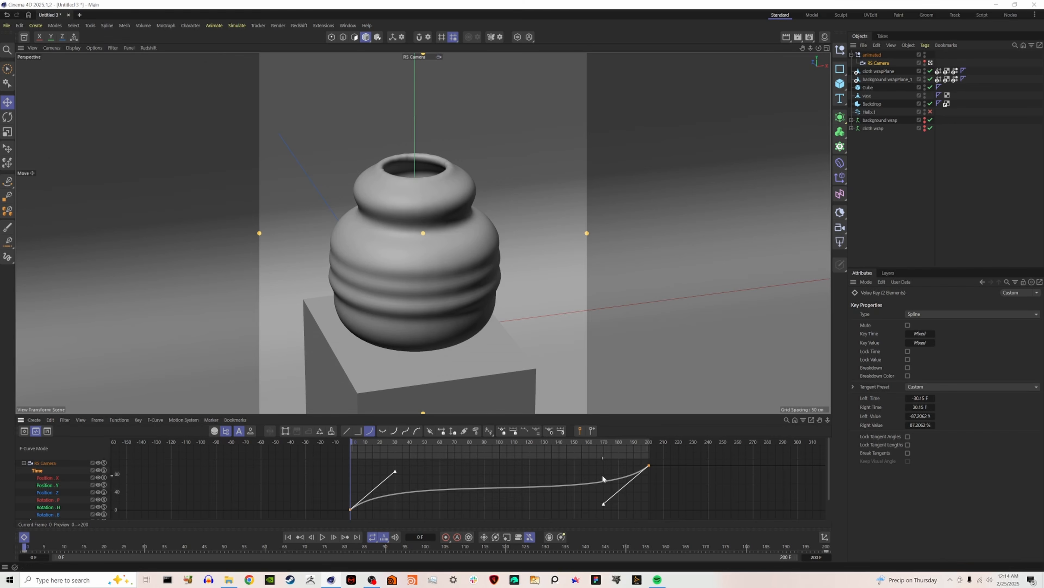
drag(396, 471, 378, 476)
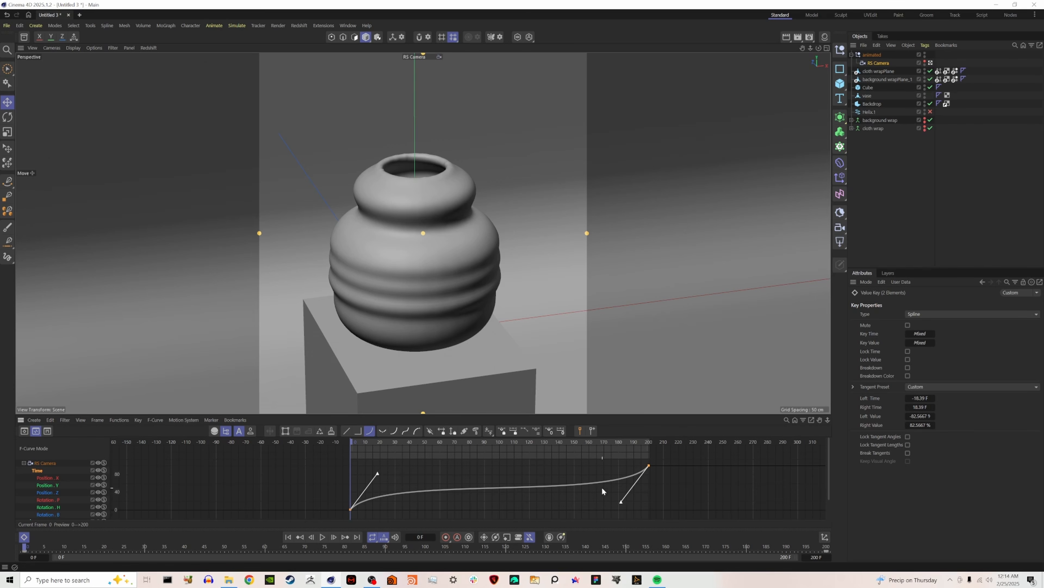
Play the camera animation with the Time curve in place, stop it, and return to frame 0.
click(323, 537)
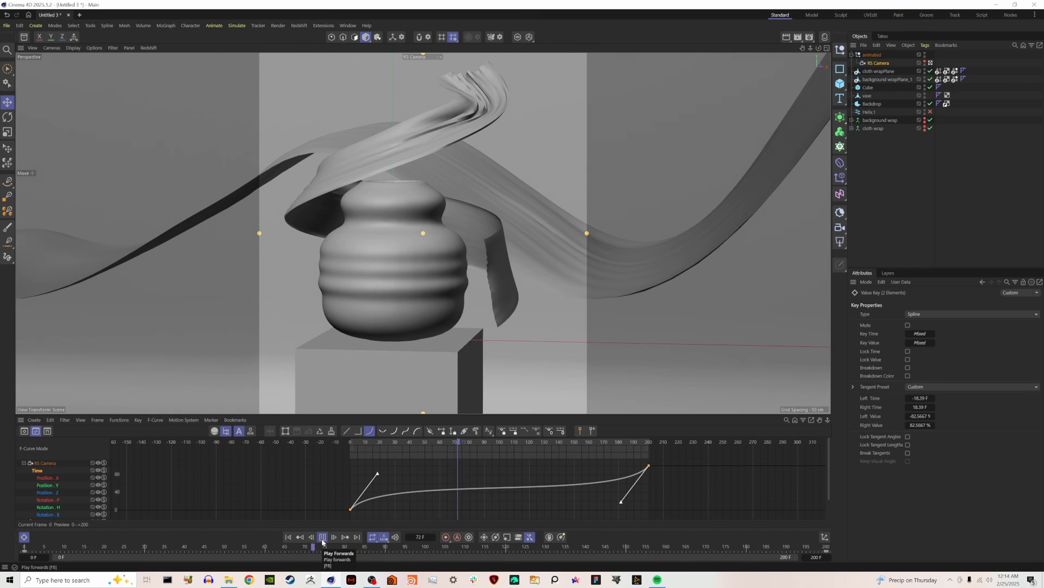
click(322, 537)
click(295, 537)
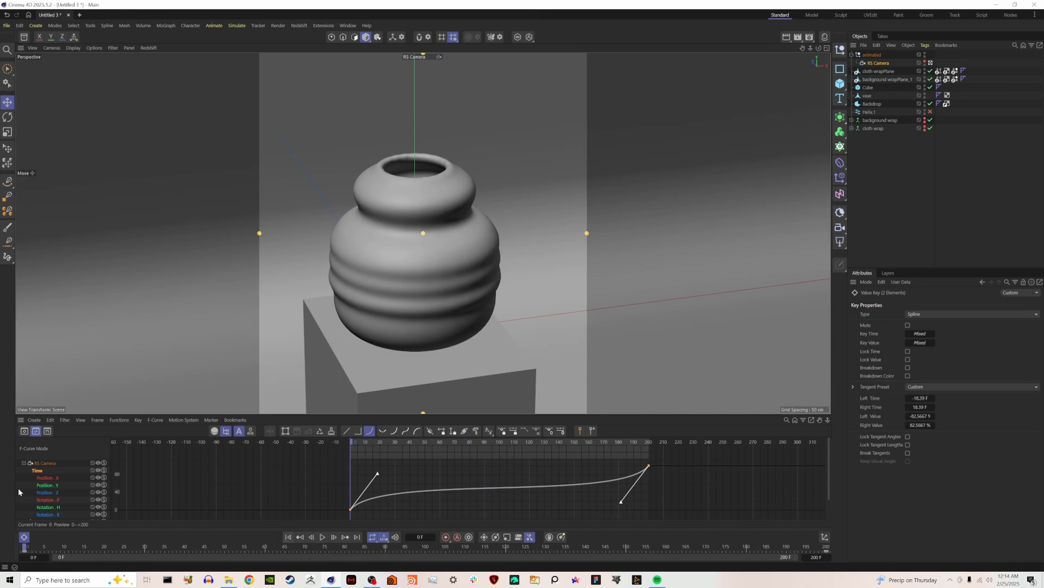
Assign the Time track as the Time Track of all RS Camera Position and Rotation tracks.
click(44, 480)
scroll(53, 488, down, 1)
shift+click(54, 487)
scroll(54, 487, up, 1)
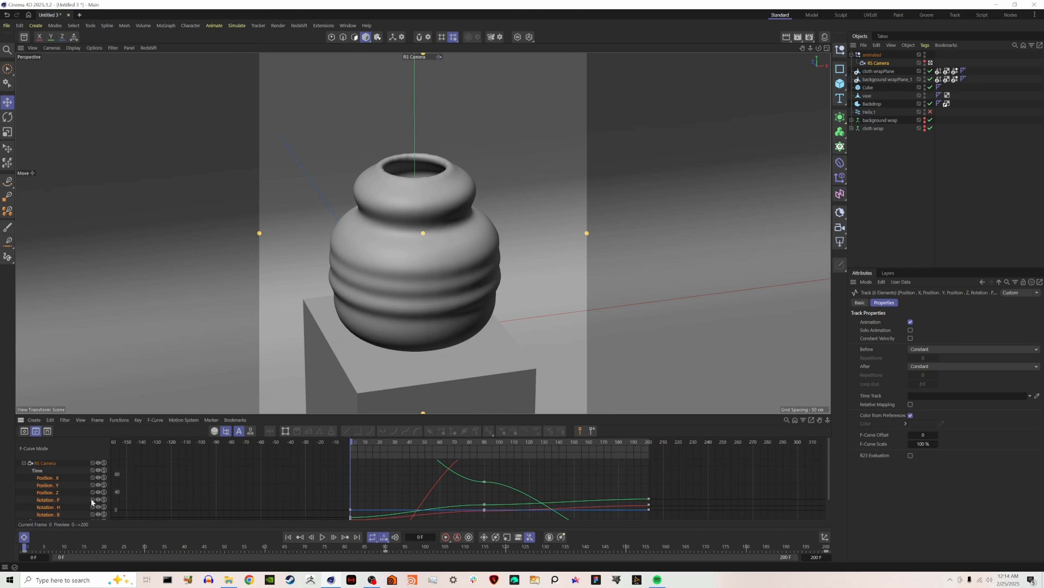
drag(37, 471, 111, 471)
drag(951, 395, 950, 395)
click(37, 470)
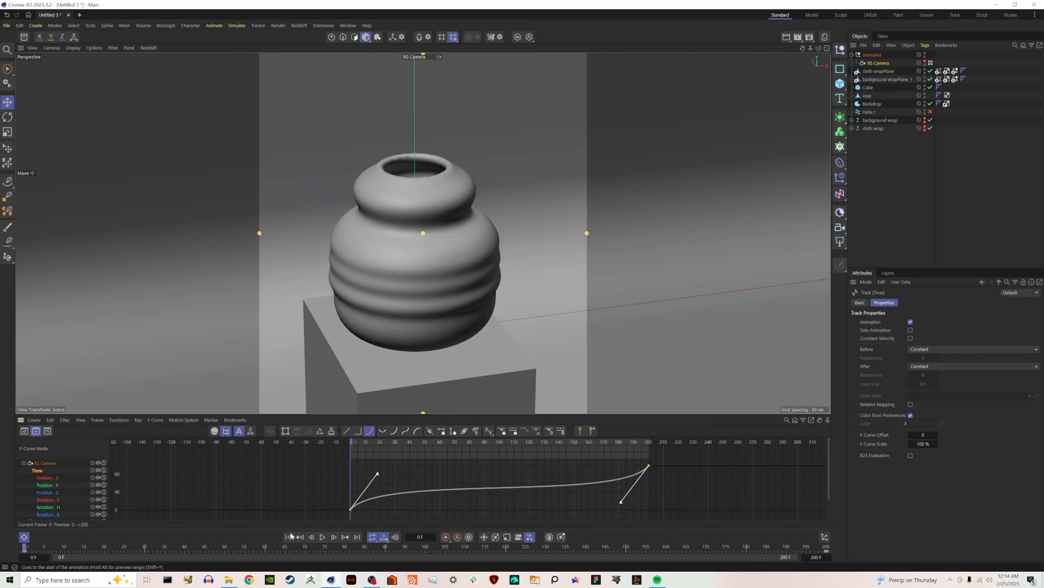
Preview the retimed camera move together with the cloth animation, stop playback, and go back to the first frame.
click(323, 538)
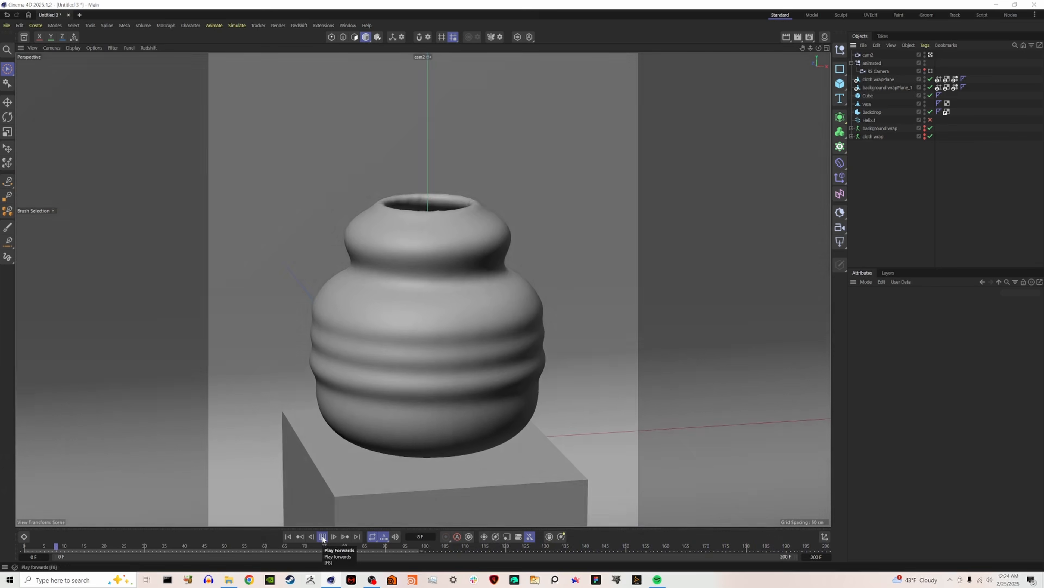
click(323, 539)
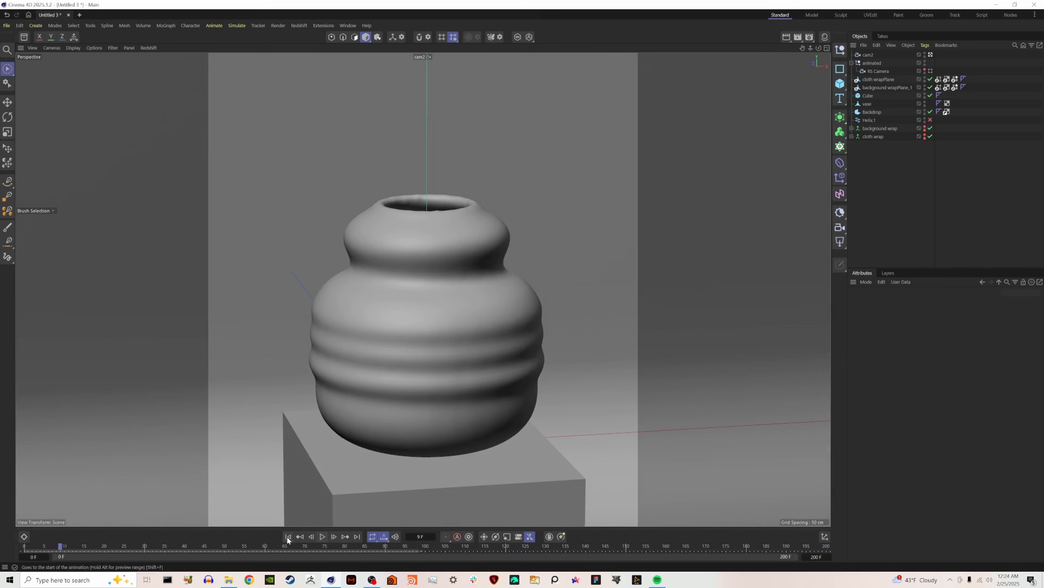
click(287, 537)
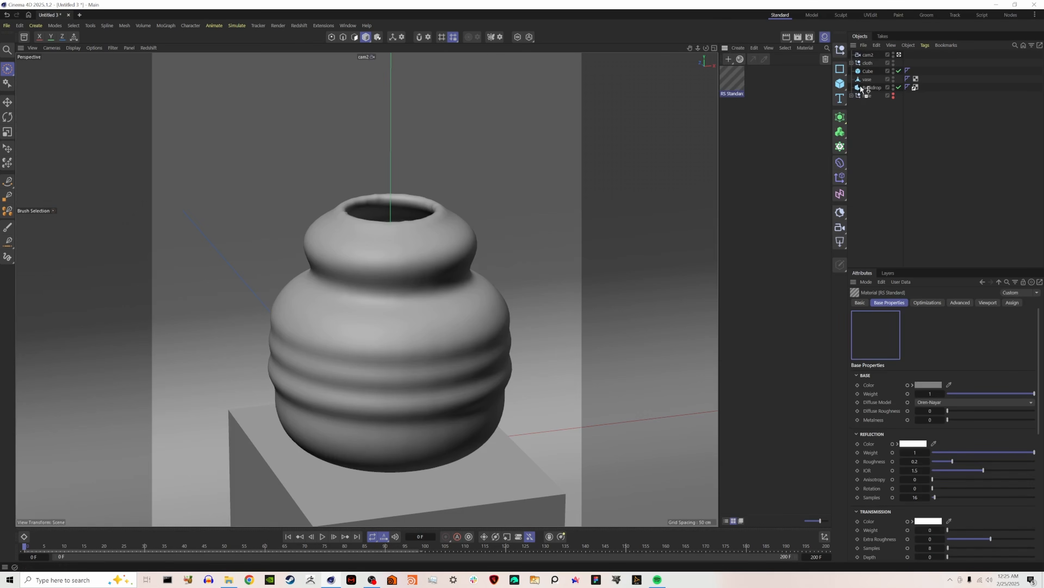
Apply the new RS Standard material to the vase object and rename the material "vase".
drag(860, 85, 866, 79)
double_click(732, 94)
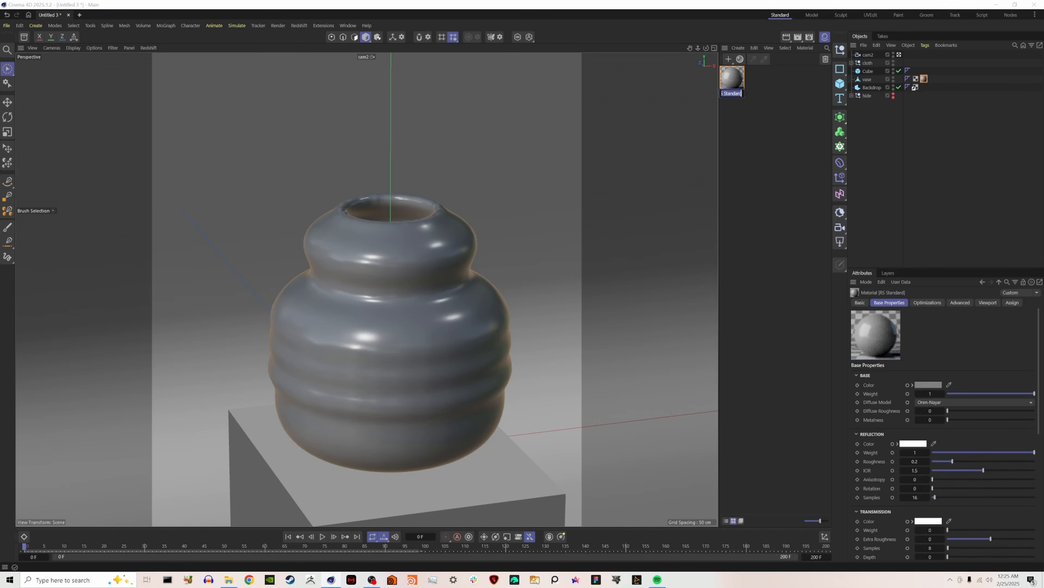
text(vase)
key(Return)
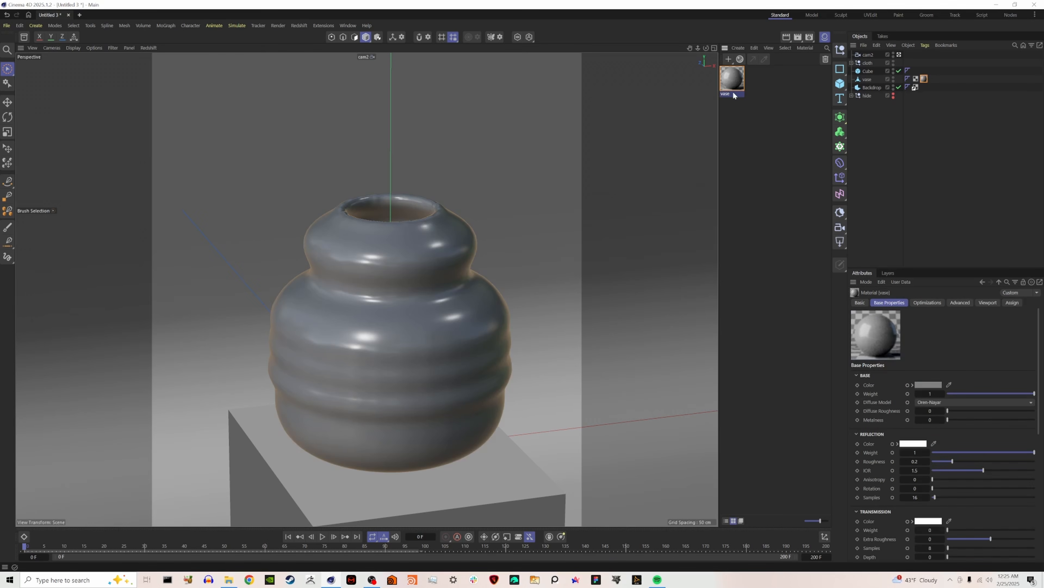
Create a second Redshift Standard material and name it "cloth wrap".
click(735, 48)
mouse_move(781, 71)
click(847, 74)
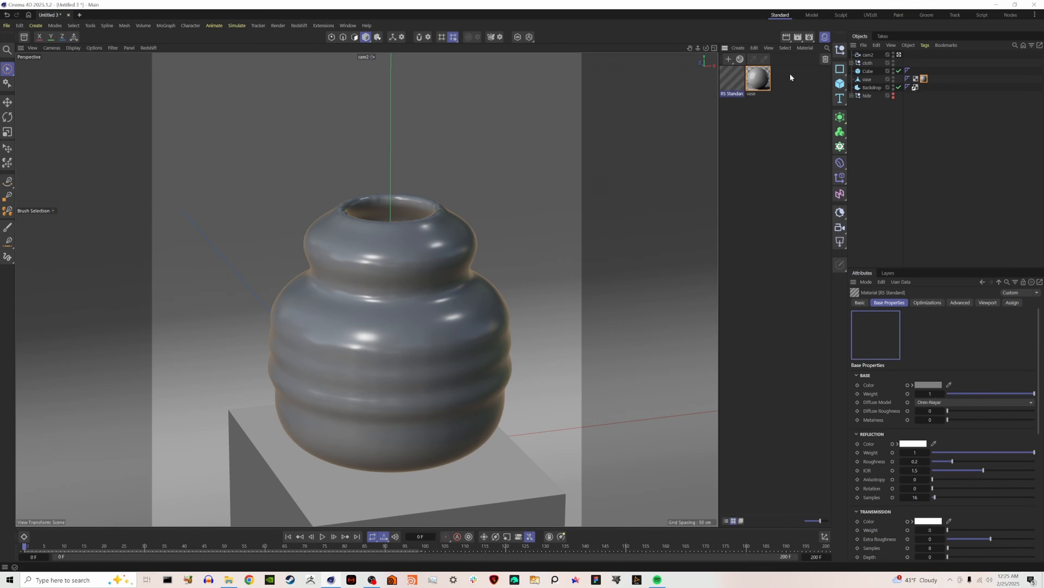
double_click(734, 94)
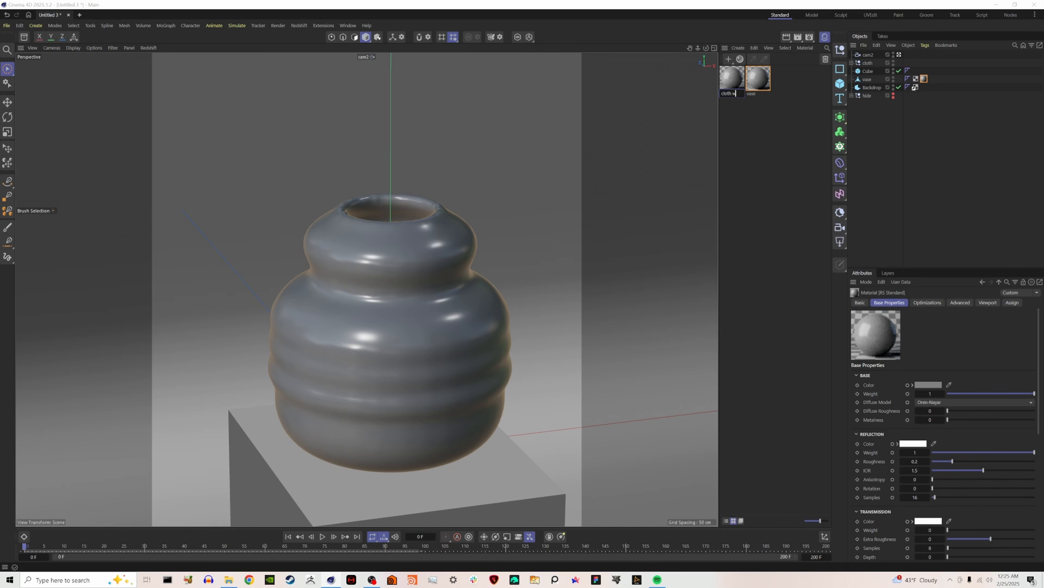
key(Return)
Create a third Redshift Standard material and name it "back cloth".
click(740, 59)
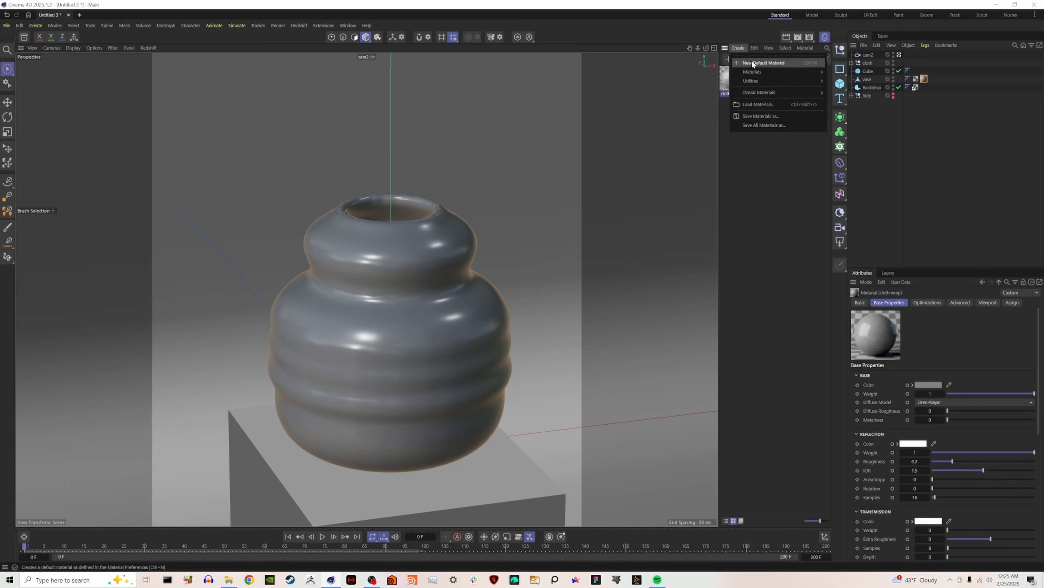
mouse_move(781, 72)
click(847, 73)
double_click(732, 94)
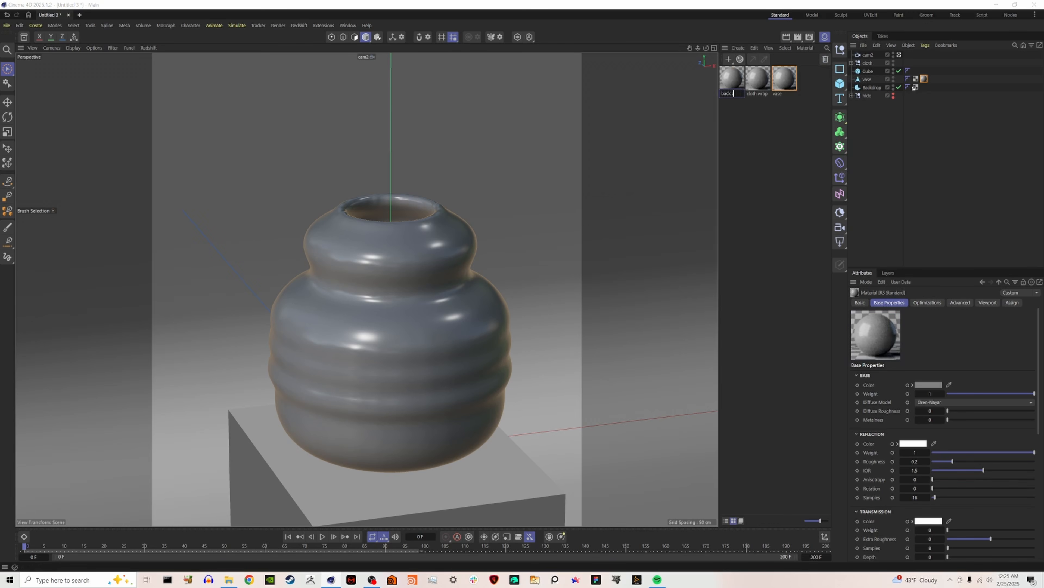
key(Return)
click(754, 116)
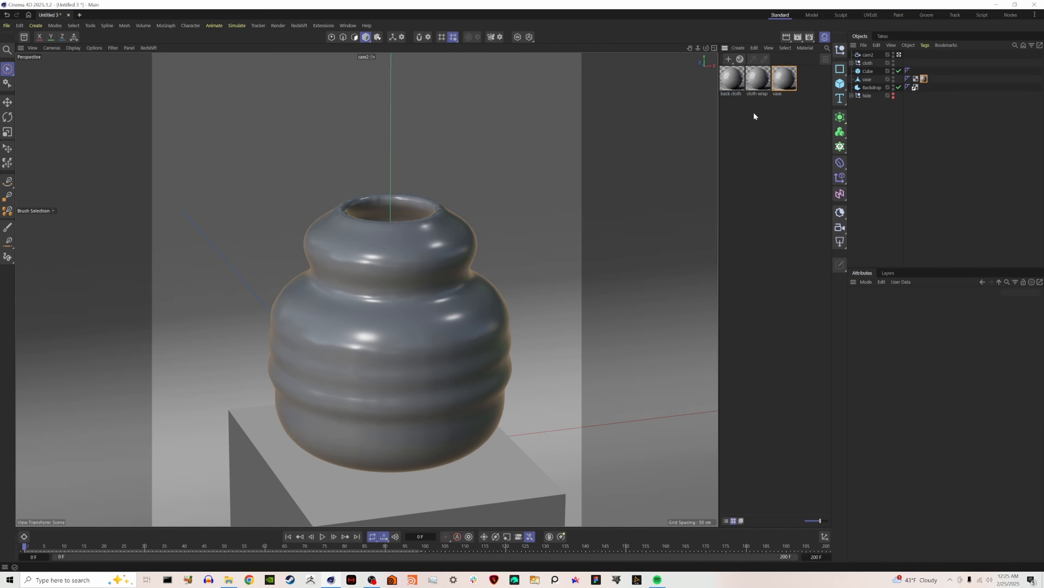
Open the vase material's node graph, add a Bump Map node, and connect it to RS Standard's Bump Map input.
double_click(784, 80)
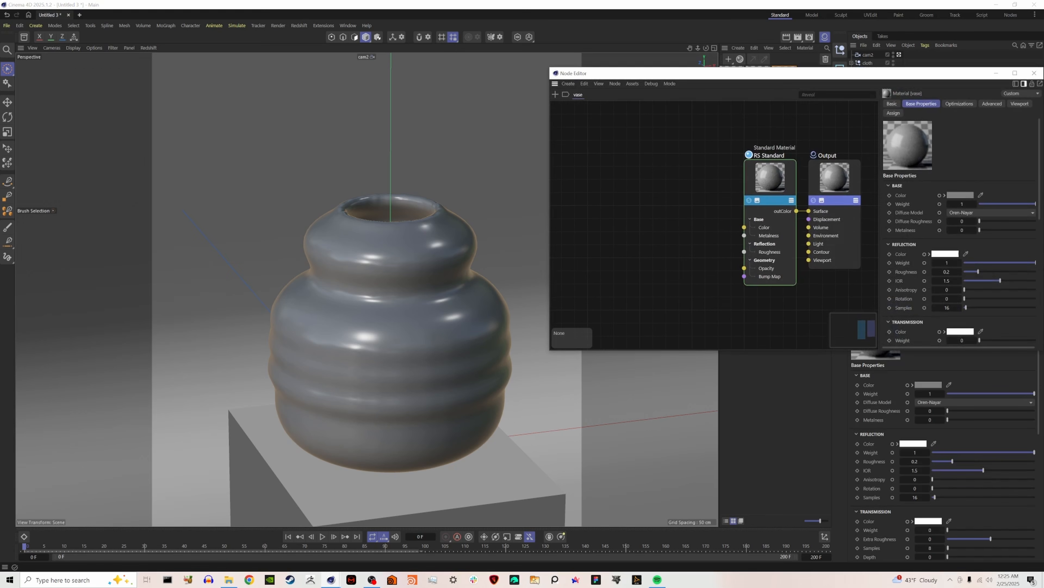
double_click(643, 256)
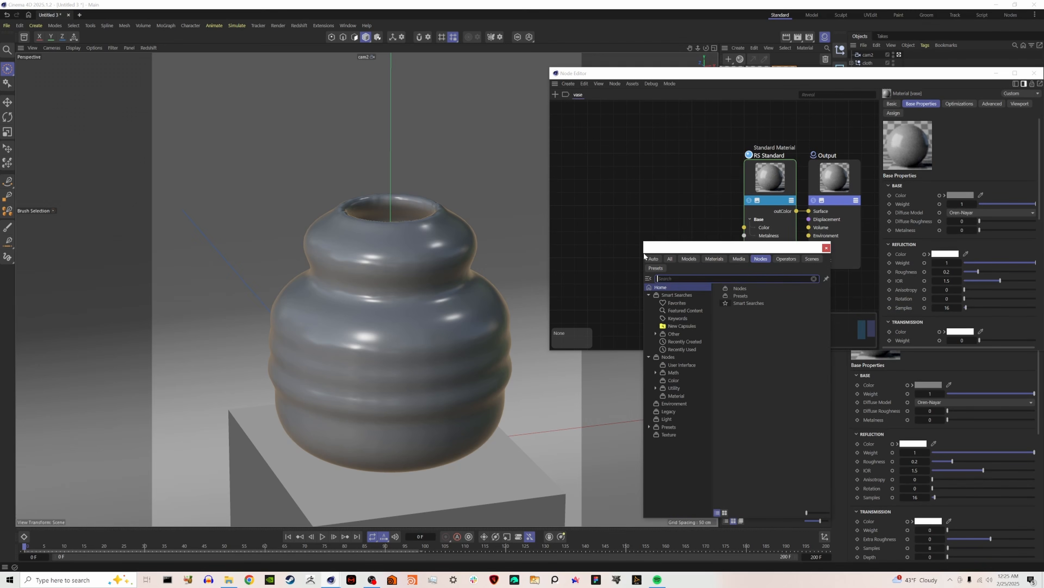
text(bump)
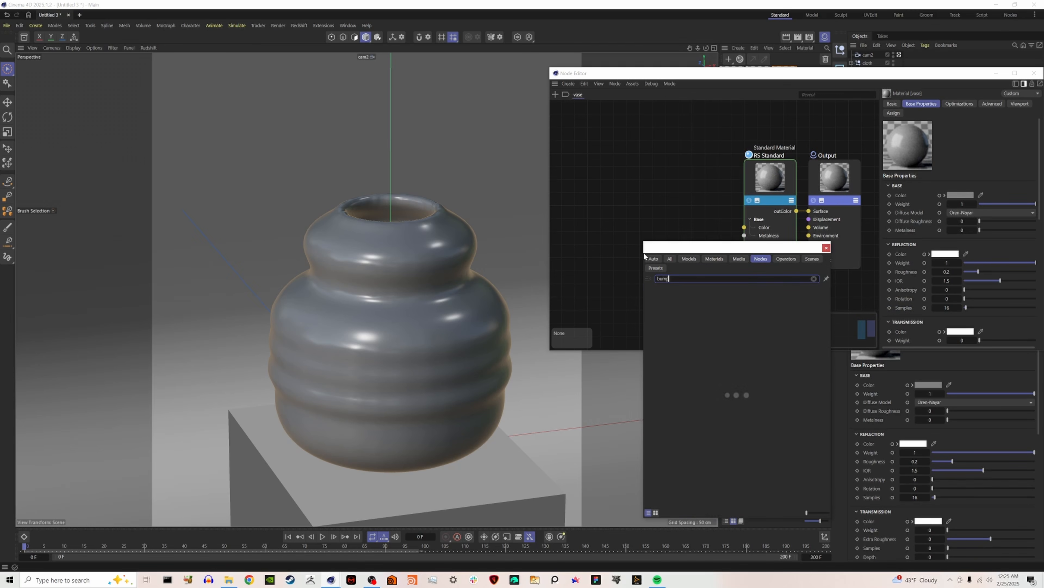
double_click(707, 298)
drag(662, 247, 728, 268)
Add a Maxon Noise node to the vase material and connect its outColor to the Bump Map's texture Input.
middle_drag(560, 269, 626, 263)
double_click(626, 264)
text(max)
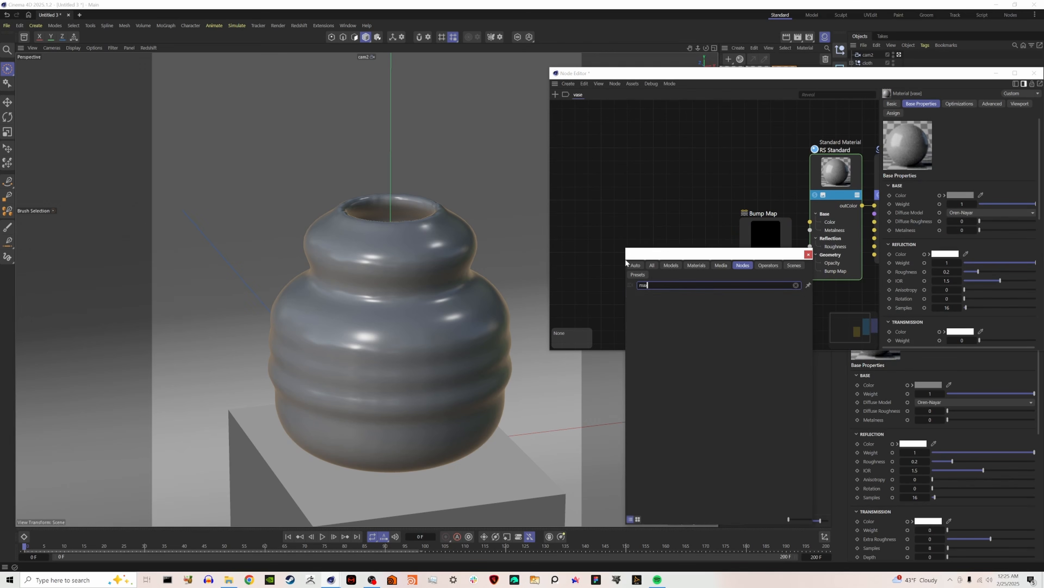
click(663, 321)
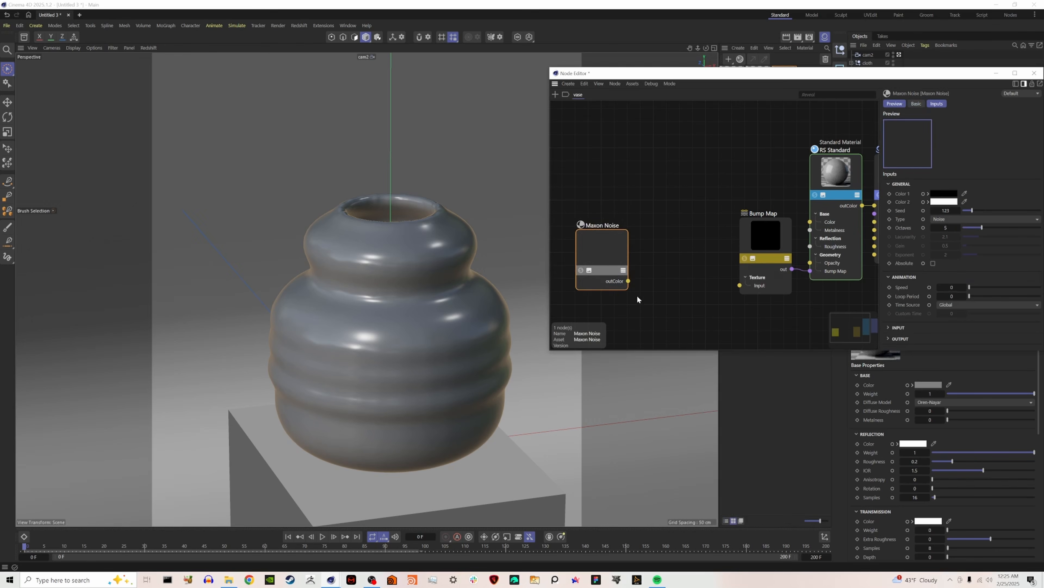
drag(628, 281, 750, 289)
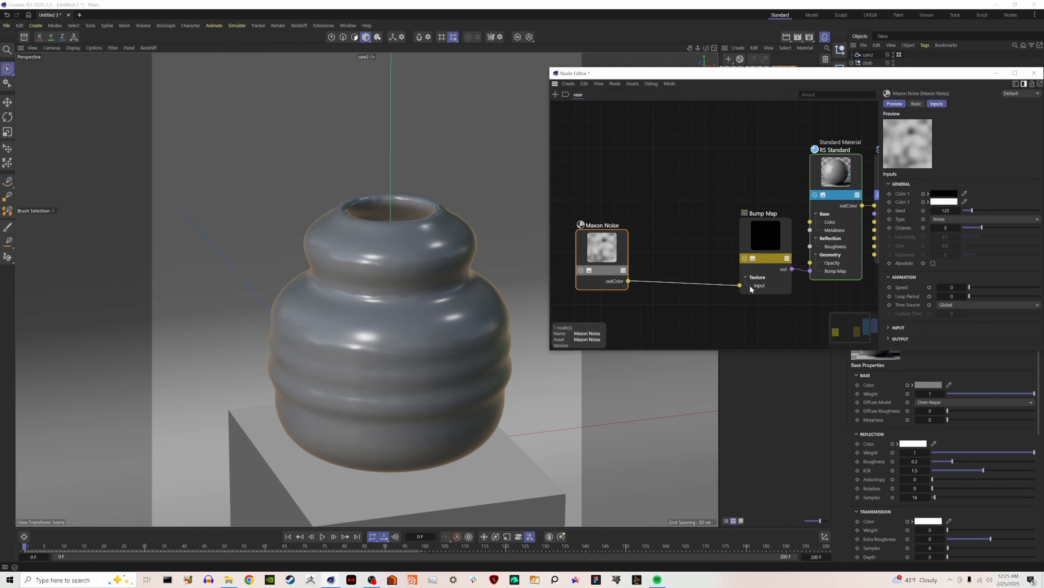
Set the Maxon Noise type to Displaced voronoi and solo the noise node to preview it on the vase.
click(941, 220)
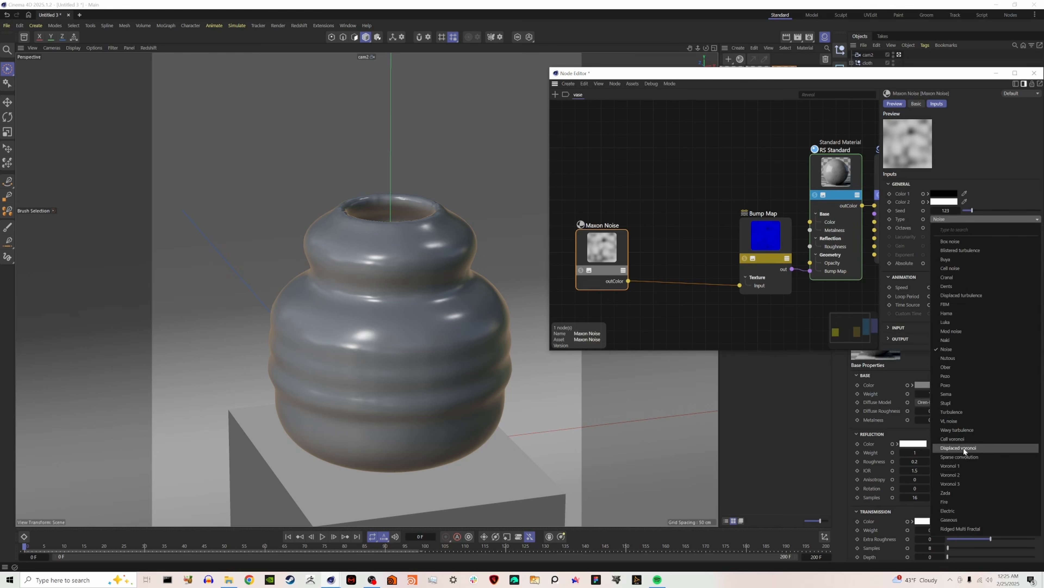
click(951, 447)
click(581, 271)
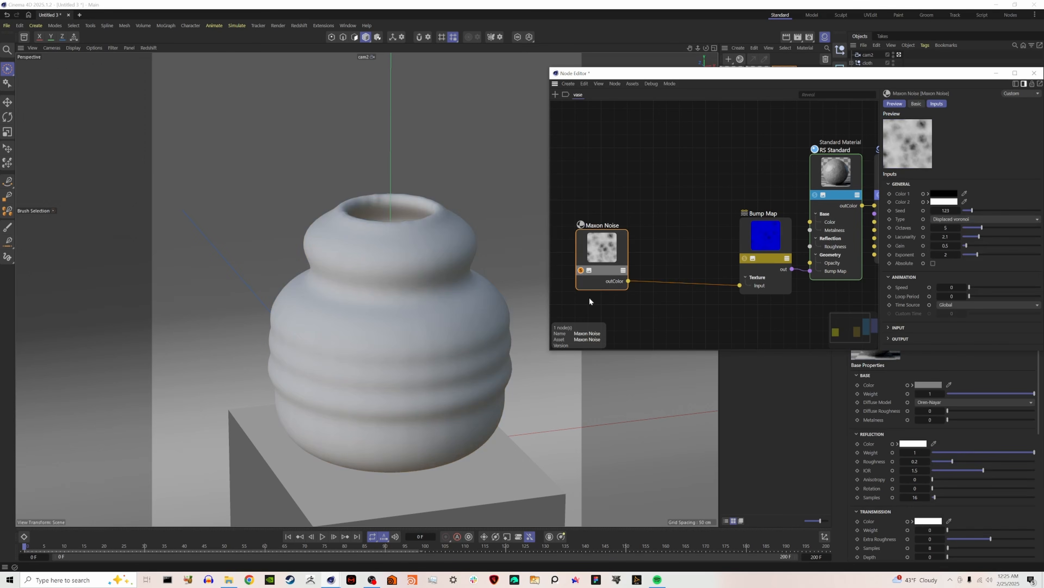
Open the Redshift RenderView, dock it beside the viewport and run a live render of the vase.
click(995, 73)
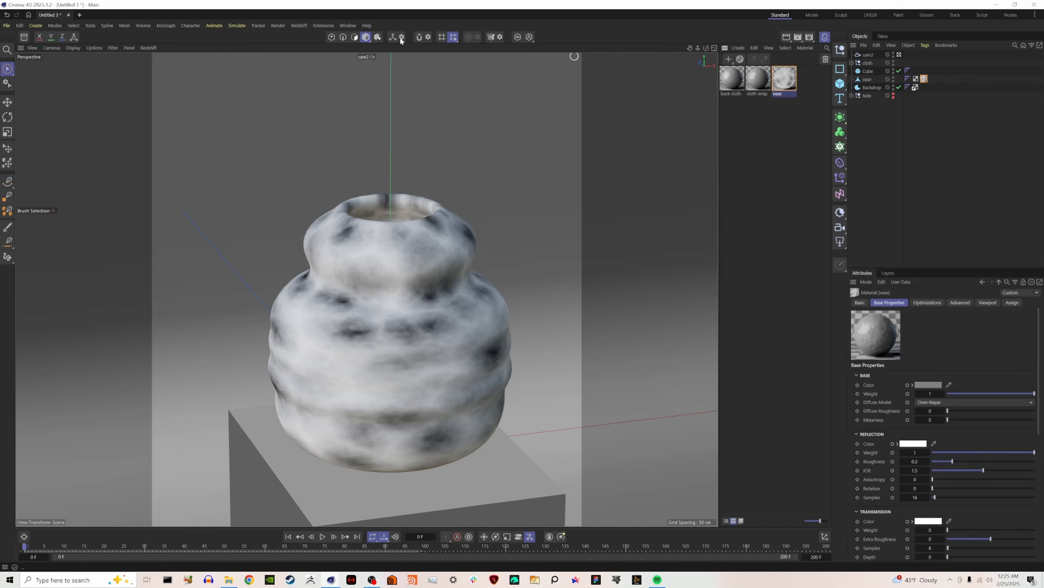
click(324, 25)
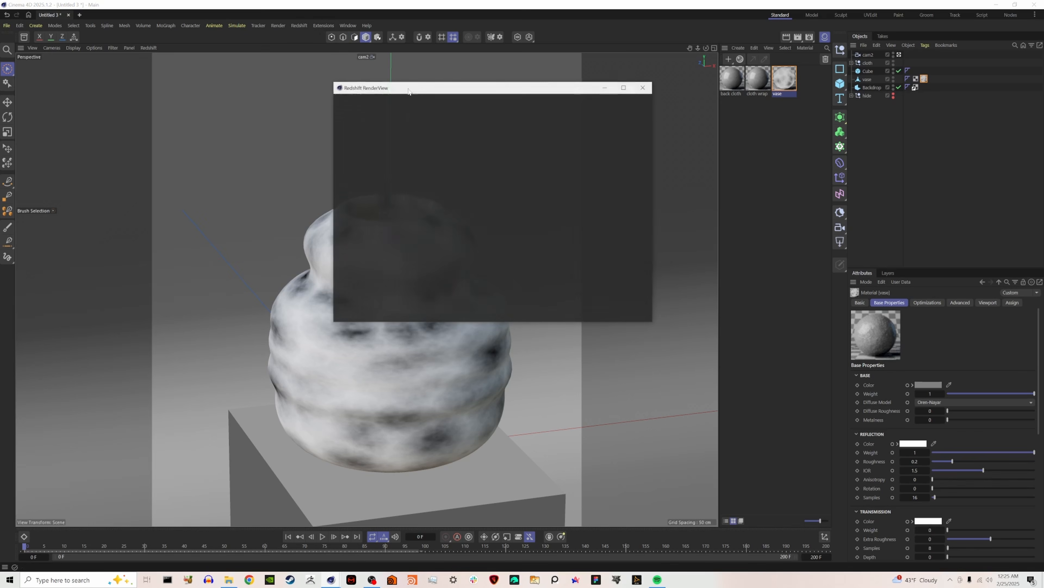
drag(716, 209, 717, 208)
click(413, 75)
click(25, 37)
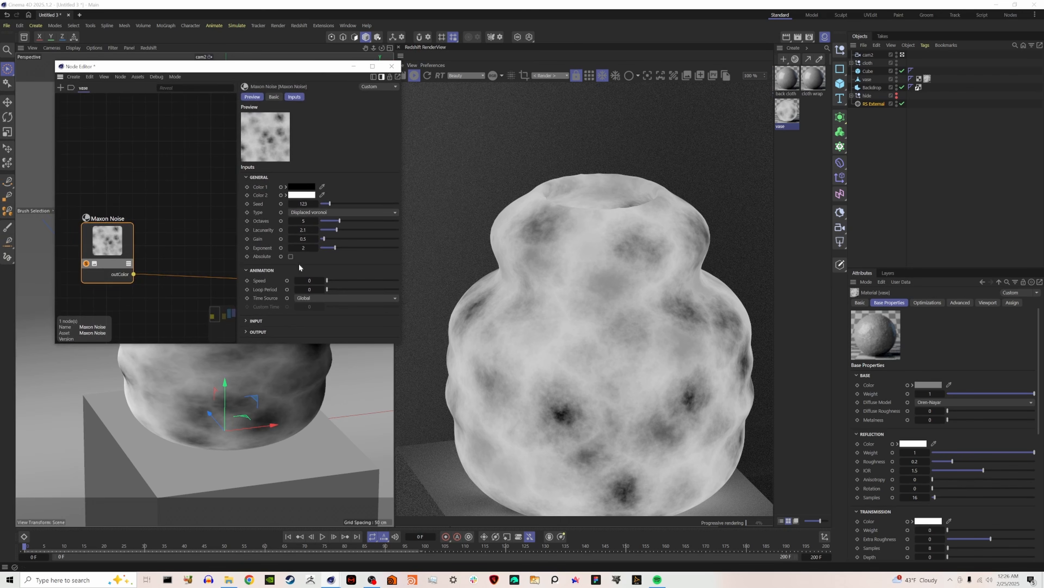
Set the Maxon Noise's Overall Scale to 5.
click(256, 320)
scroll(277, 314, down, 2)
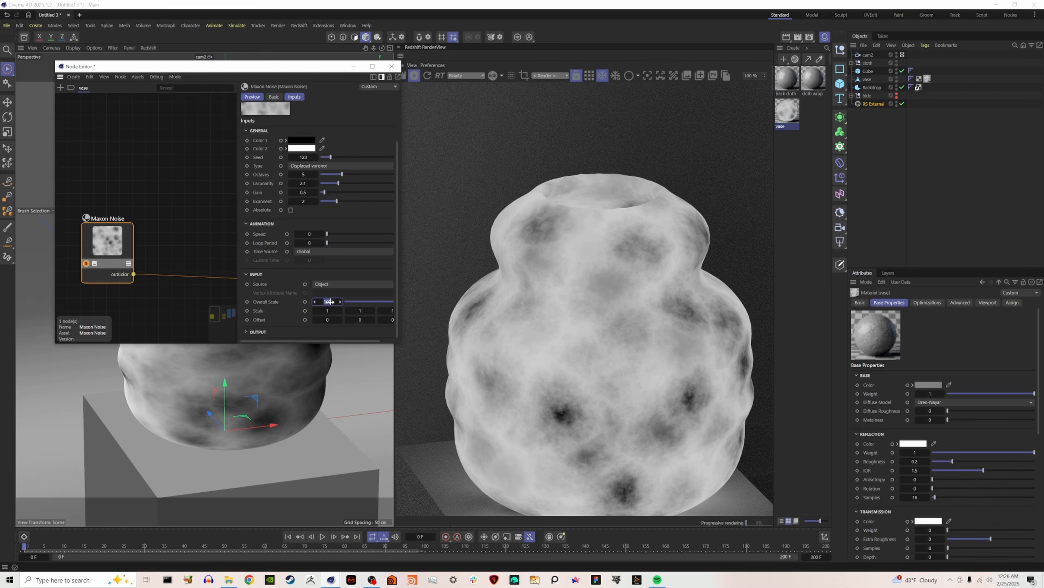
drag(329, 302, 330, 302)
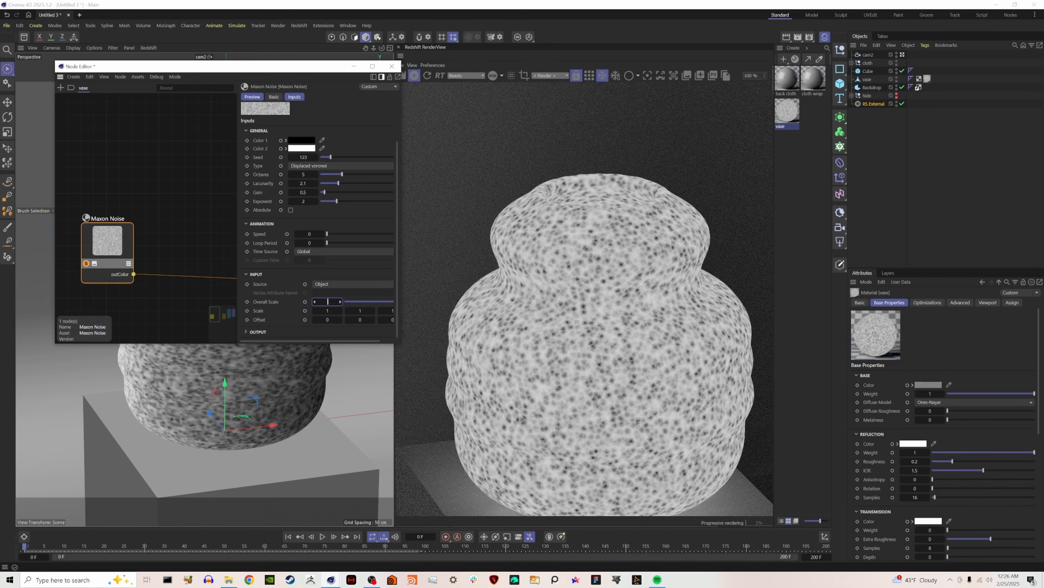
drag(327, 302, 328, 300)
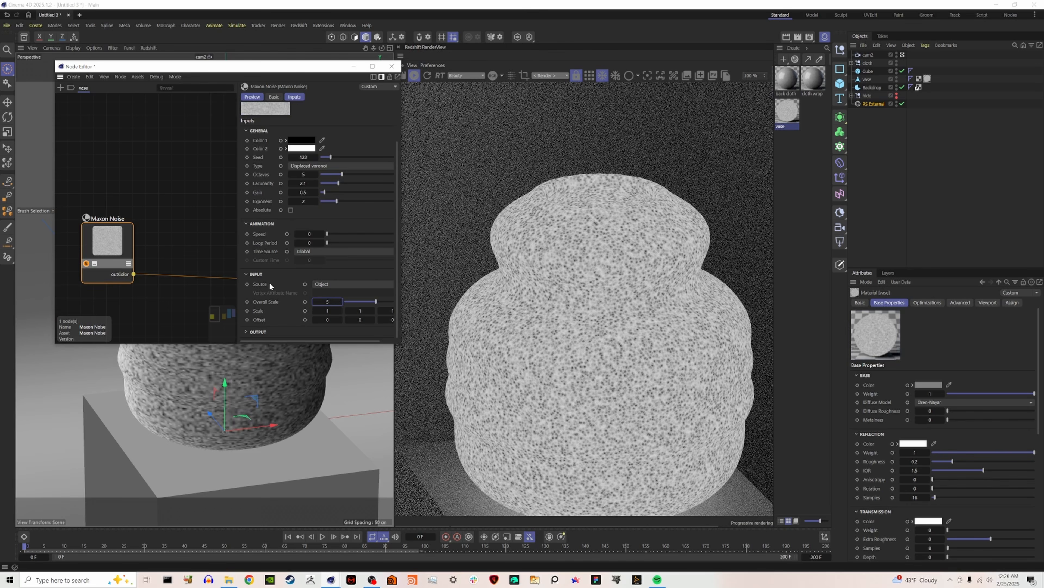
Set the Maxon Noise's octaves to 11.12, lacunarity to 0.91, gain to 0.58, exponent to 0.9514, cycles to 0.77 and high clip to 0.551.
scroll(352, 203, up, 2)
drag(340, 249, 364, 248)
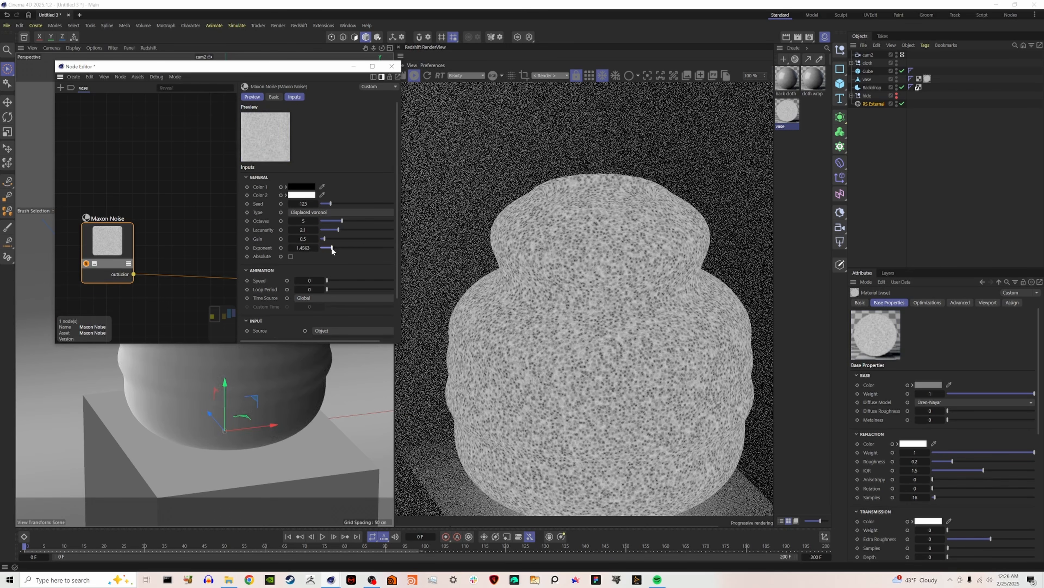
scroll(301, 293, down, 4)
mouse_move(330, 296)
mouse_down()
mouse_move(359, 294)
mouse_move(330, 293)
mouse_up()
drag(386, 313, 374, 321)
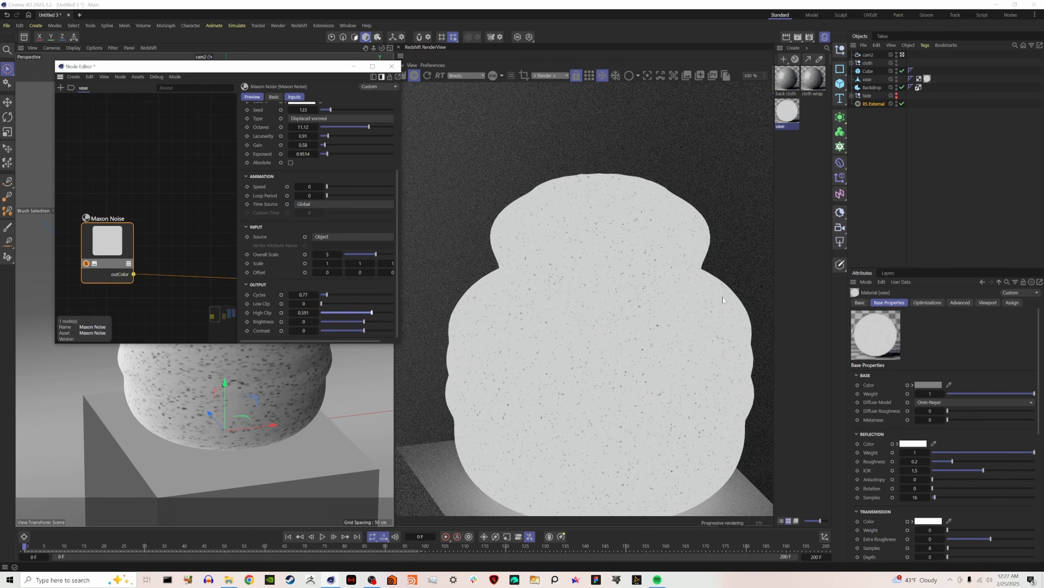
End the noise-only preview and rotate the Redshift light to a heading of 88°.
scroll(270, 257, up, 4)
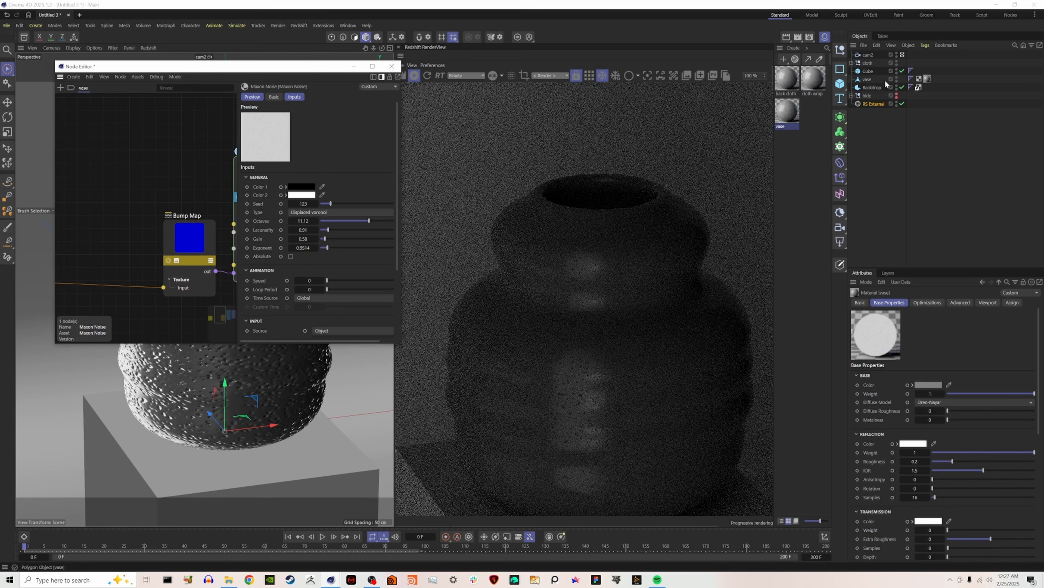
click(871, 104)
mouse_move(953, 338)
mouse_down()
mouse_move(991, 338)
mouse_move(942, 334)
mouse_up()
Set the reflection roughness of the vase's RS Standard node to 0.746.
middle_drag(229, 180, 156, 156)
click(179, 146)
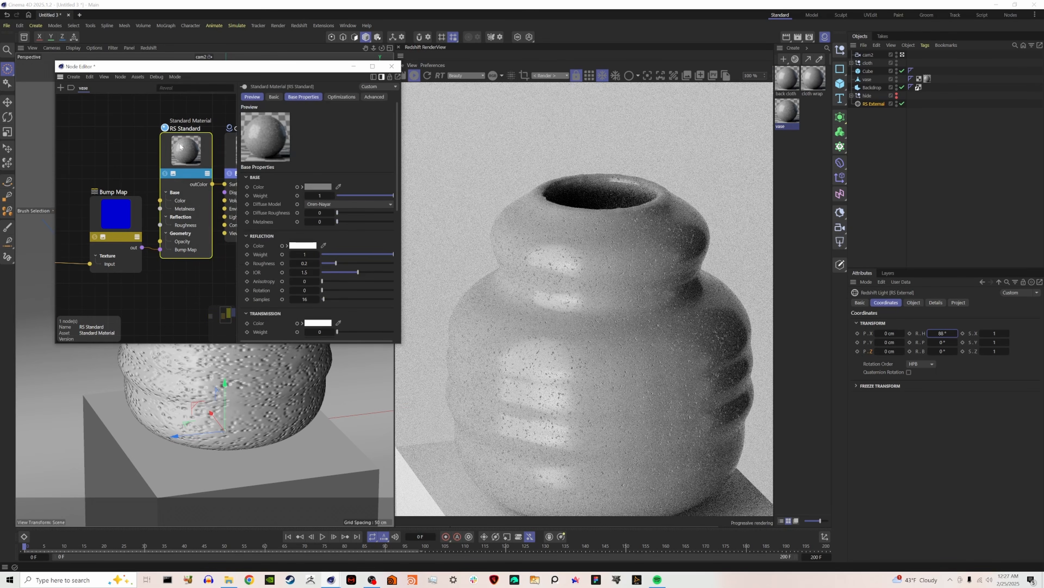
click(376, 263)
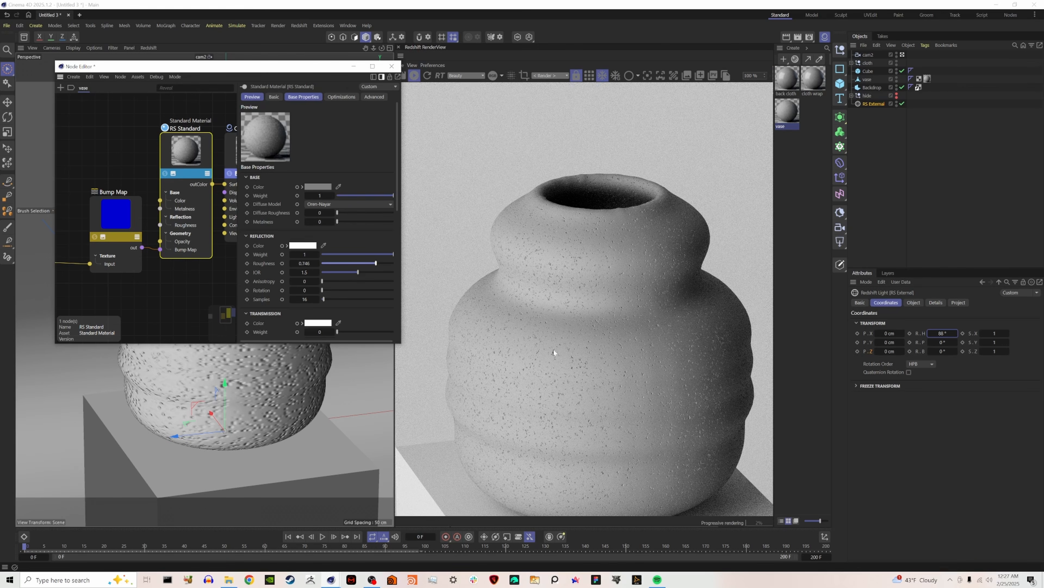
Set the vase material's base color to a terracotta orange, about RGB 200, 108, 79.
click(320, 186)
click(252, 239)
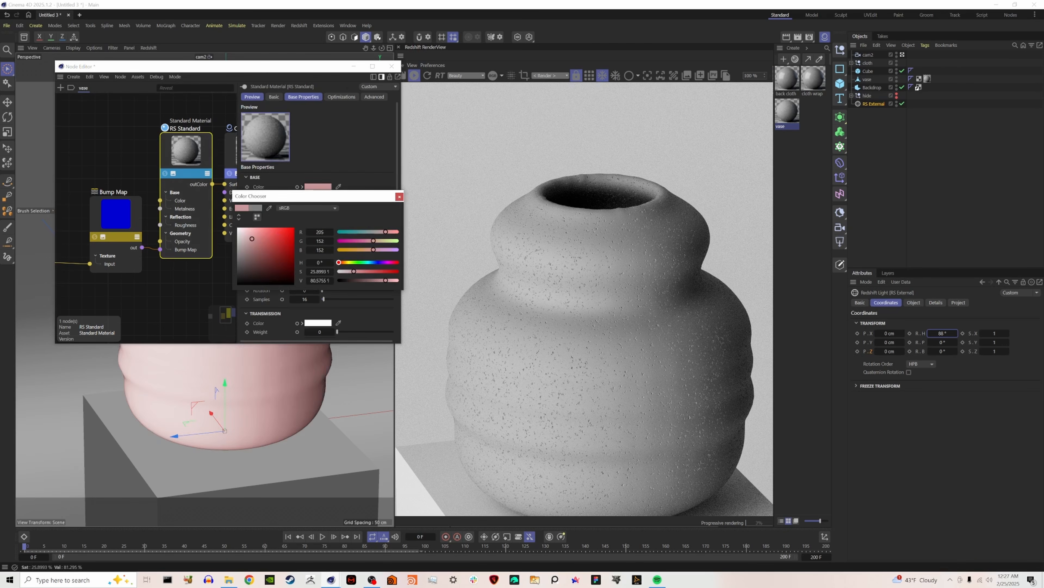
click(360, 249)
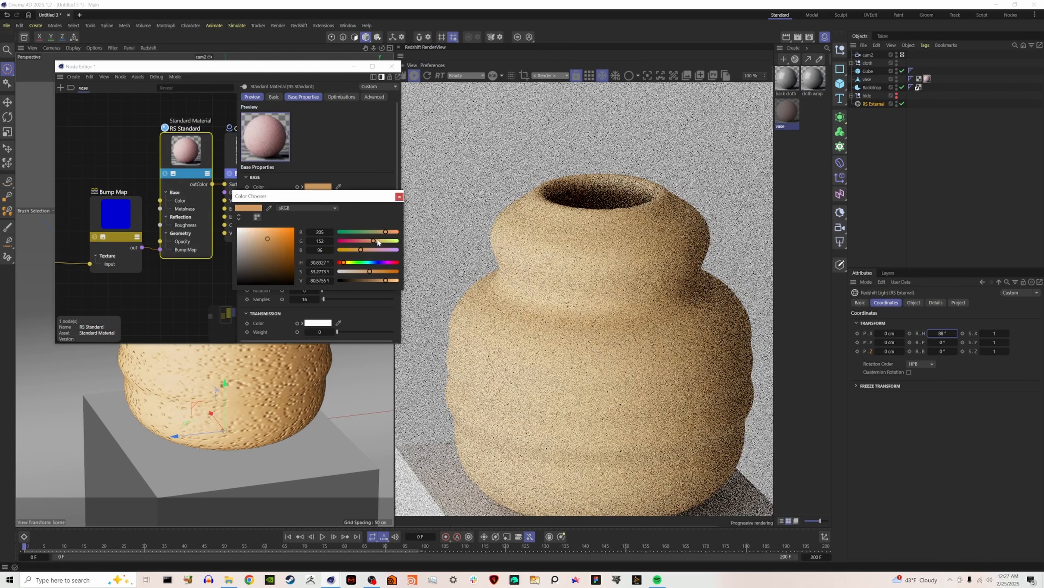
click(393, 232)
click(395, 232)
click(367, 241)
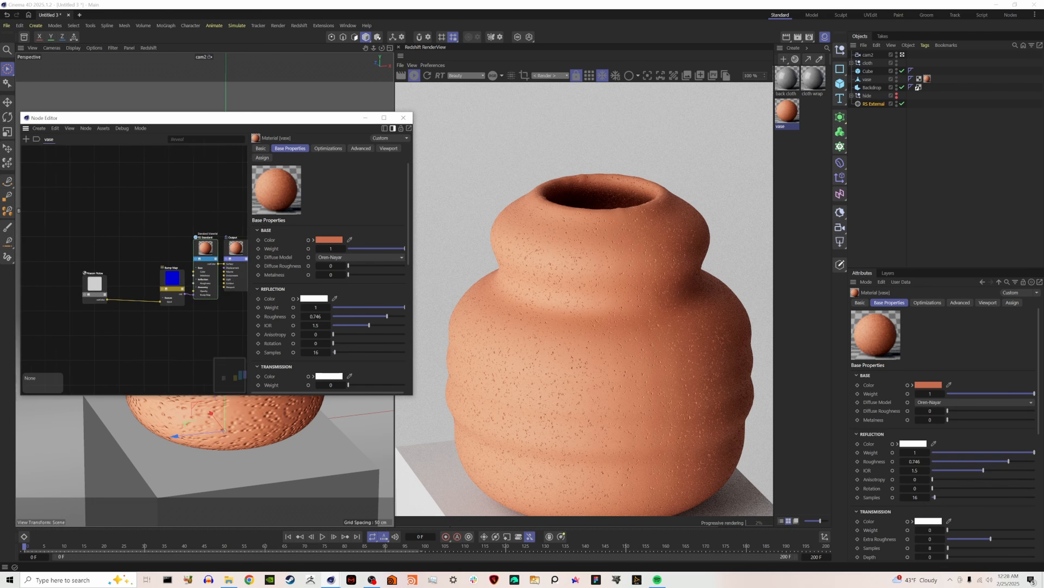
Add a Color Layer node to the vase material and place it above the Bump Map node.
double_click(102, 211)
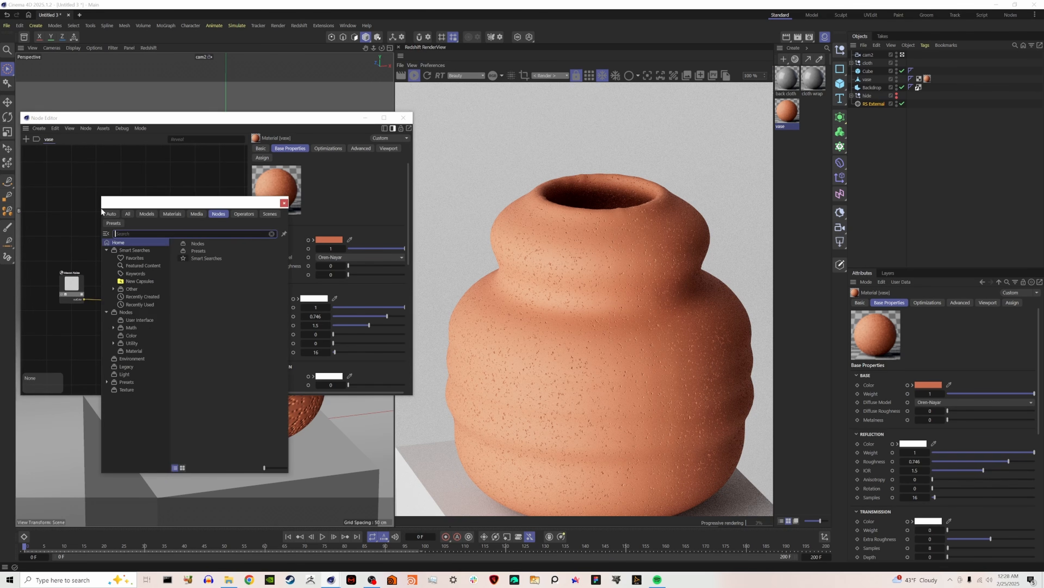
text(col)
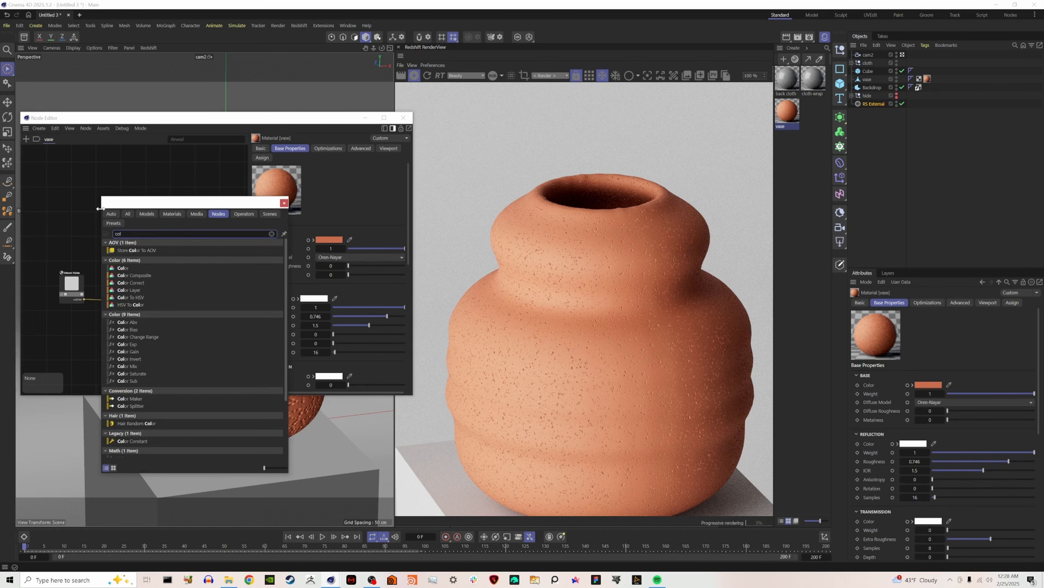
click(132, 290)
drag(105, 202, 146, 204)
Add a Ramp node beside the Color Layer and solo it to preview the gradient on the vase.
double_click(98, 215)
text(ra)
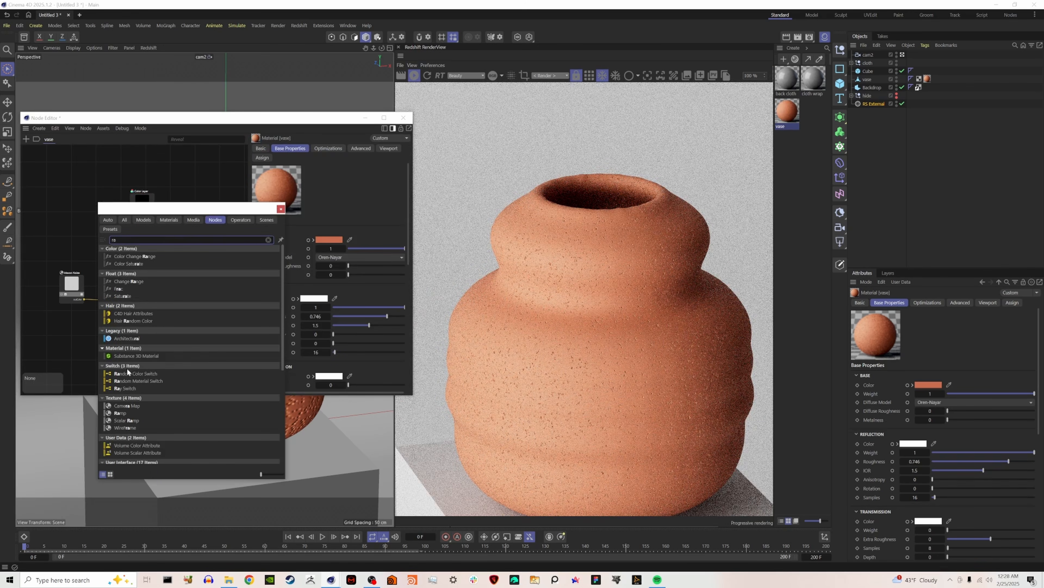
click(131, 412)
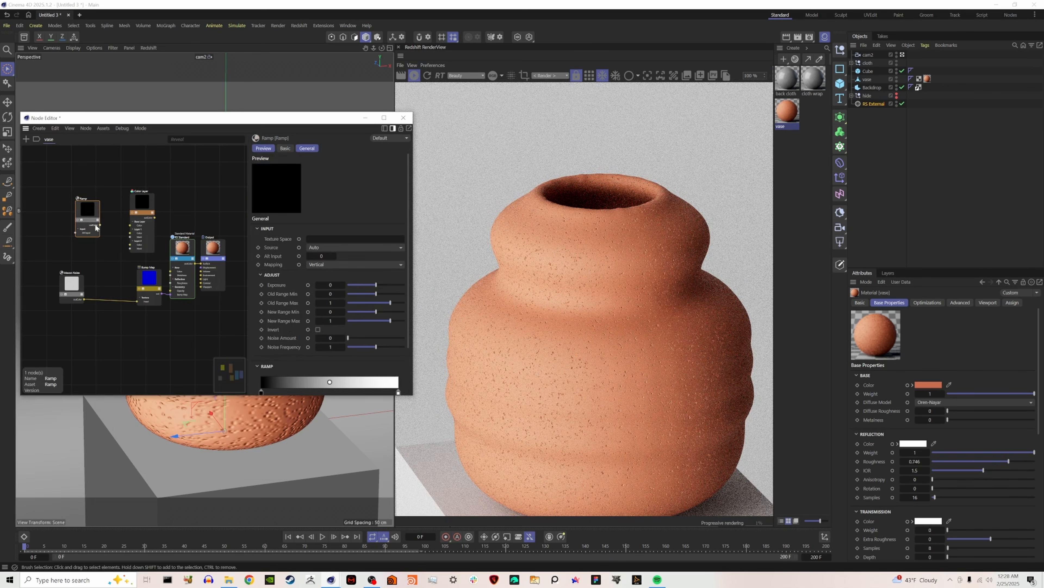
click(78, 220)
click(88, 211)
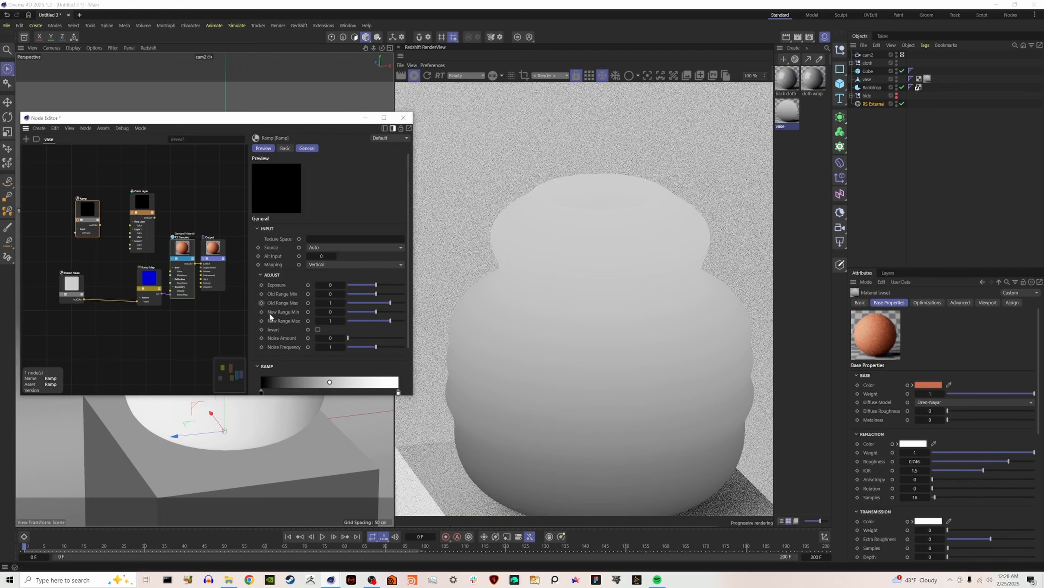
Shape the ramp into a white band around the vase's middle with black above and below, using closely spaced knots for crisp edges.
drag(260, 333, 295, 334)
drag(399, 334, 321, 334)
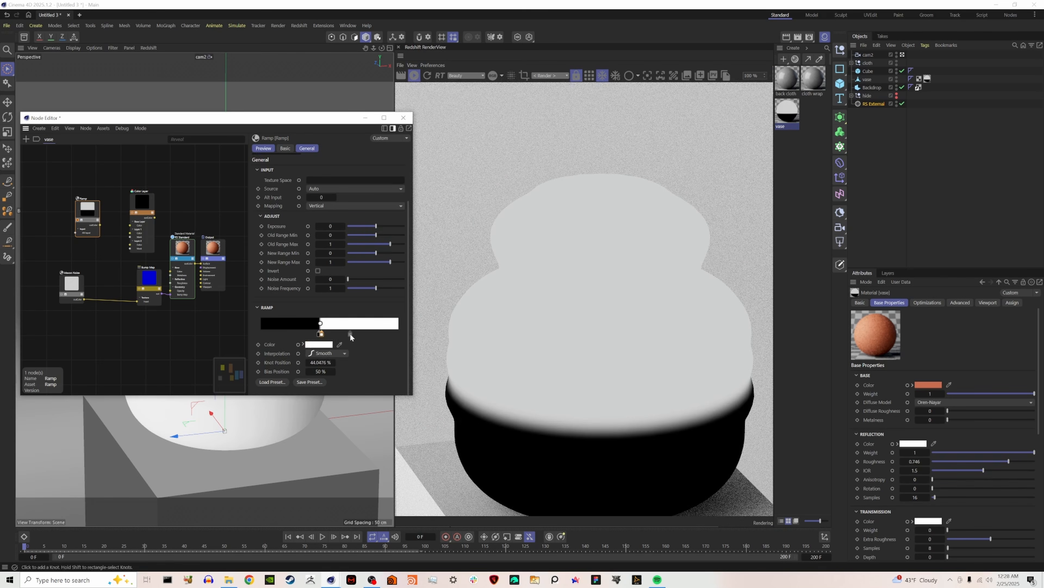
click(348, 333)
click(320, 345)
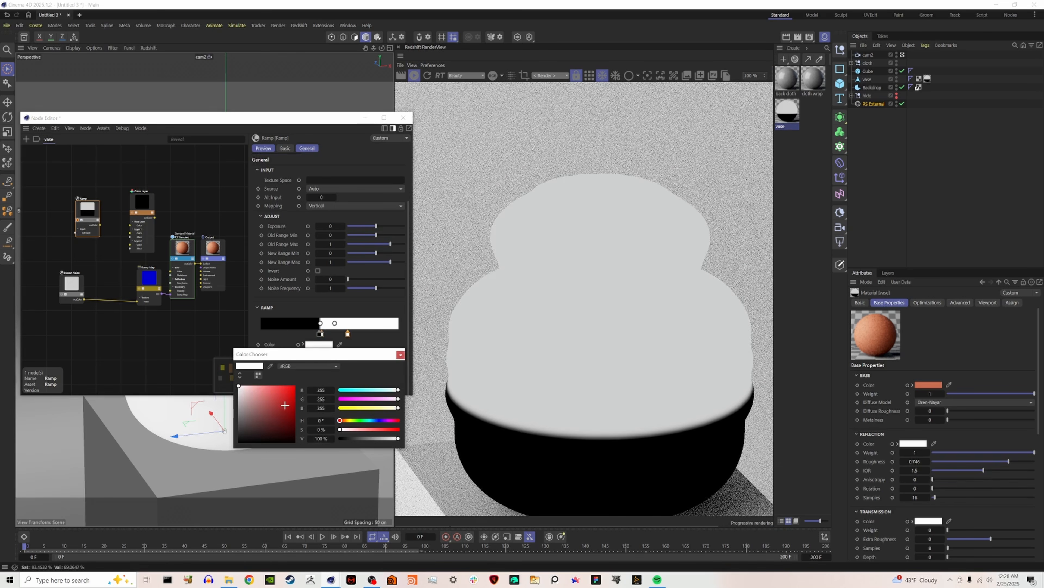
drag(286, 403, 239, 443)
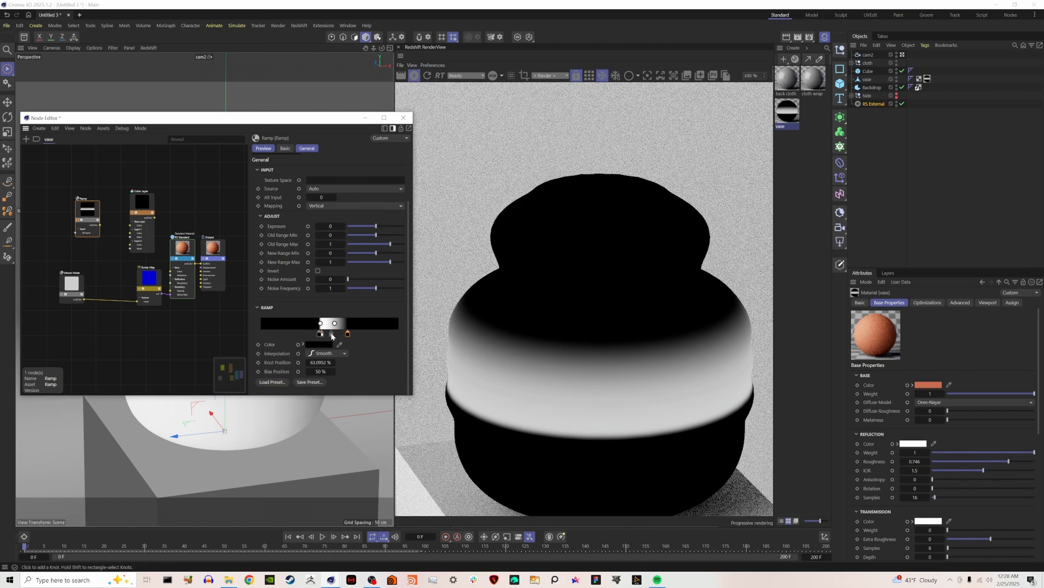
drag(323, 337, 345, 338)
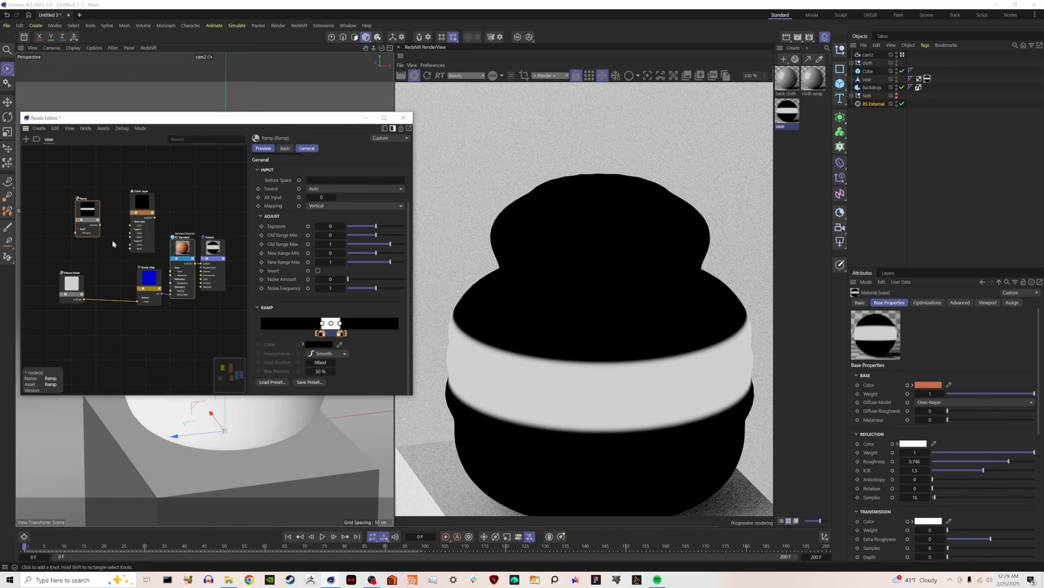
Connect the Ramp to the Color Layer's Layer 1 Mask and a new Tiles node to its Layer 1 Color.
click(112, 243)
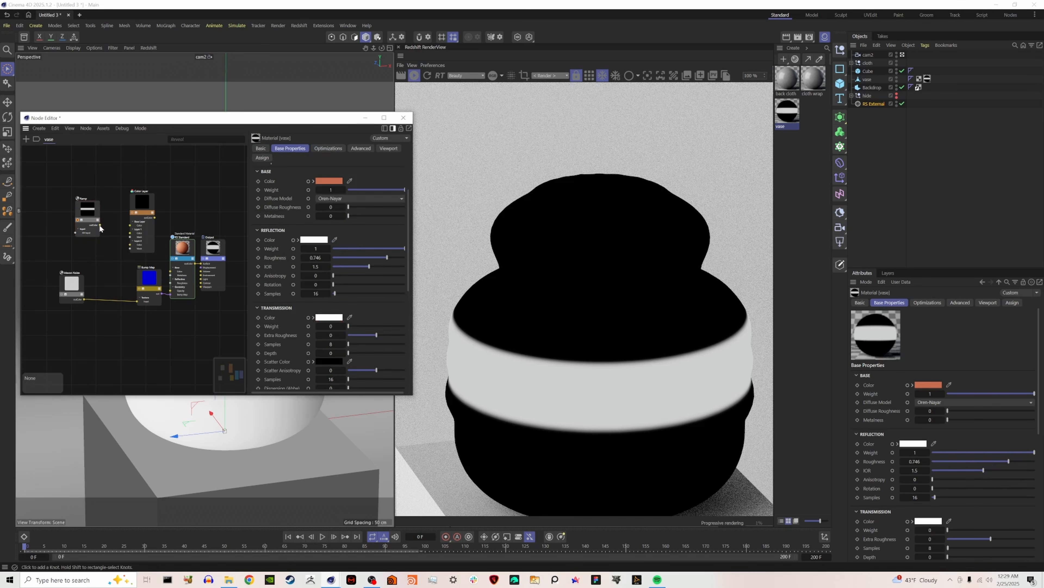
key(shift+c)
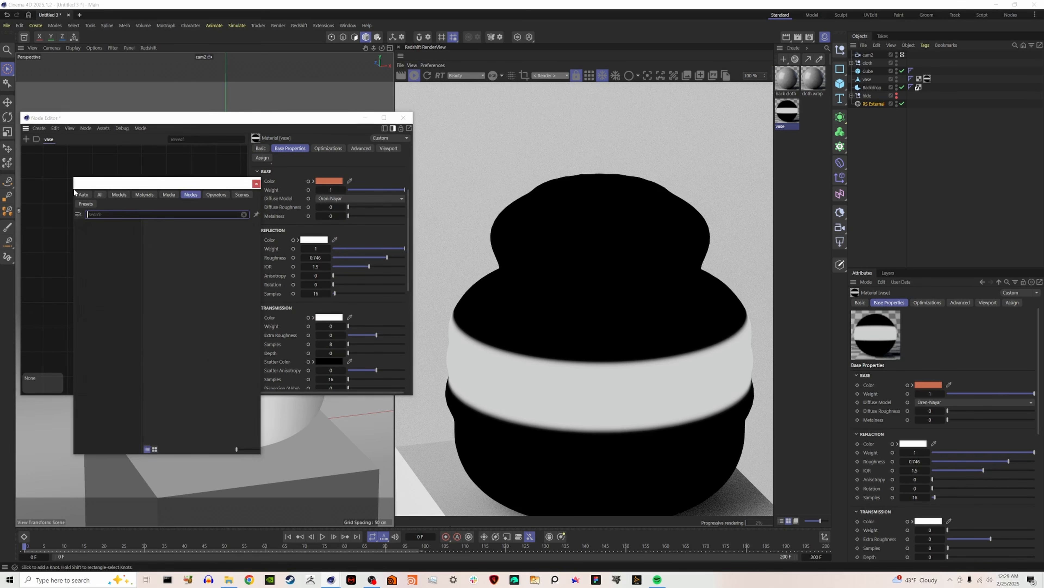
text(tile)
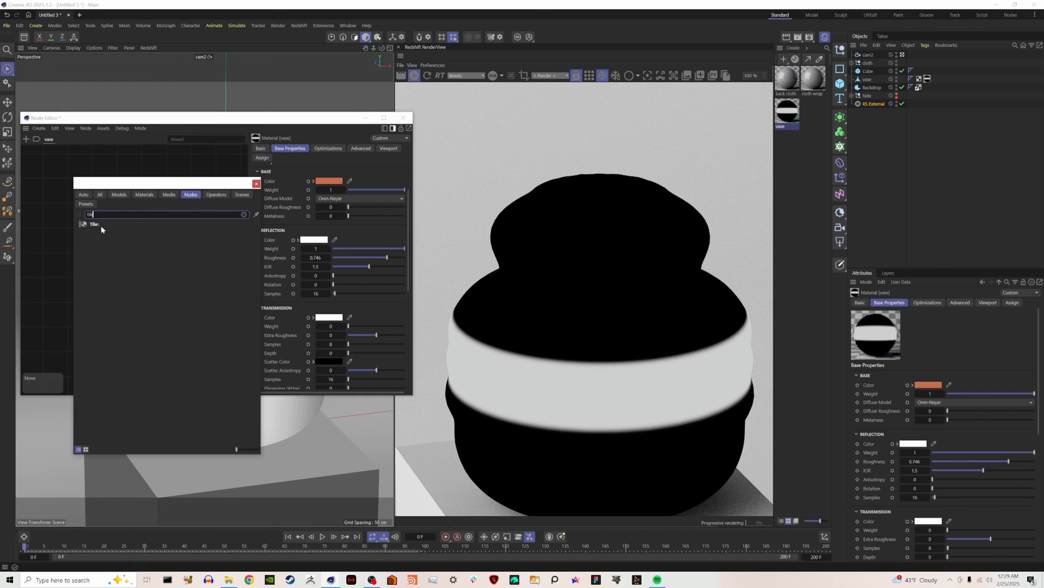
click(100, 224)
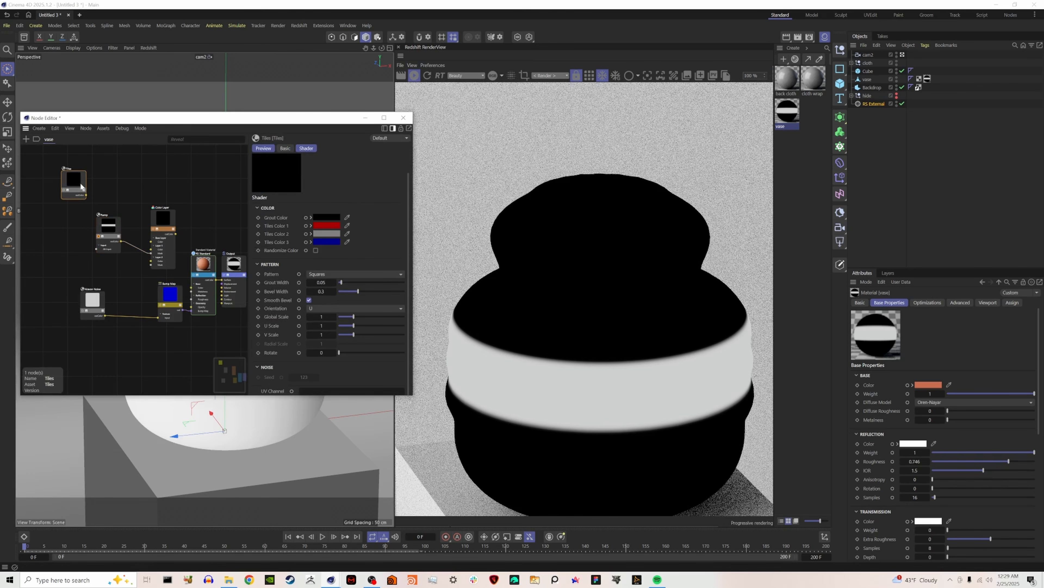
drag(81, 185, 152, 251)
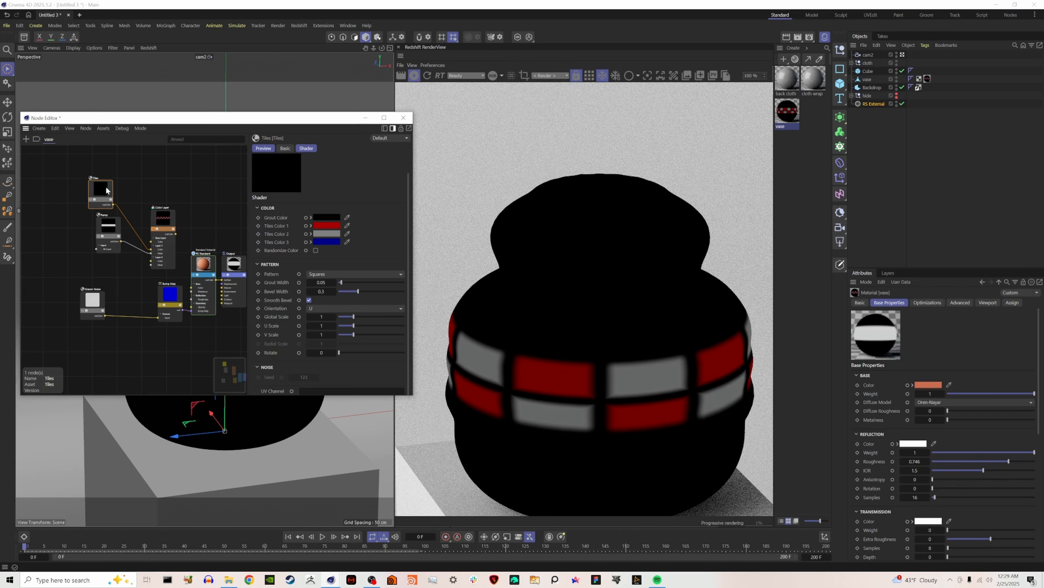
Copy the RS Standard's terracotta base color into the Color Layer's Base Layer color.
click(169, 226)
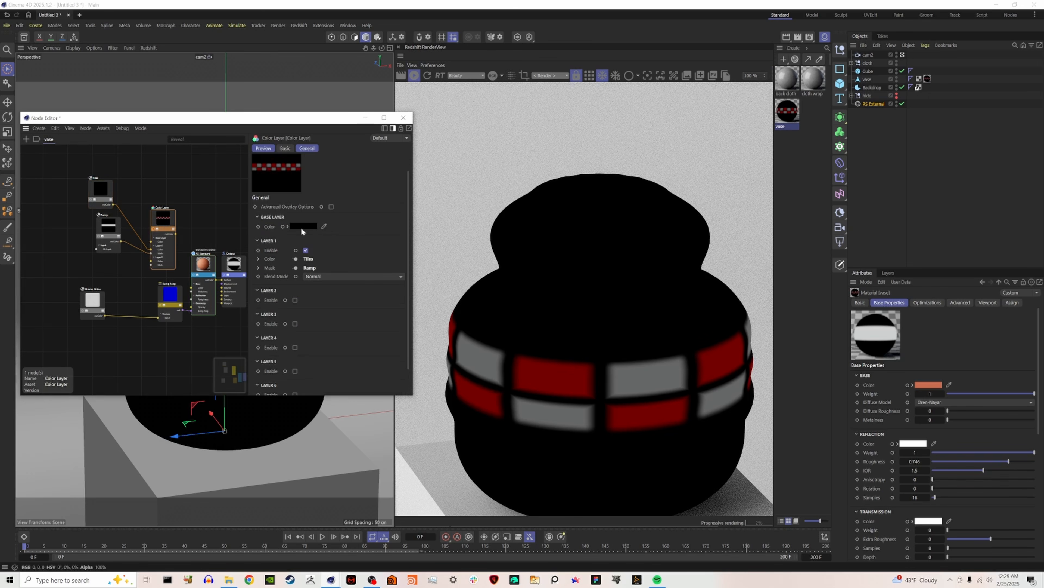
click(203, 264)
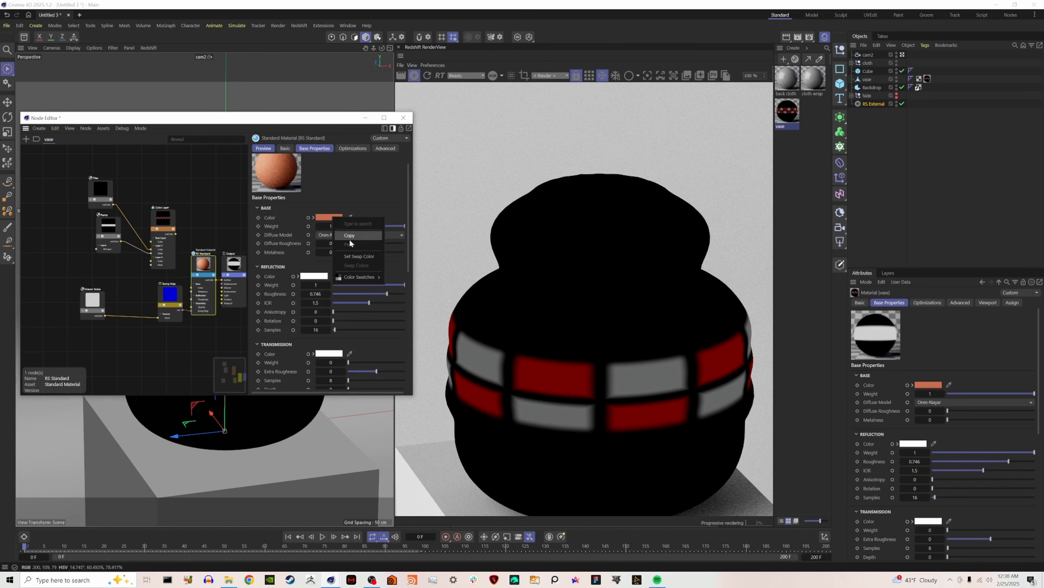
click(168, 226)
right_click(307, 226)
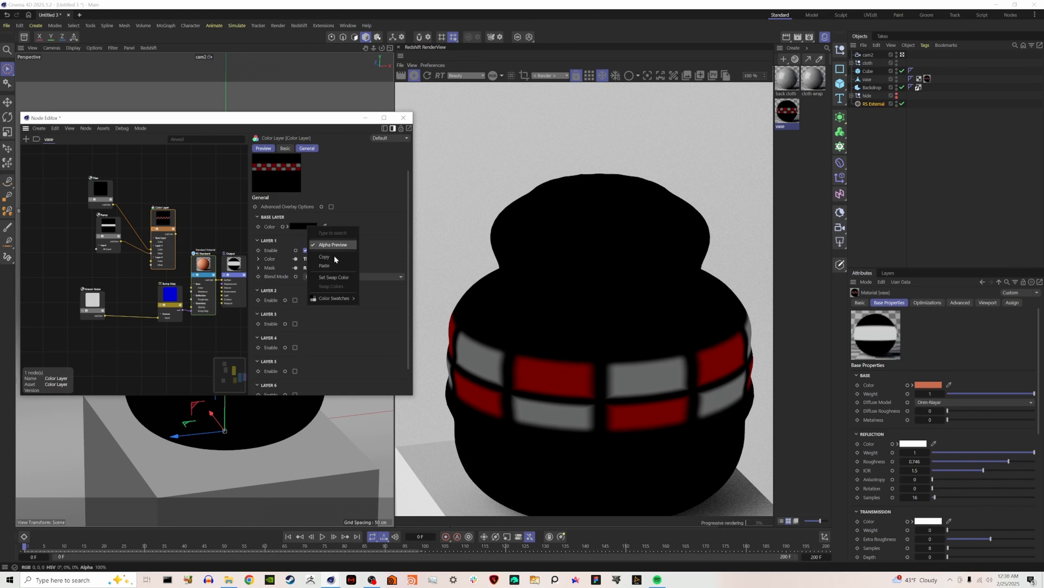
click(336, 260)
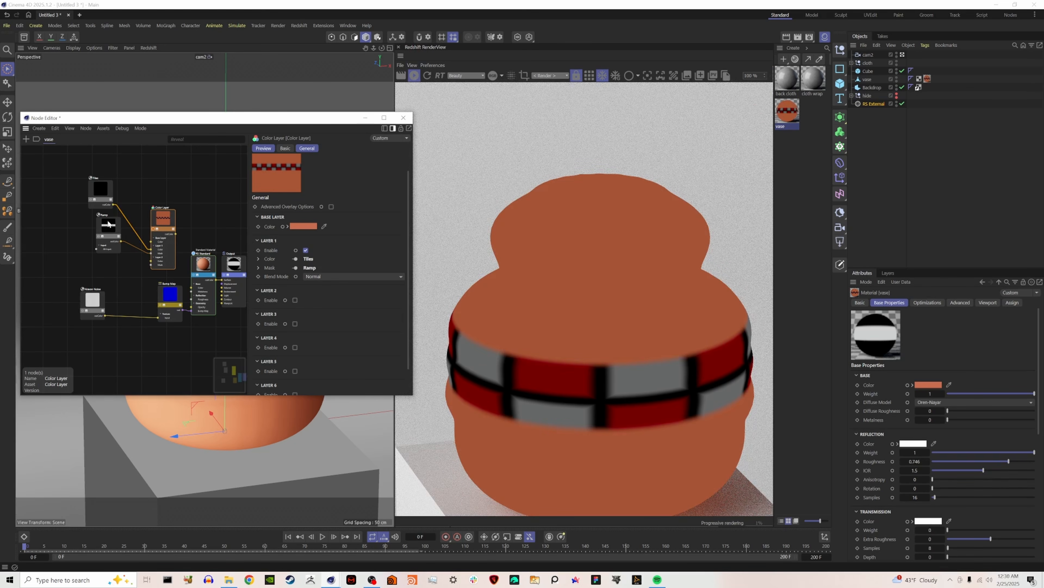
Set all three tile colors of the vase material's Tiles node to white.
click(101, 193)
click(327, 225)
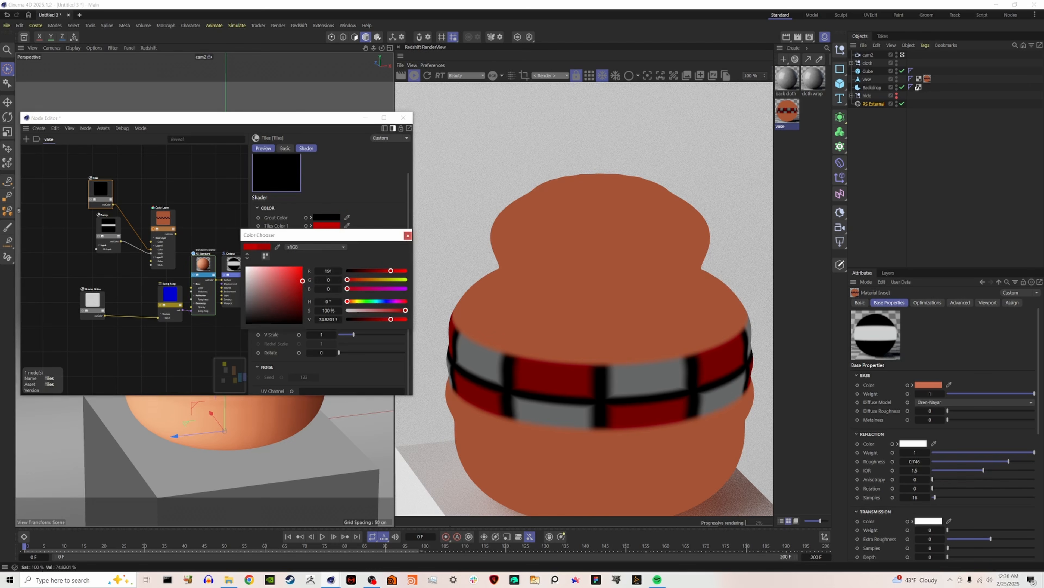
click(408, 235)
click(327, 233)
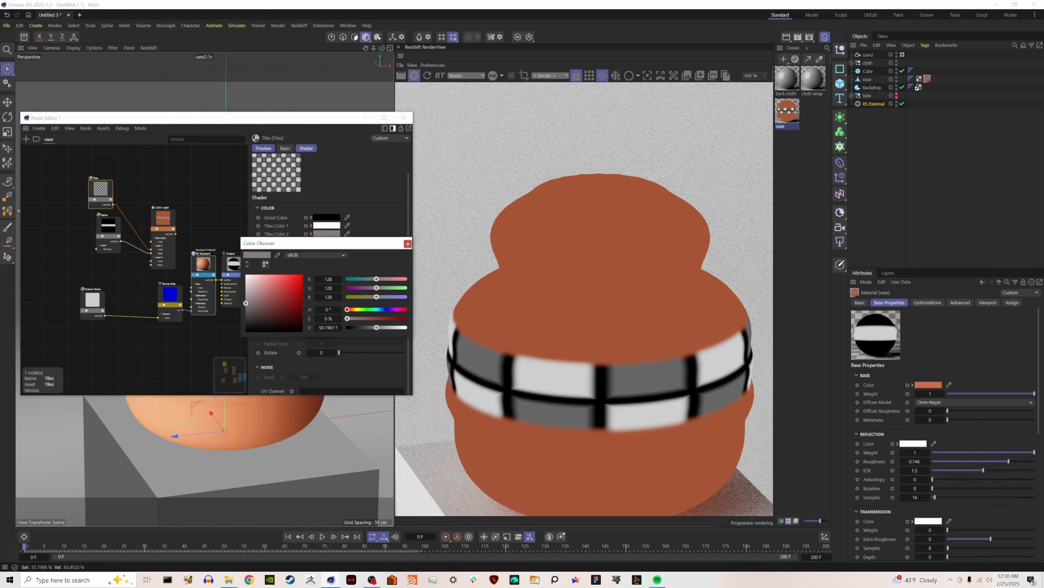
click(407, 243)
click(336, 241)
drag(287, 282, 247, 283)
click(407, 252)
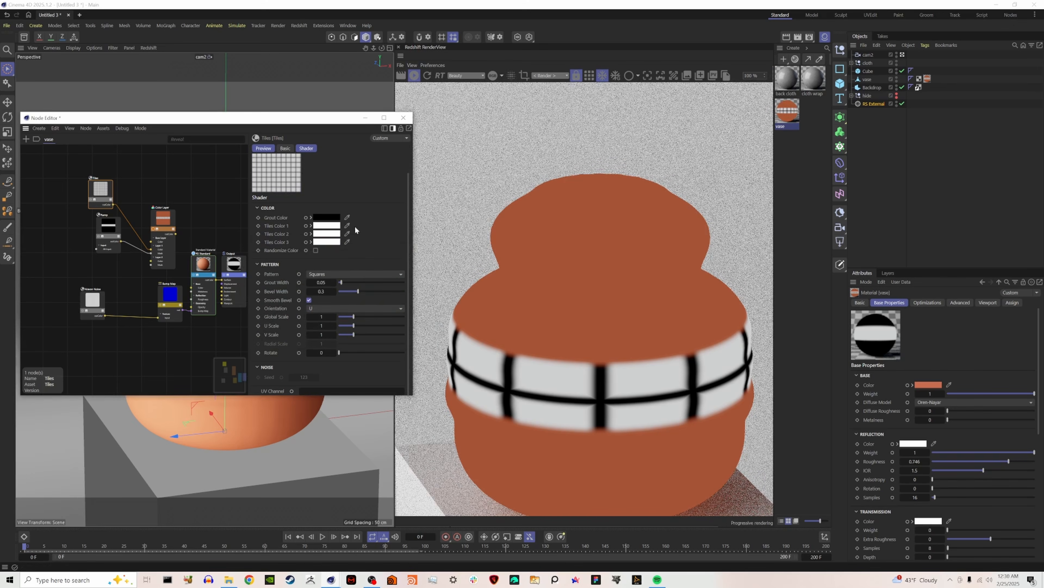
Try the Hexagons and Weave tile patterns on the vase band, and switch the pattern to Waves 1.
click(365, 274)
click(353, 340)
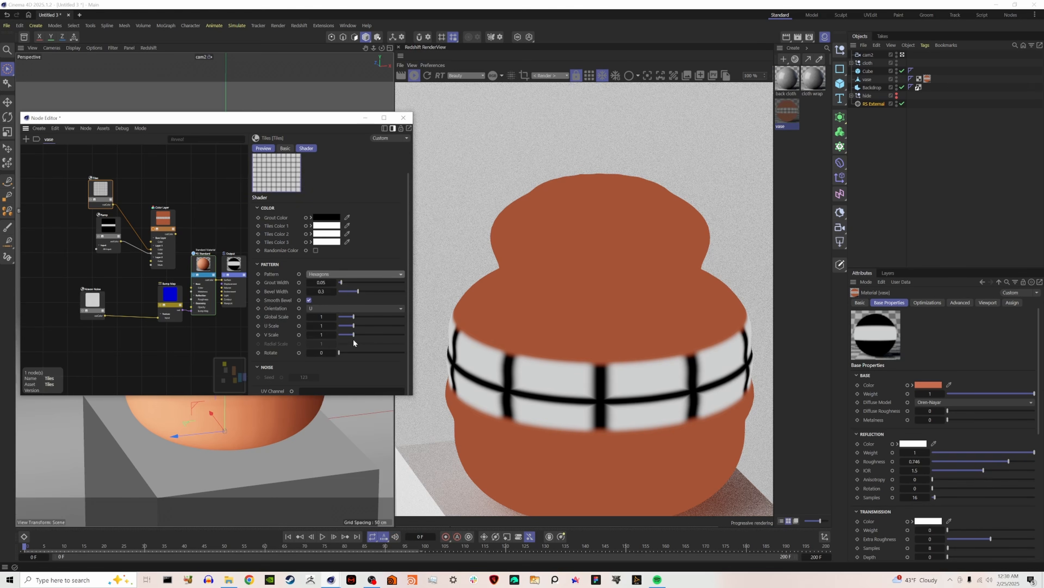
click(355, 274)
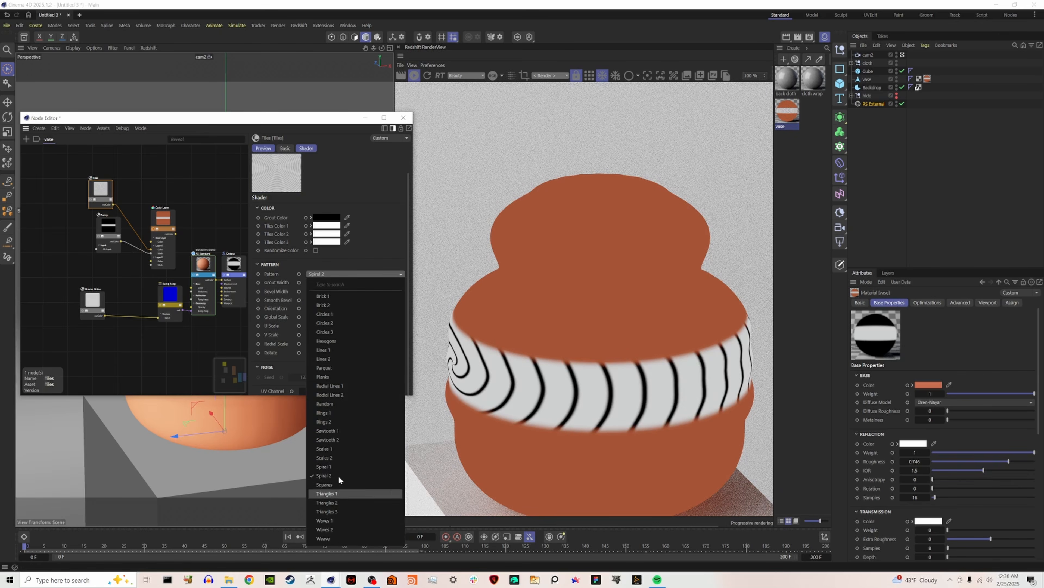
click(346, 521)
Recolor the vase Tiles with red and orange tile colors and pink grout, and reduce the global scale to 0.3496.
click(327, 226)
drag(247, 271, 294, 303)
click(408, 235)
click(327, 234)
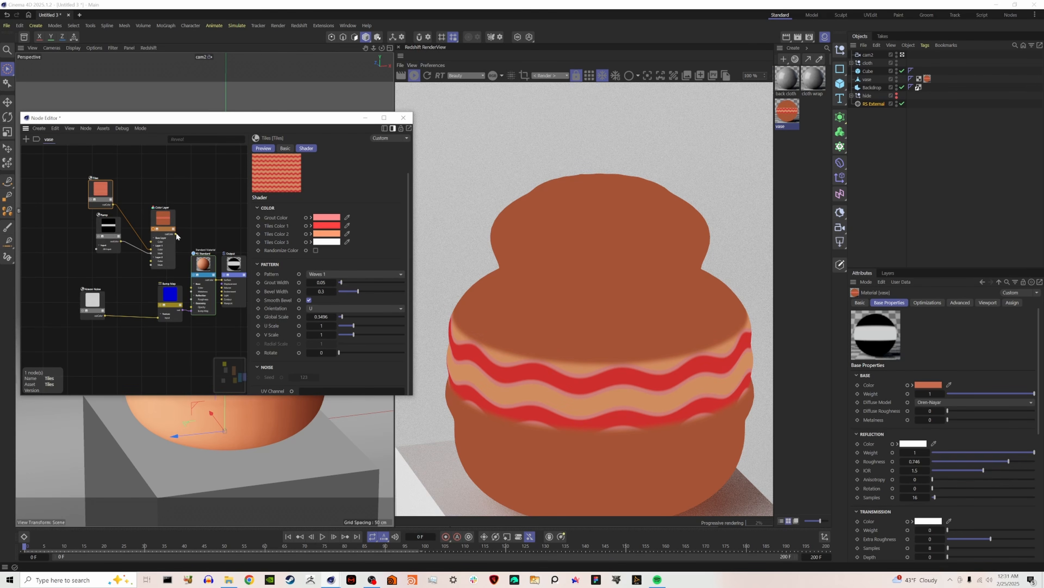
Connect the Color Layer to the RS Standard's base color and set the Tiles pattern to Hexagons.
drag(193, 290, 193, 288)
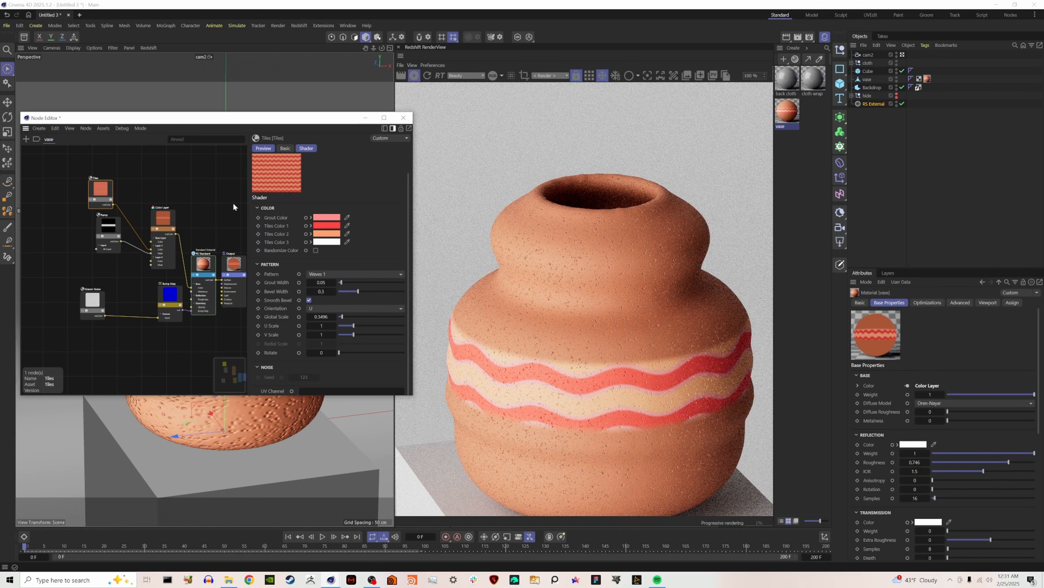
click(349, 273)
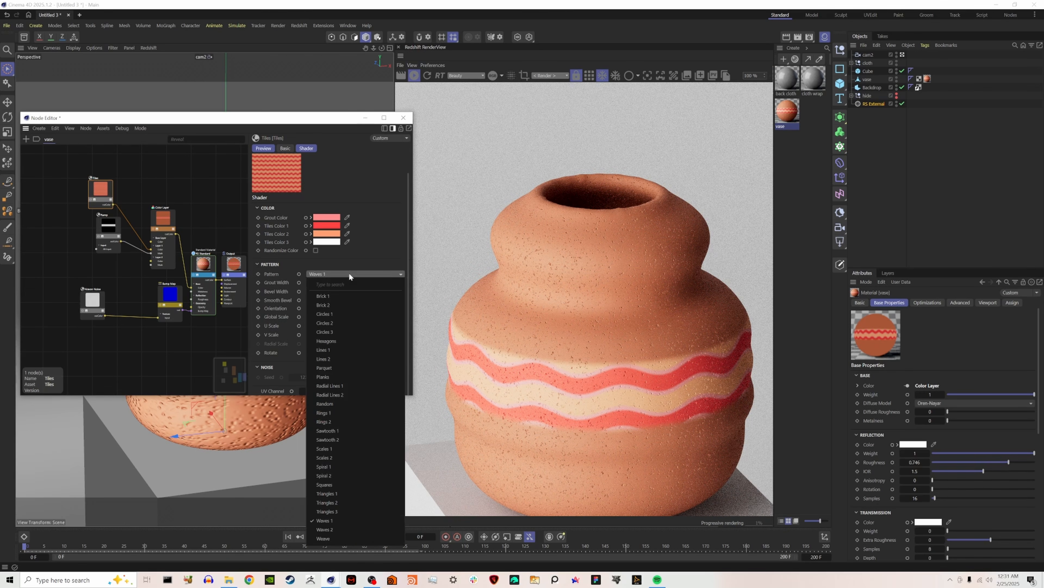
click(342, 341)
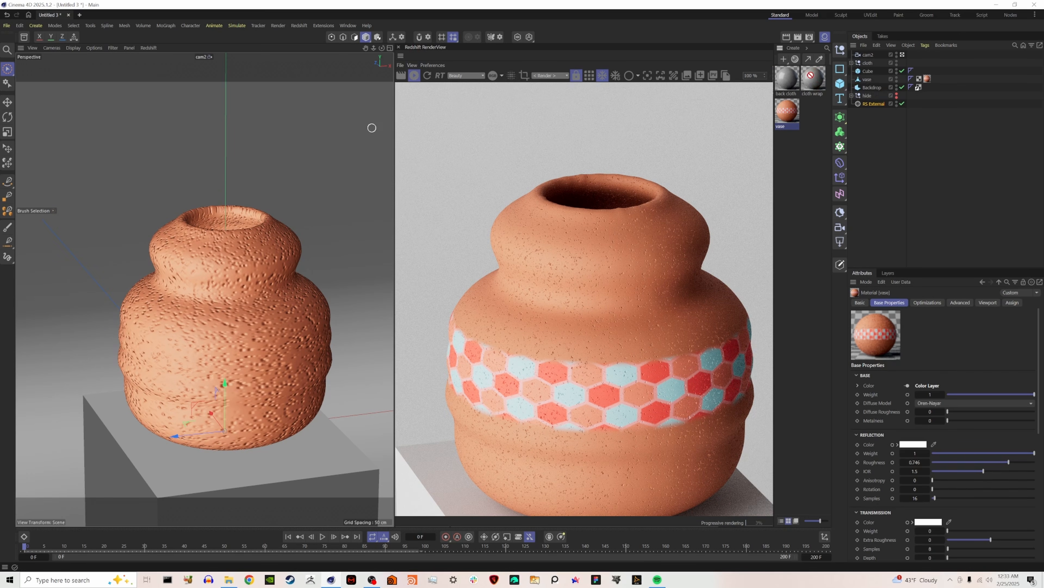
Assign the cloth wrap material to the cloth wrapPlane and the back cloth material to the background wrapPlane in the cloth group.
click(852, 63)
drag(871, 74, 871, 72)
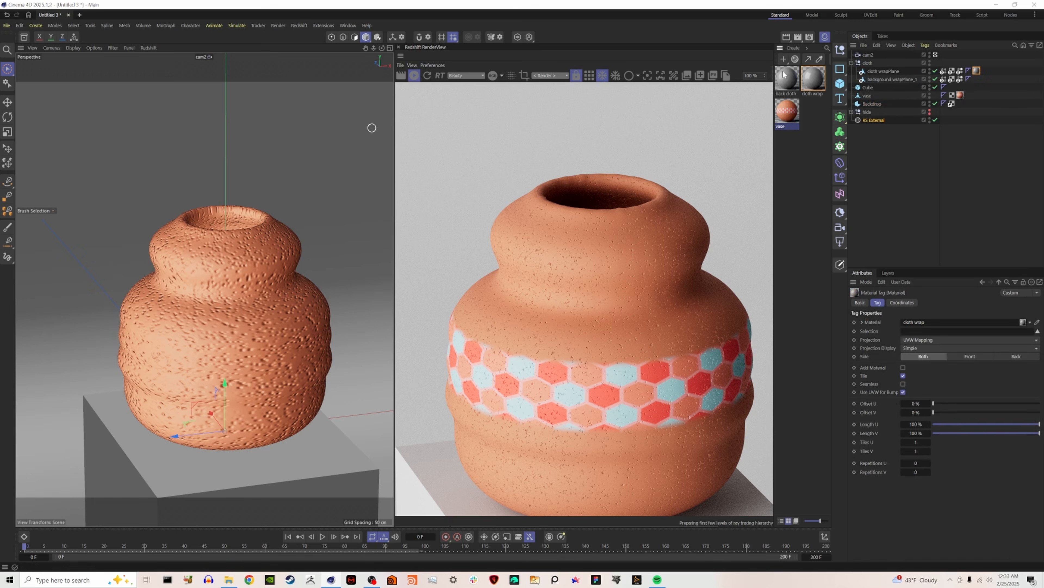
drag(784, 80, 891, 79)
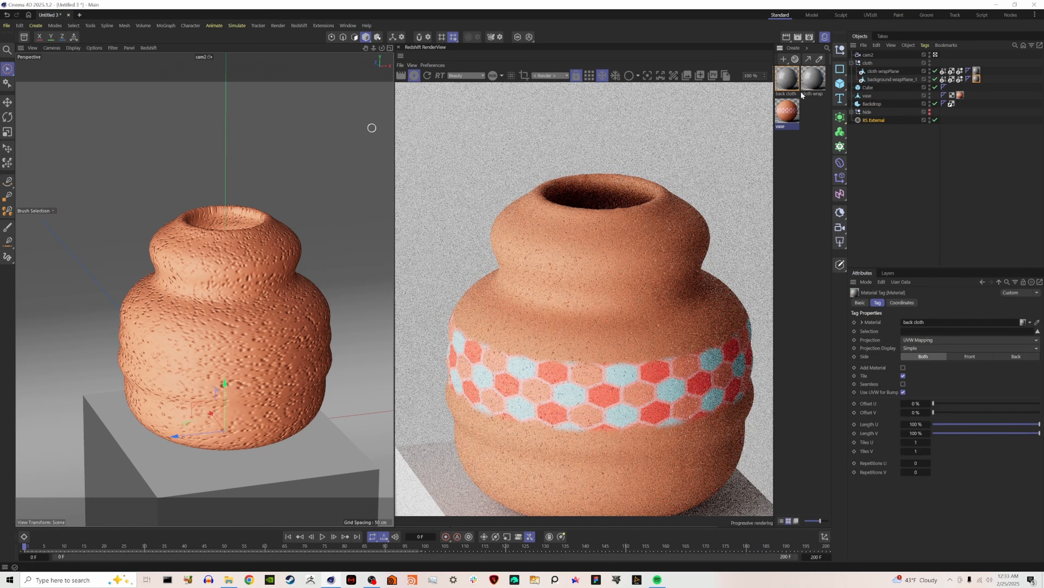
Go to frame 90 and add a Tiles node to the cloth wrap material's node graph.
click(386, 546)
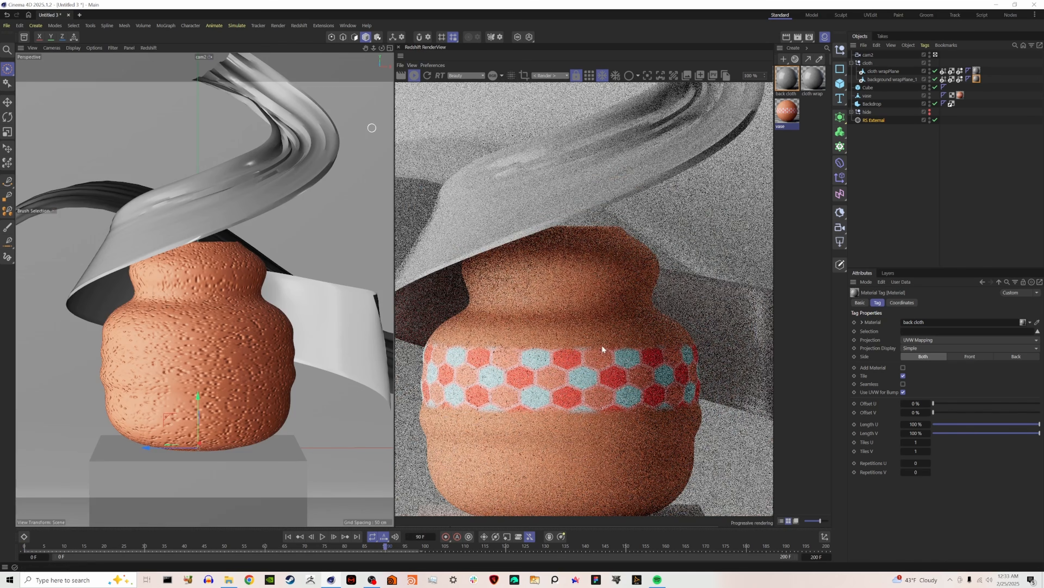
scroll(575, 355, down, 4)
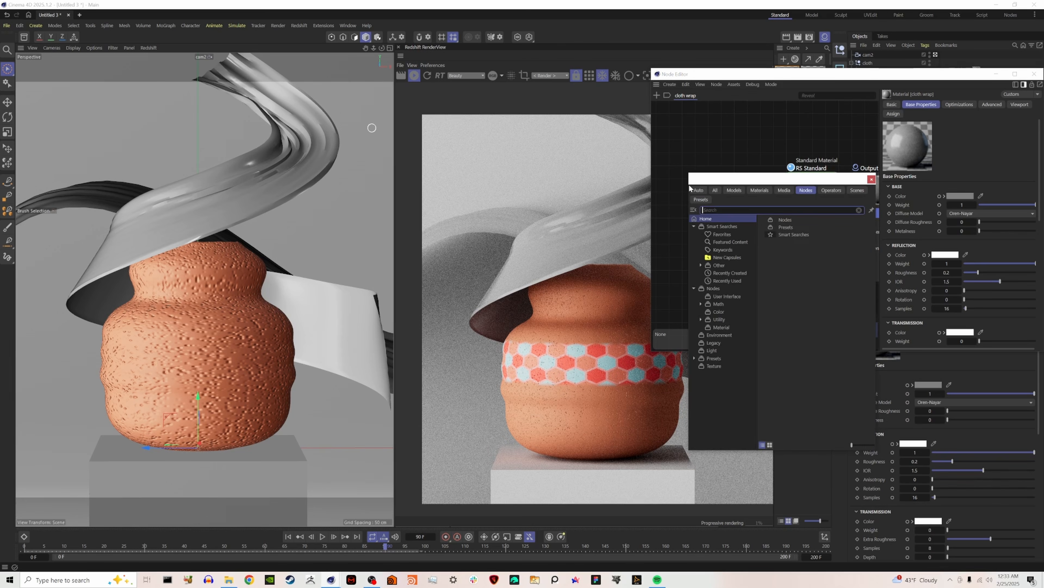
text(tile)
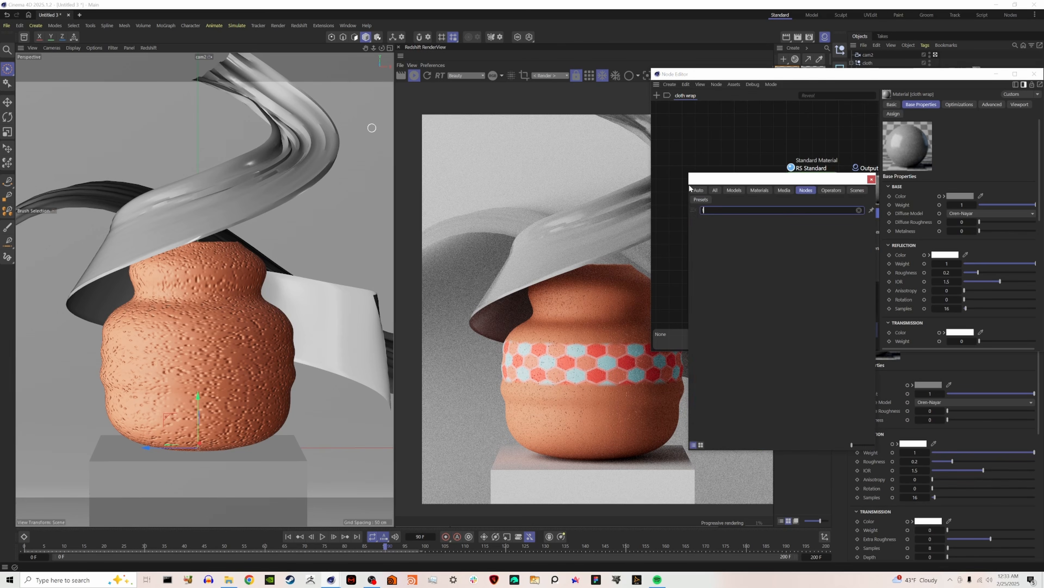
click(767, 221)
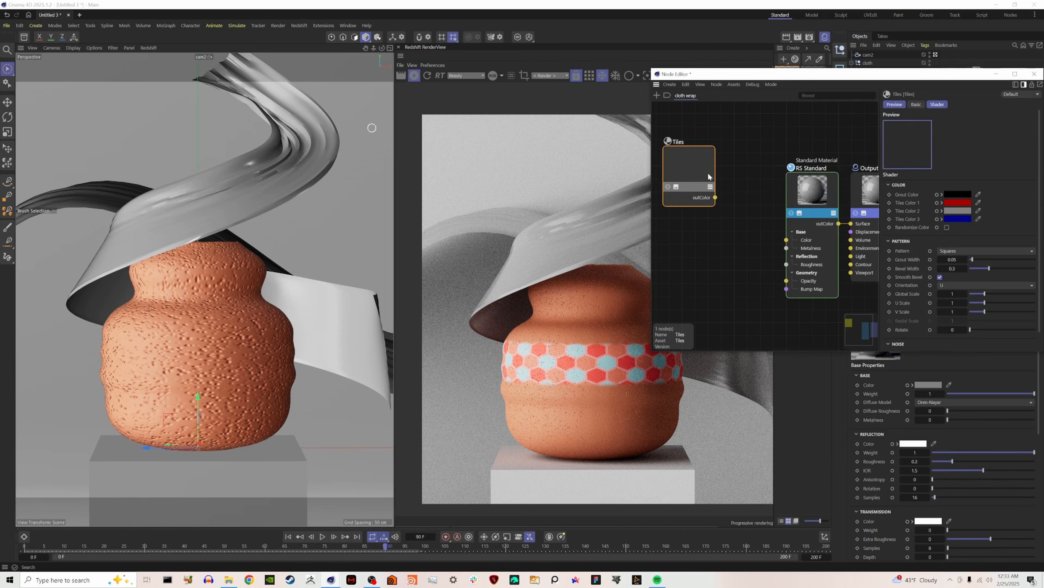
Set Tiles Color 1, 2 and 3 of the cloth wrap's Tiles node to white.
click(957, 203)
drag(911, 259, 875, 257)
click(1037, 212)
click(949, 211)
click(1037, 220)
click(965, 221)
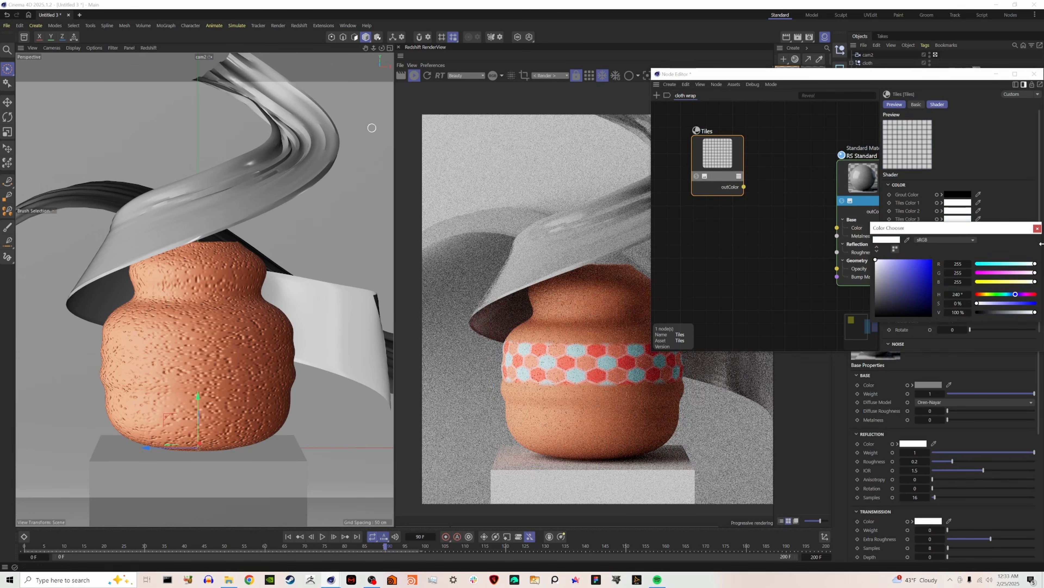
click(1038, 228)
Solo the cloth Tiles and shape a fine Weave pattern with global scale 0.0585, U scale 0.1468 and V scale 1.4026.
click(697, 176)
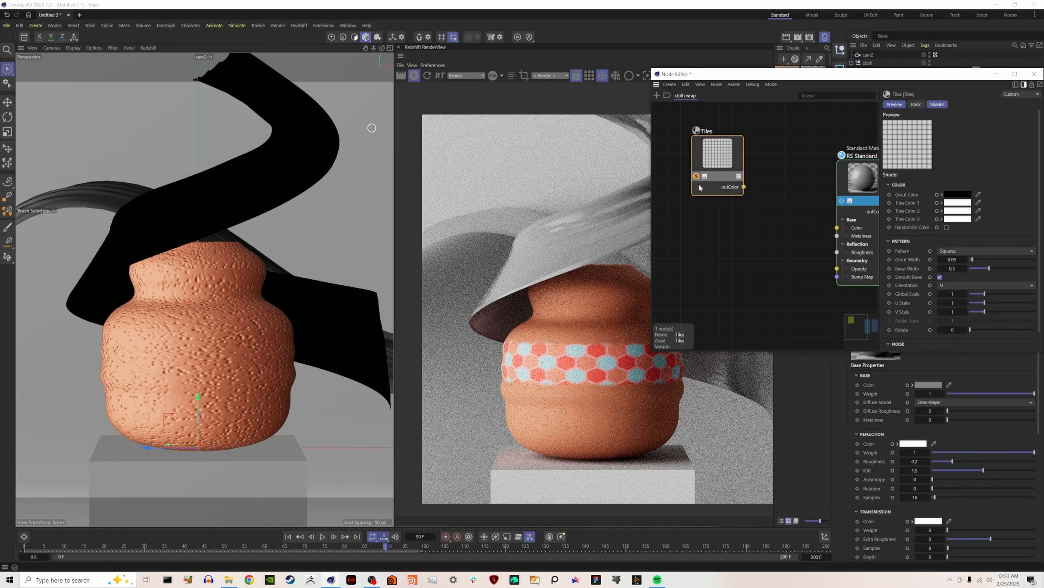
drag(978, 294, 1002, 311)
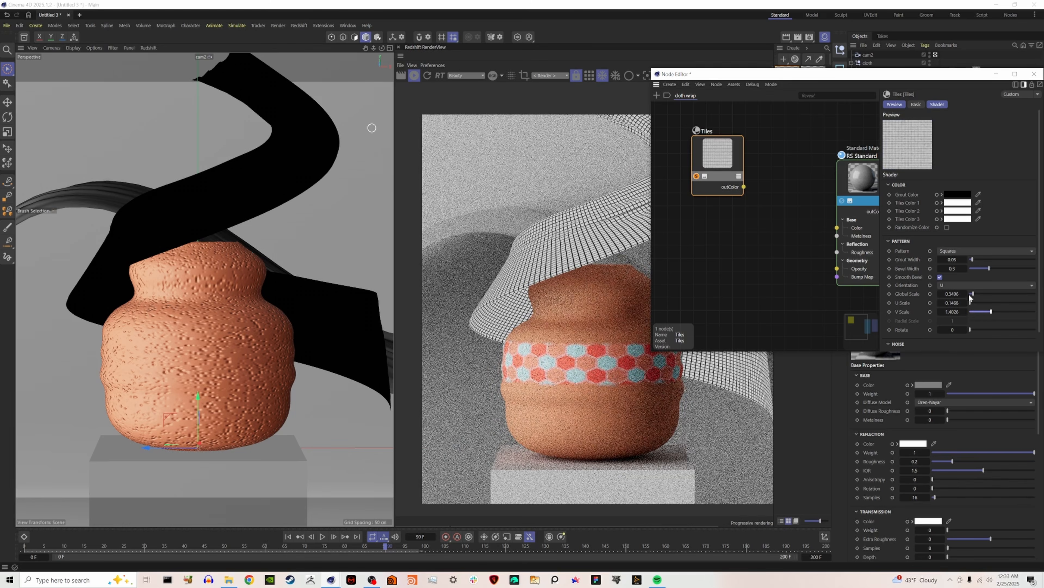
click(985, 250)
click(970, 515)
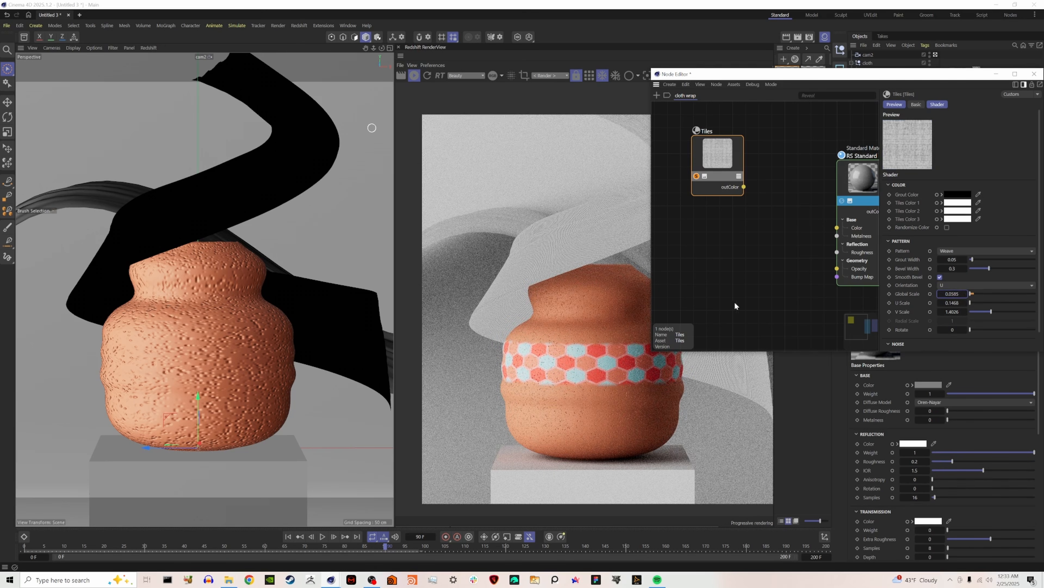
Feed the Tiles into the RS Standard's Opacity through a new Ramp node with its white knot at about 42%.
drag(753, 197, 837, 268)
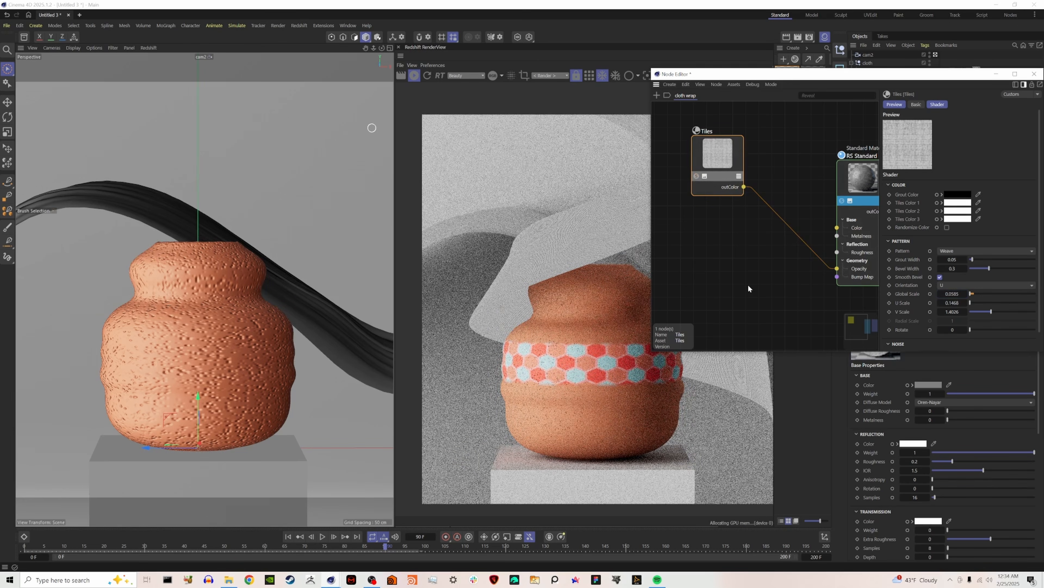
drag(880, 78, 240, 91)
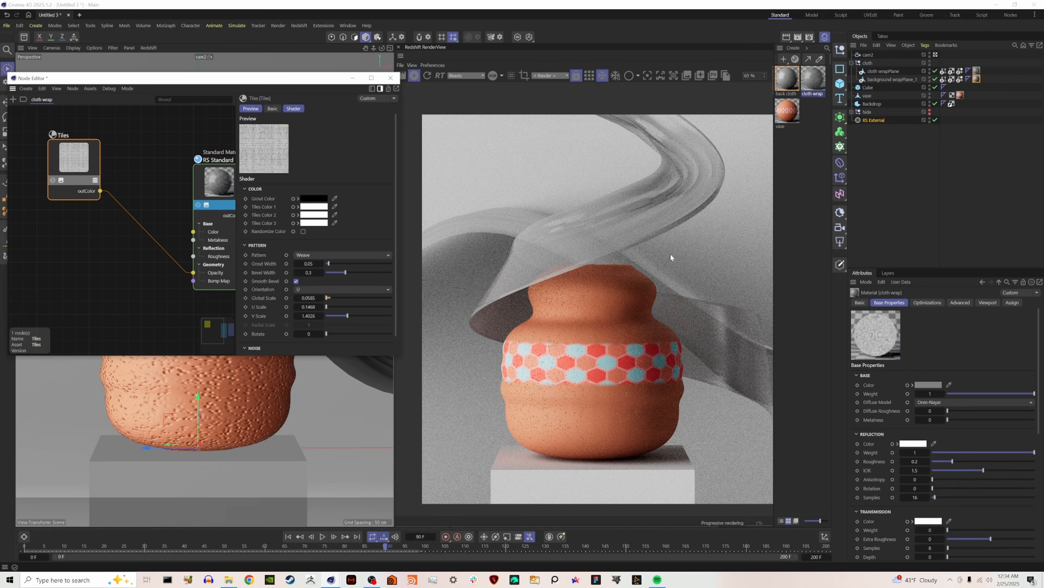
double_click(138, 192)
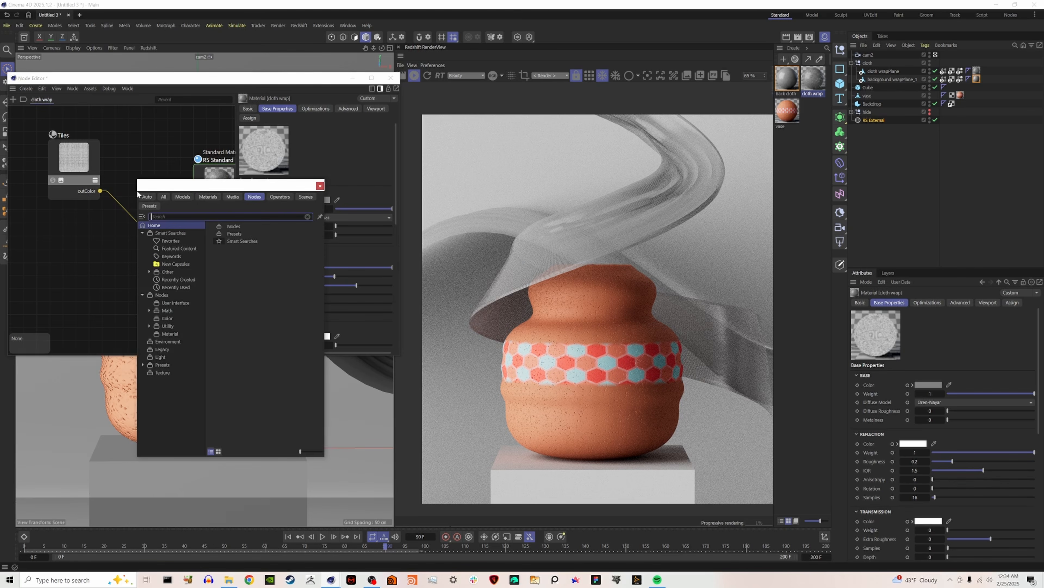
text(ramp)
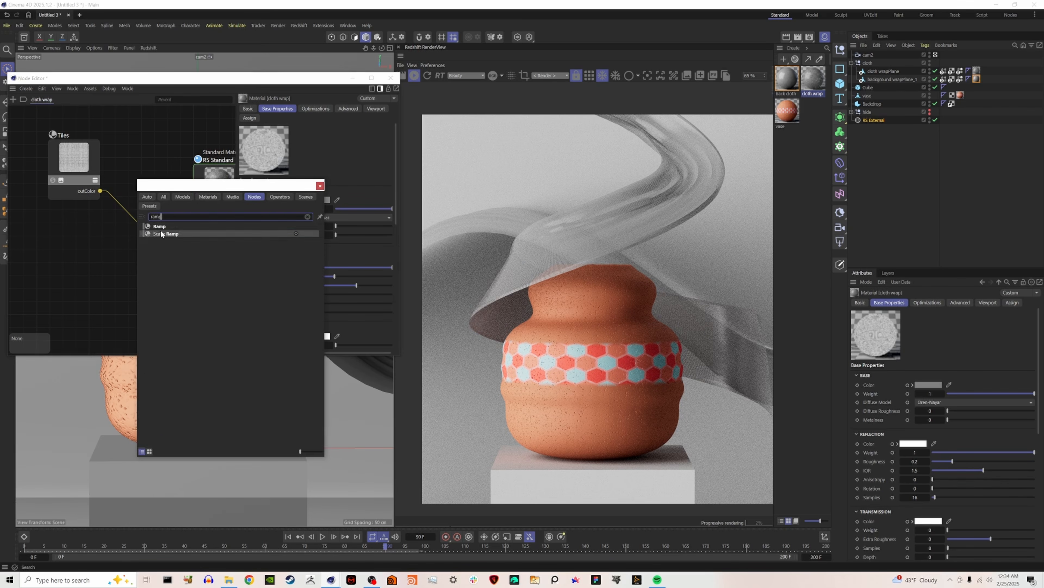
key(Return)
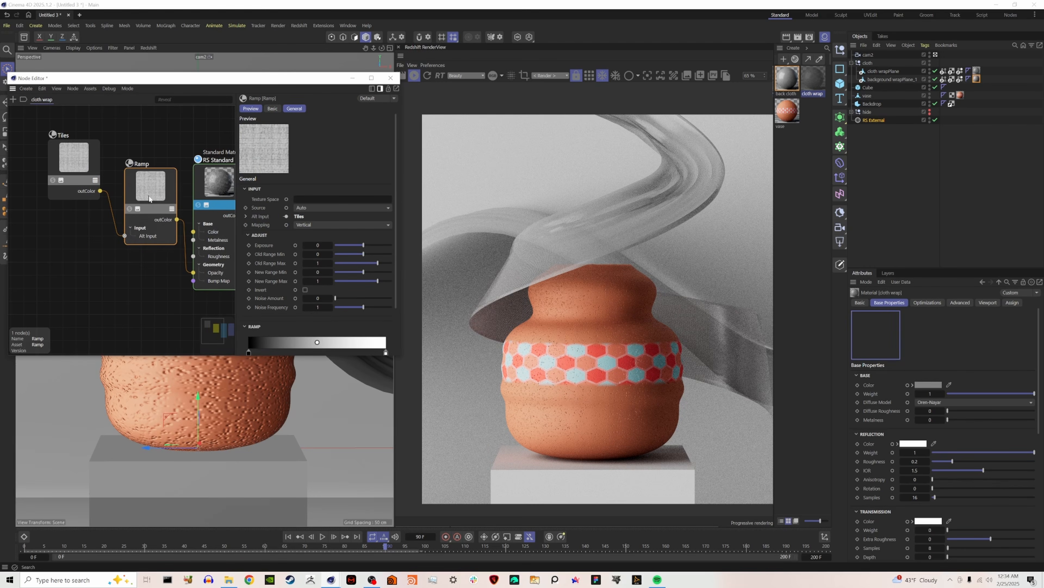
drag(386, 293, 306, 294)
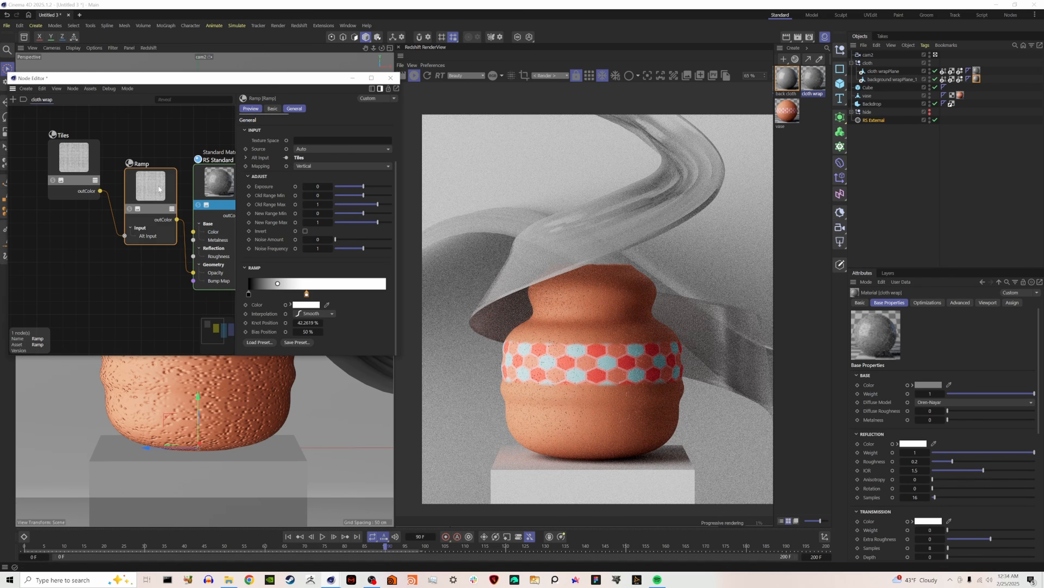
Add a second Ramp and a Maxon Noise node above the Tiles, and connect the noise to that Ramp's Alt Input.
drag(111, 197, 101, 245)
double_click(105, 143)
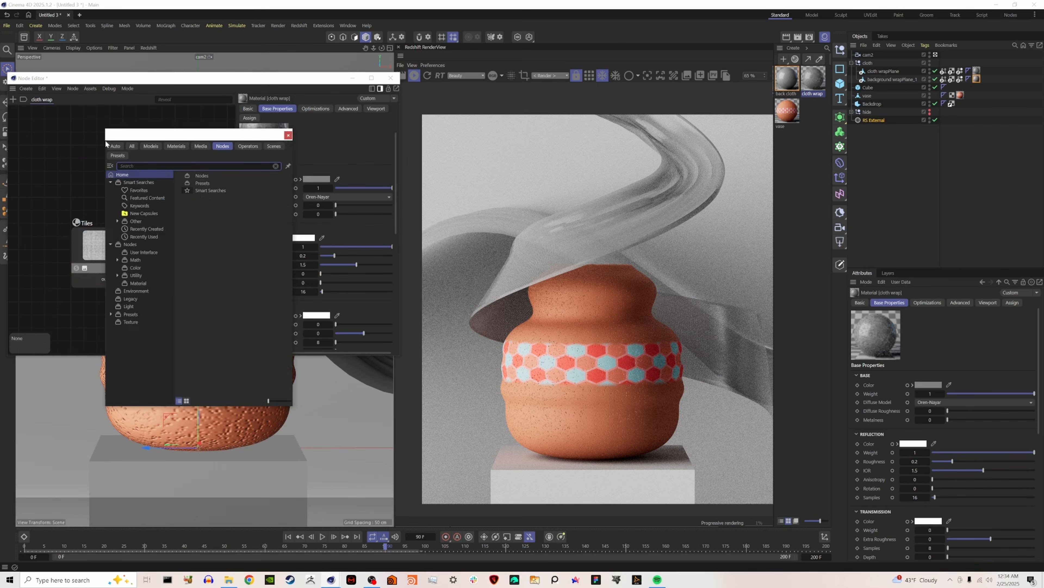
text(ramp)
key(Return)
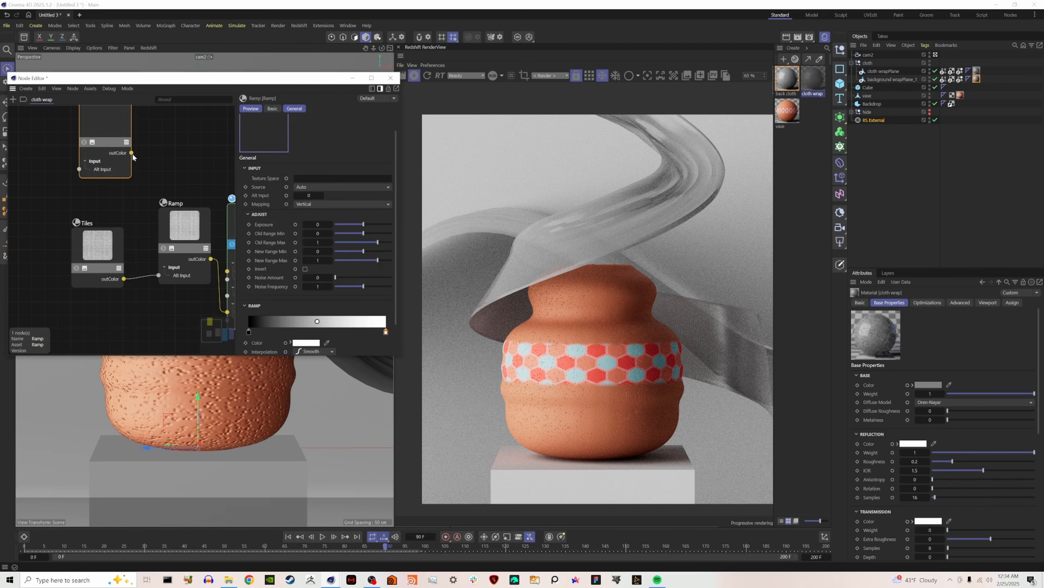
double_click(81, 168)
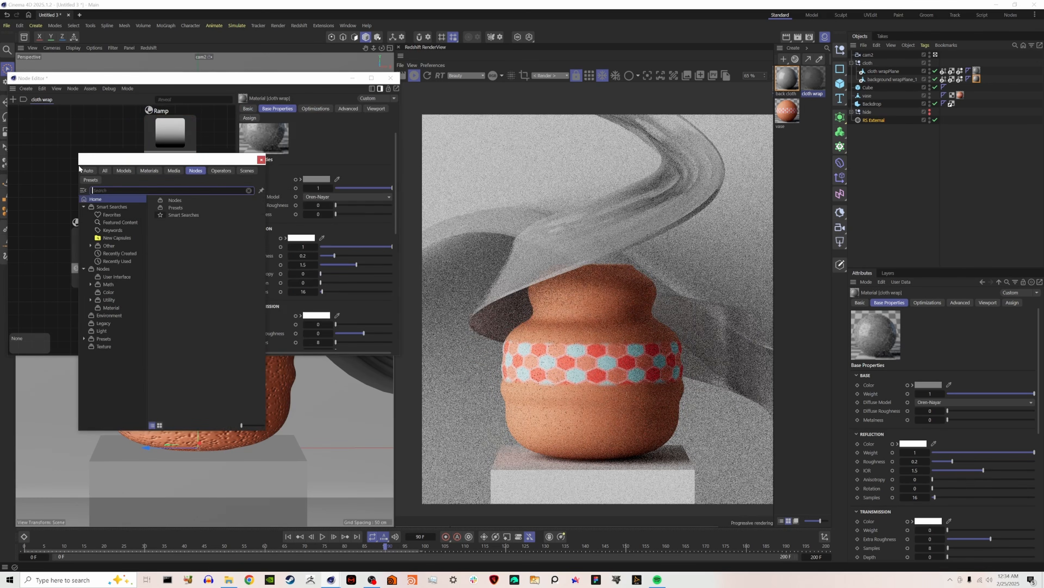
text(max)
double_click(120, 225)
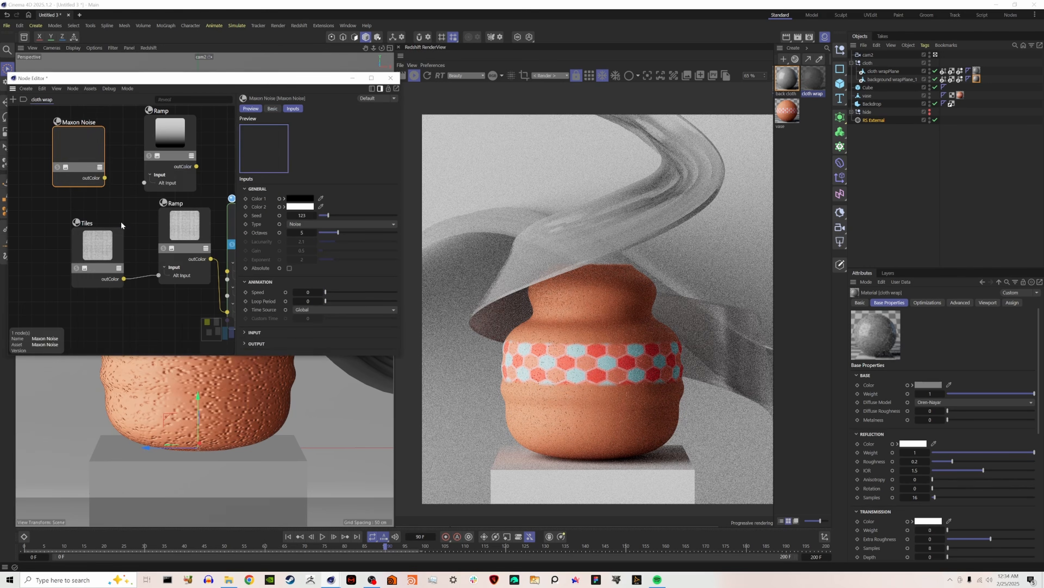
drag(105, 178, 145, 182)
Load a multicolor rainbow gradient preset into the Ramp driven by the Maxon Noise.
click(166, 155)
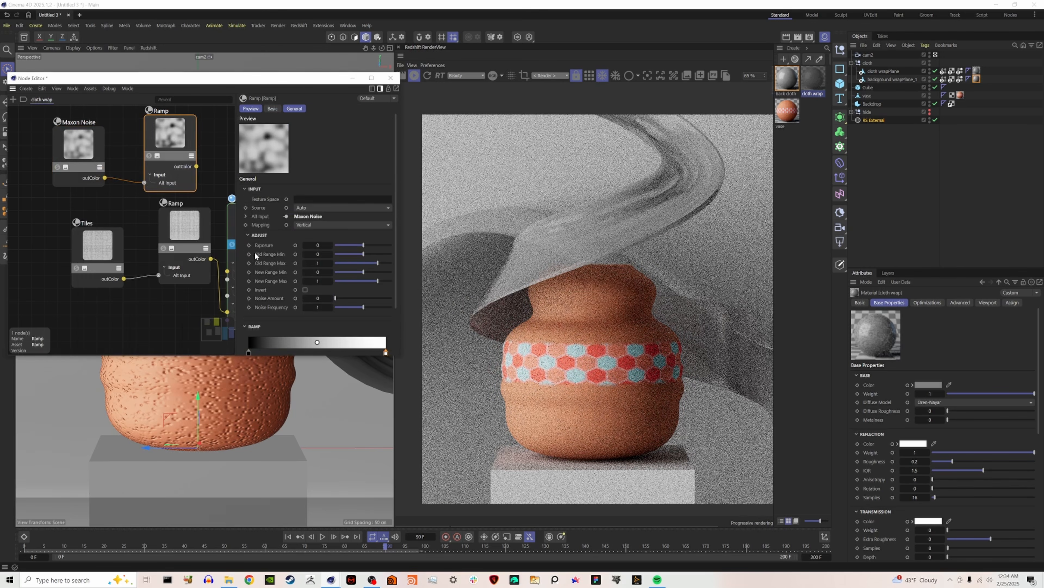
click(259, 342)
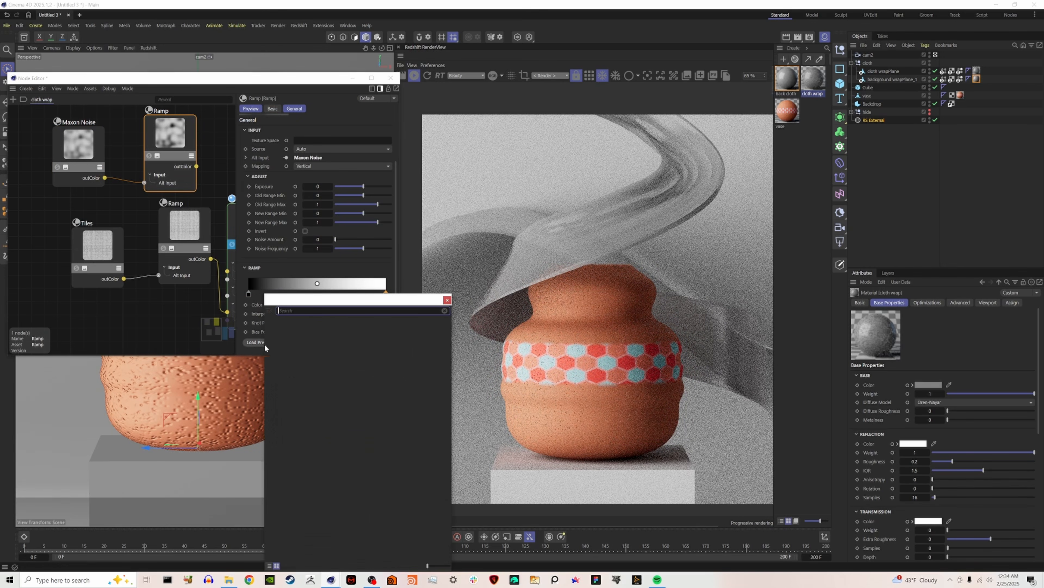
double_click(420, 502)
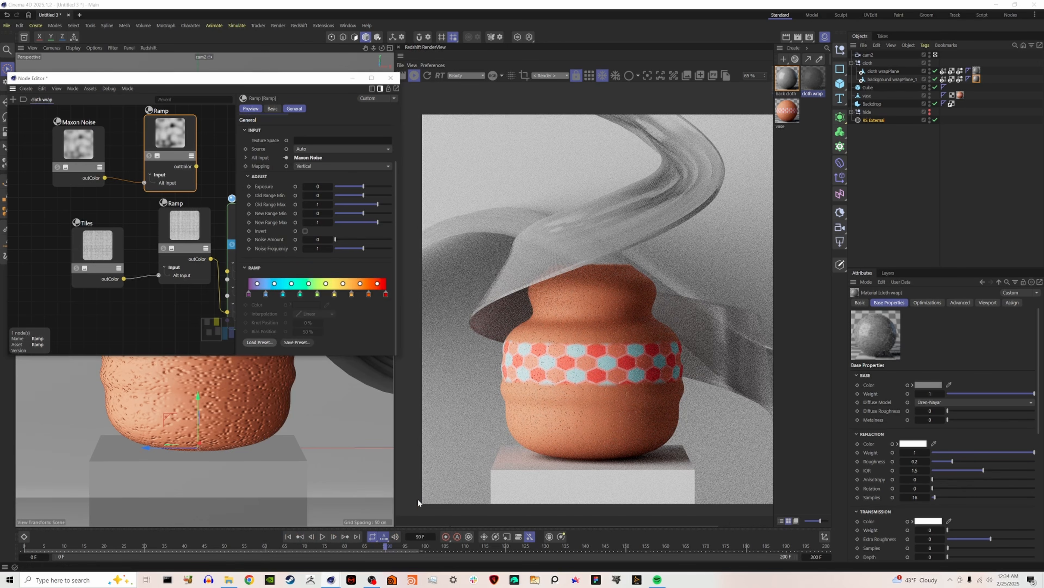
Connect the rainbow Ramp's output to the cloth wrap RS Standard's base Color.
middle_drag(201, 182, 151, 177)
drag(128, 153, 9, 145)
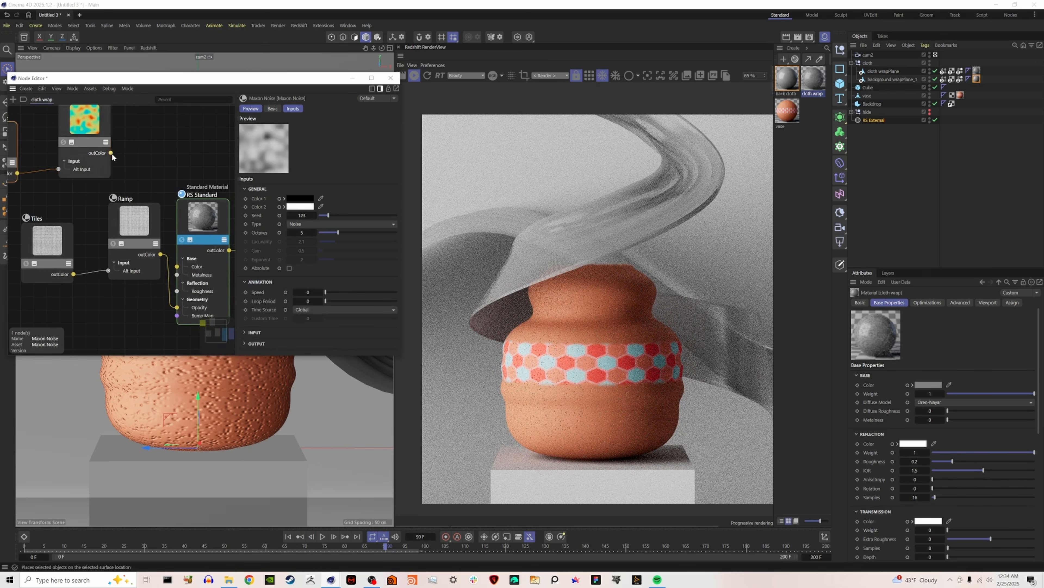
drag(173, 247, 177, 266)
scroll(149, 195, down, 4)
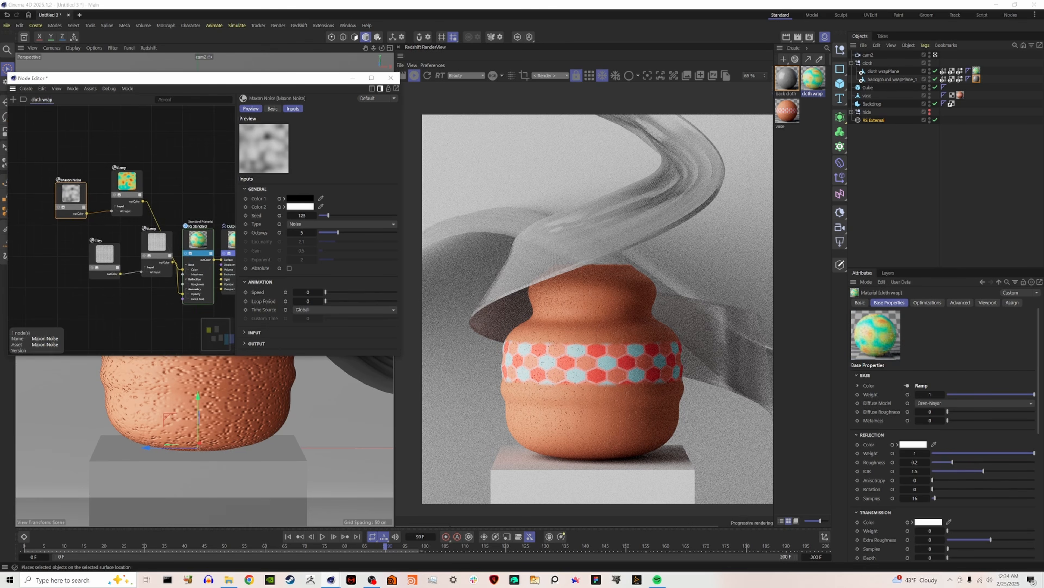
Insert a Color Correct node between the rainbow Ramp and the RS Standard's base Color, with contrast 0.549 and hue shift 150.48.
drag(132, 187, 118, 149)
double_click(195, 180)
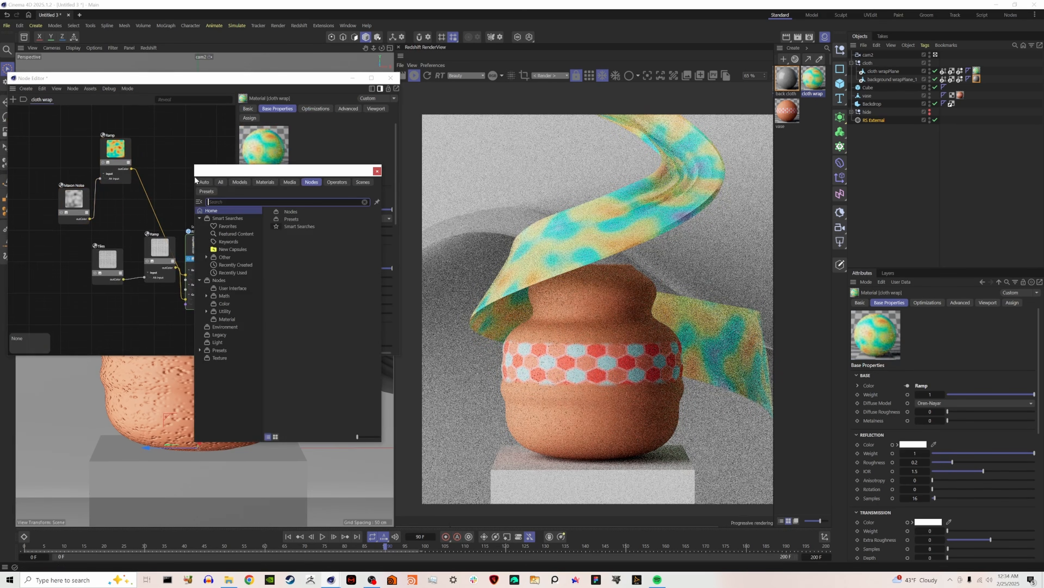
text(corr)
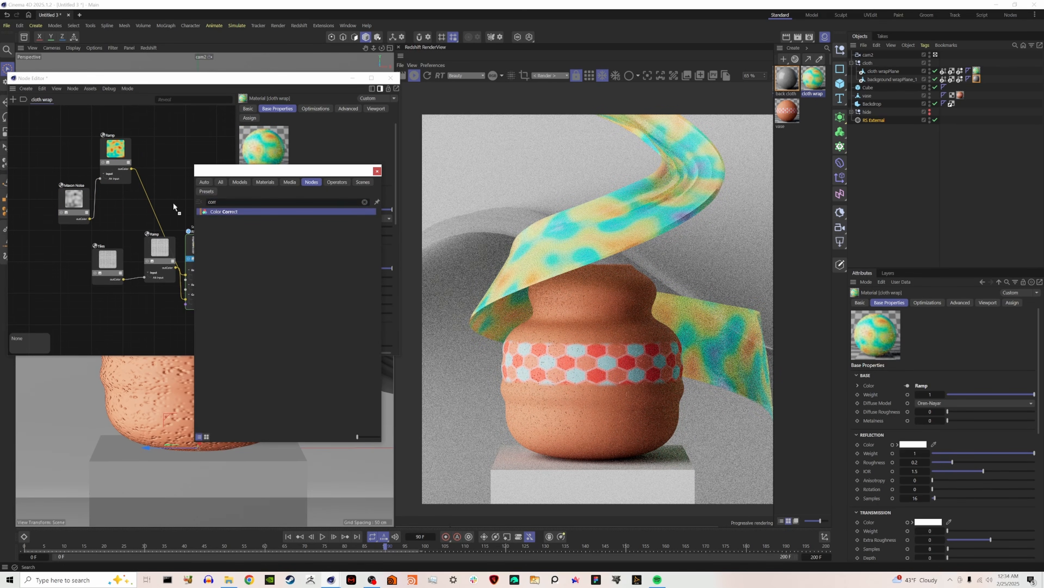
key(Return)
drag(397, 224, 369, 224)
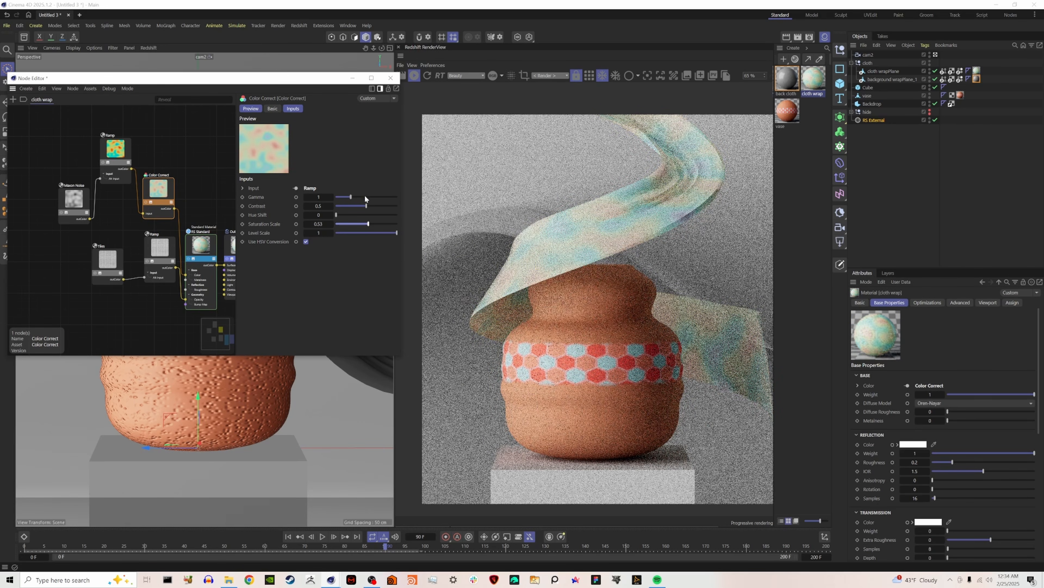
drag(390, 227, 361, 215)
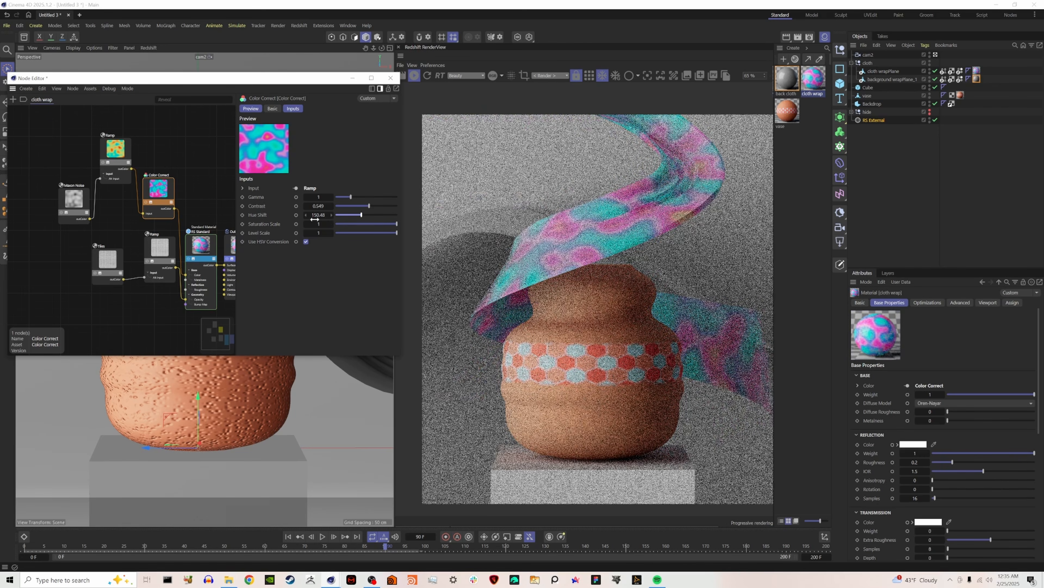
Delete the rainbow Ramp and Color Correct nodes from the cloth wrap material.
drag(182, 274, 29, 138)
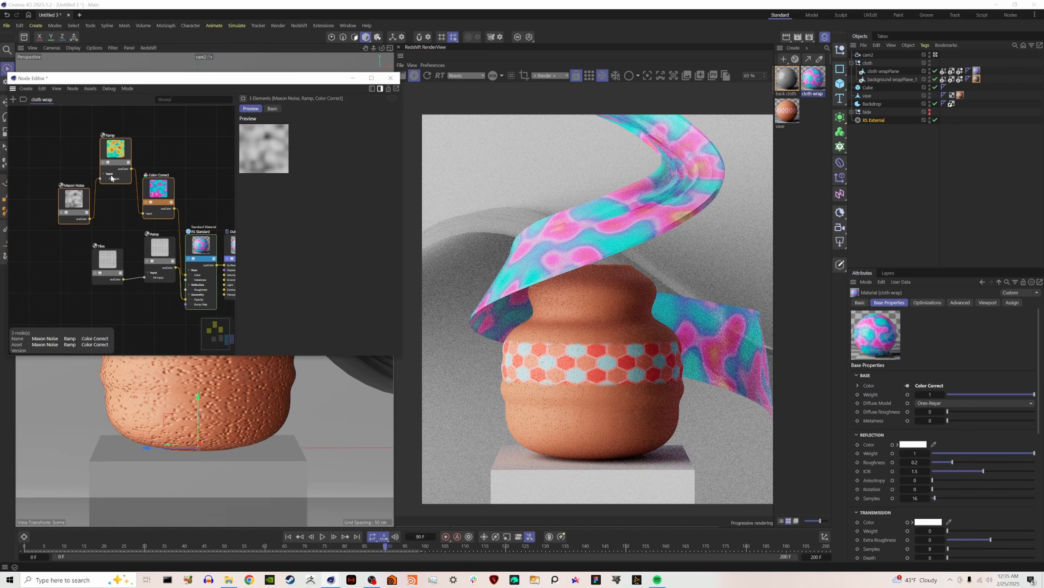
drag(163, 162, 110, 187)
key(Delete)
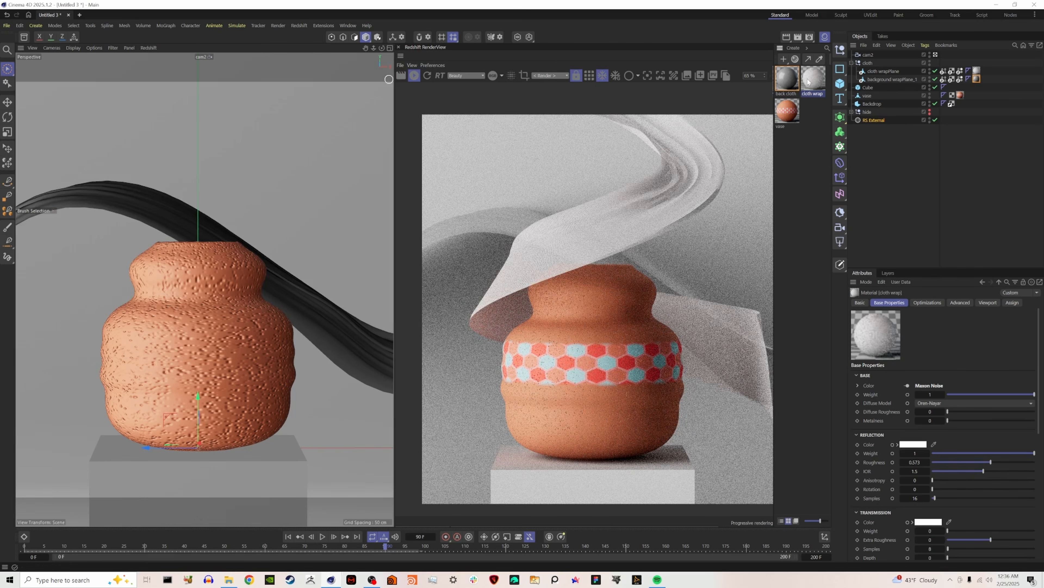
Apply the cloth wrap material to the background wrap and give both cloth planes Redshift Object tags with geometry tessellation enabled.
drag(978, 81, 977, 79)
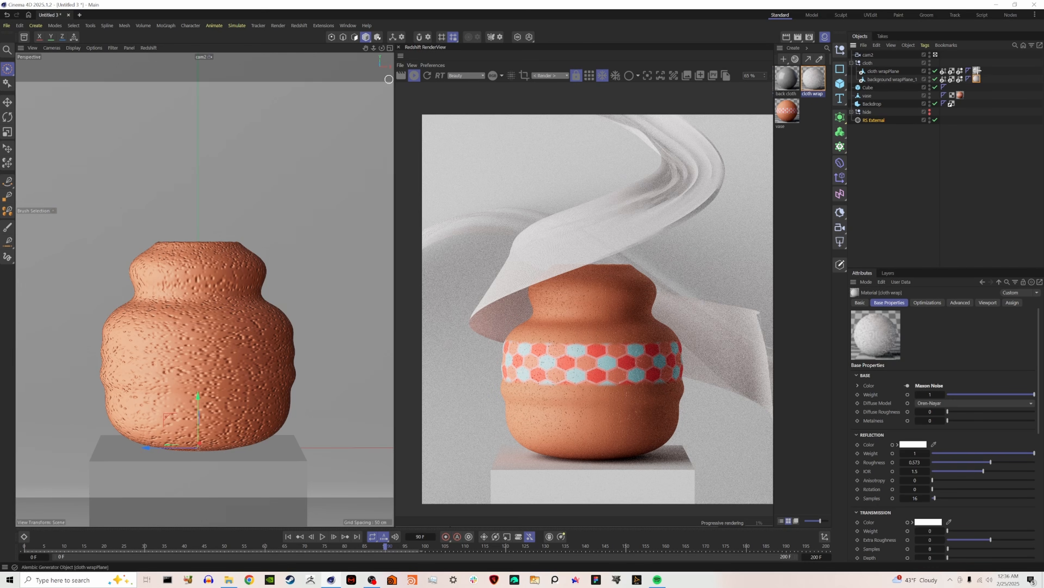
right_click(883, 79)
mouse_move(929, 186)
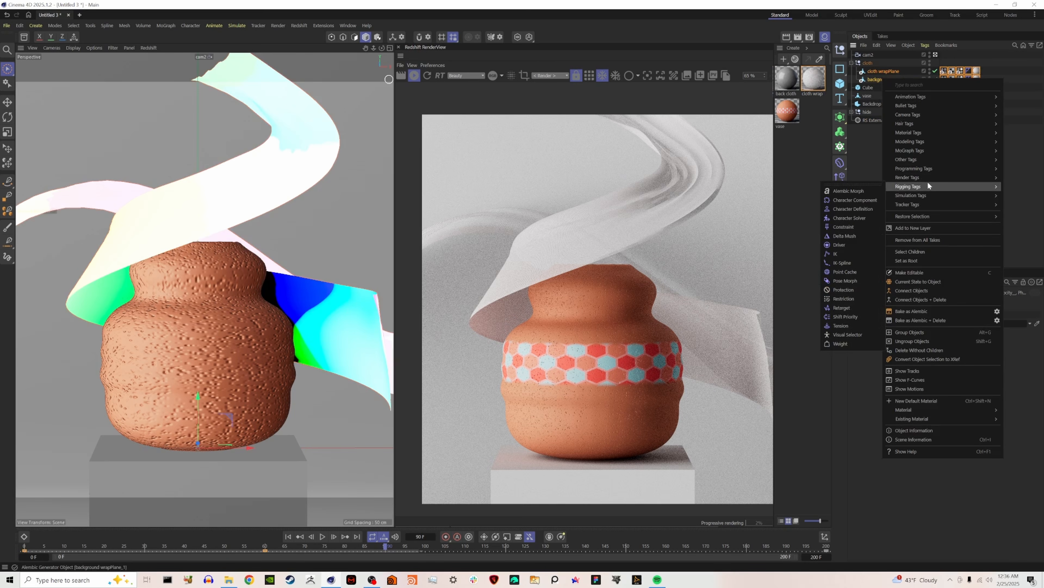
click(853, 212)
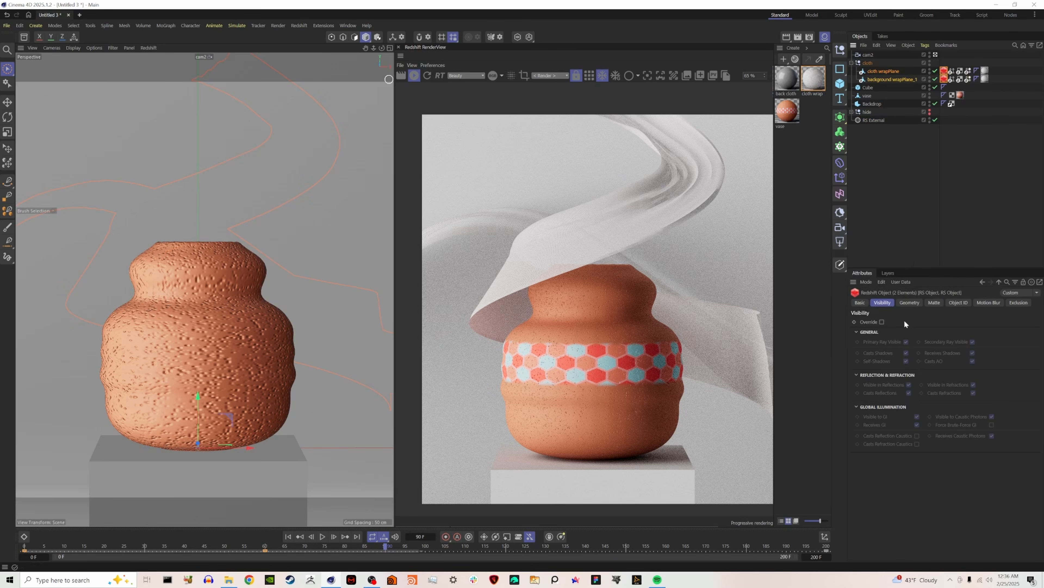
click(908, 302)
click(936, 342)
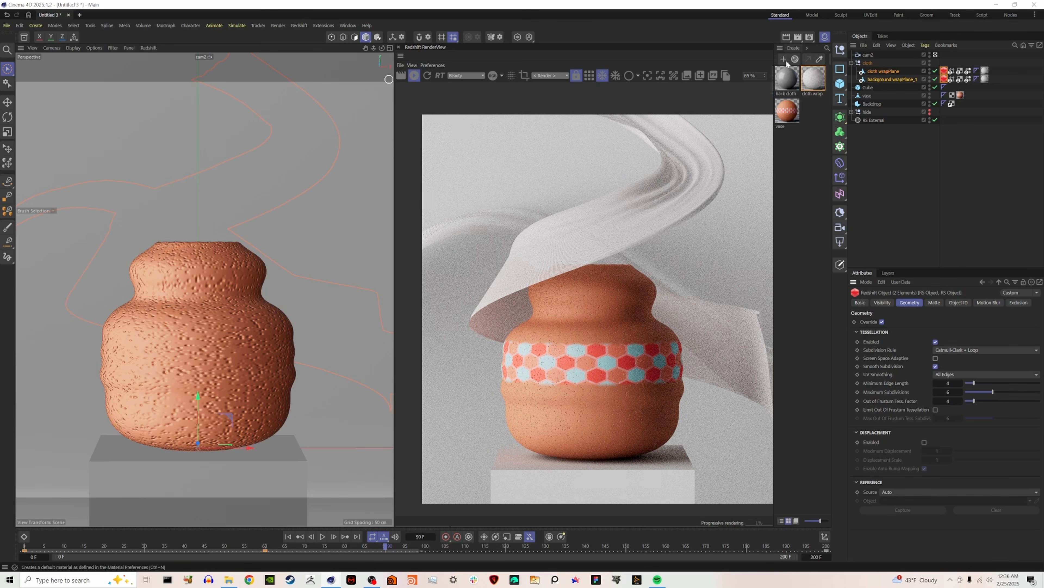
Create a new RS Standard material with metalness 0.512 and apply it to the vase.
click(796, 50)
mouse_move(809, 73)
click(894, 75)
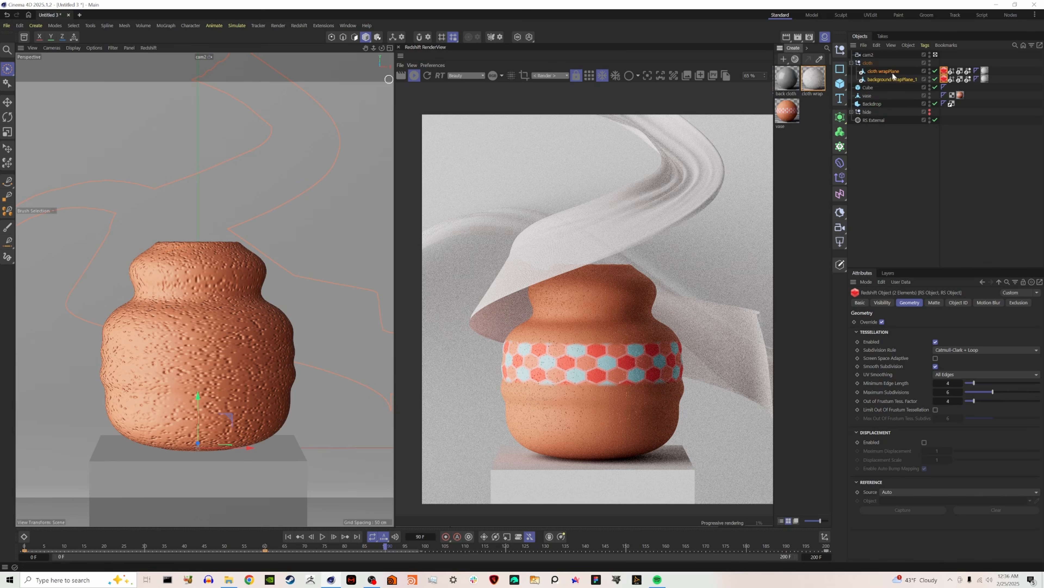
drag(782, 84, 866, 96)
drag(866, 97, 867, 97)
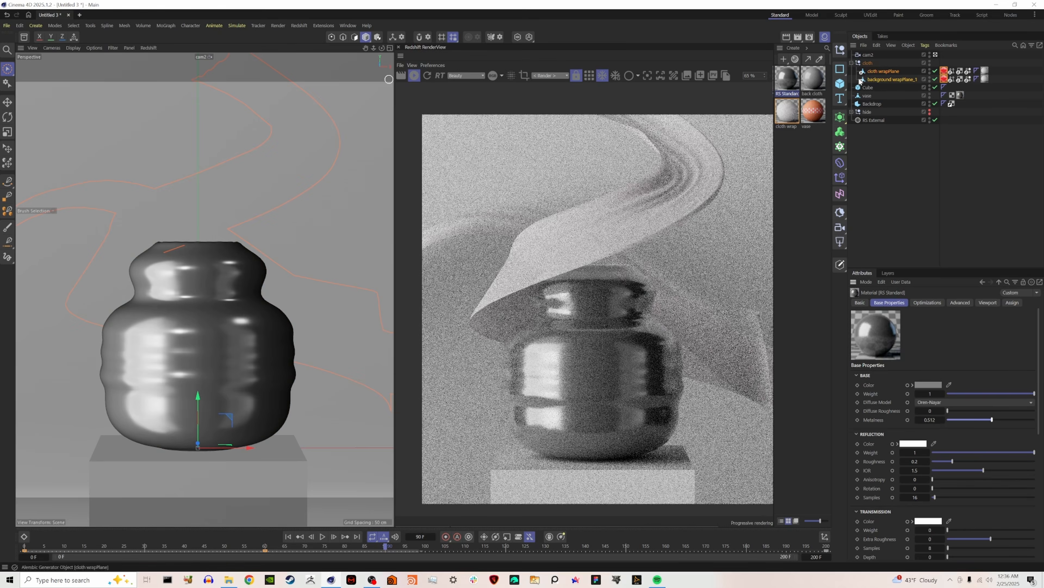
Set the vase2 material's metalness to 0.975 and soften its surface bump in the Bump Map node.
double_click(784, 147)
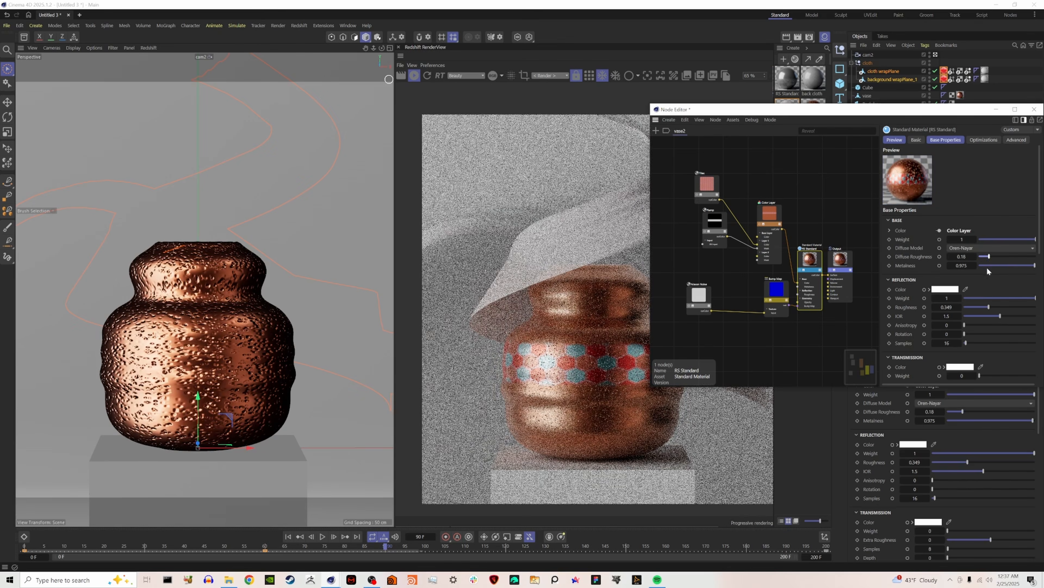
click(776, 289)
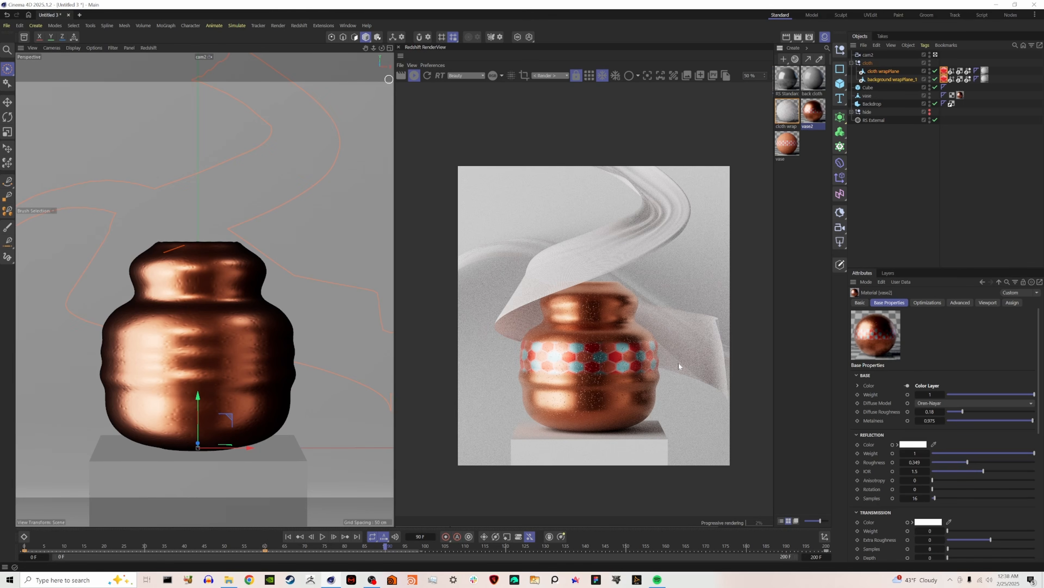
Give the background wrap's RS Standard material roughness 0.773 and an orange base color sampled from the vase material.
click(787, 79)
click(1010, 394)
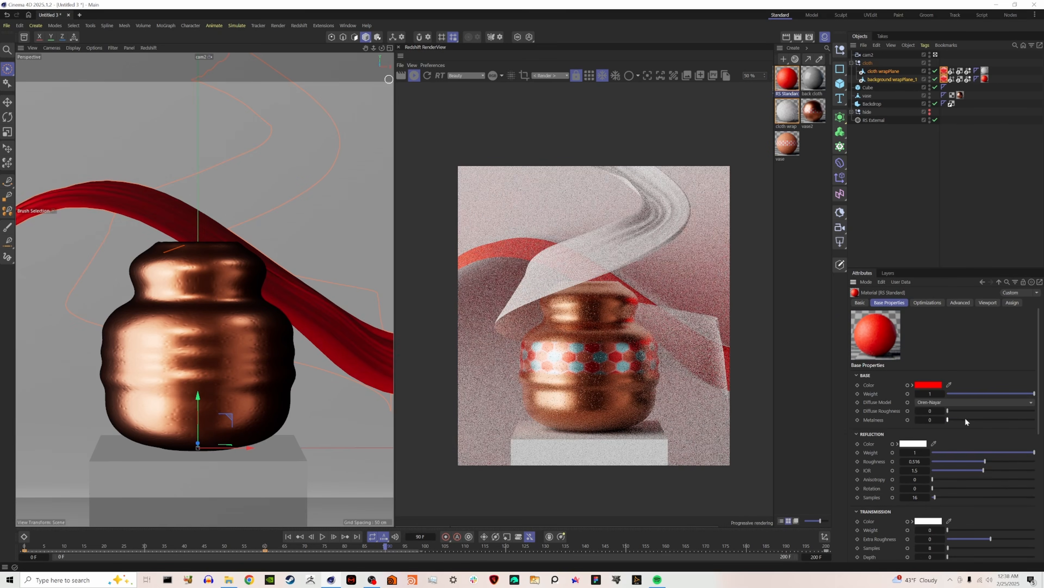
click(929, 385)
click(950, 385)
click(781, 143)
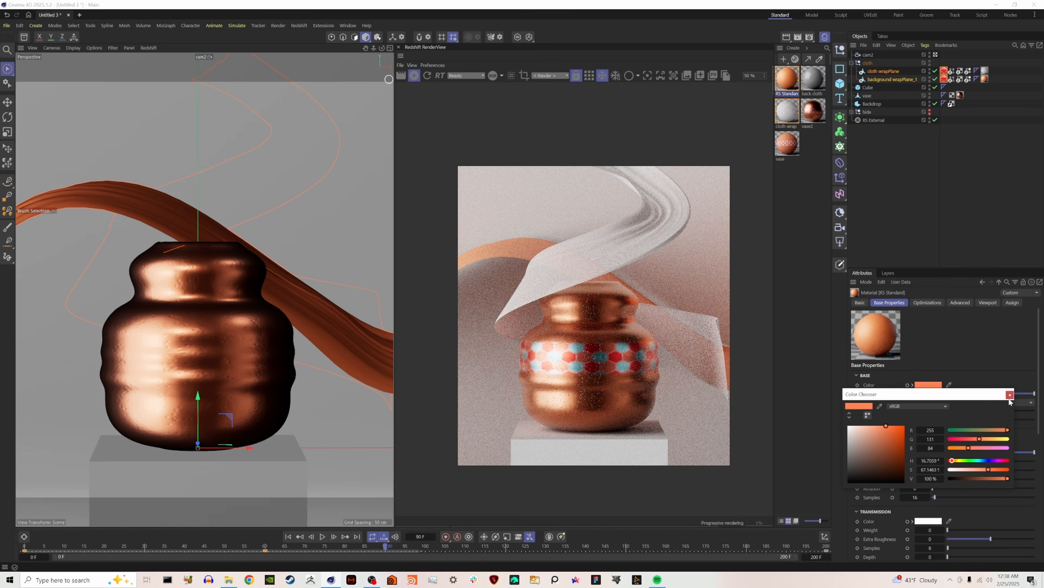
Add a Ramp node to the cloth wrap material's node graph and set its mapping to Horizontal.
double_click(793, 115)
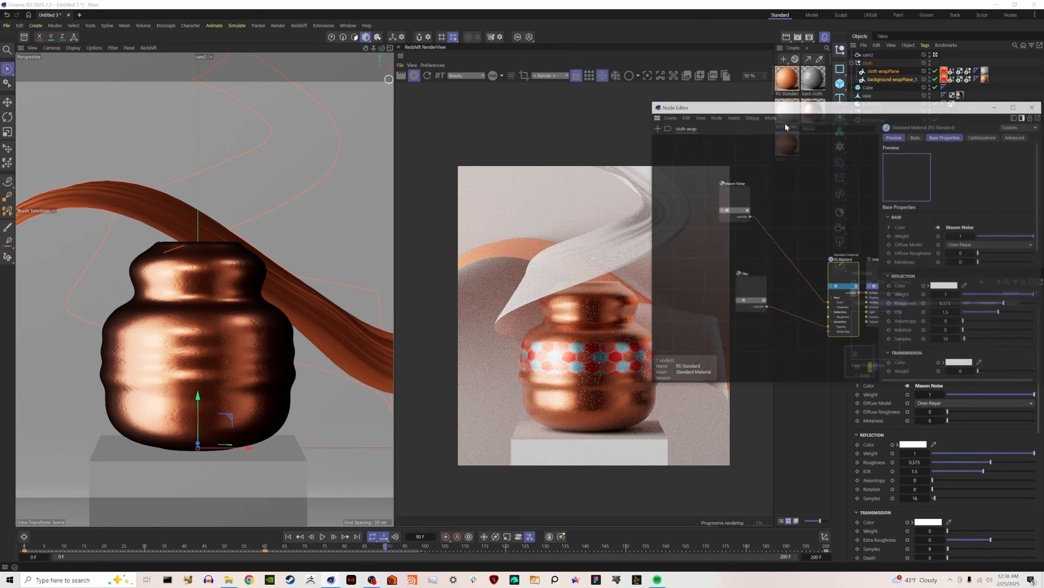
drag(734, 201, 736, 250)
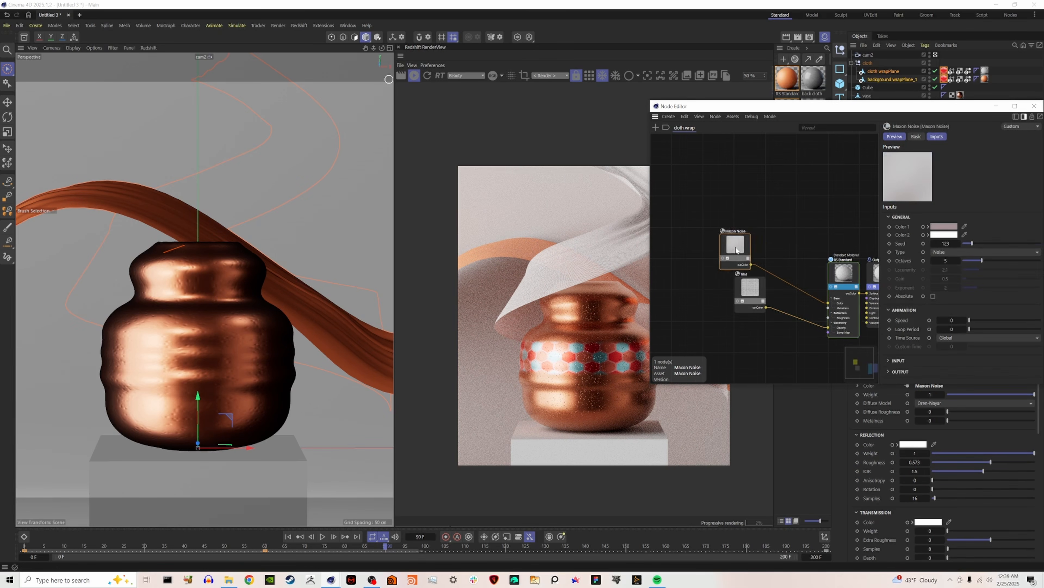
double_click(766, 200)
text(ra)
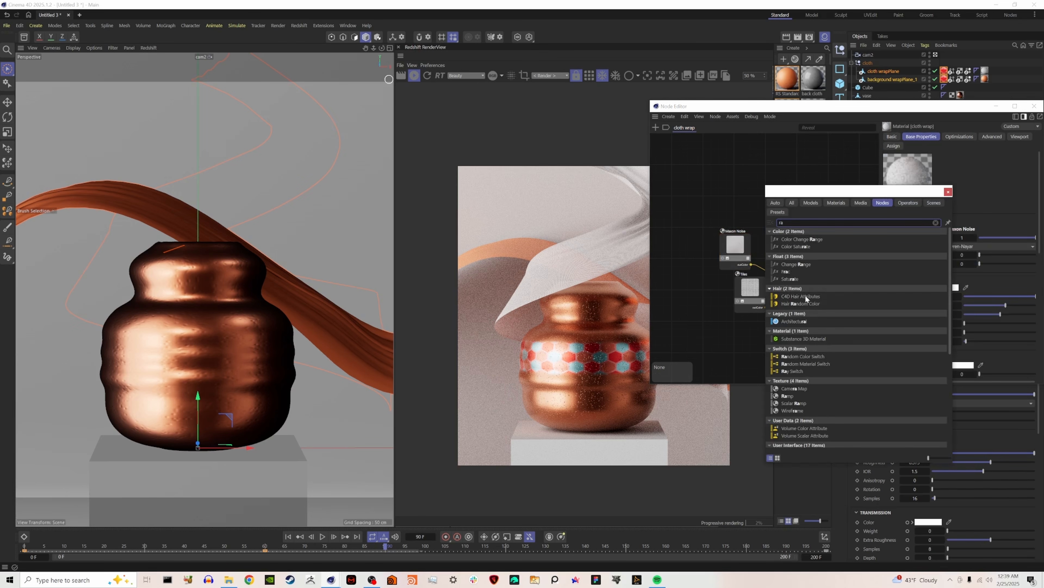
double_click(797, 396)
drag(767, 189, 798, 226)
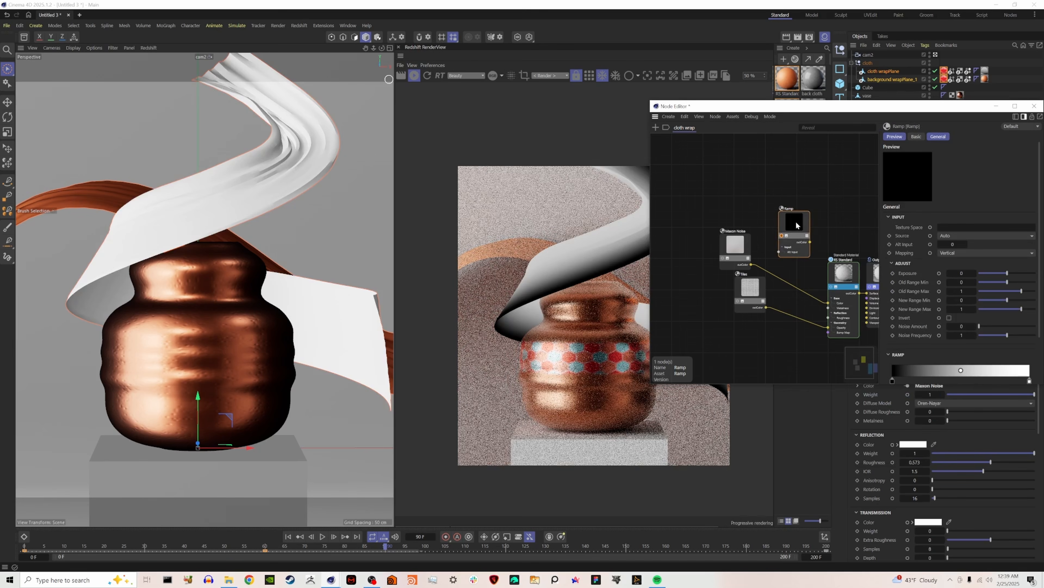
middle_drag(828, 230, 805, 221)
drag(870, 112, 283, 109)
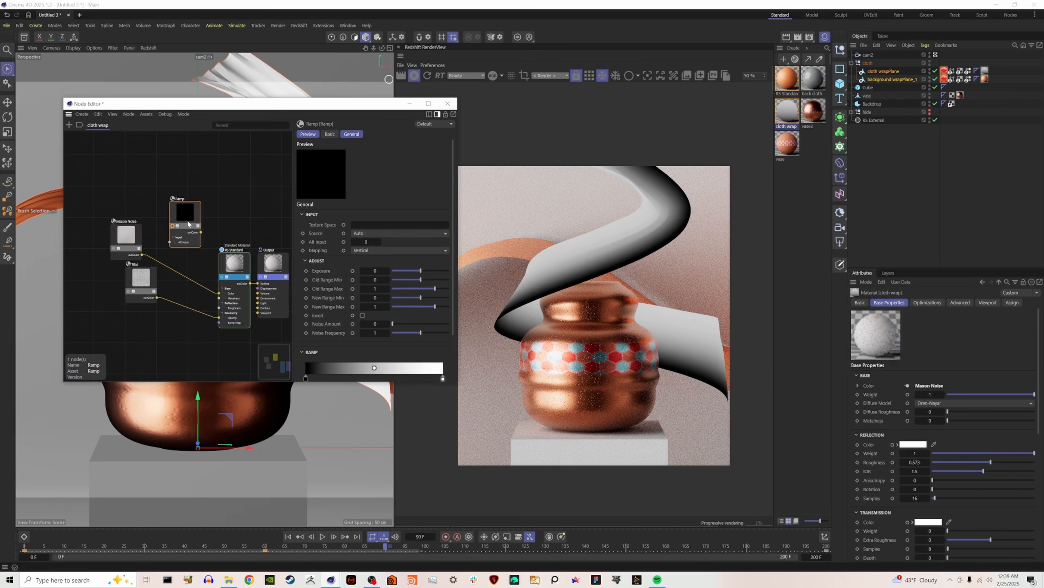
click(370, 250)
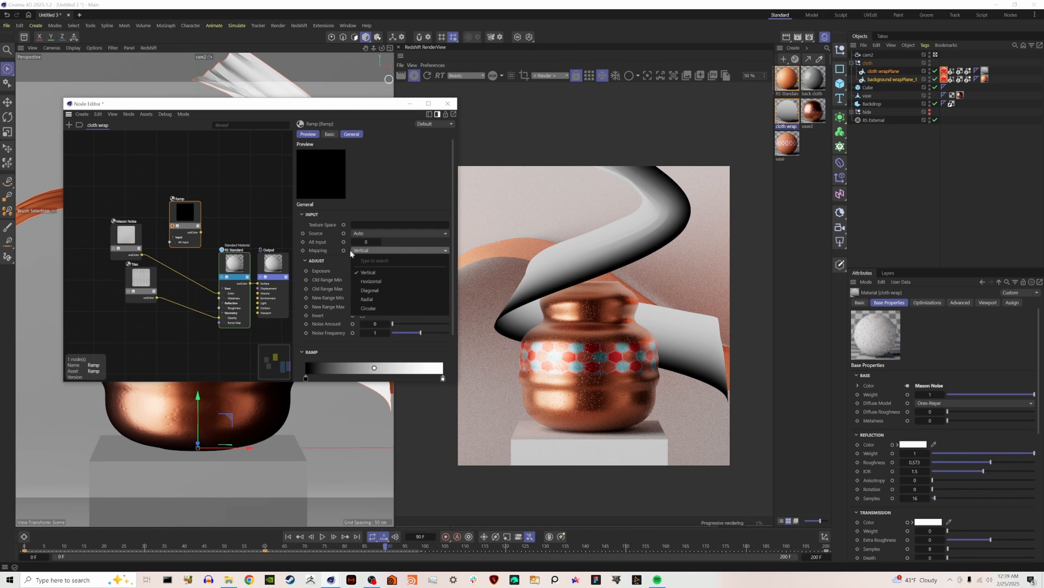
click(382, 280)
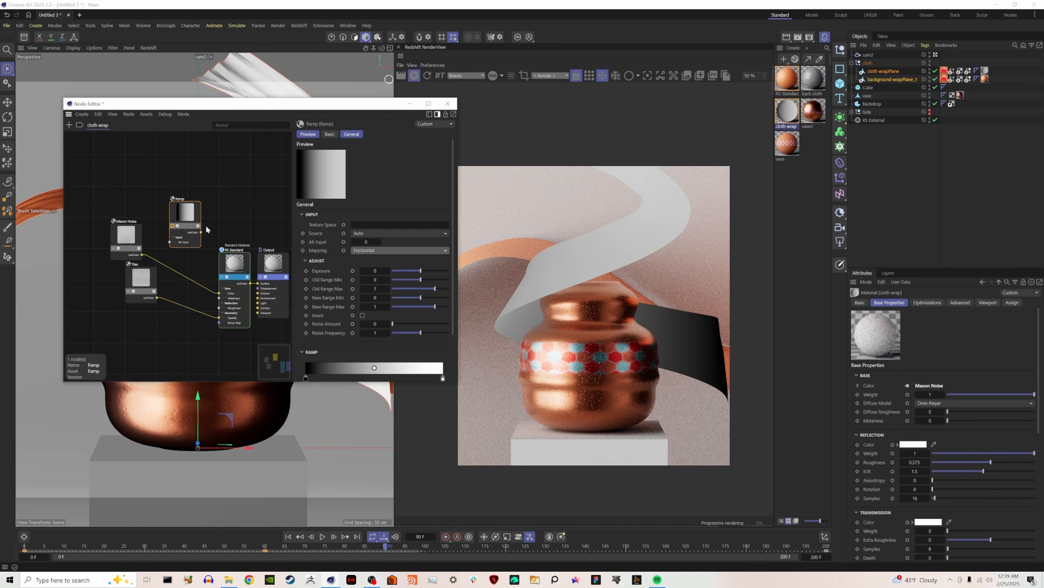
Add two knots to the Ramp gradient at about 29% and 66%, and color the first knot light pink (255, 146, 146).
scroll(326, 354, down, 3)
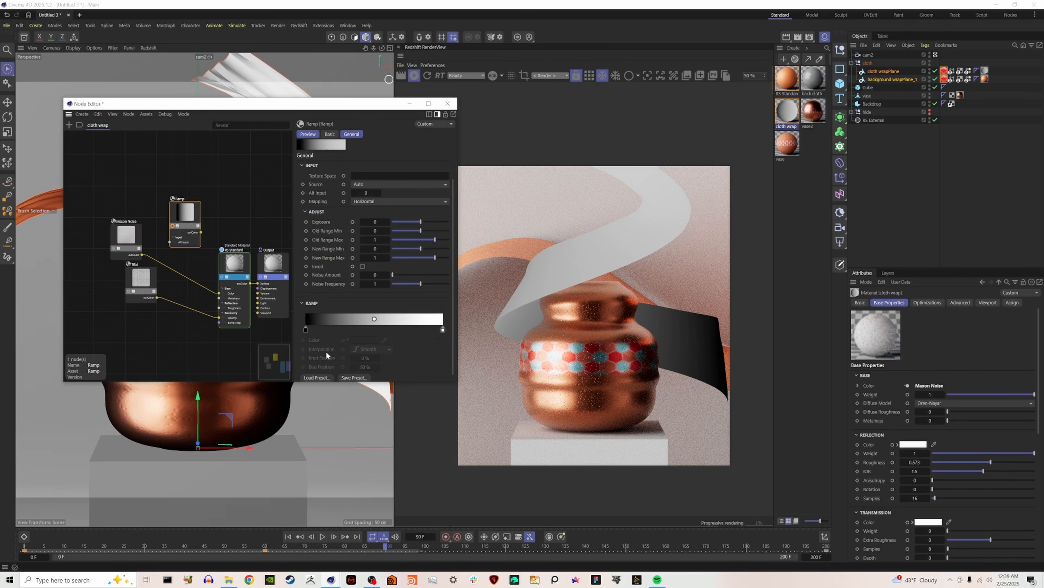
click(345, 328)
click(396, 328)
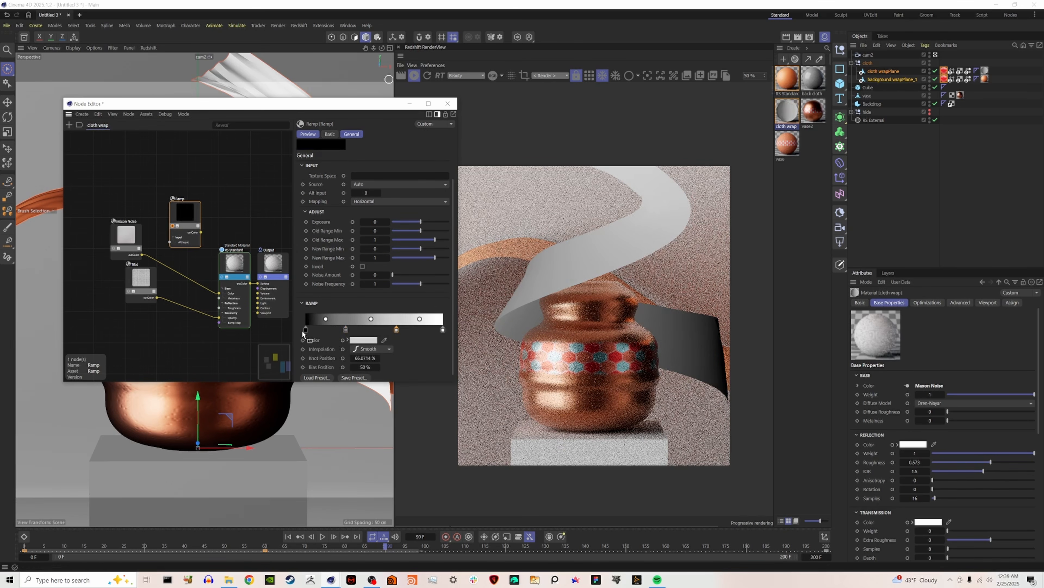
click(306, 329)
click(359, 340)
drag(305, 406, 312, 382)
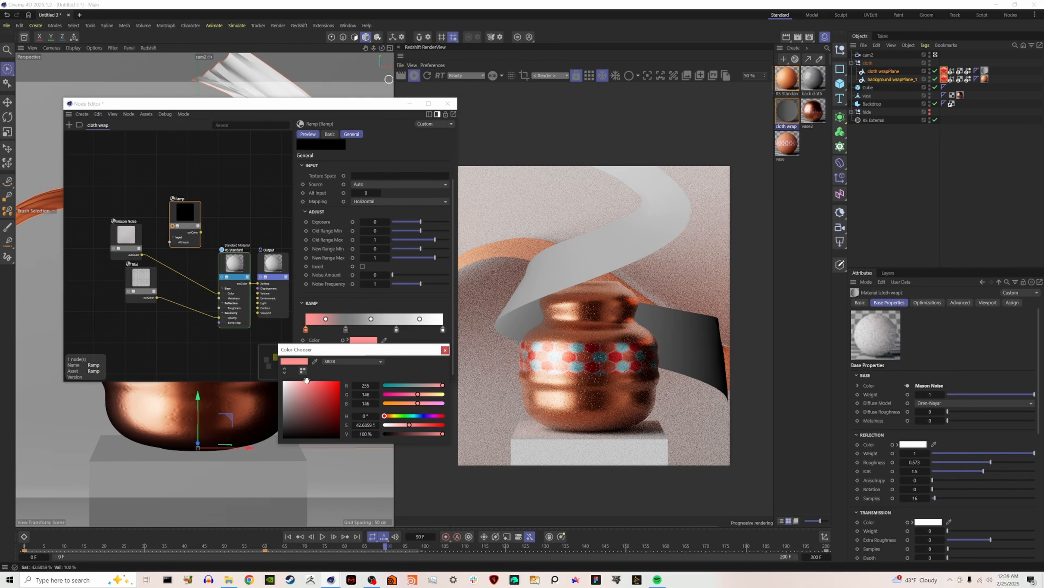
click(445, 349)
Color a middle knot of the Ramp gradient pale blue and the last knot orange.
click(415, 416)
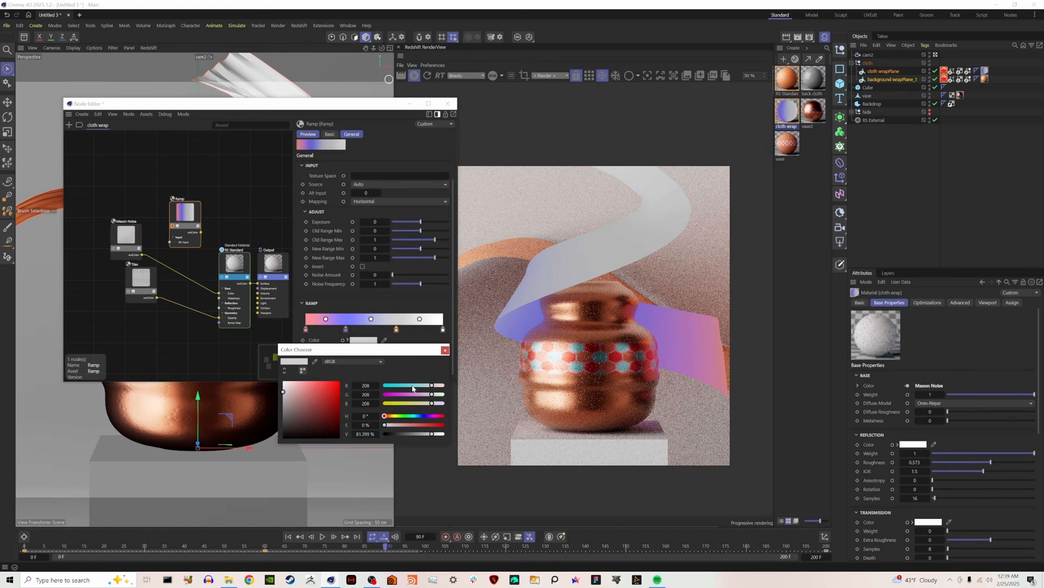
click(297, 388)
click(445, 350)
click(443, 329)
click(363, 340)
click(321, 391)
click(446, 350)
Connect the Ramp to the RS Standard's base Color and recolor the knot at about 29% red (hue 353°, saturation 95%).
drag(201, 232, 218, 293)
click(173, 225)
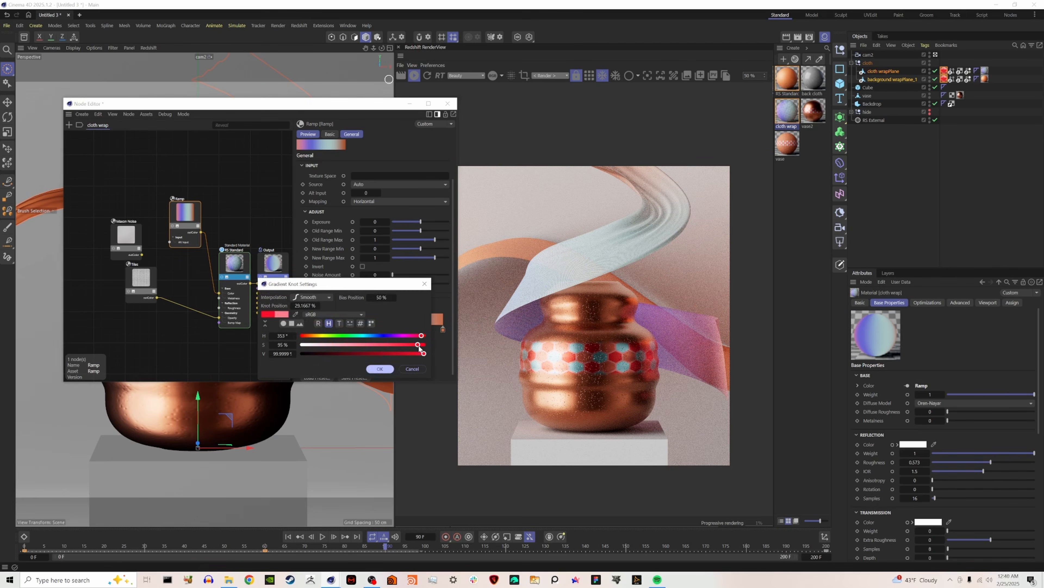
click(380, 368)
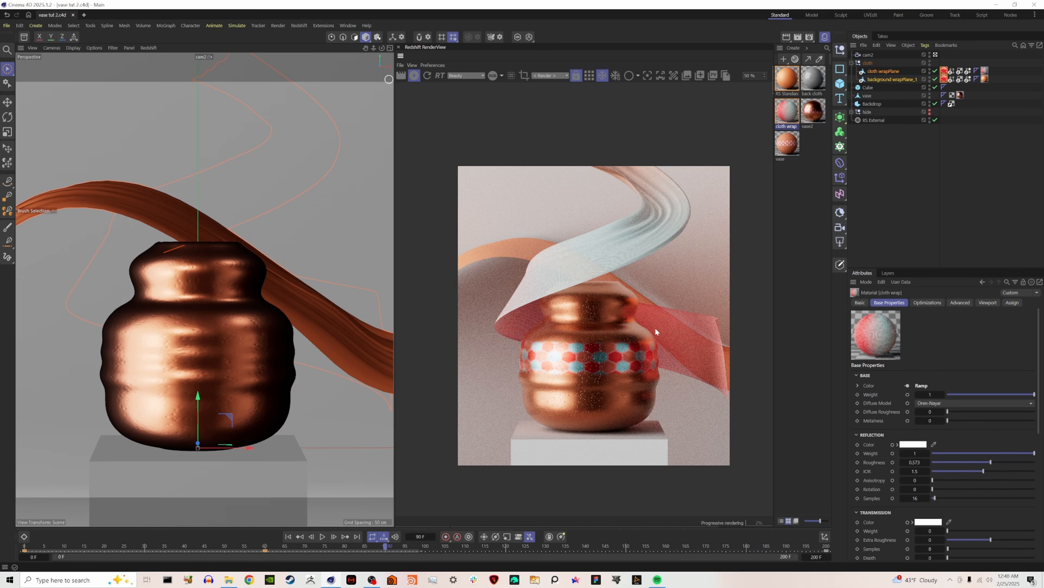
Hide the material manager, add an RS Area Light and raise it about 27.5 cm in Y.
click(825, 37)
click(841, 242)
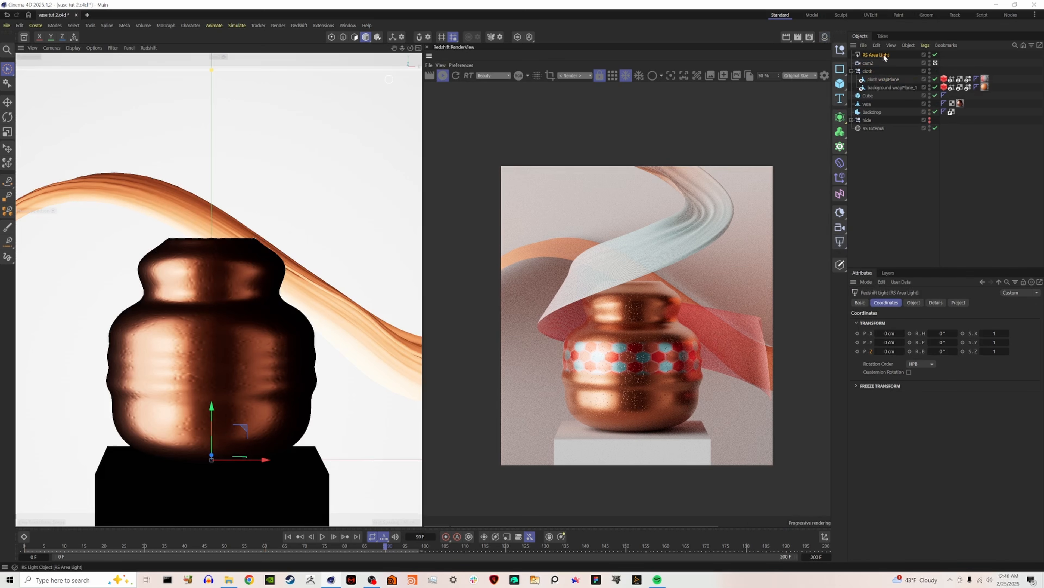
drag(212, 415, 229, 307)
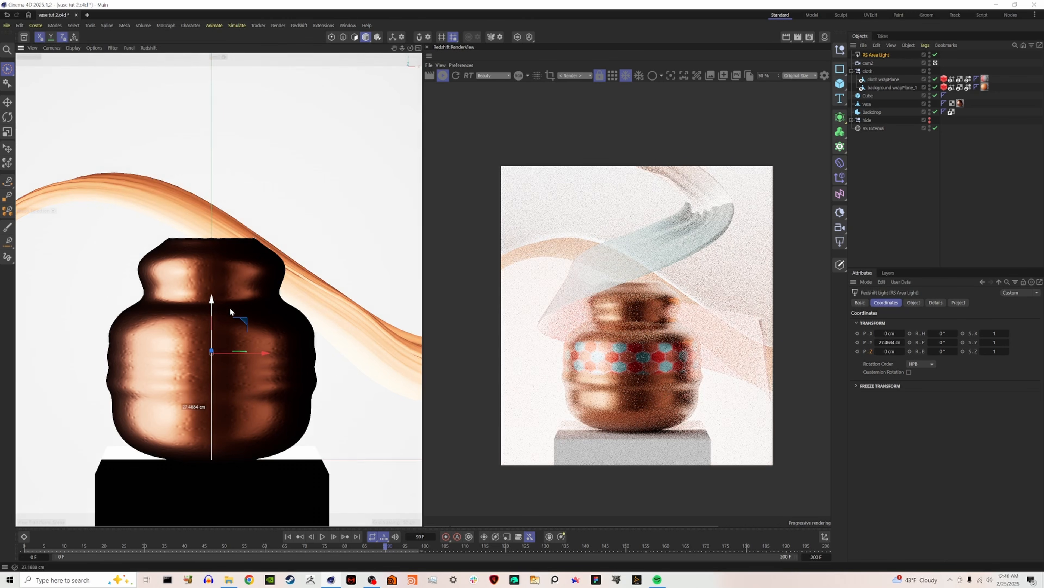
Set the render view to use cam2 and switch the viewport out of that camera to the default one.
click(574, 76)
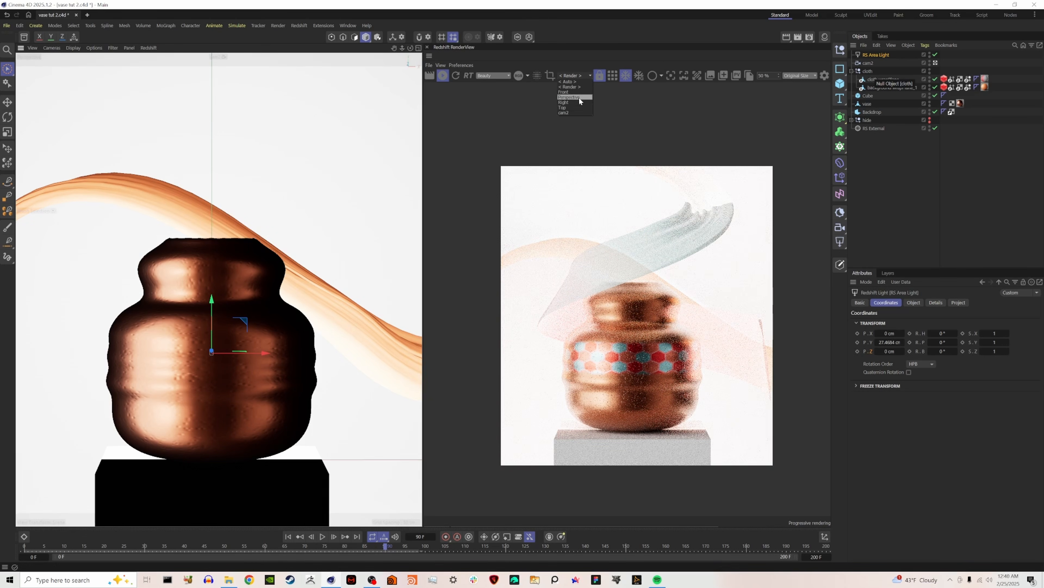
click(576, 113)
click(936, 63)
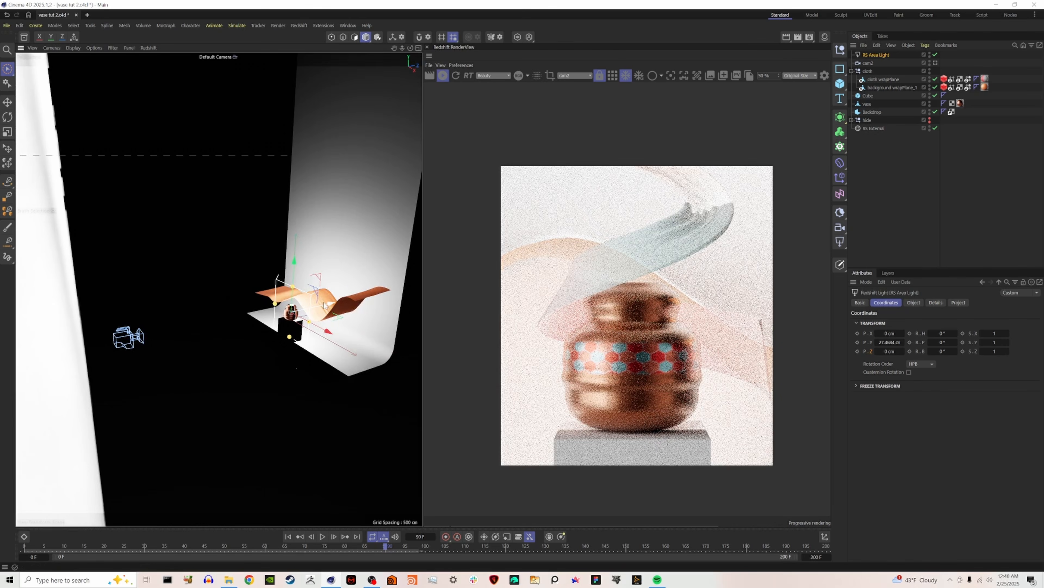
Move and rotate the area light so it faces the vase from the side, and set its spread to 0.466.
drag(320, 308, 344, 361)
key(r)
key(e)
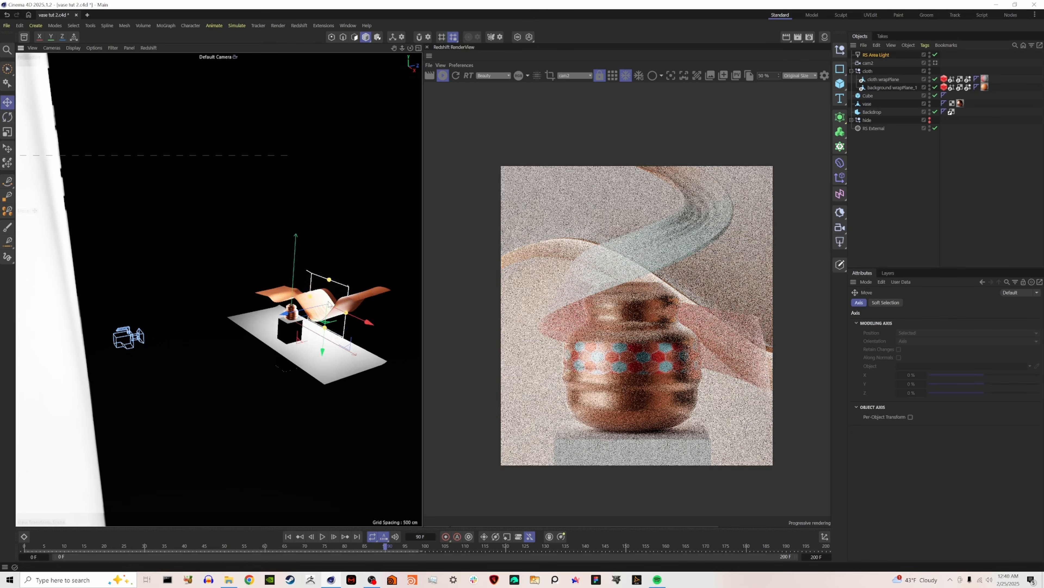
mouse_move(368, 323)
mouse_down()
mouse_move(417, 355)
mouse_move(360, 339)
mouse_up()
key(r)
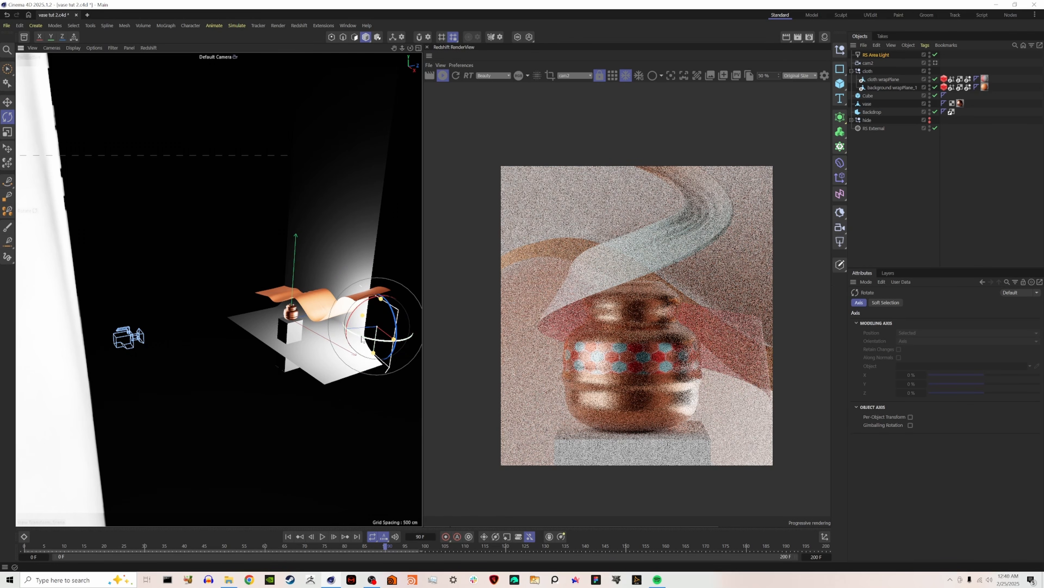
drag(1039, 492, 996, 493)
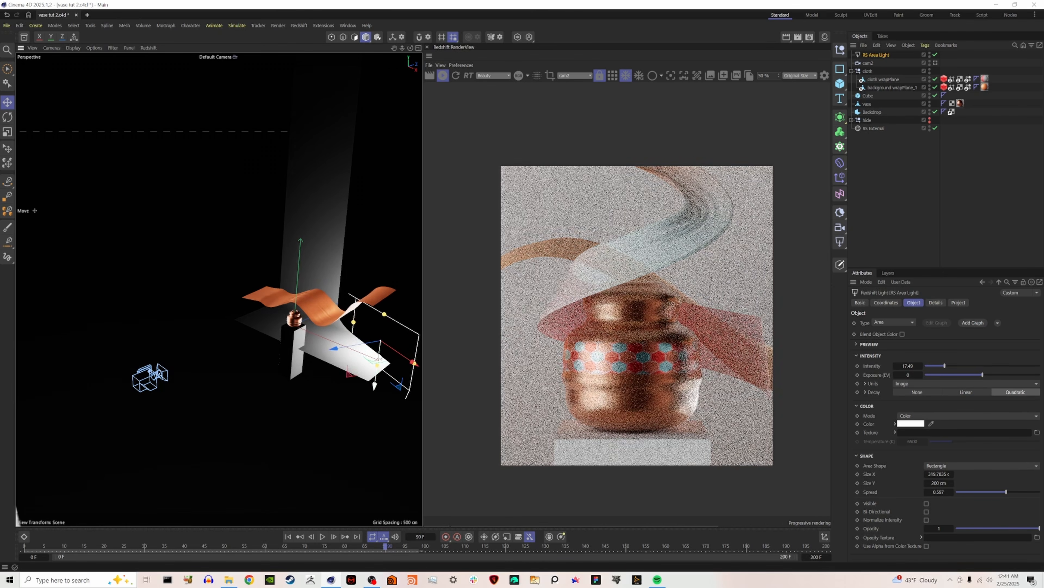
Duplicate the area light, then move and rotate the copy to light the vase and cloth from a second angle.
drag(356, 345, 320, 335)
key(r)
key(e)
key(t)
key(e)
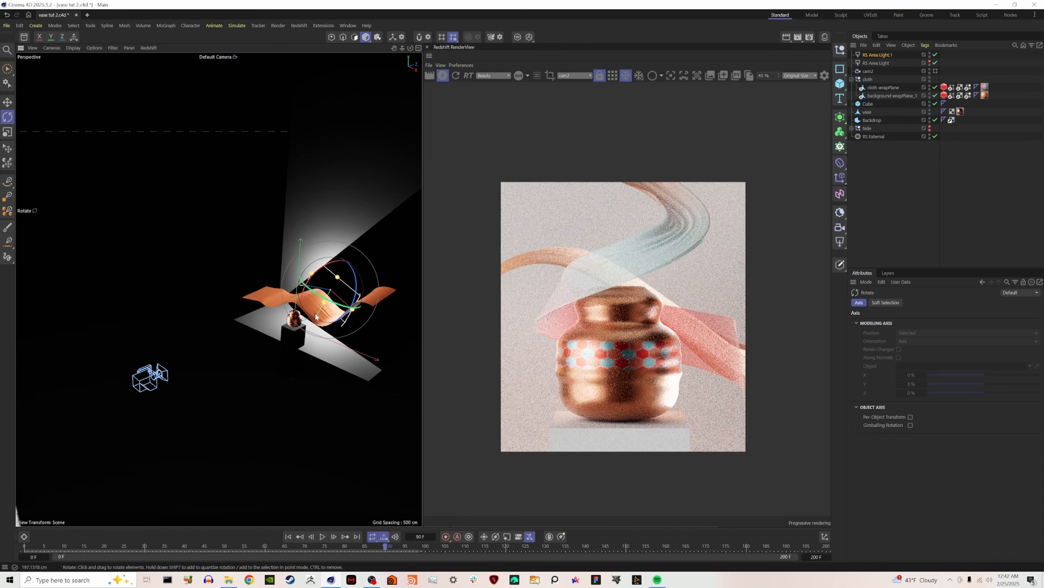
drag(306, 298, 298, 302)
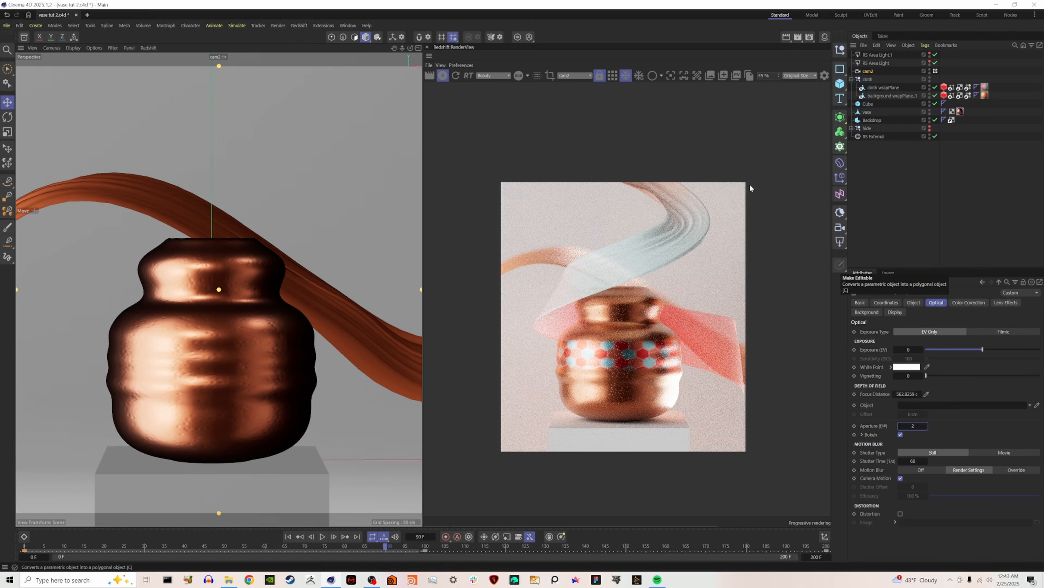
Set the Redshift motion blur Transformation Steps to 3 in the main settings render preset.
click(278, 26)
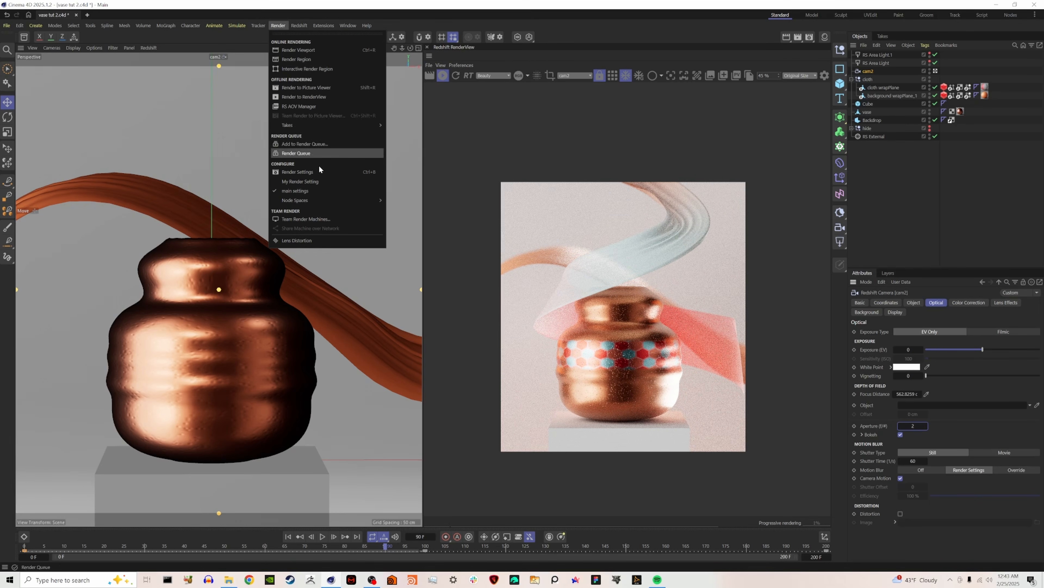
click(311, 173)
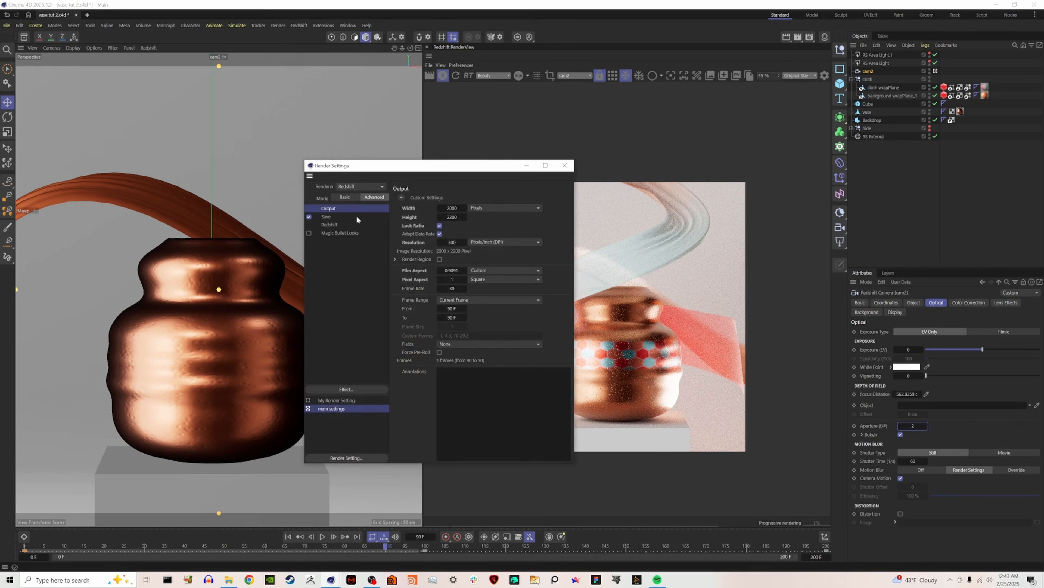
click(336, 224)
click(435, 199)
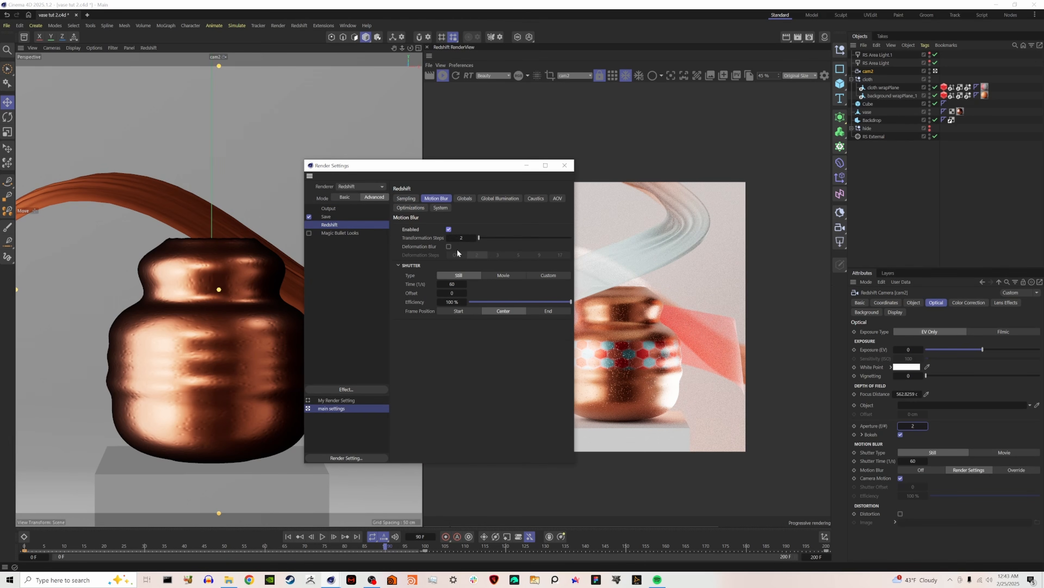
click(461, 238)
text(3)
key(Return)
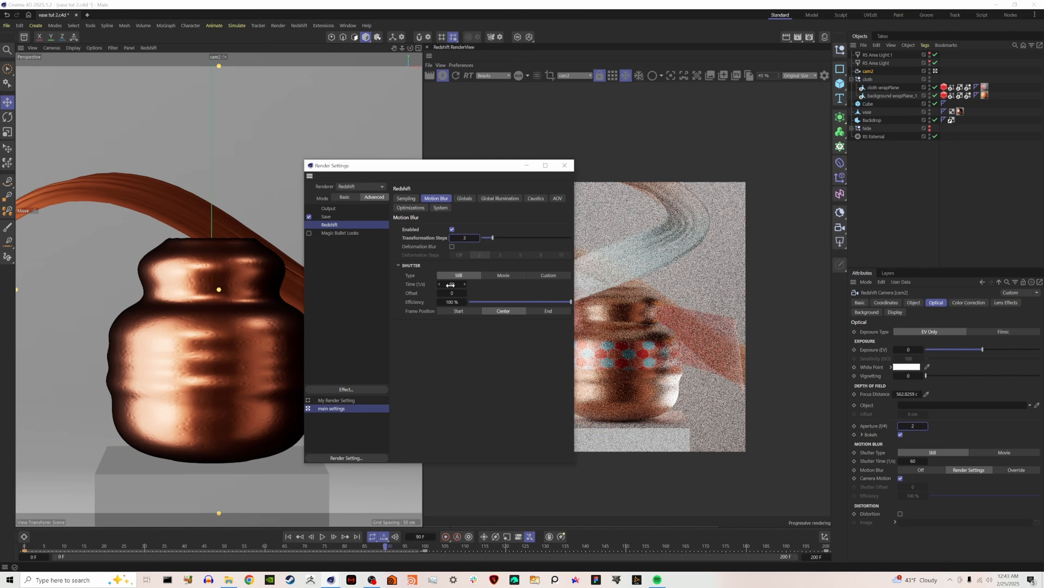
Set the motion blur shutter Time (1/s) to 20, close the render settings and start a full render in the Redshift RenderView.
click(451, 284)
text(20)
key(Return)
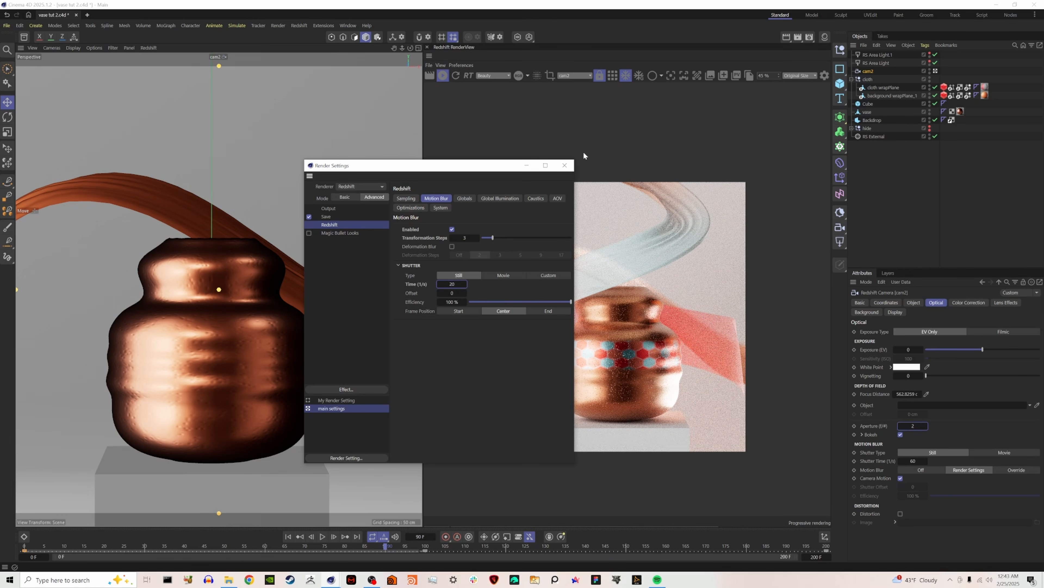
click(564, 165)
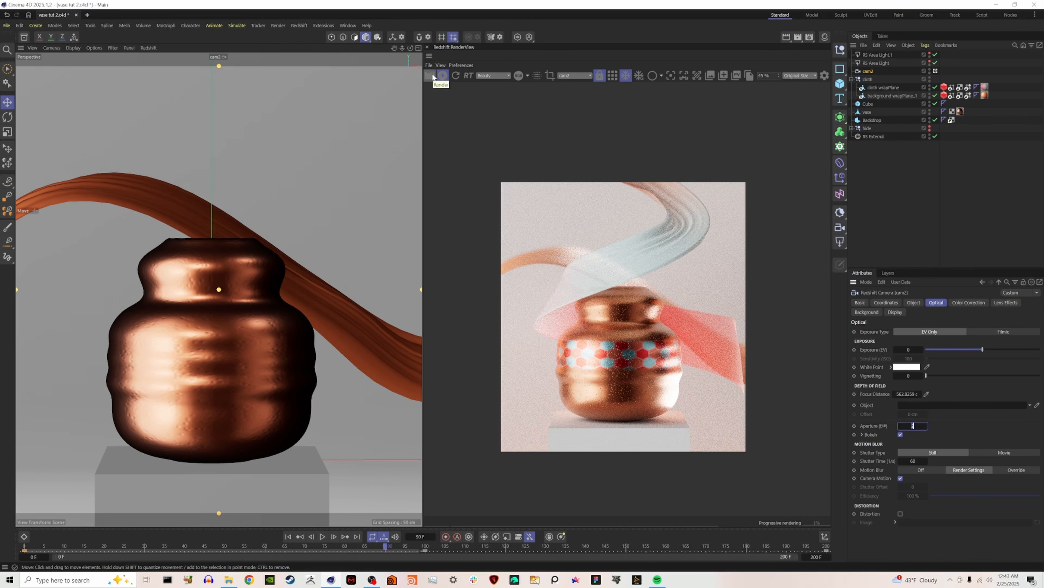
click(429, 75)
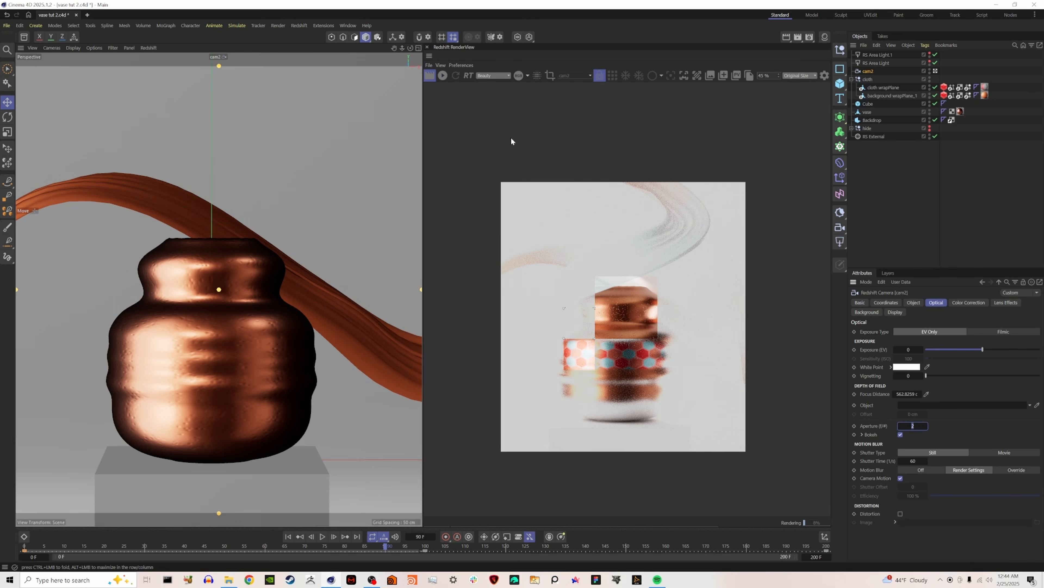